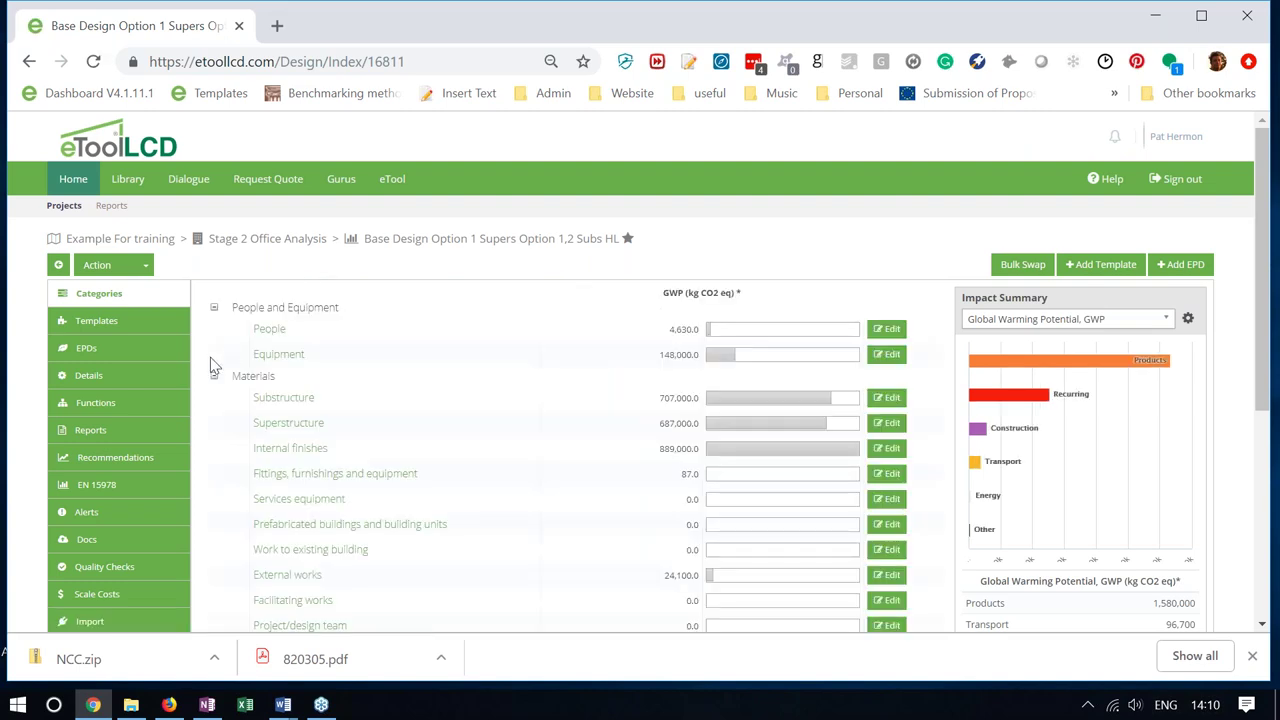
# Review the templates that make up the base design, including their units, quantities and GWP, and return to its category breakdown
pyautogui.click(147, 334)
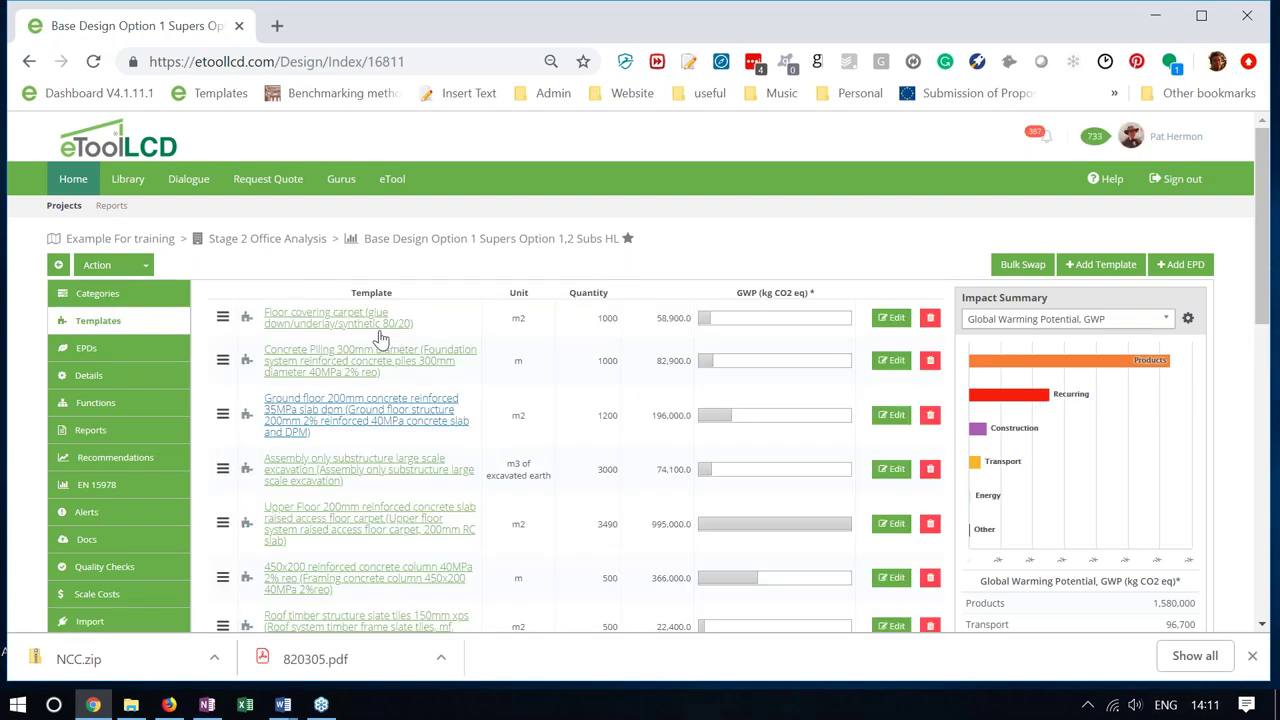
pyautogui.scroll(-15, 531, 437)
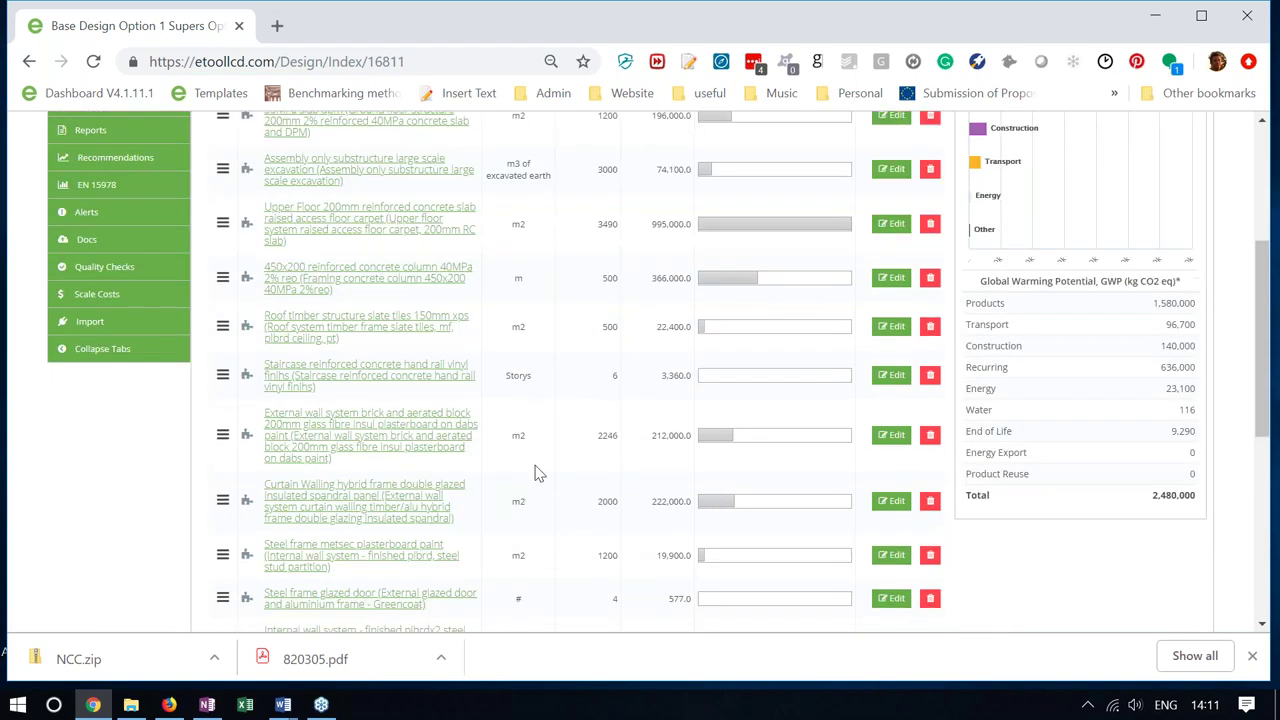
pyautogui.scroll(15, 531, 480)
pyautogui.scroll(-2, 516, 437)
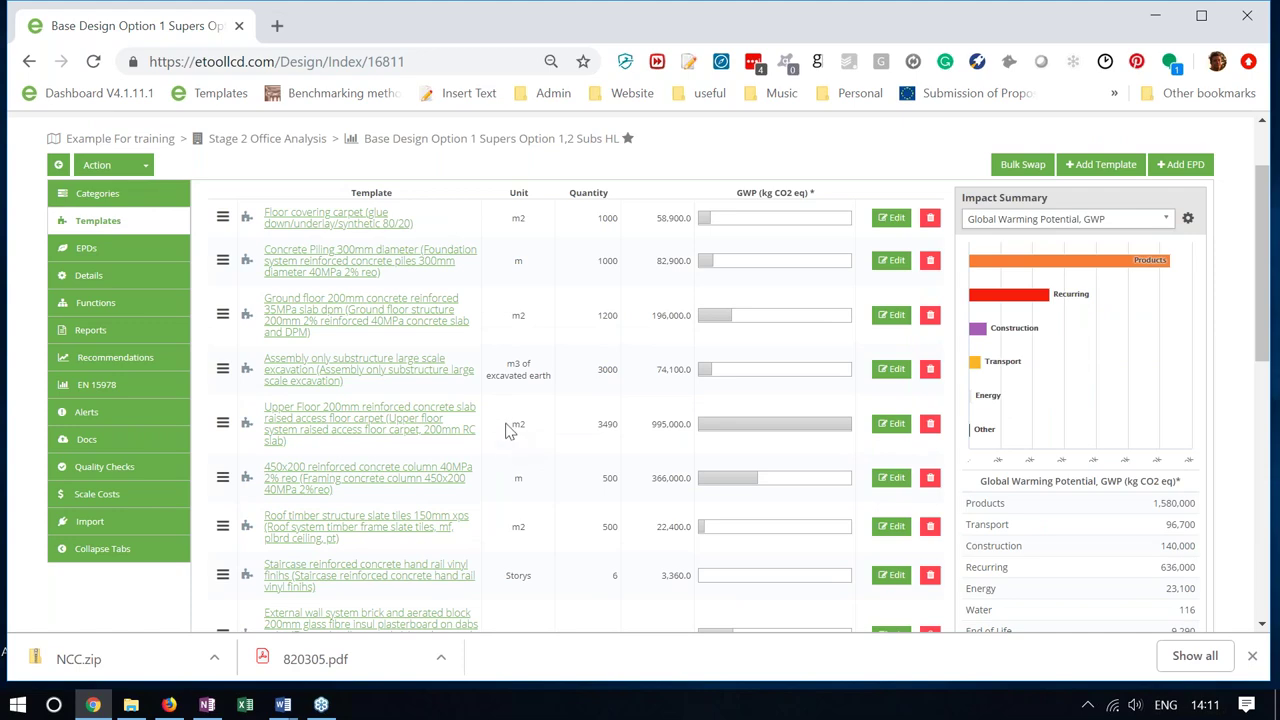
pyautogui.scroll(-15, 517, 370)
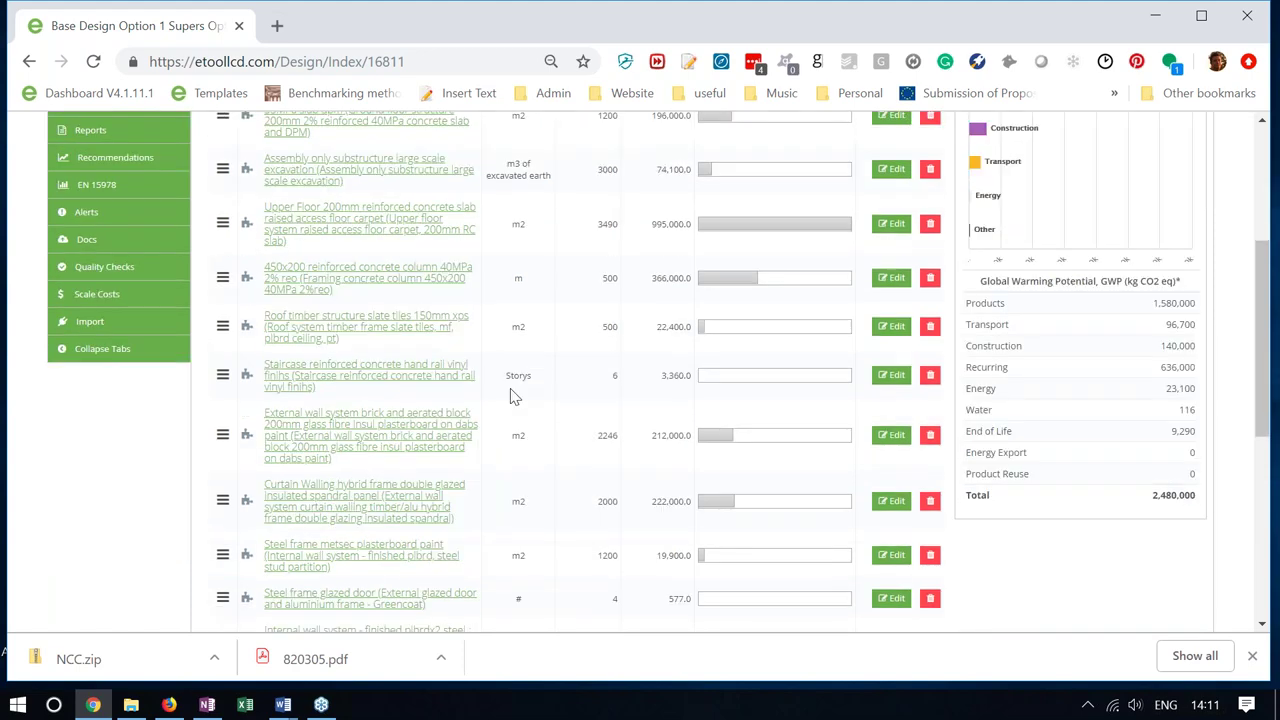
pyautogui.scroll(5, 510, 401)
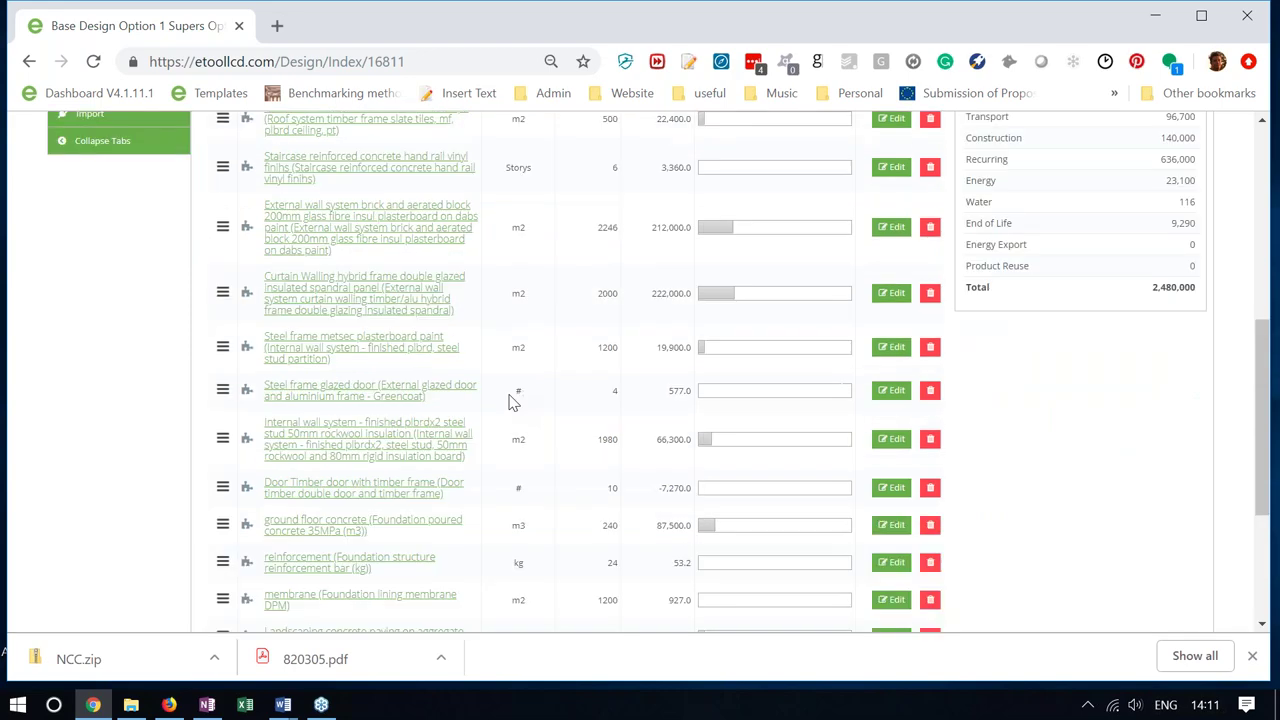
pyautogui.scroll(4, 510, 401)
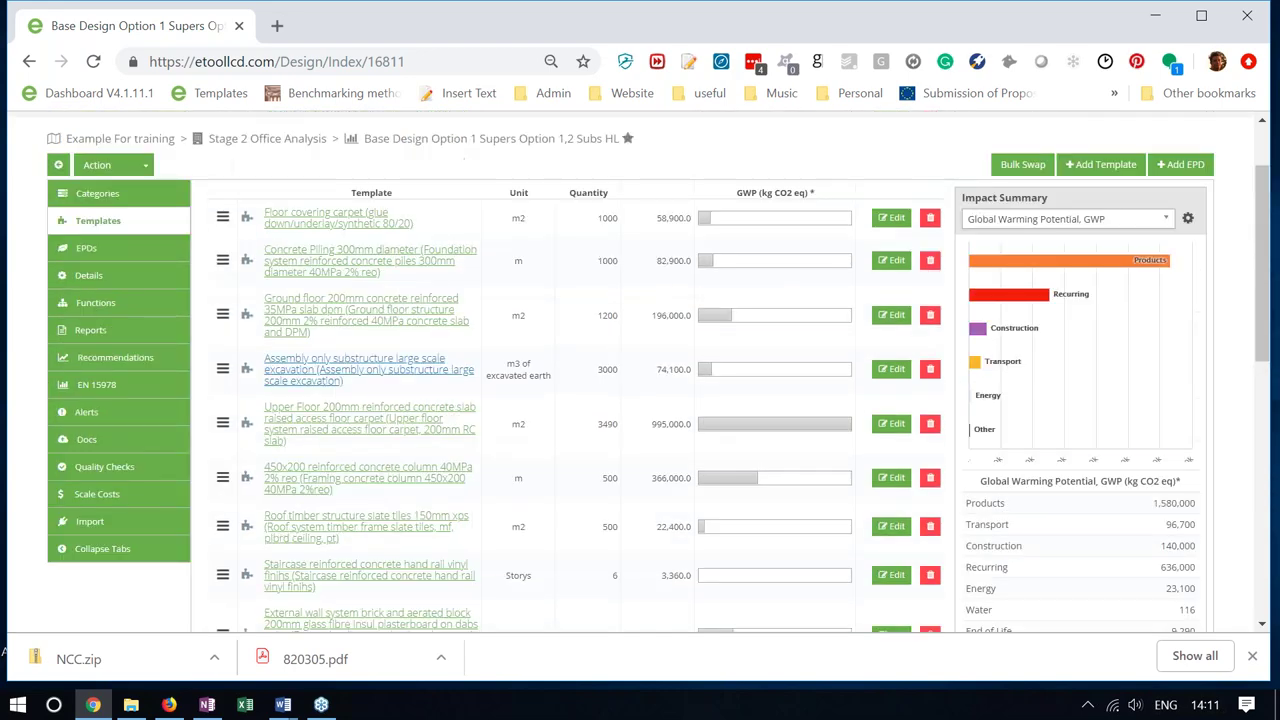
pyautogui.click(96, 220)
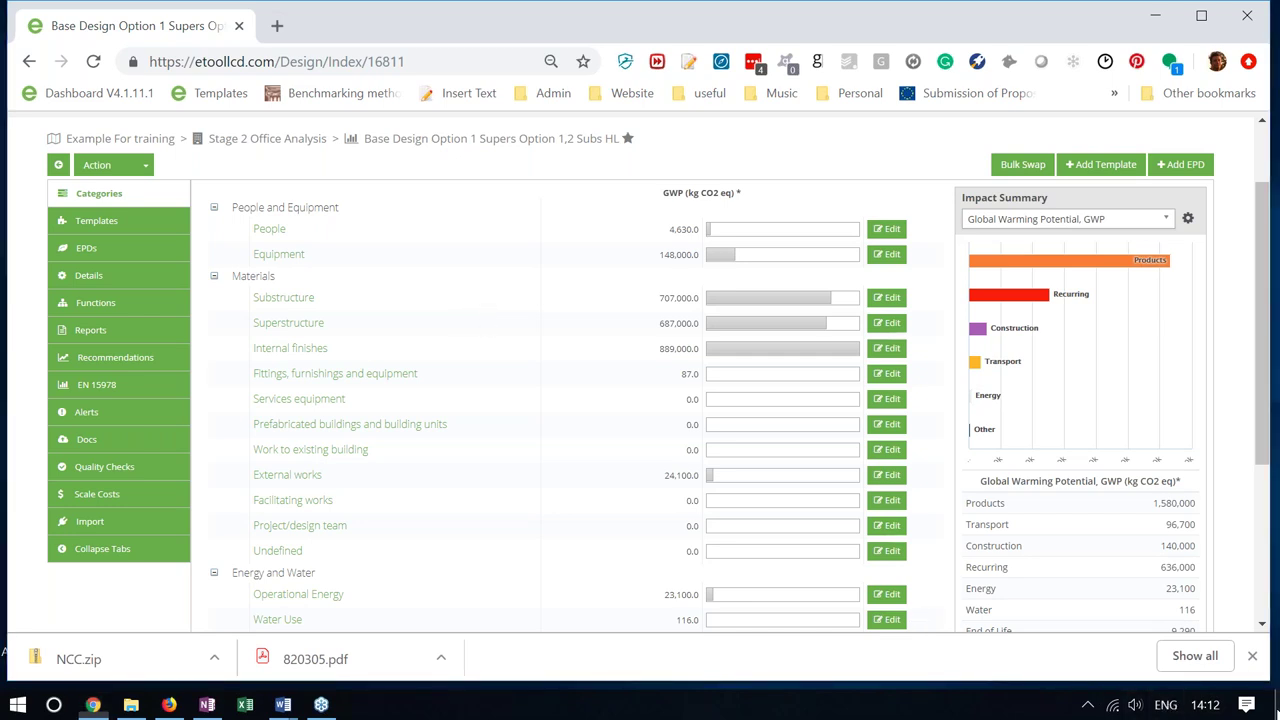
# Switch to the desktop and delete the unzipped UKNC2018_Mat0102_ResultsSubmissionTool_V1.9 folder
pyautogui.press('super+d')
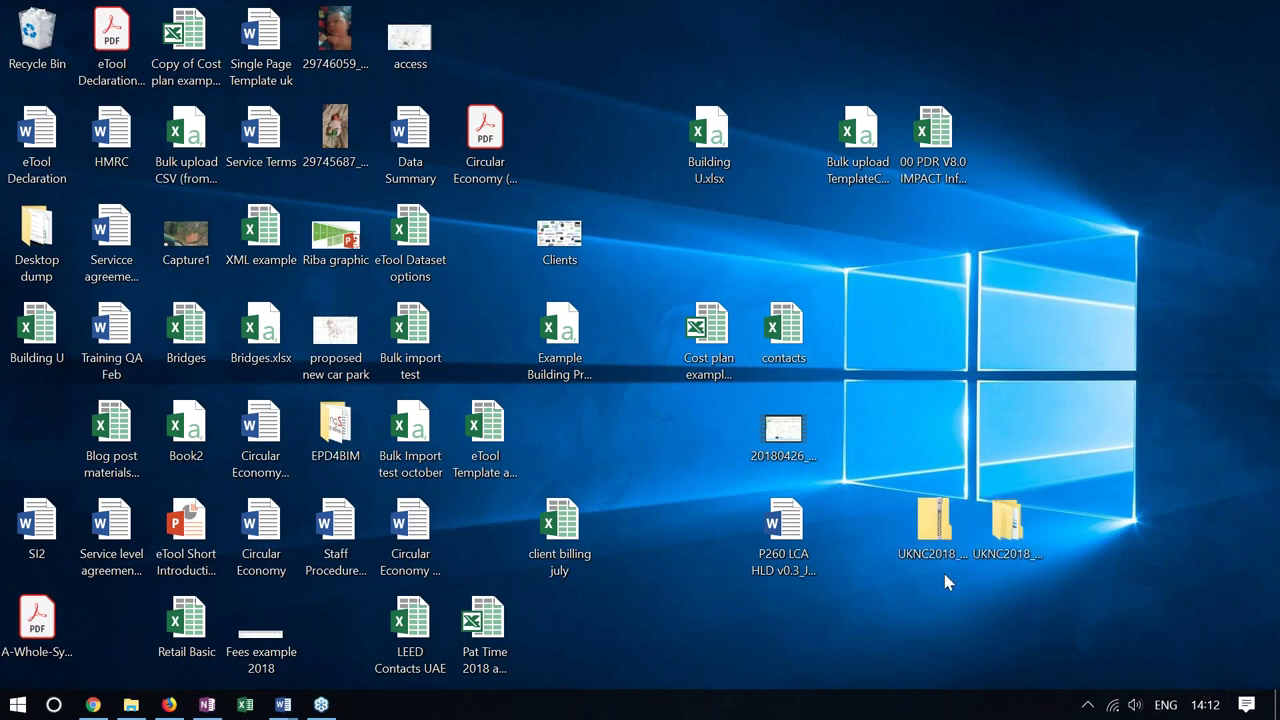
pyautogui.click(943, 543)
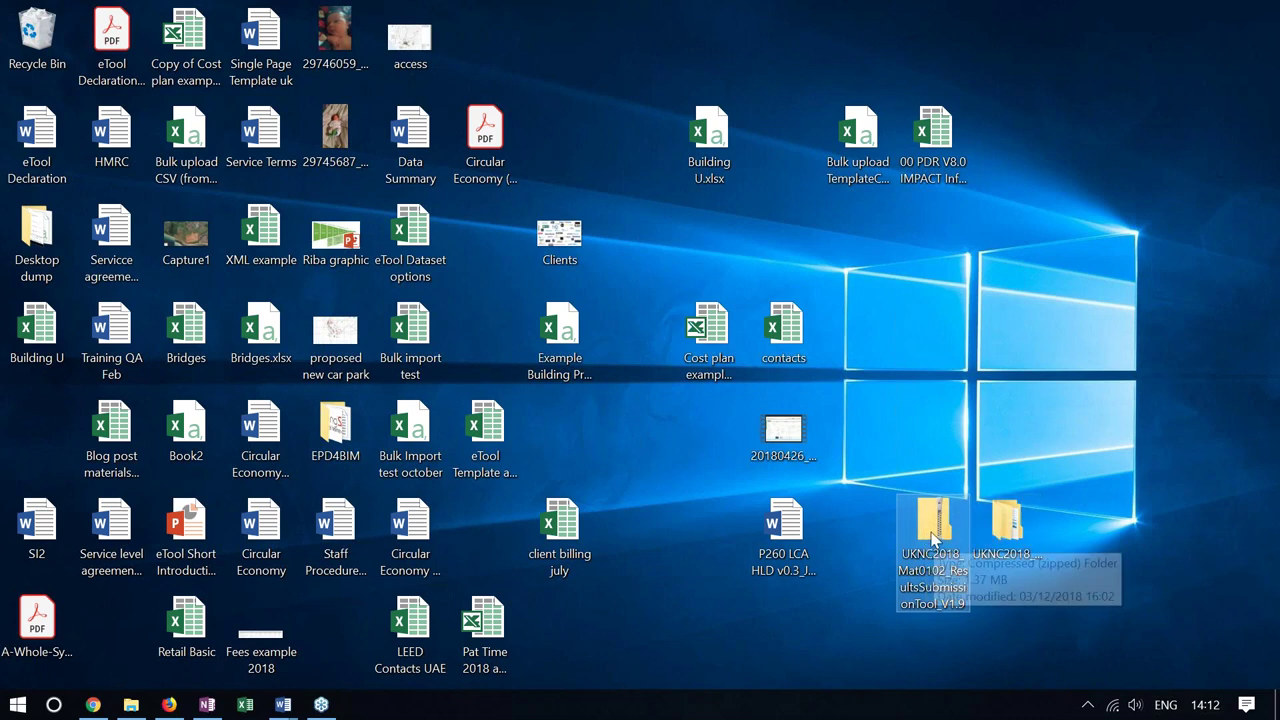
pyautogui.click(1003, 540)
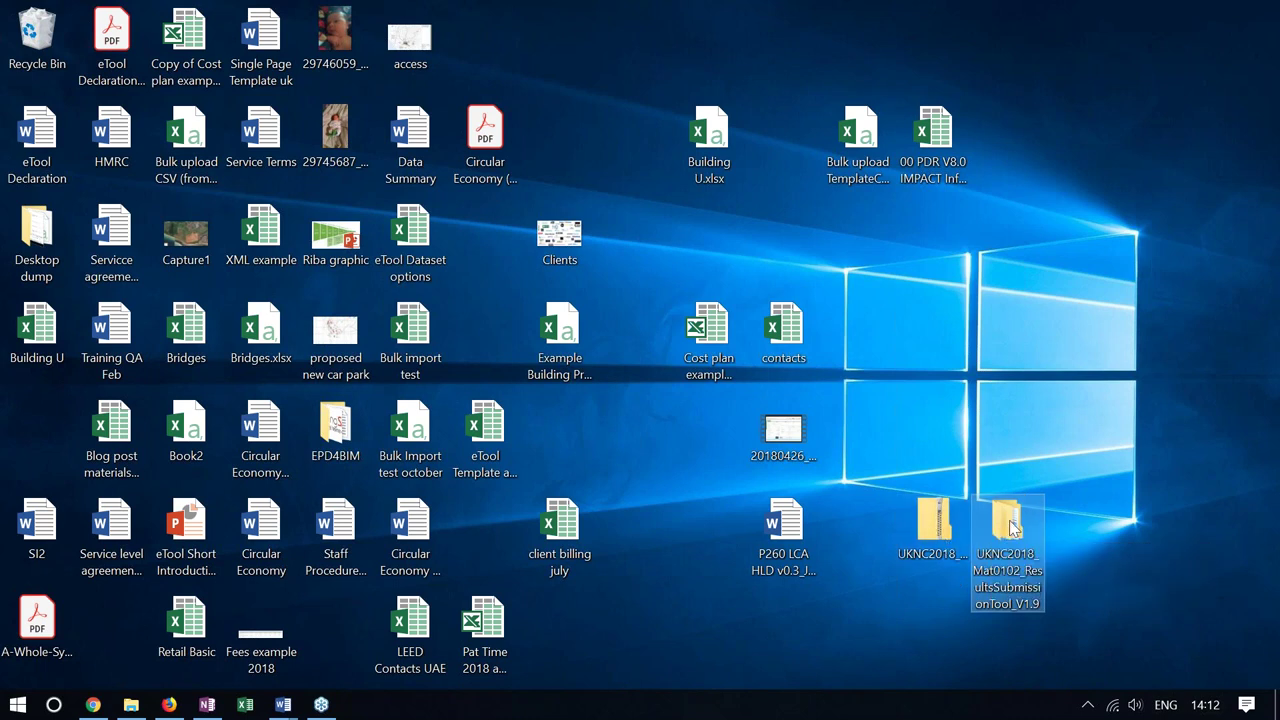
pyautogui.press('Delete')
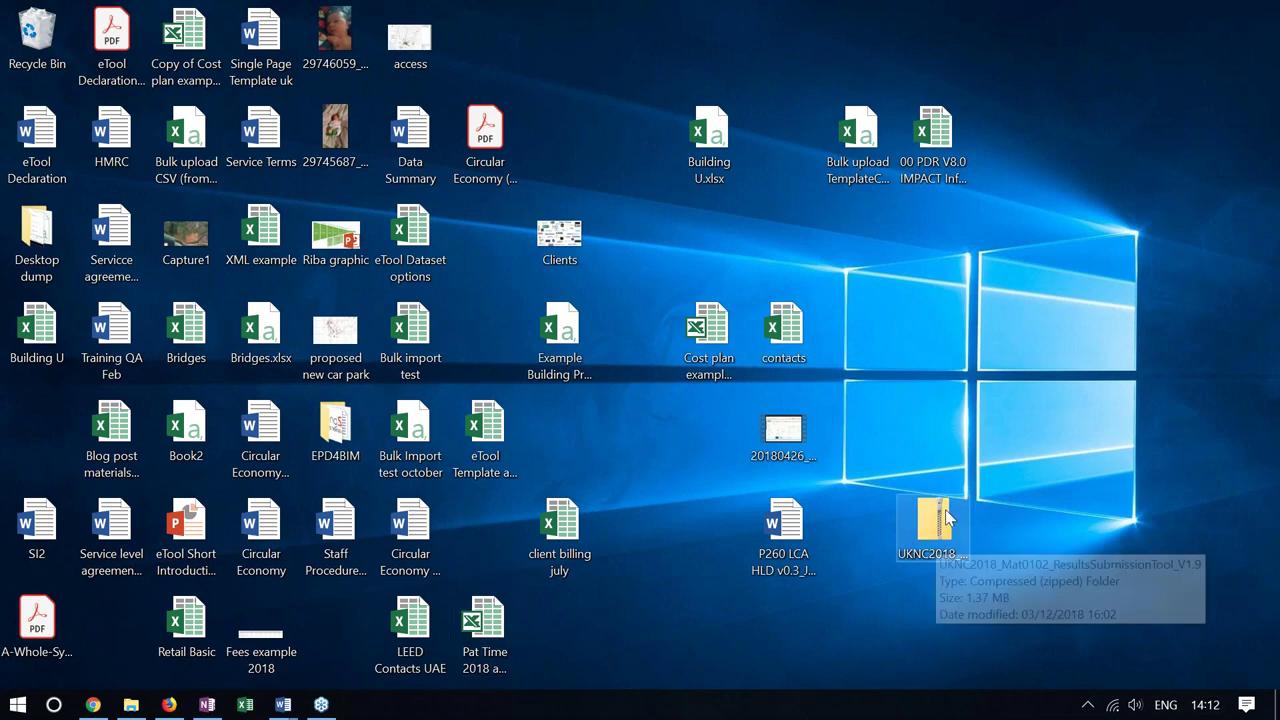
# Extract the UKNC2018_Mat0102_ResultsSubmissionTool_V1.9 archive onto the desktop with 7-Zip, place the extracted folder beside the archive and open it
pyautogui.rightClick(938, 520)
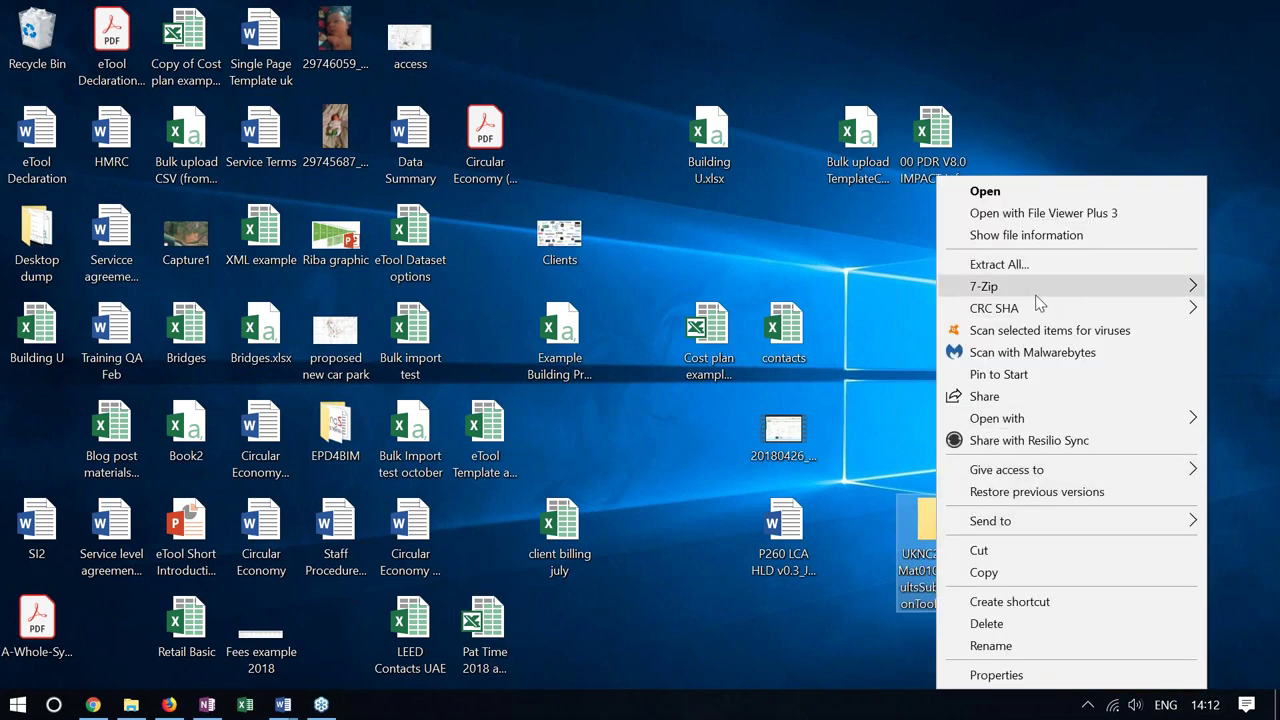
pyautogui.moveTo(1037, 297)
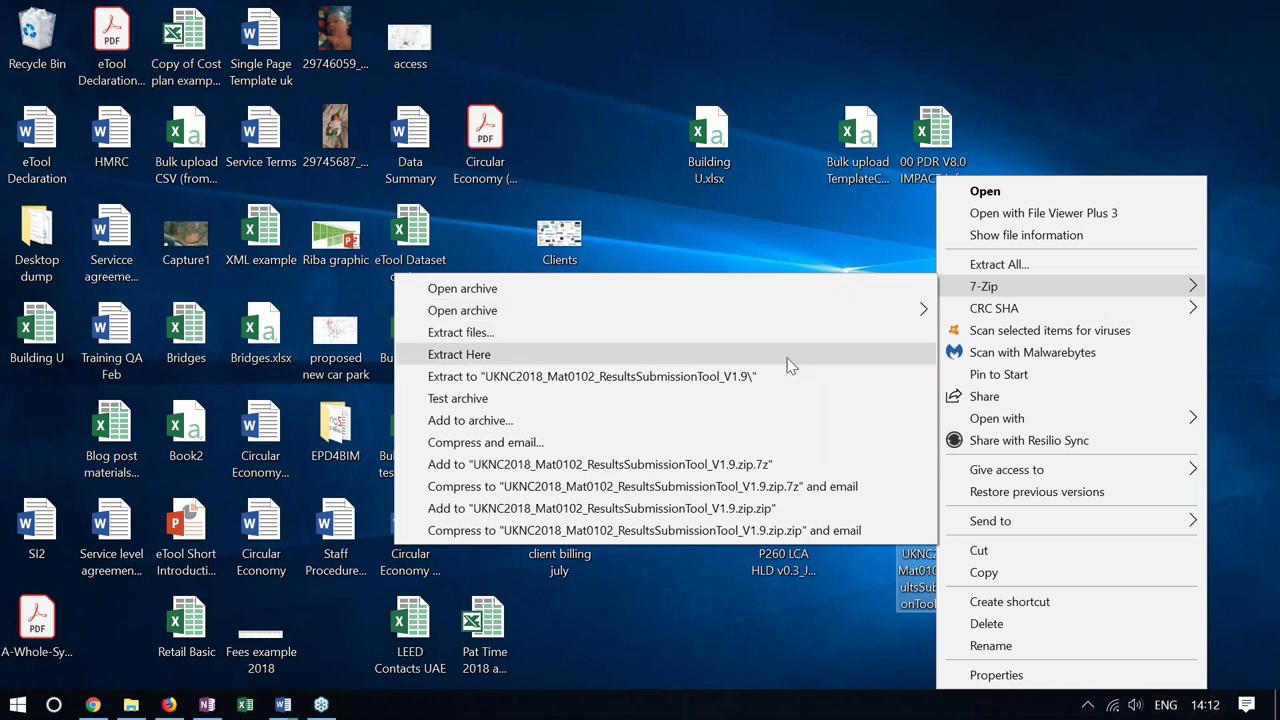
pyautogui.click(788, 360)
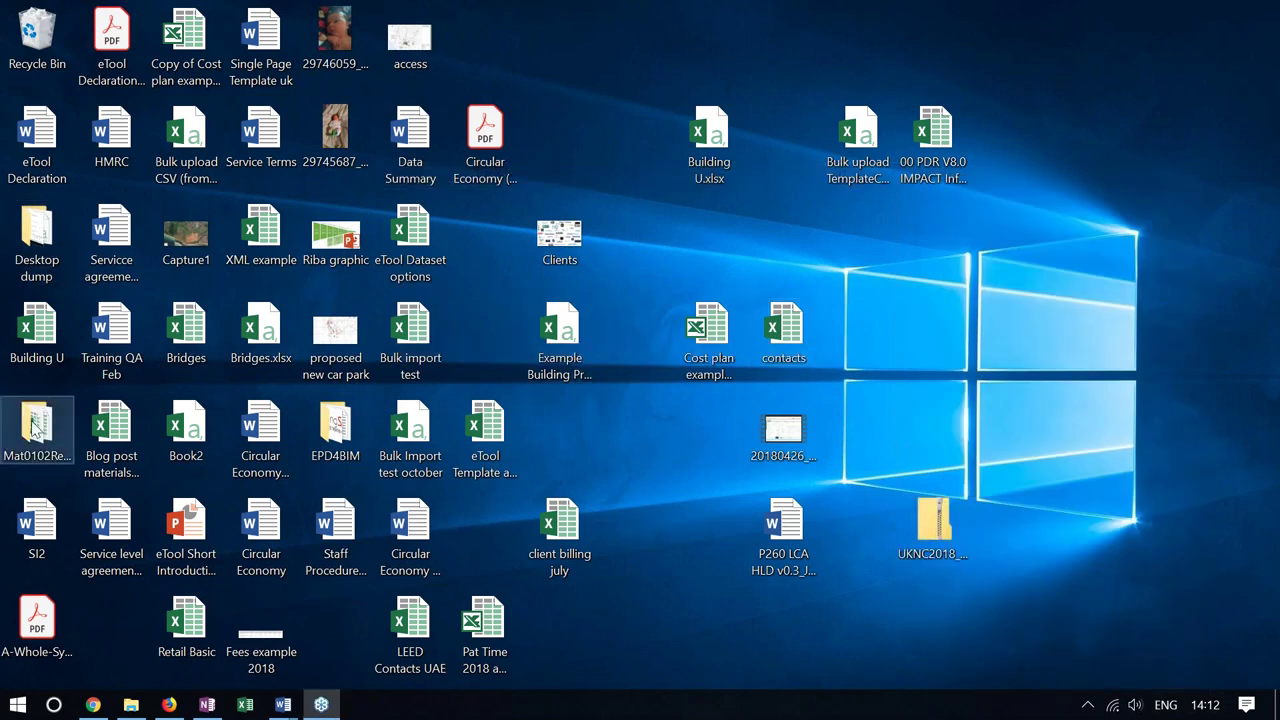
pyautogui.moveTo(30, 497); pyautogui.dragTo(1011, 515)
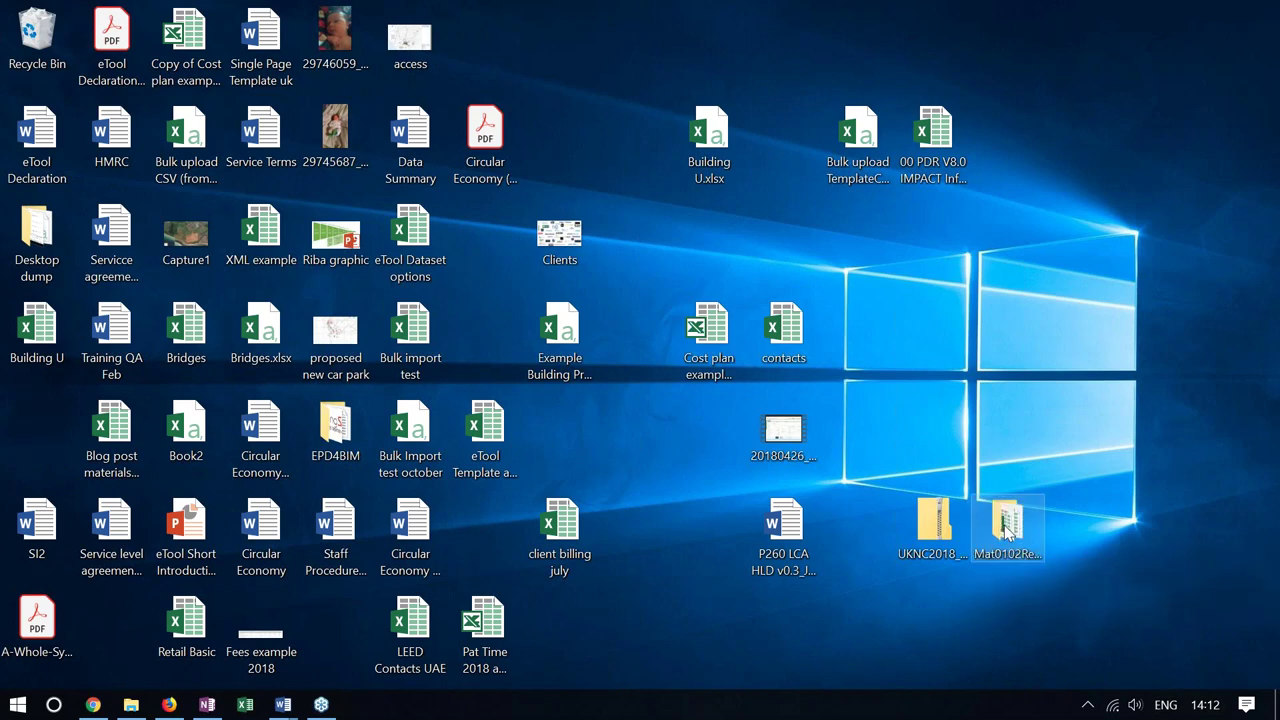
pyautogui.doubleClick(1016, 528)
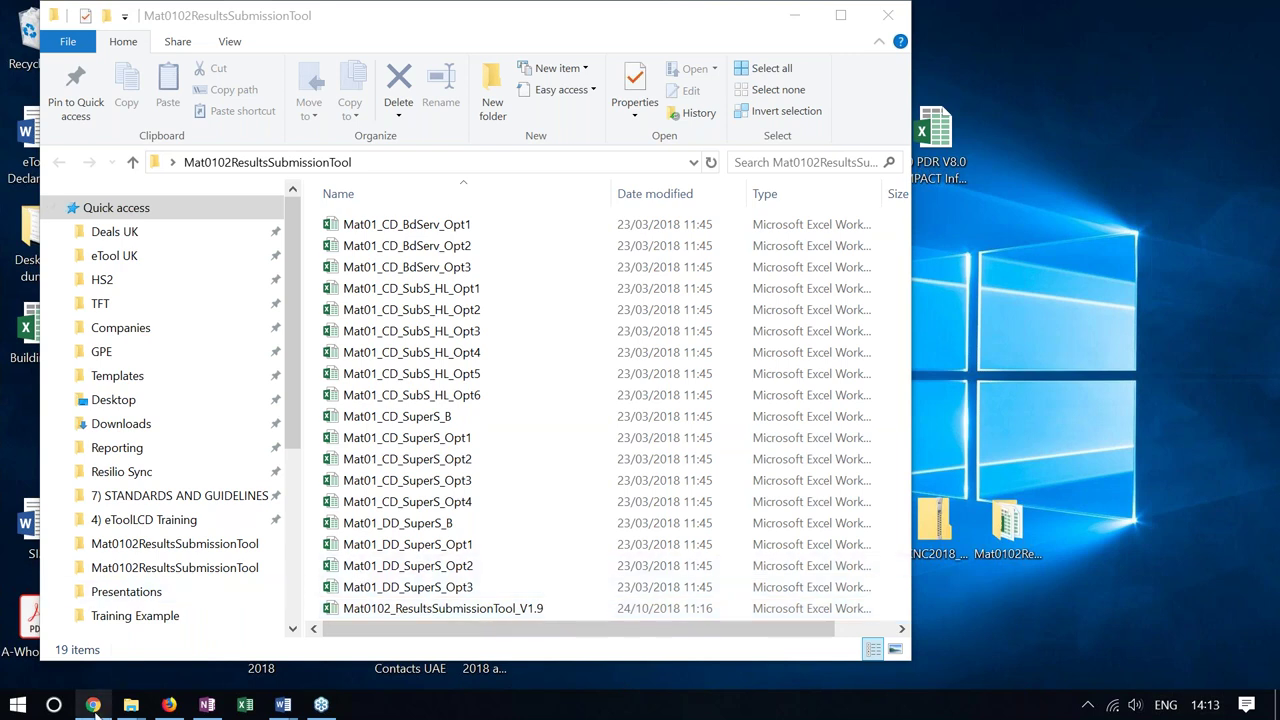
# Switch back to eToolLCD in Chrome, go to the Stage 2 Office Analysis structure and open its base design in a new tab
pyautogui.moveTo(97, 709)
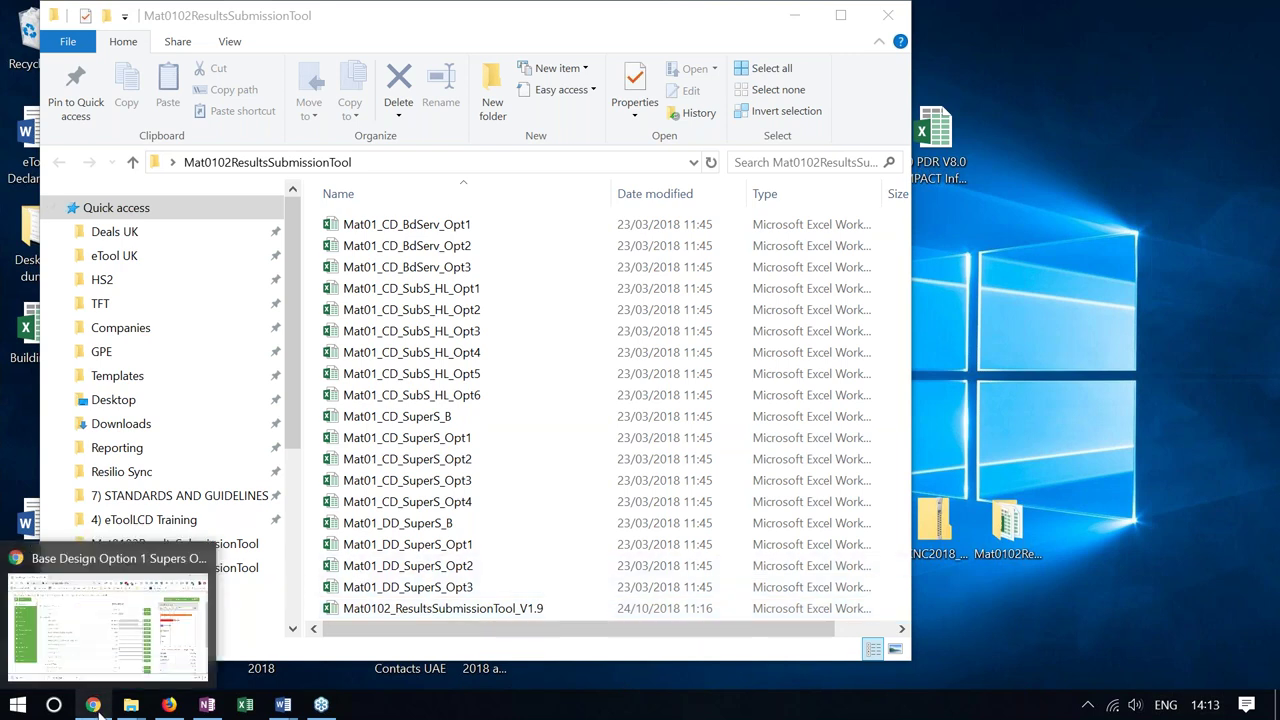
pyautogui.click(97, 709)
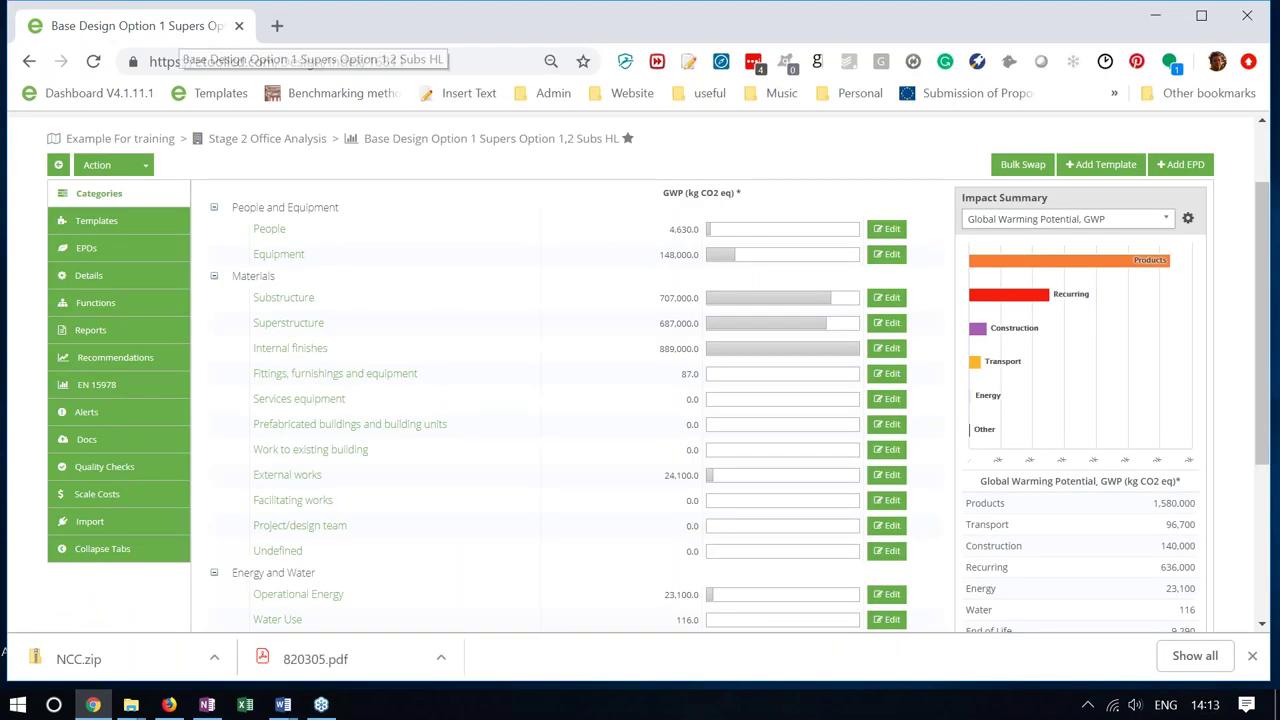
pyautogui.click(272, 146)
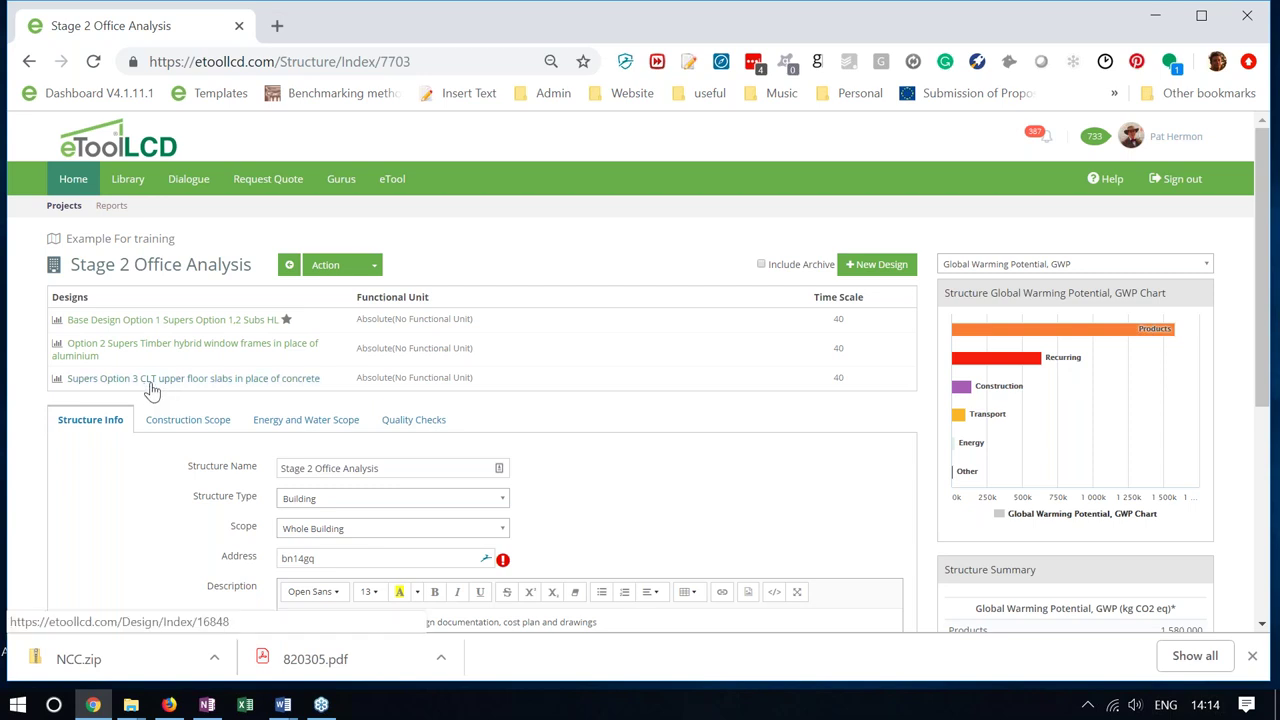
pyautogui.rightClick(193, 330)
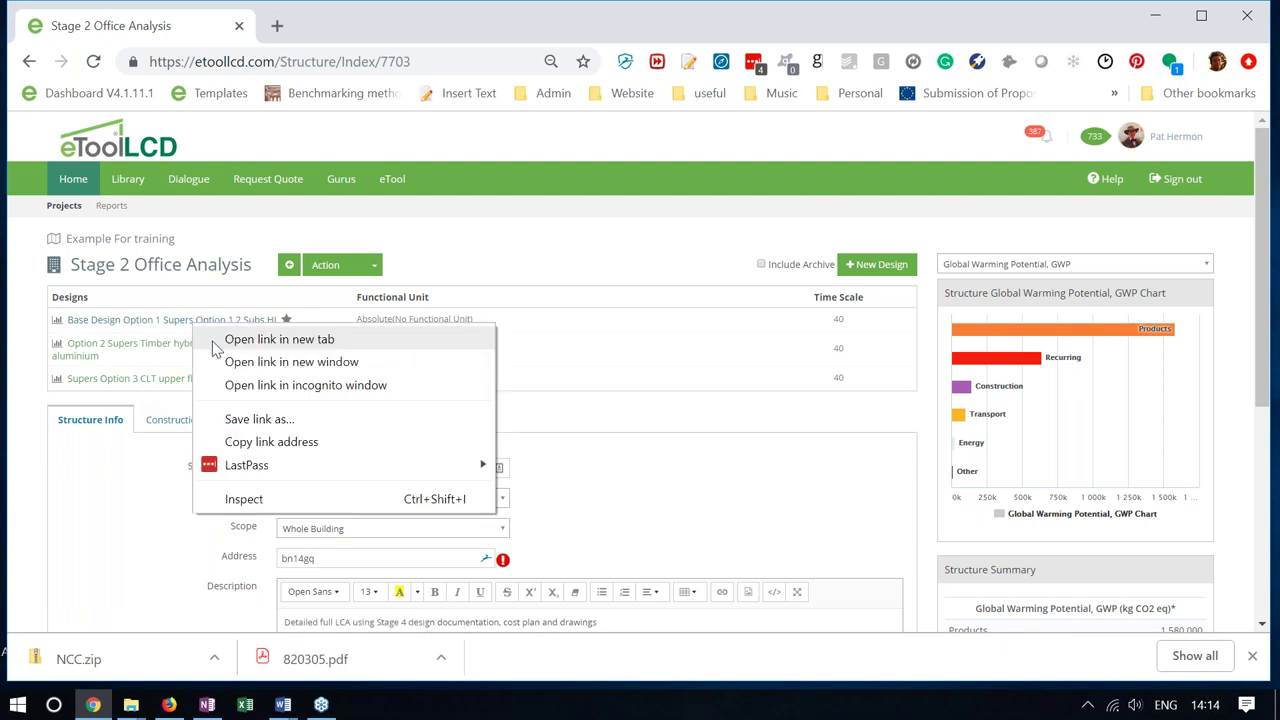
pyautogui.click(213, 345)
pyautogui.click(340, 26)
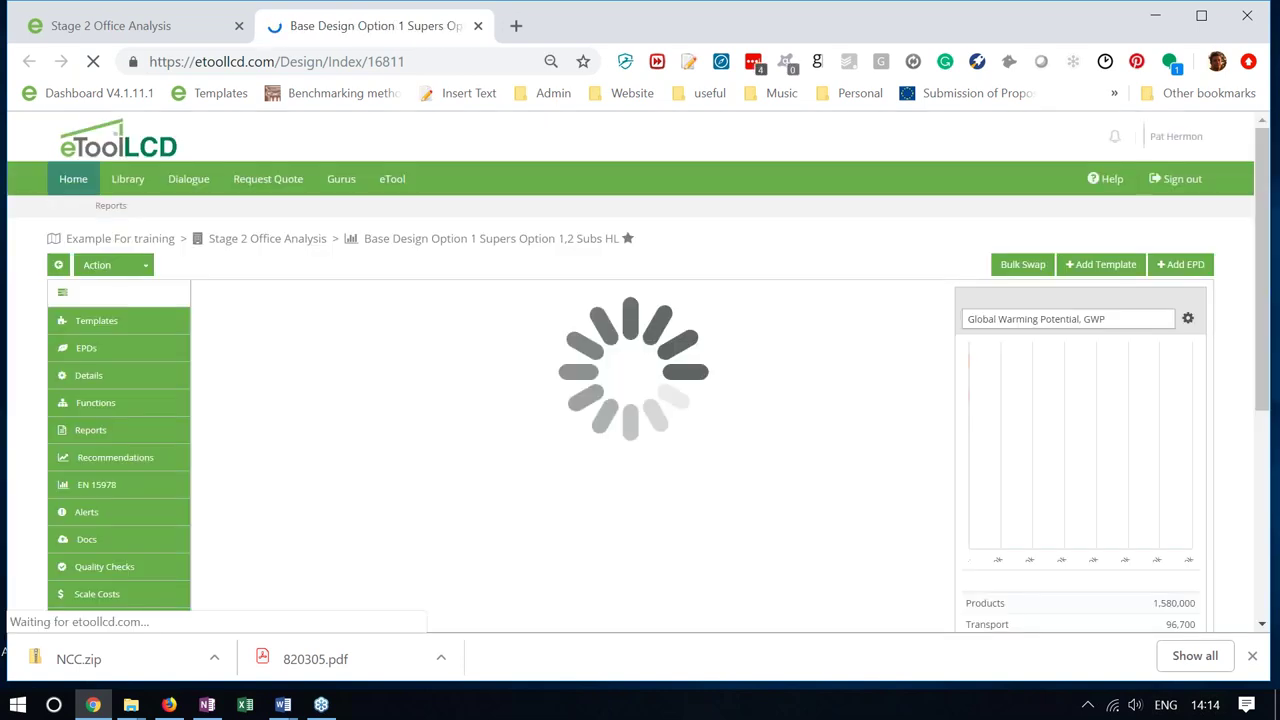
# Start cloning the base design within the current structure, naming the clone "Supers Option 4: 30% fly-ash in upper floor slabs"
pyautogui.click(145, 268)
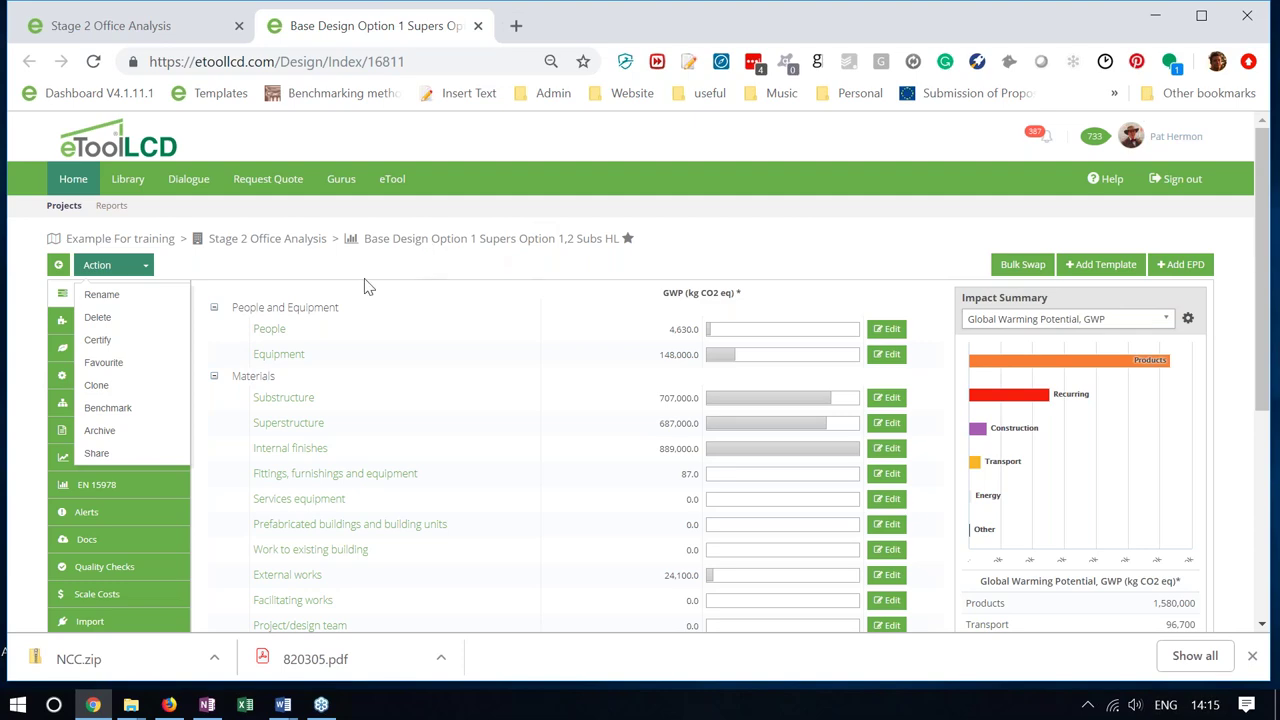
pyautogui.click(120, 388)
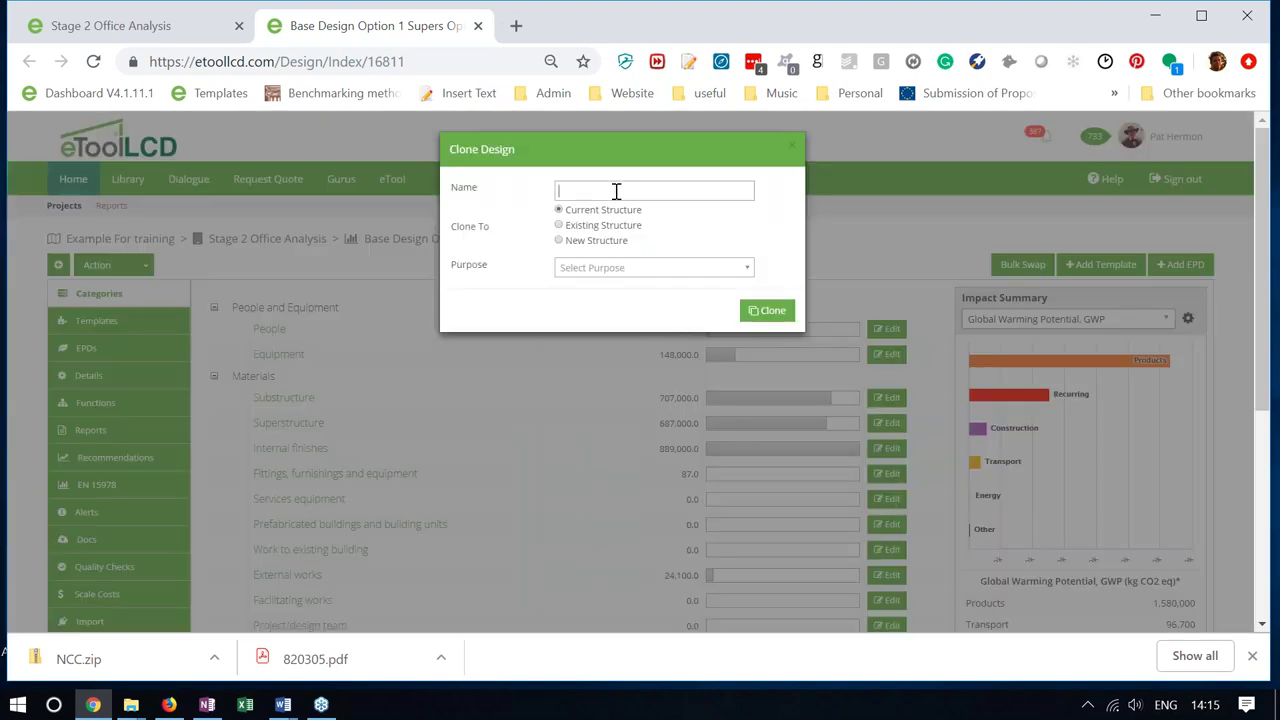
pyautogui.write('Supe')
pyautogui.write('rs Option')
pyautogui.write('4: fly-as')
pyautogui.write('30')
pyautogui.write('% fly-ash')
pyautogui.write(' in upper floor sla')
pyautogui.write('bs')
# Change the fly-ash share in the clone's name to 50%, set the purpose to LCA - Scenario and create the clone
pyautogui.click(744, 268)
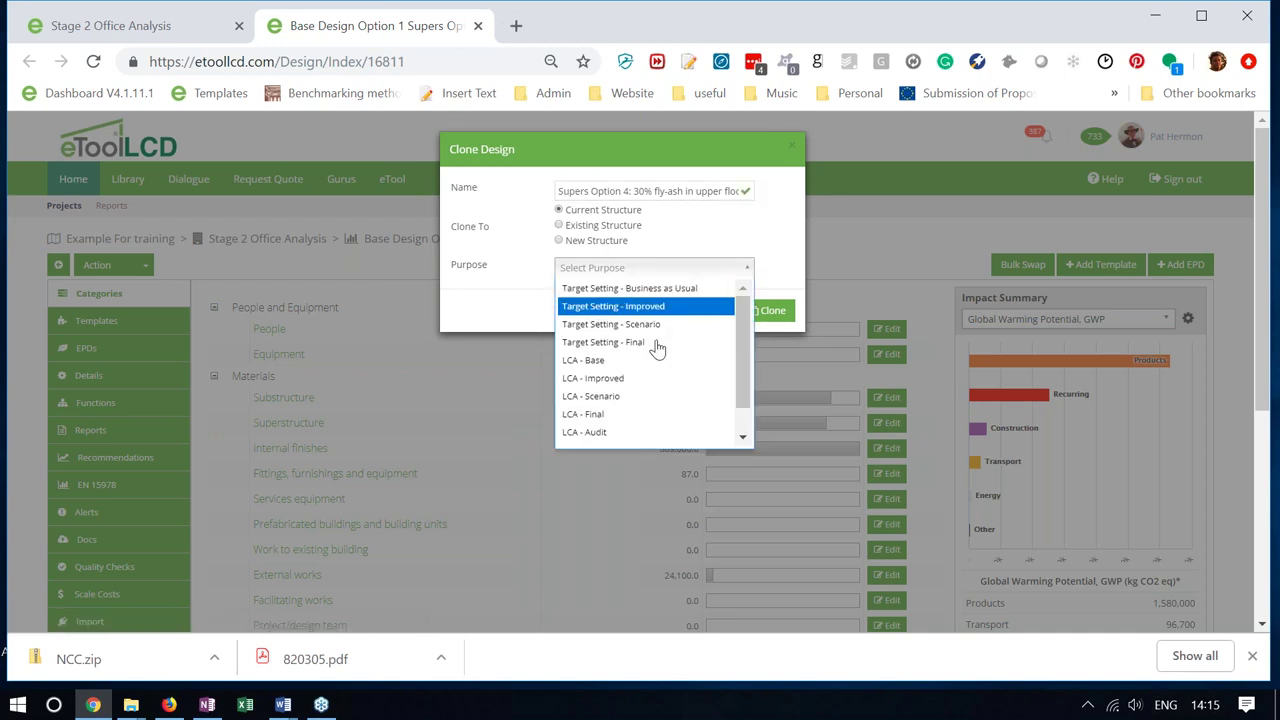
pyautogui.click(651, 190)
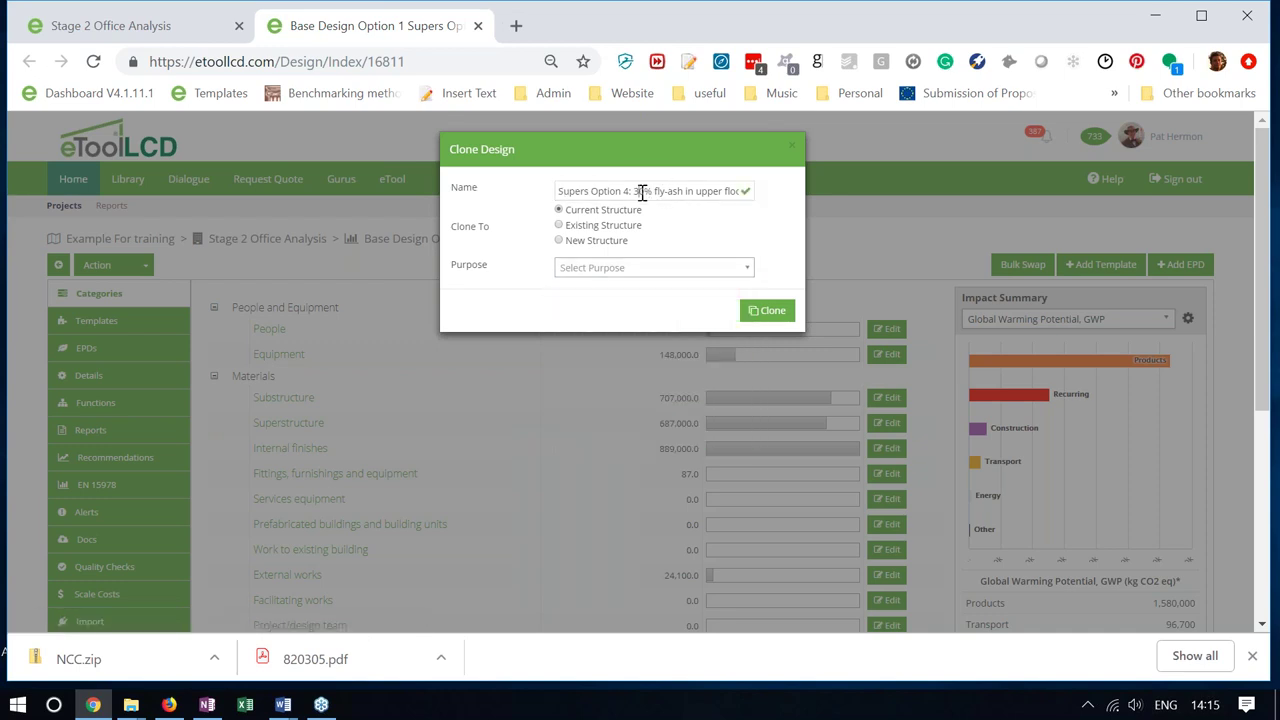
pyautogui.press('BackSpace')
pyautogui.write('5')
pyautogui.click(676, 277)
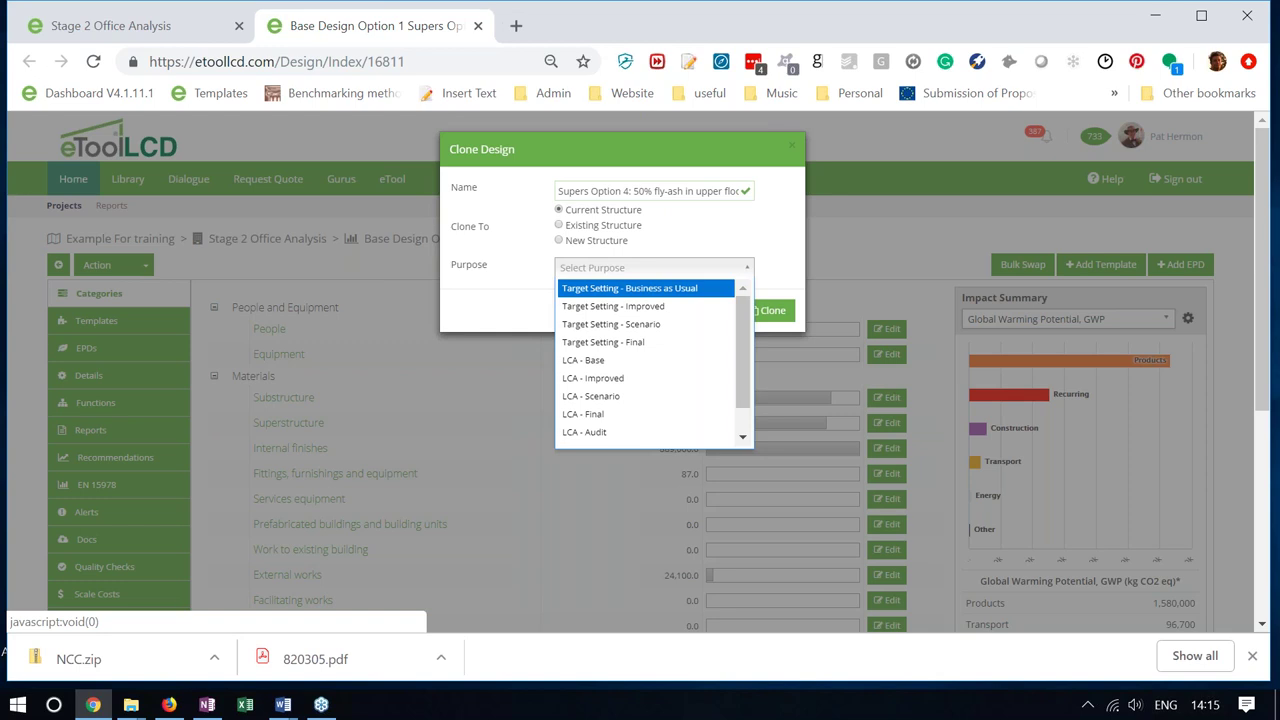
pyautogui.click(628, 396)
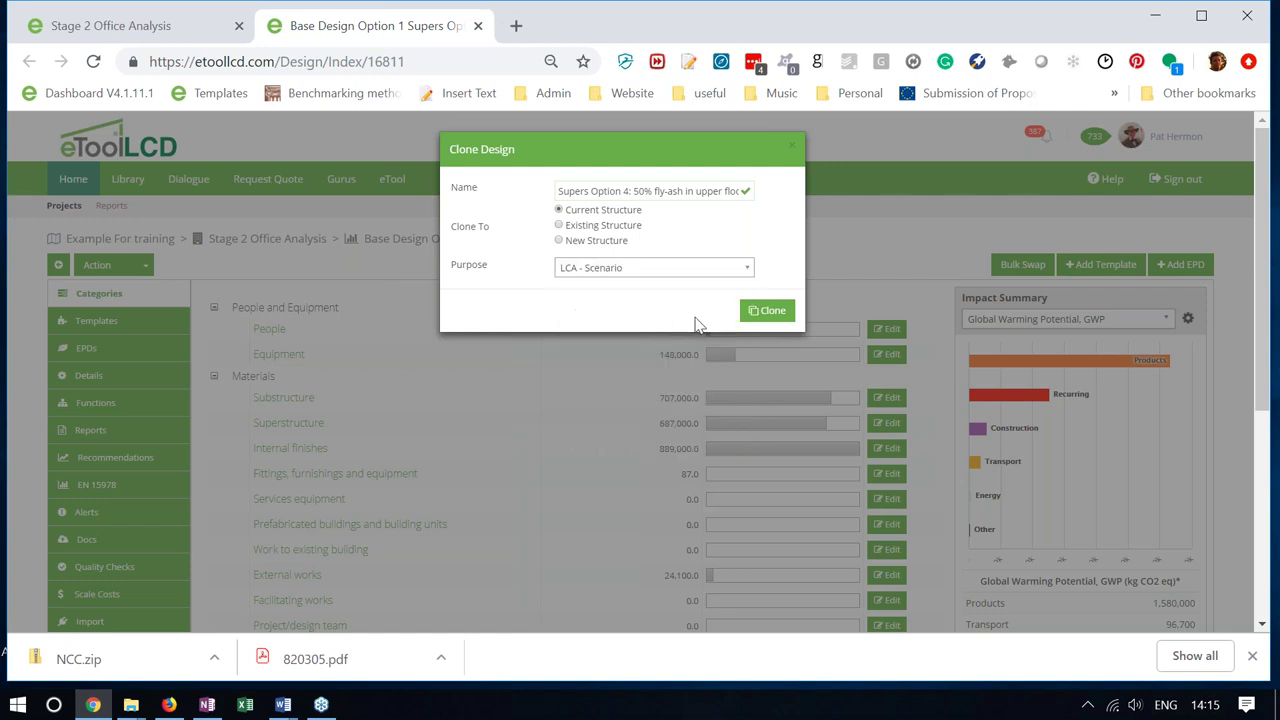
pyautogui.click(768, 316)
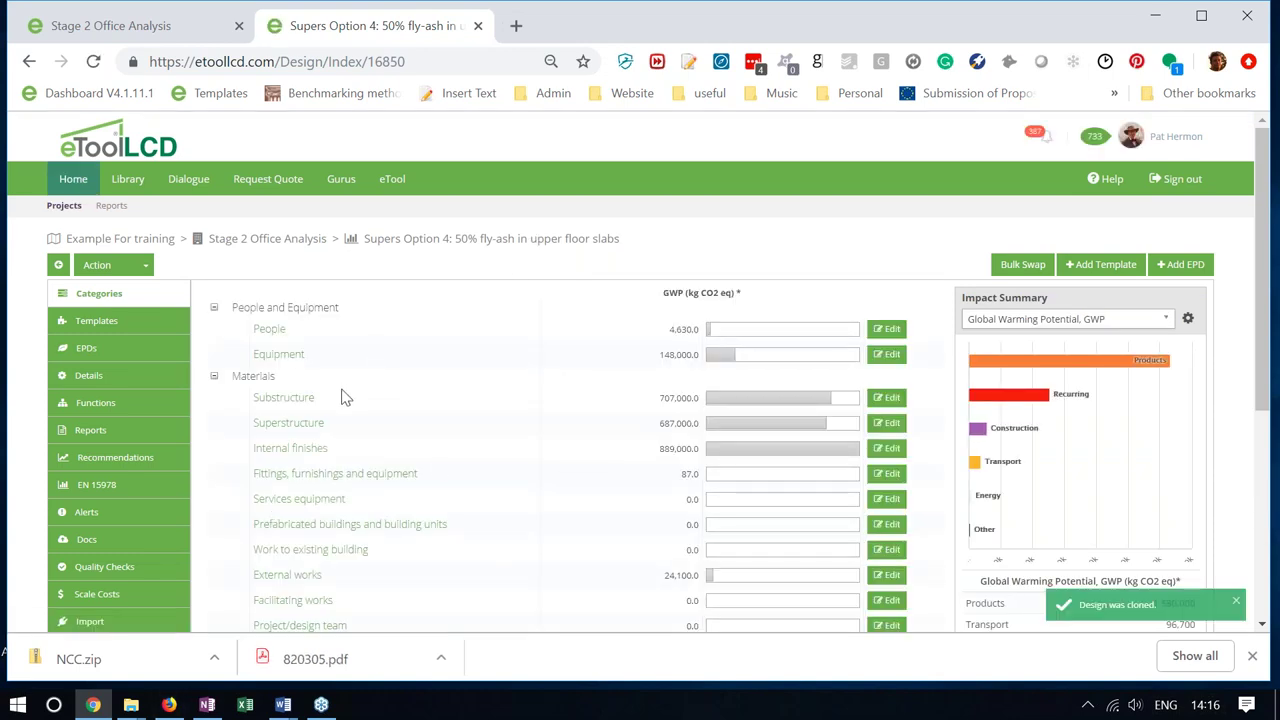
# In the clone's 200mm upper floor template, open the nested templates of "Upper floor structure reinforced concrete 40Mpa 0.5% (m3)"
pyautogui.scroll(-1, 350, 410)
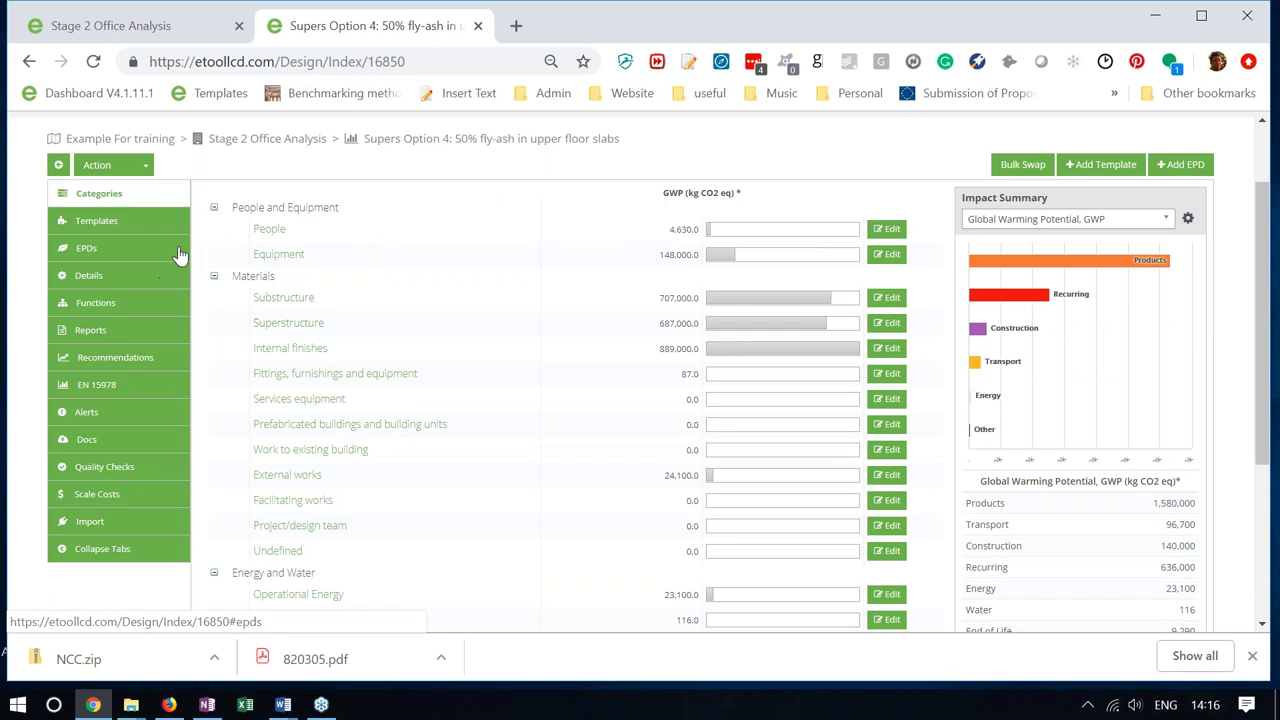
pyautogui.click(128, 226)
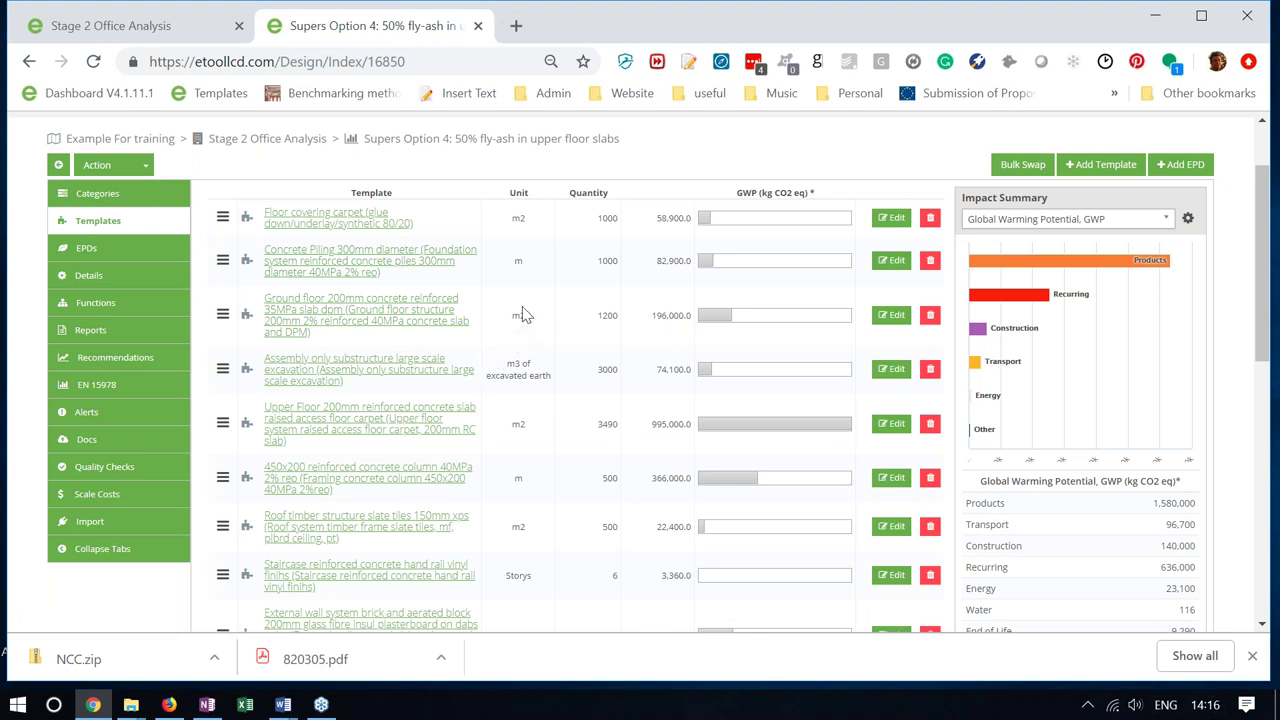
pyautogui.click(388, 424)
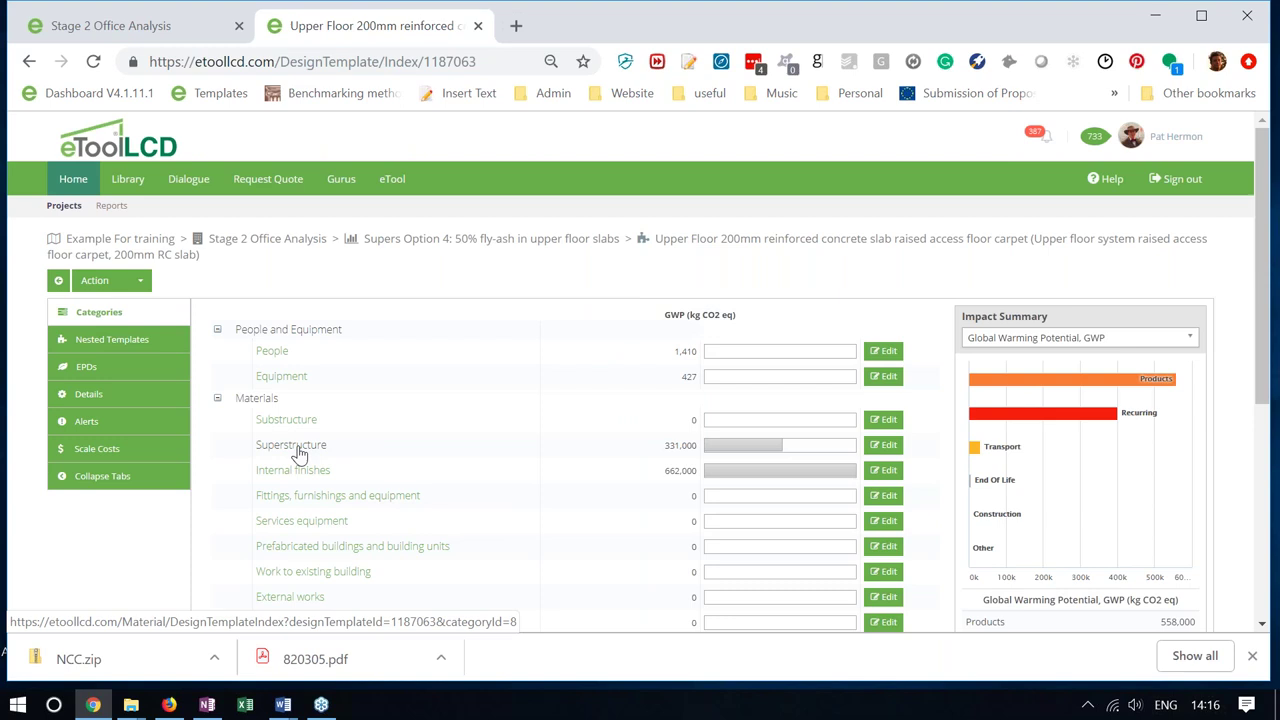
pyautogui.click(130, 342)
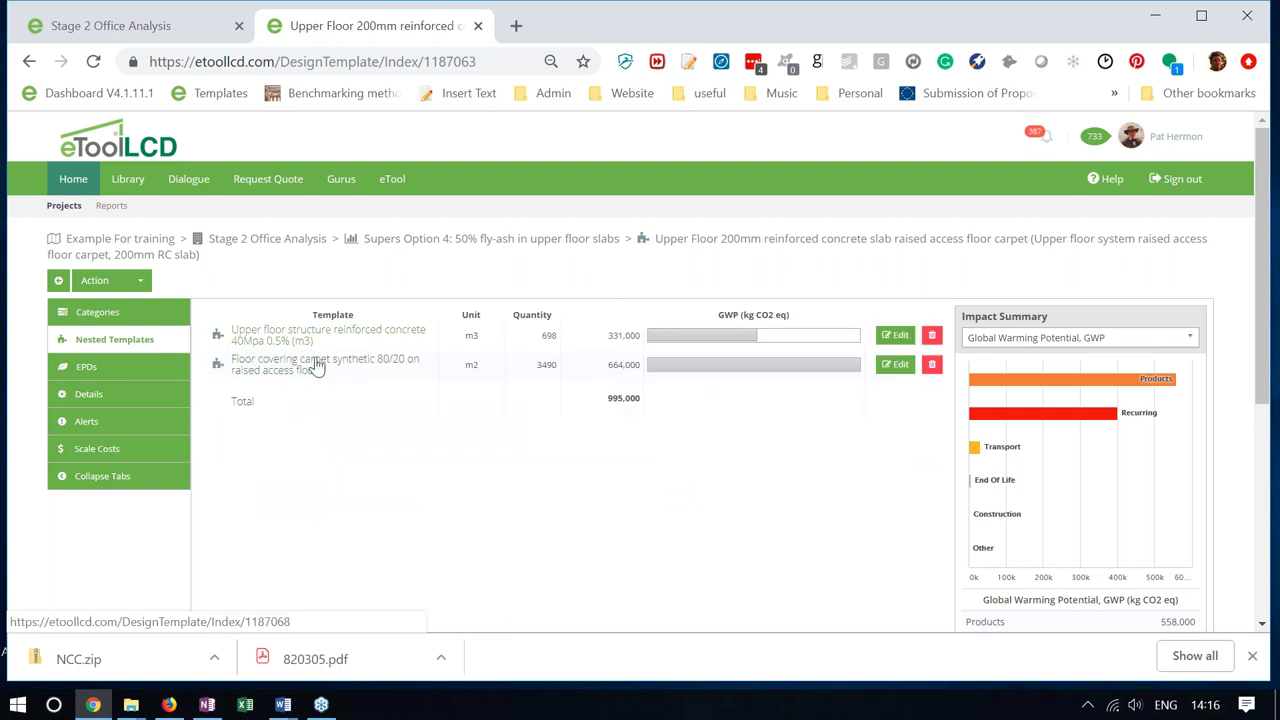
pyautogui.click(283, 344)
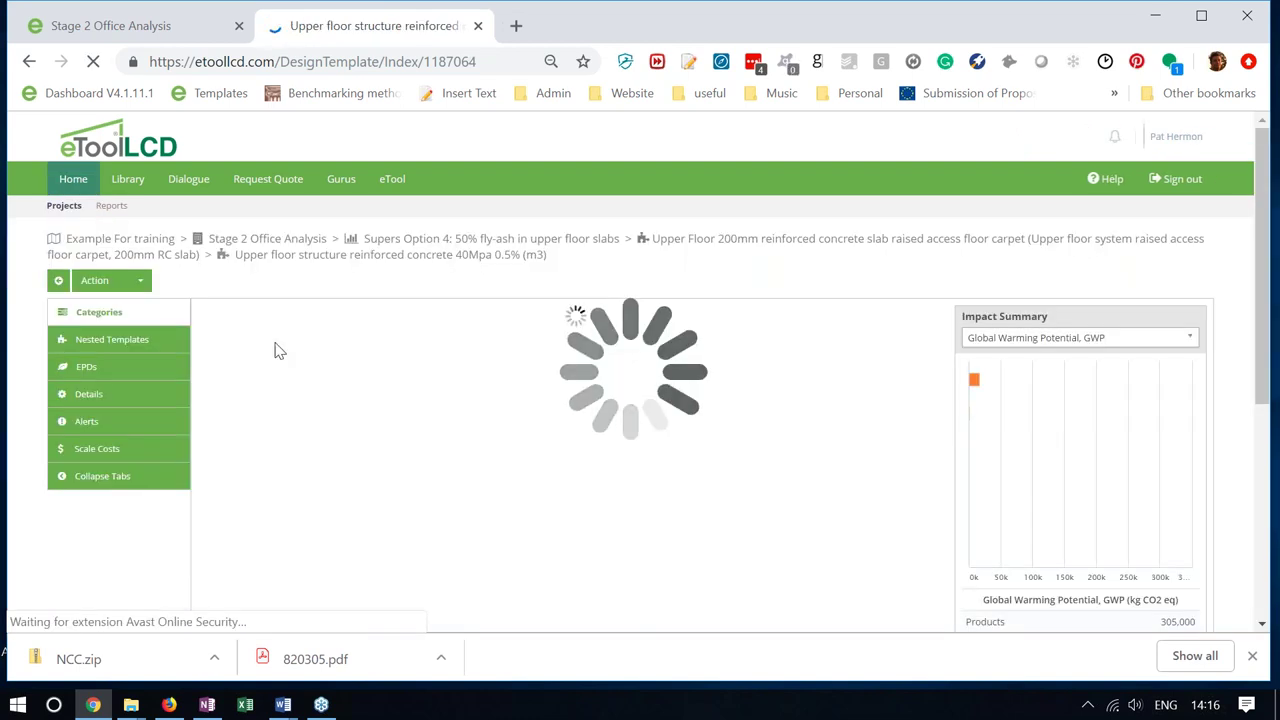
pyautogui.click(143, 340)
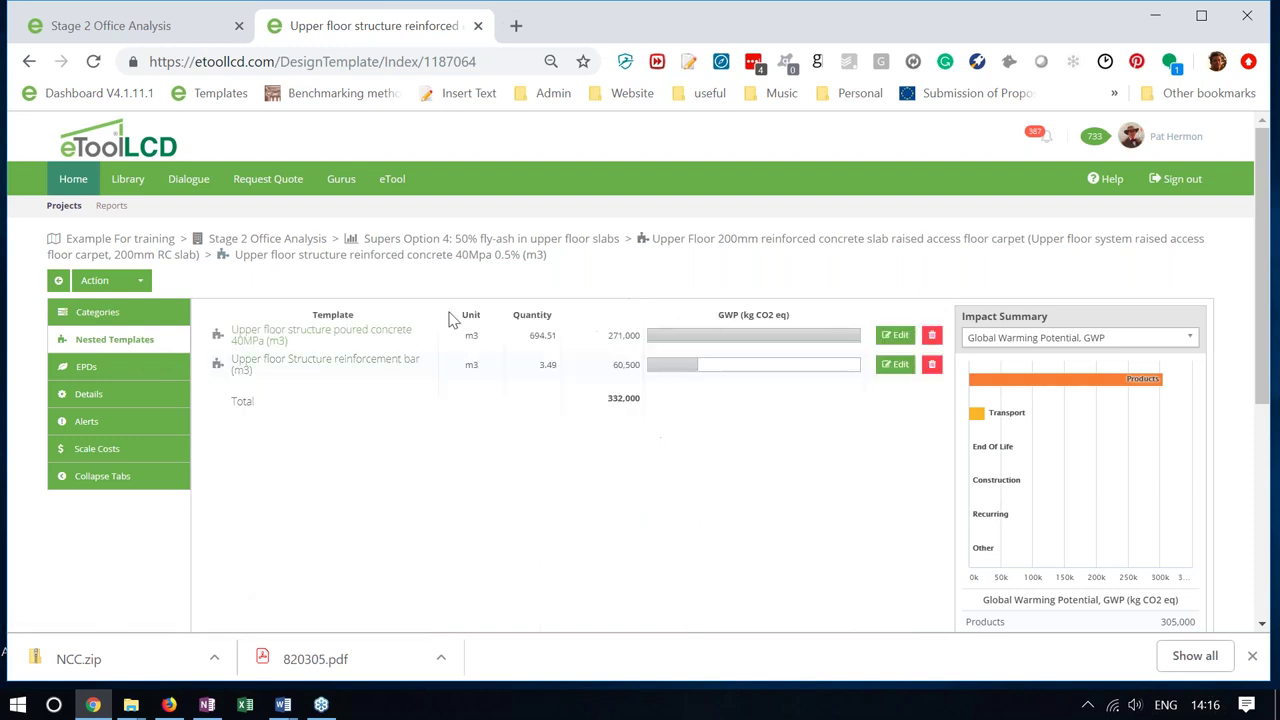
# Copy the quantity of the nested poured concrete 40MPa (m3) template and delete that template
pyautogui.doubleClick(538, 337)
pyautogui.hotkey('ctrl', 'c')
pyautogui.click(934, 337)
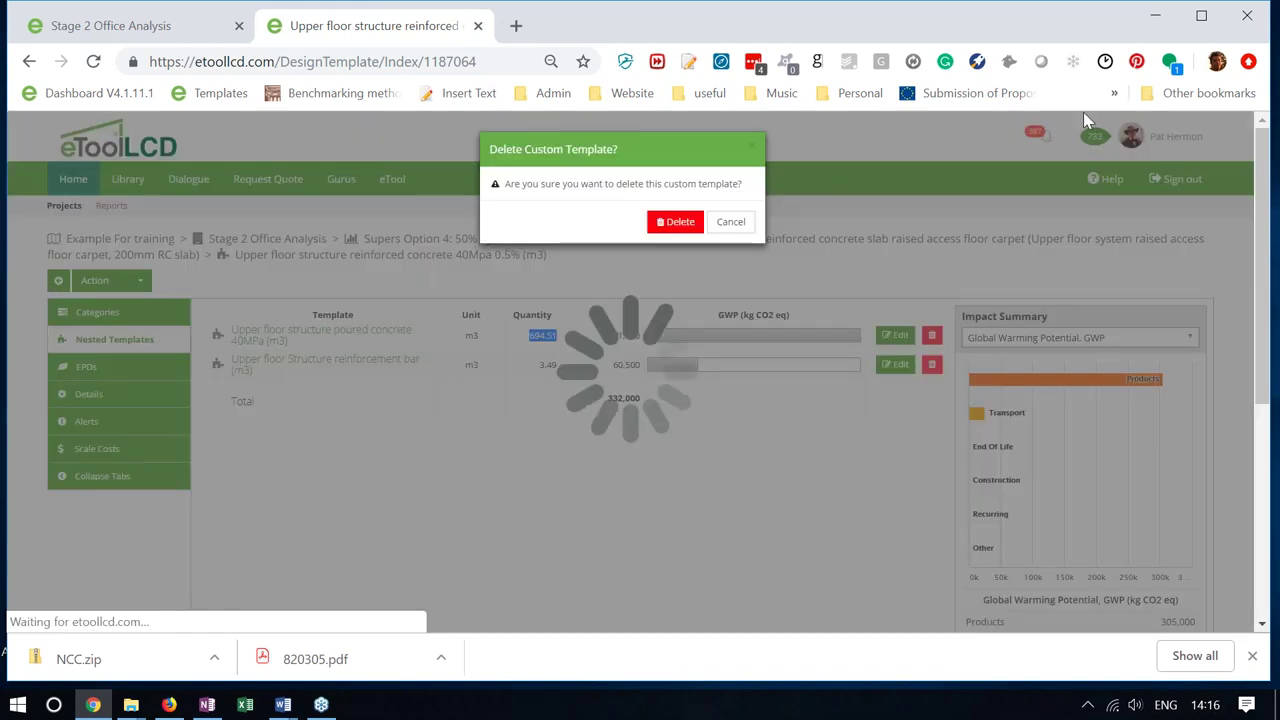
# Complete the template deletion and, in the Supers Option 4 design, search the templates to add for "fly"
pyautogui.press('Return')
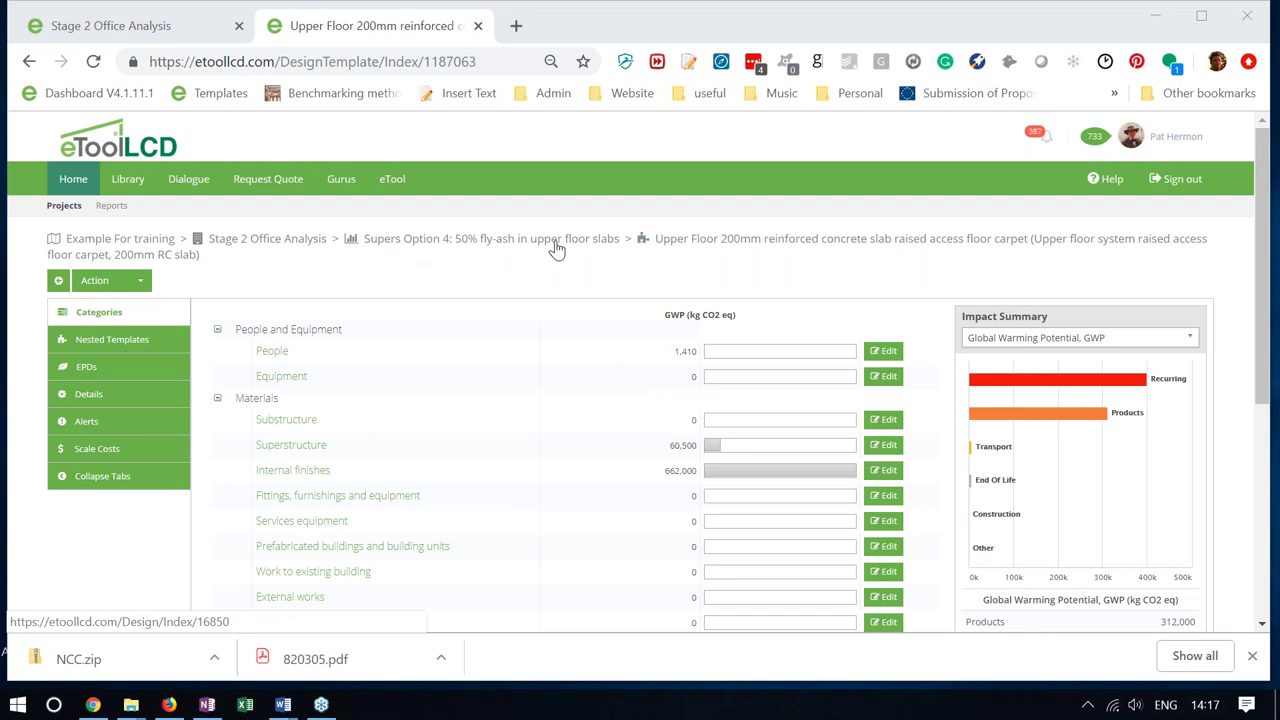
pyautogui.click(555, 245)
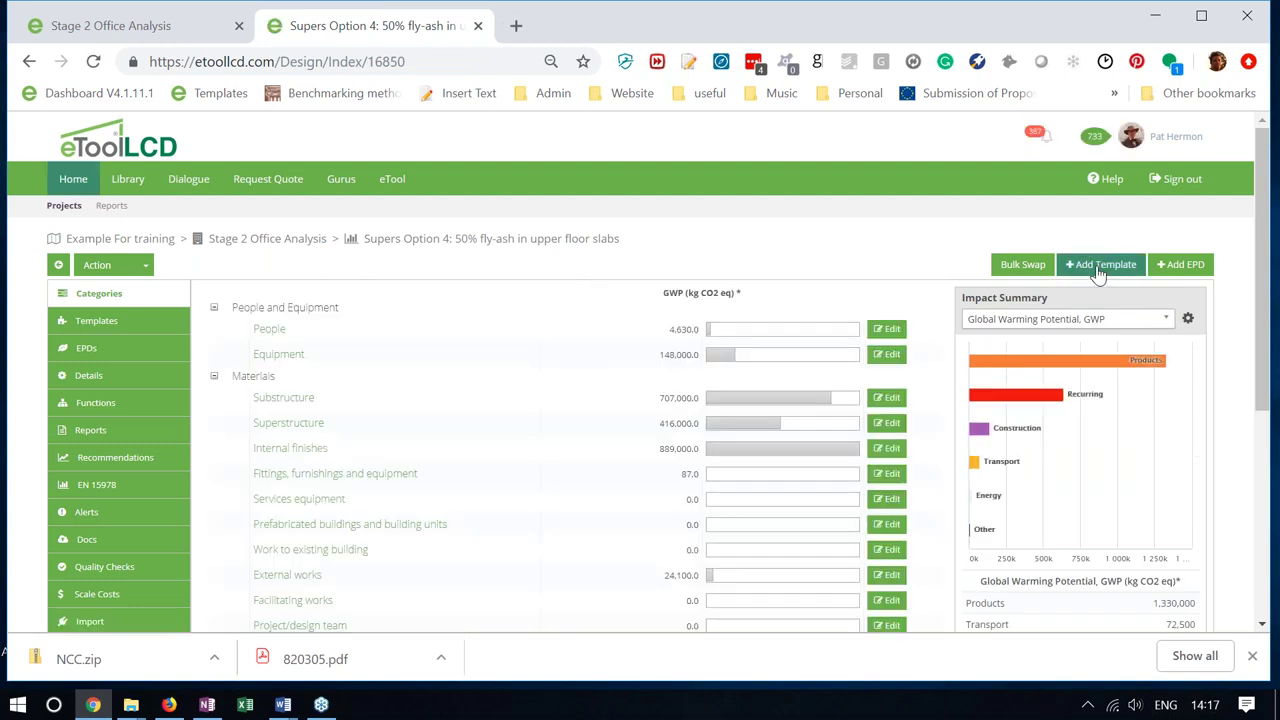
pyautogui.click(1098, 270)
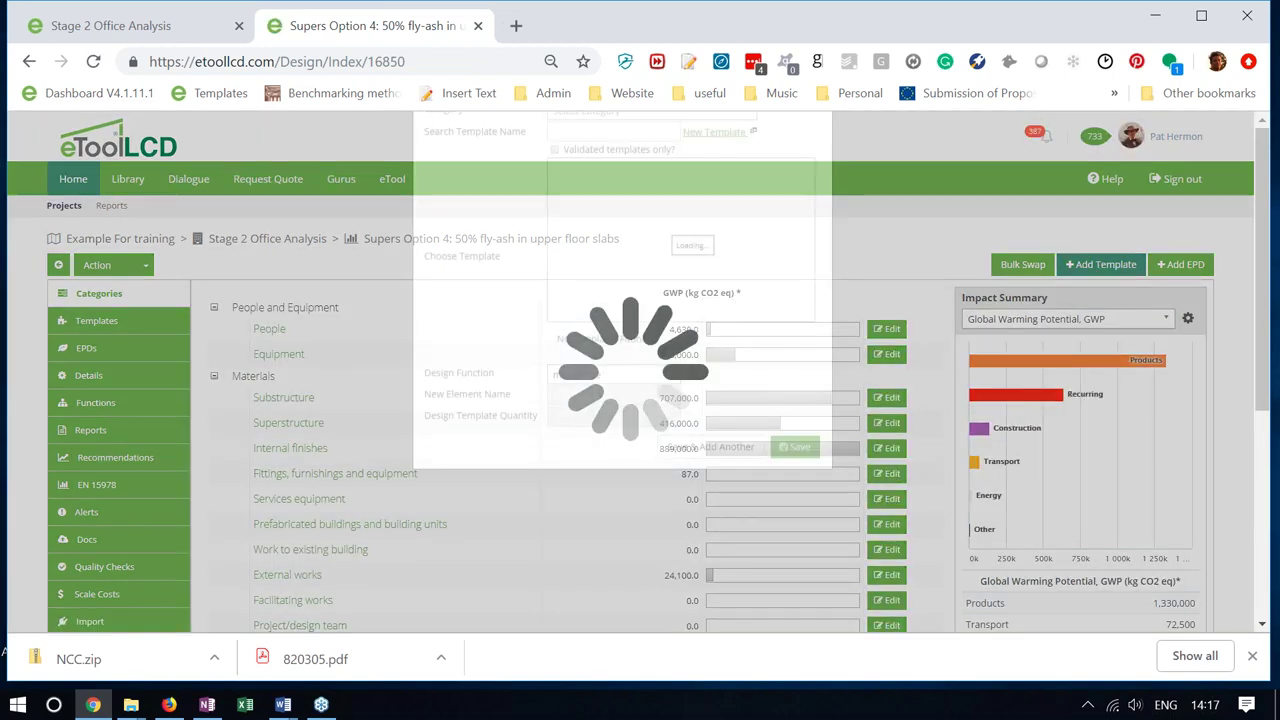
pyautogui.write('f')
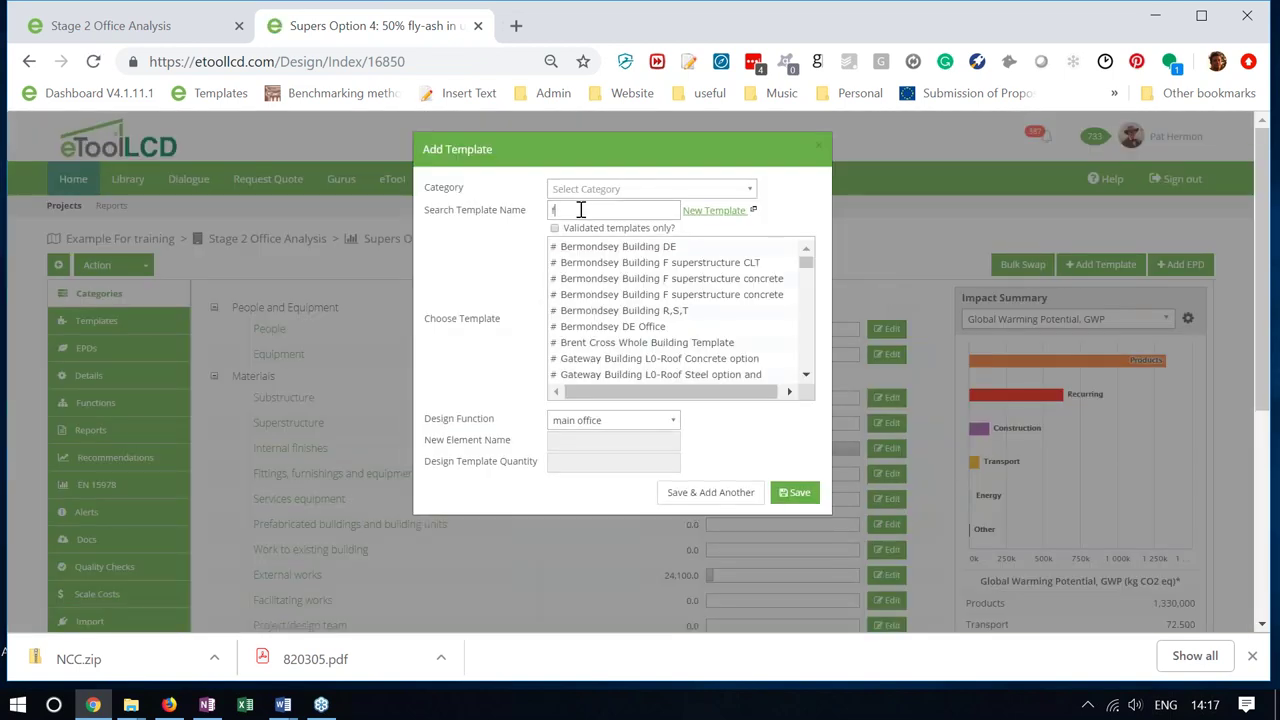
pyautogui.write('ly')
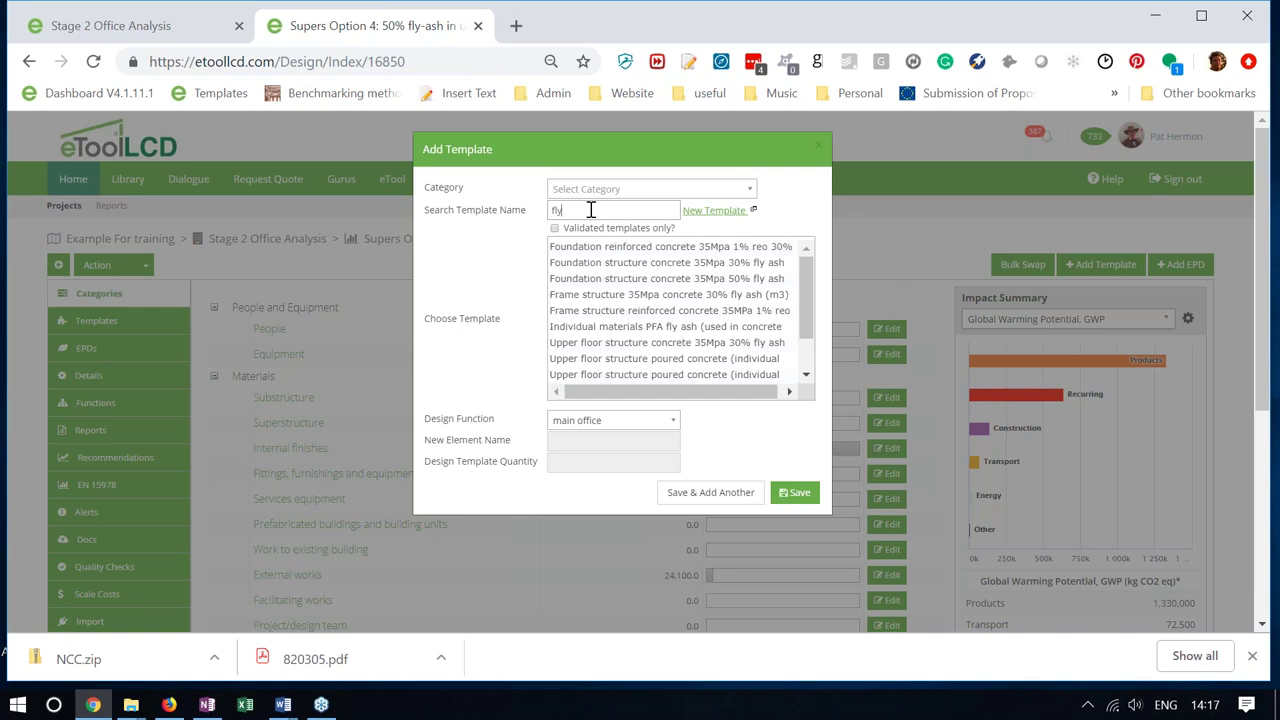
# Add the upper floor poured concrete template (individual materials 35Mpa equivalent) with 40% PFA fly ash, using the copied quantity
pyautogui.moveTo(806, 318); pyautogui.dragTo(808, 366)
pyautogui.click(765, 358)
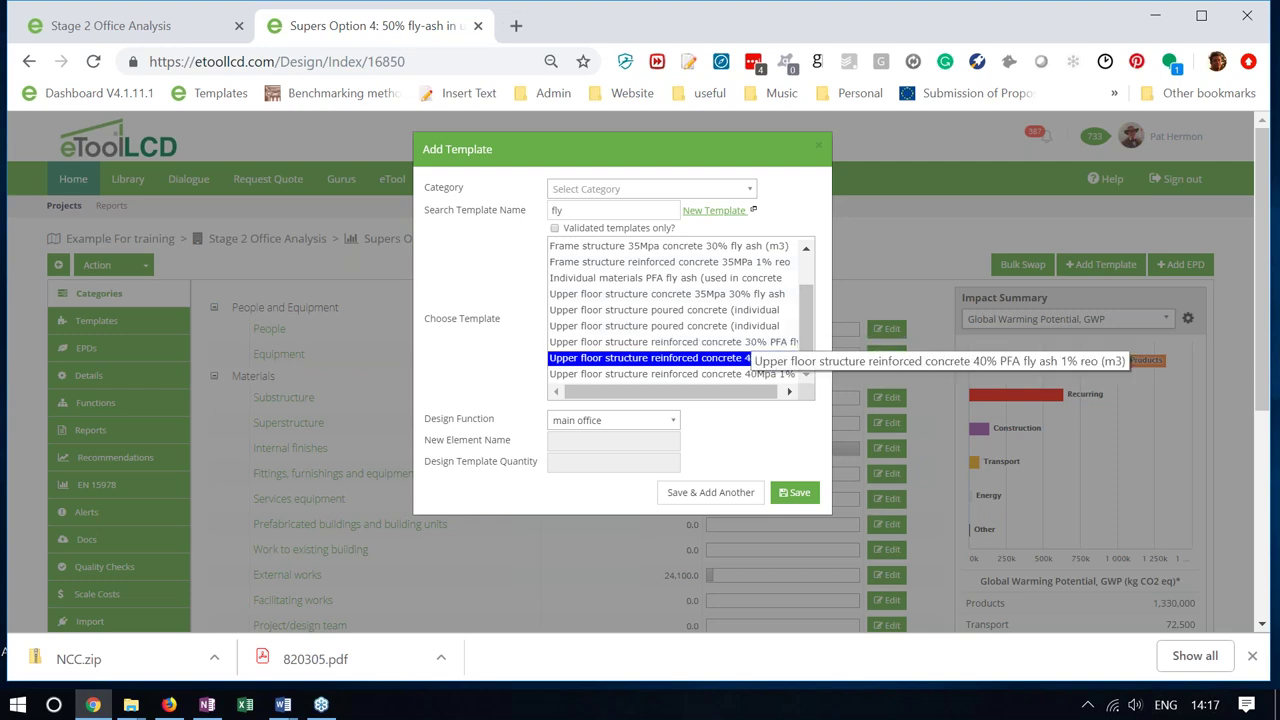
pyautogui.click(754, 341)
pyautogui.click(754, 326)
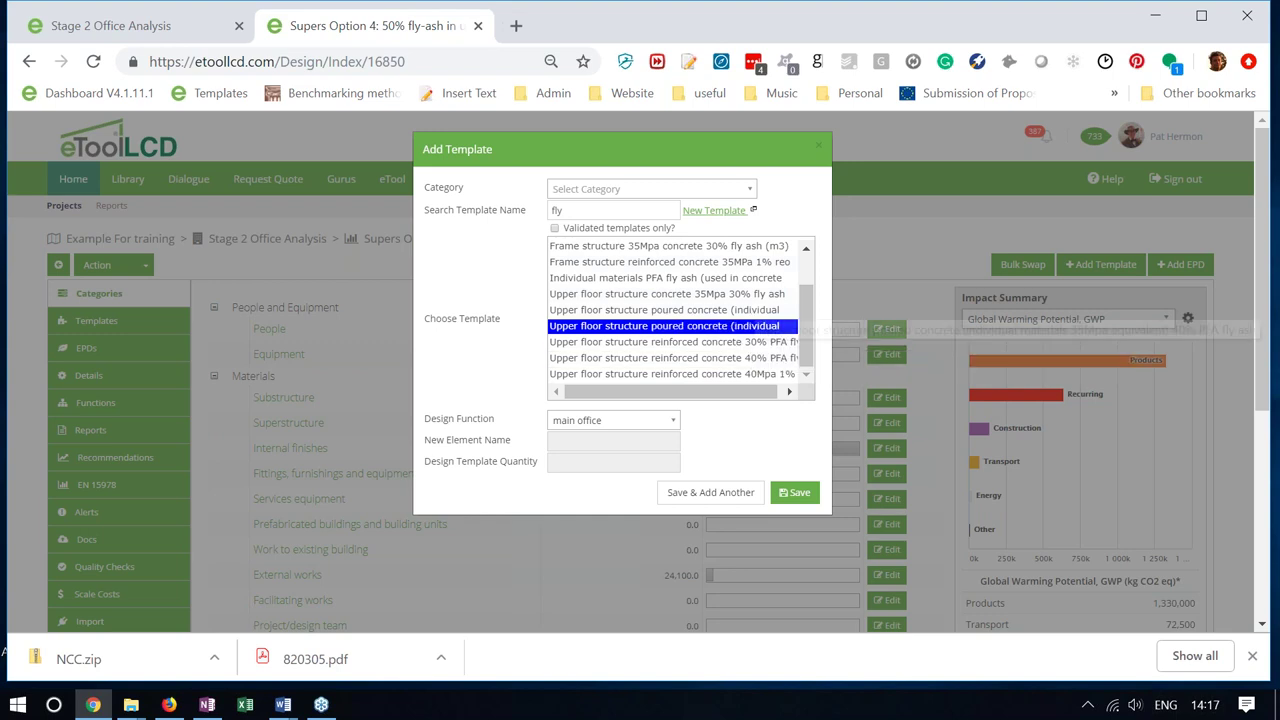
pyautogui.click(757, 311)
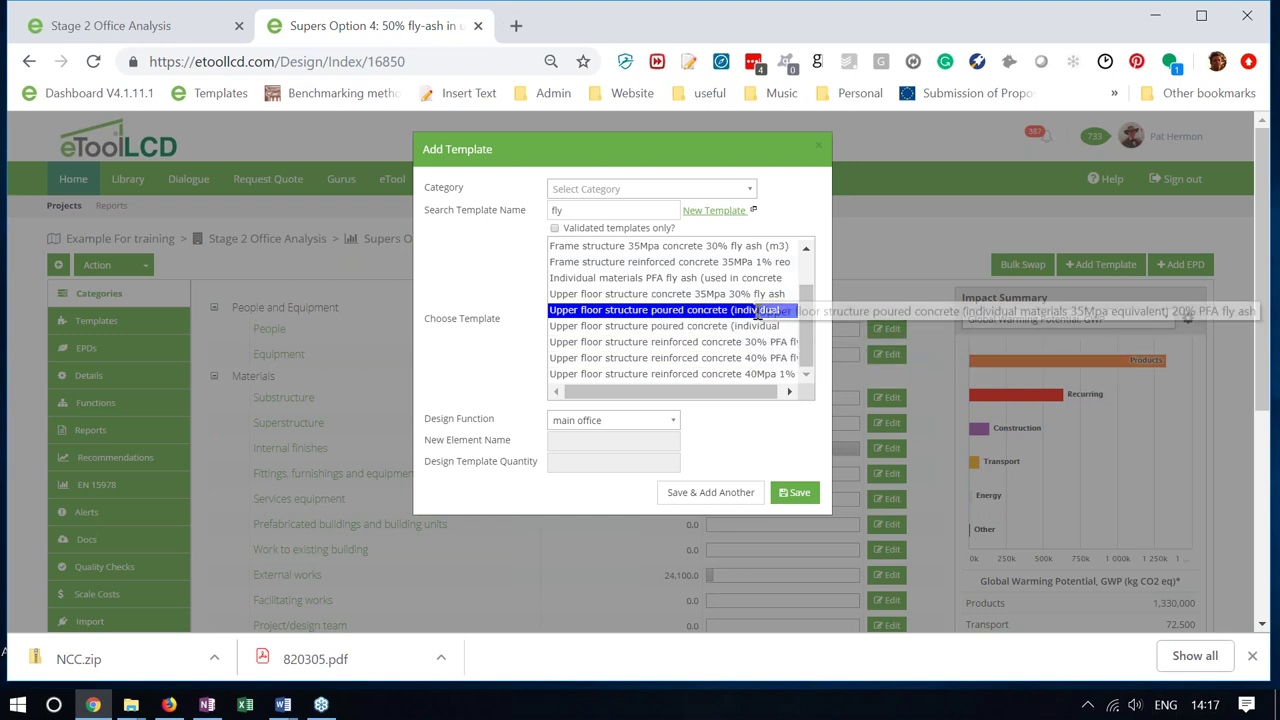
pyautogui.click(753, 327)
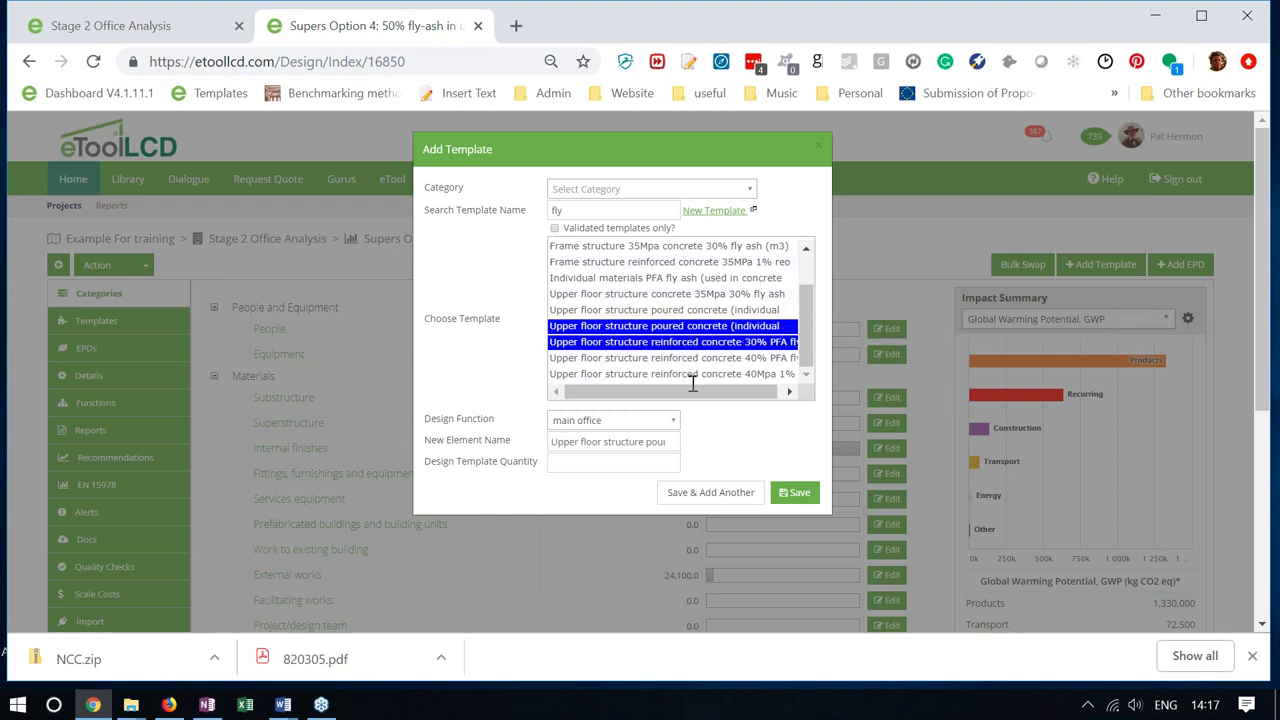
pyautogui.click(612, 459)
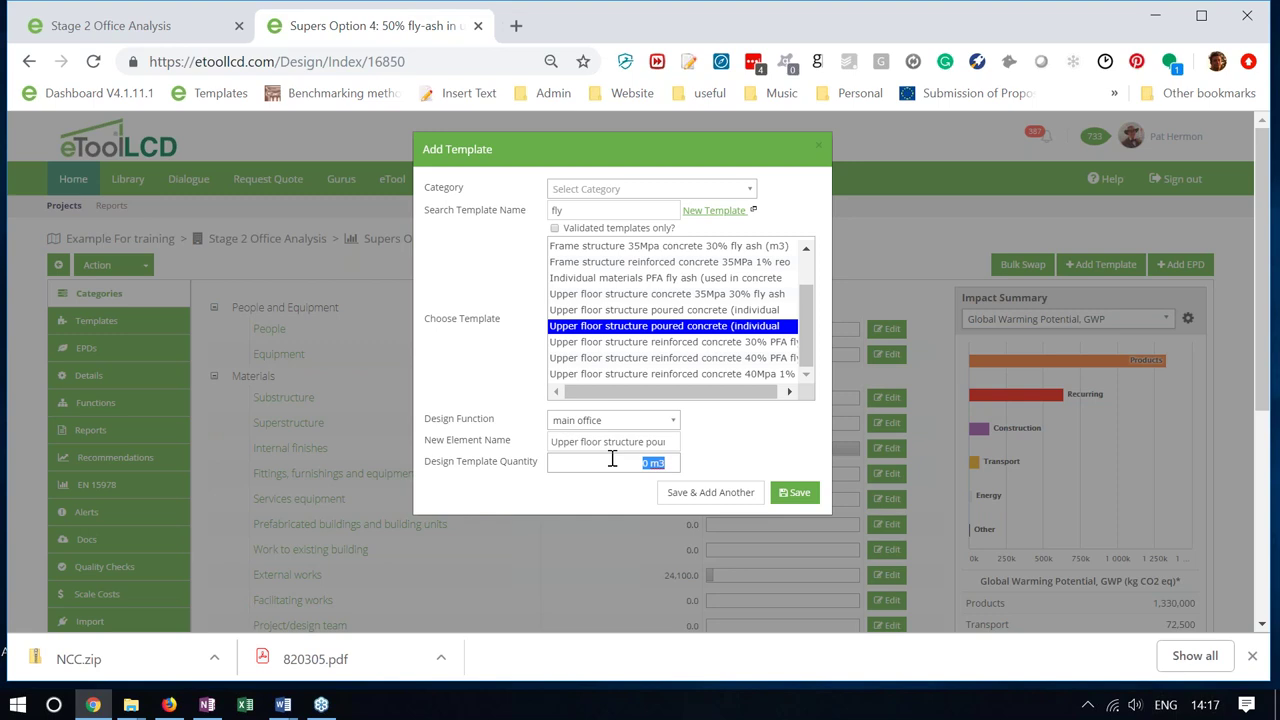
pyautogui.hotkey('ctrl', 'v')
pyautogui.click(800, 496)
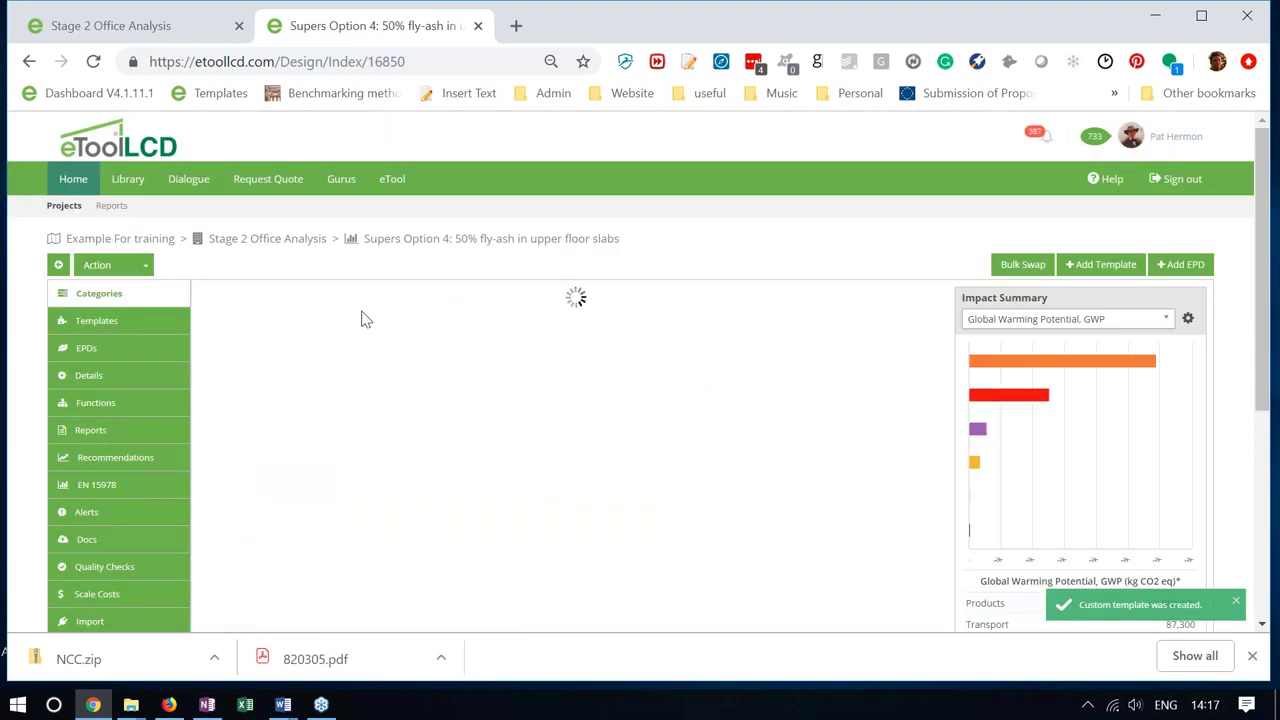
# Rename the design as "Supers Option 4: 40% fly-ash in upper floor slabs"
pyautogui.click(145, 266)
pyautogui.click(127, 296)
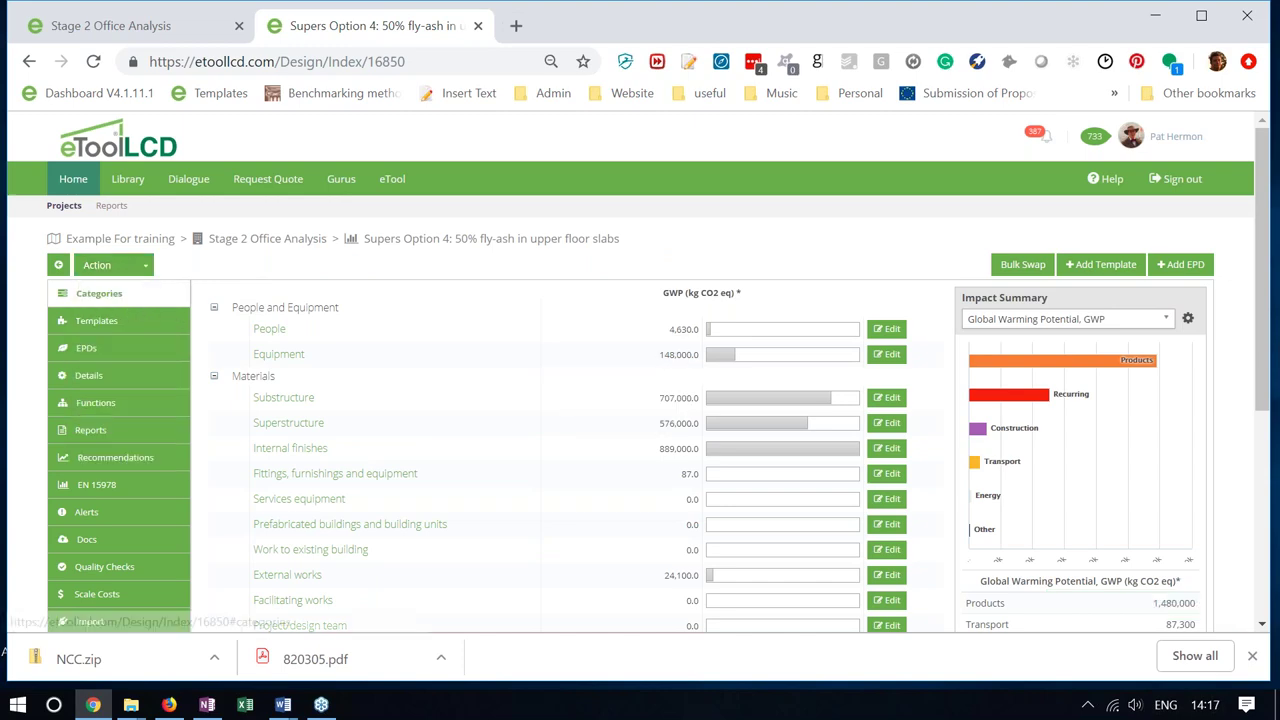
pyautogui.click(624, 191)
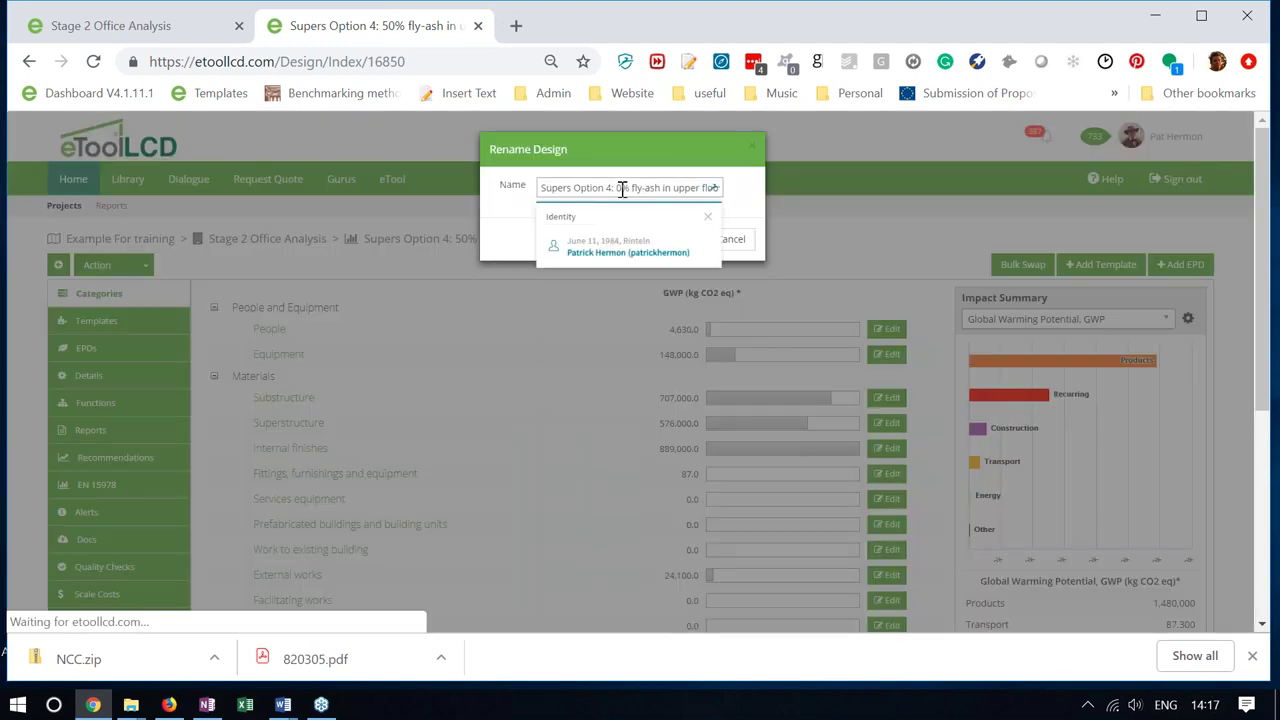
pyautogui.press('BackSpace')
pyautogui.write('4')
pyautogui.click(660, 248)
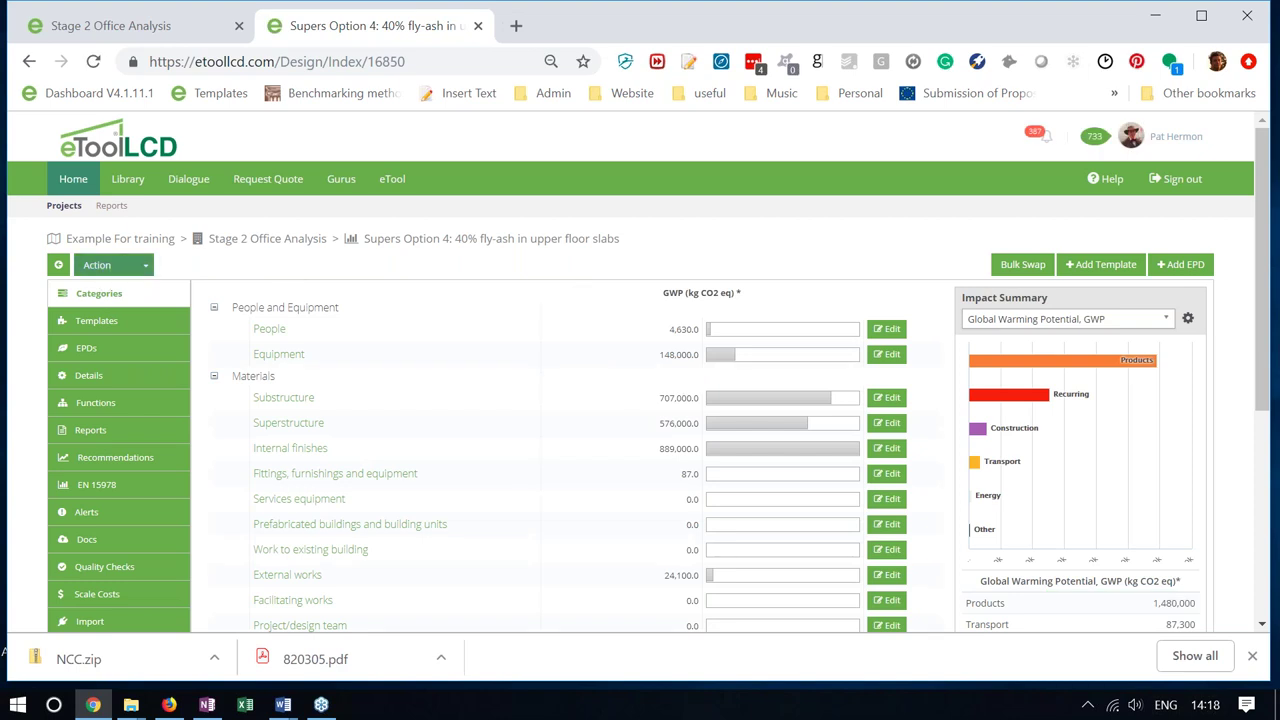
# Create a BREEAM-2018 EN15804 report for this design with the name preset Mat01_CD_SuperS_Opt4 and start its download
pyautogui.click(105, 437)
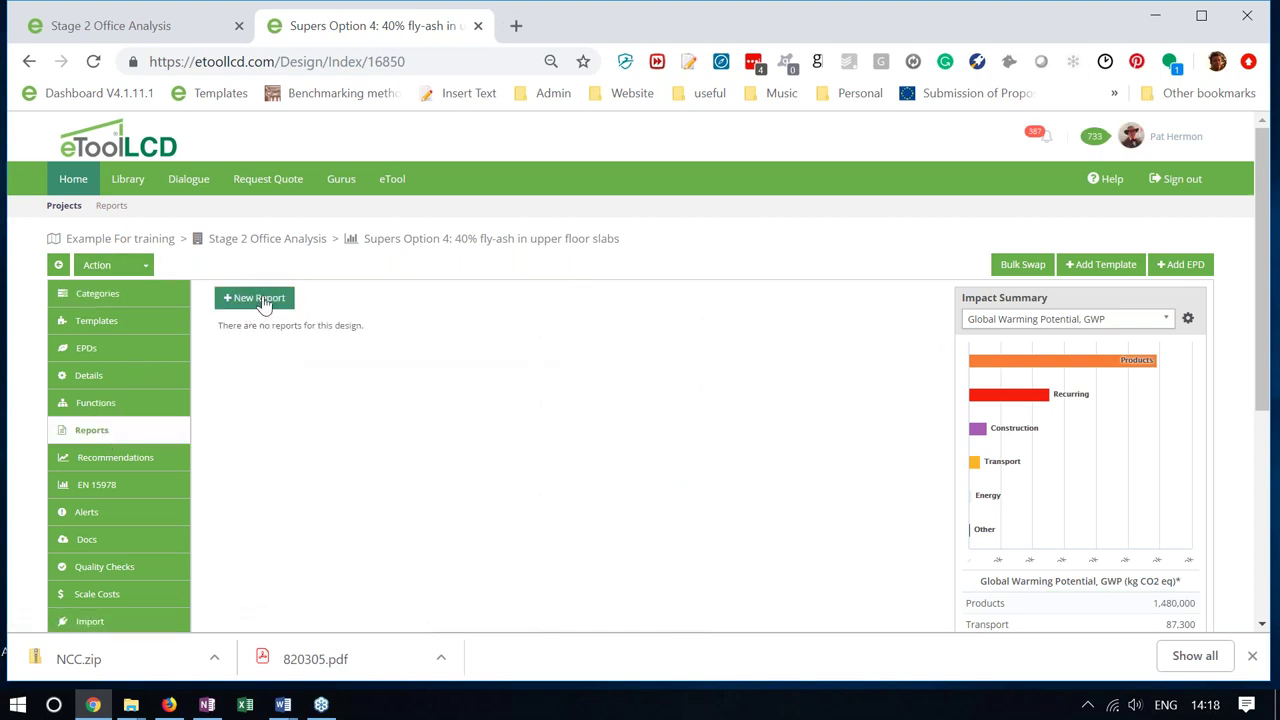
pyautogui.click(263, 302)
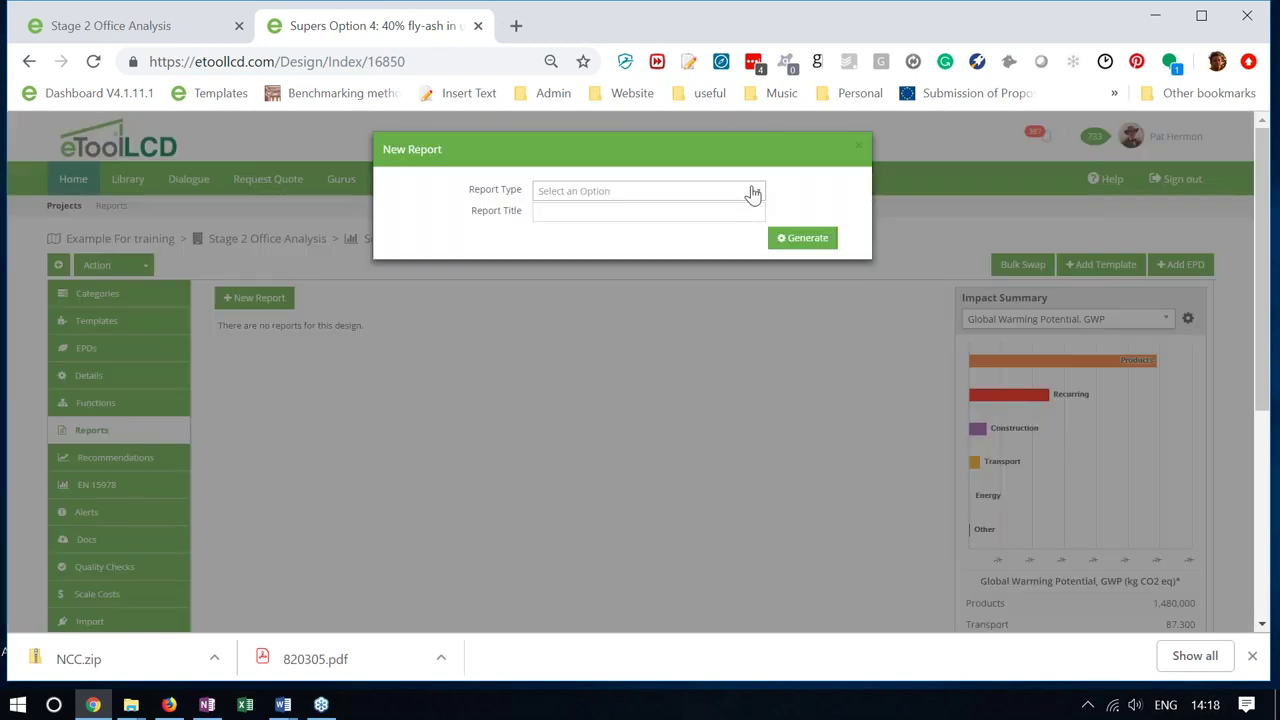
pyautogui.click(748, 194)
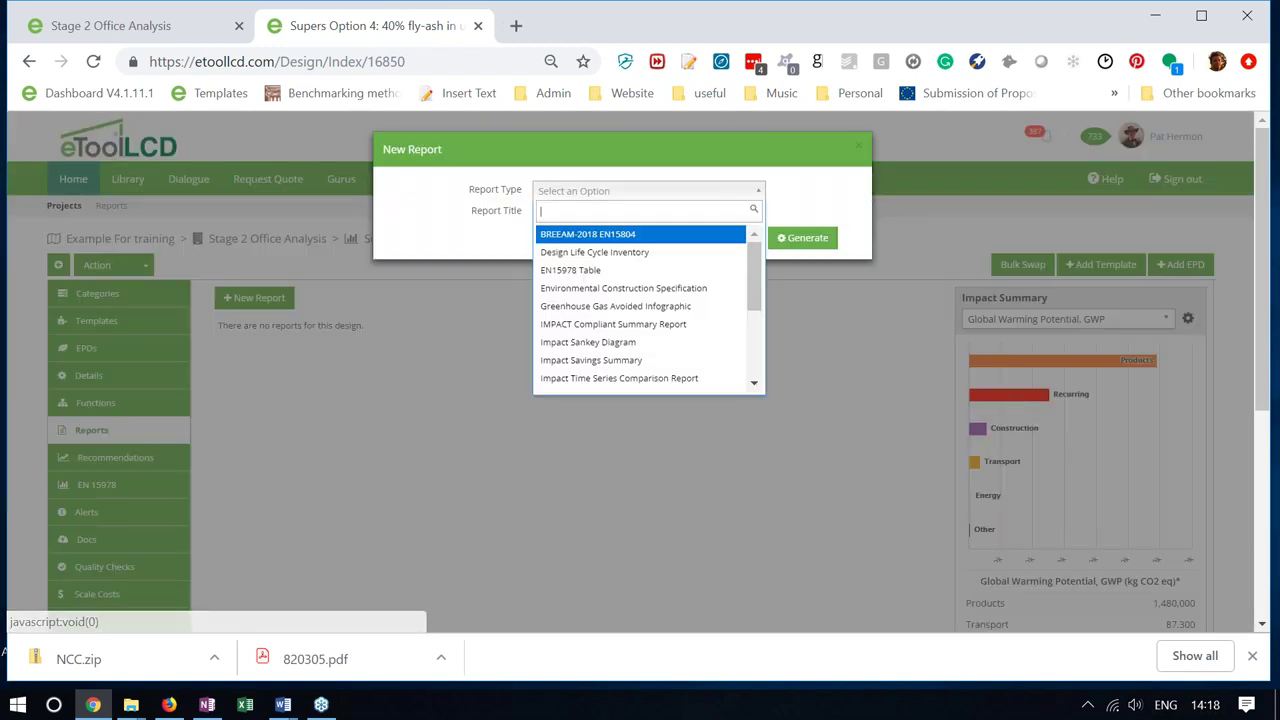
pyautogui.click(609, 238)
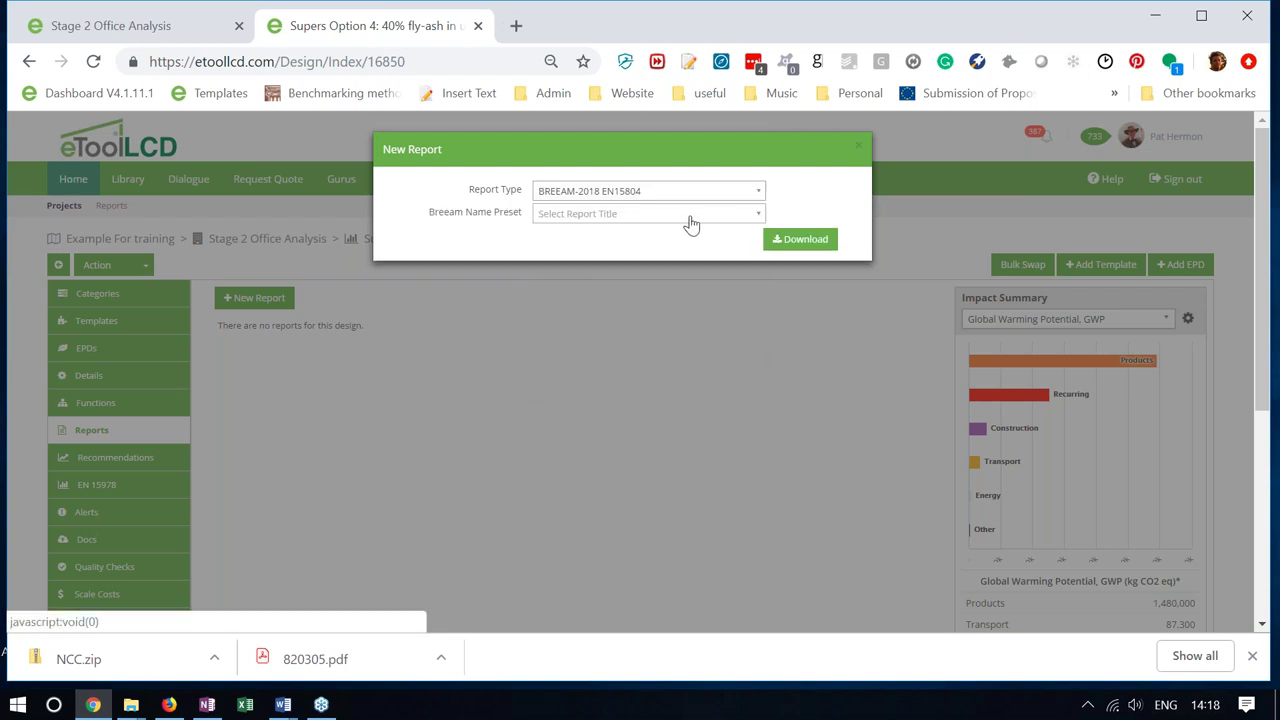
pyautogui.click(688, 222)
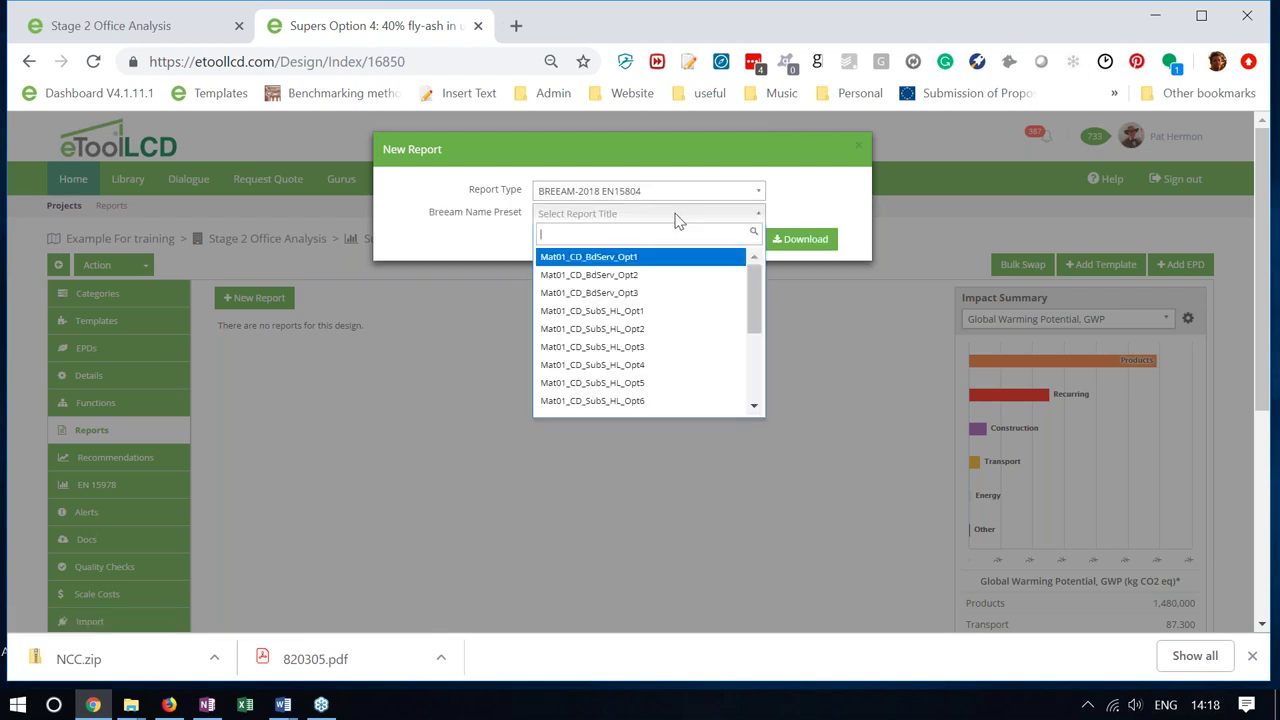
pyautogui.moveTo(757, 295); pyautogui.dragTo(762, 350)
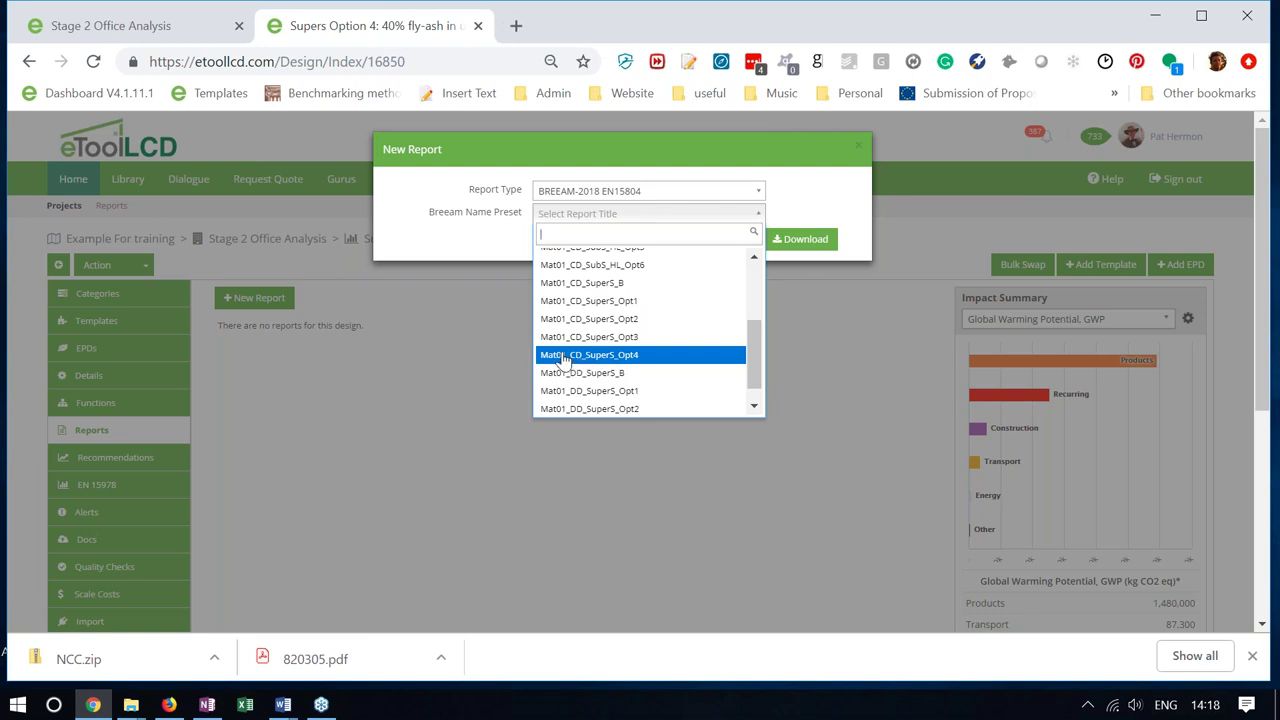
pyautogui.click(635, 362)
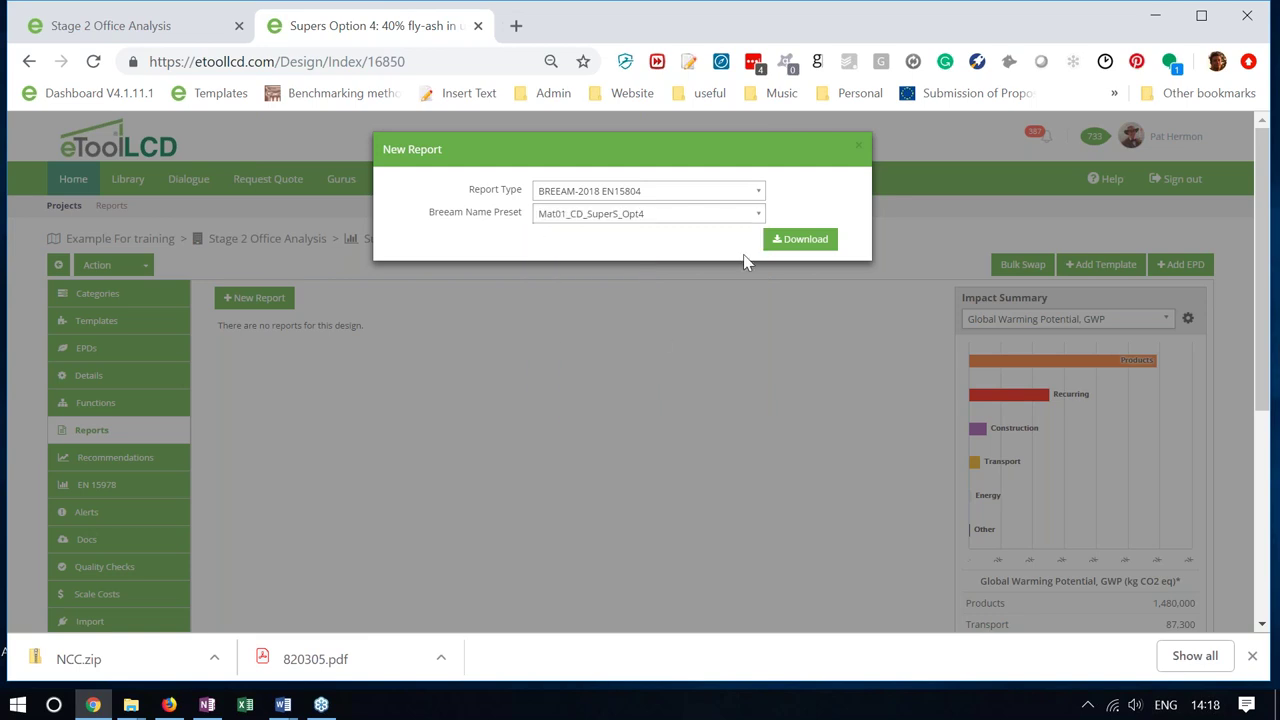
pyautogui.click(791, 250)
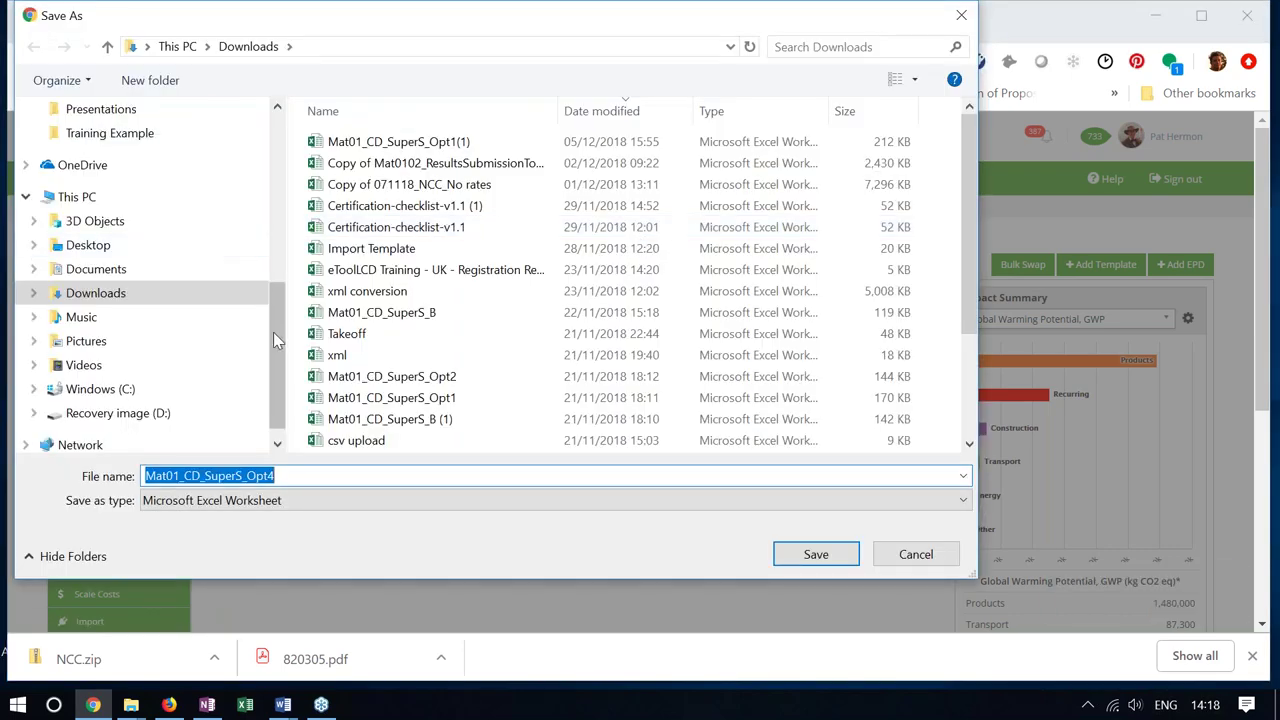
# Save the report over Mat01_CD_SuperS_Opt4 in the desktop's Mat0102ResultsSubmissionTool folder and close the report dialog
pyautogui.click(96, 252)
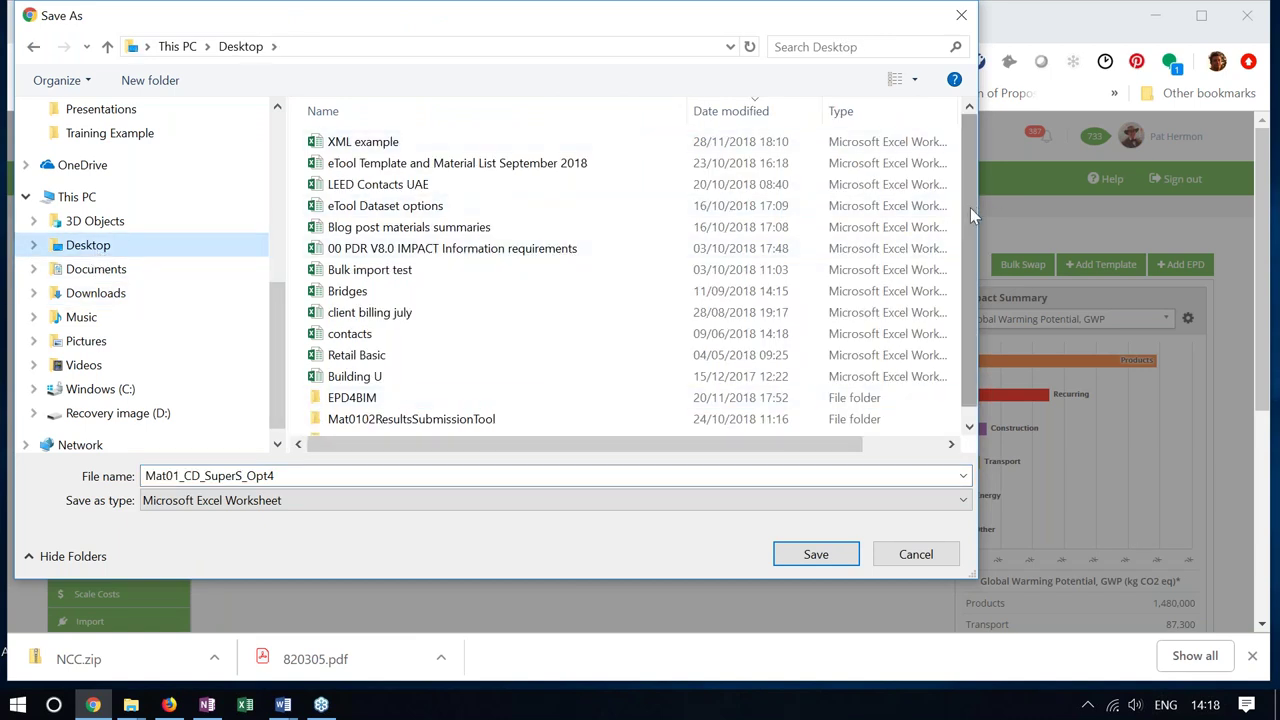
pyautogui.moveTo(970, 207); pyautogui.dragTo(976, 238)
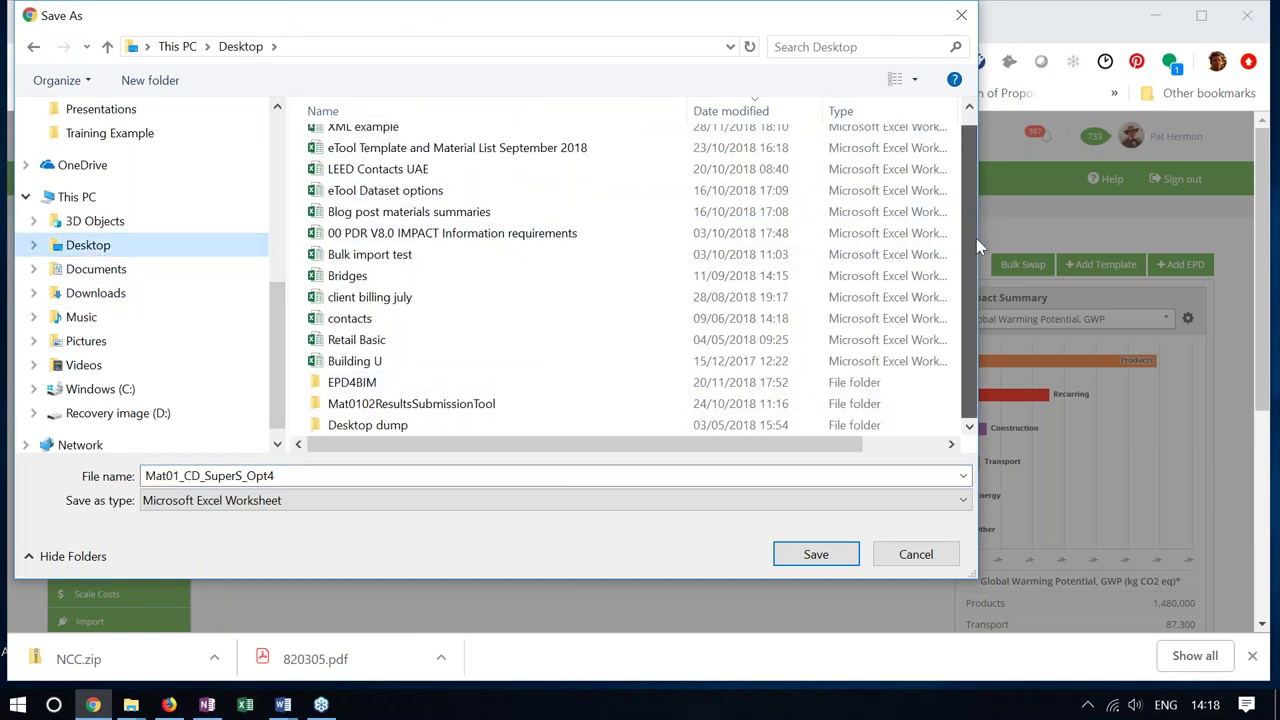
pyautogui.doubleClick(441, 407)
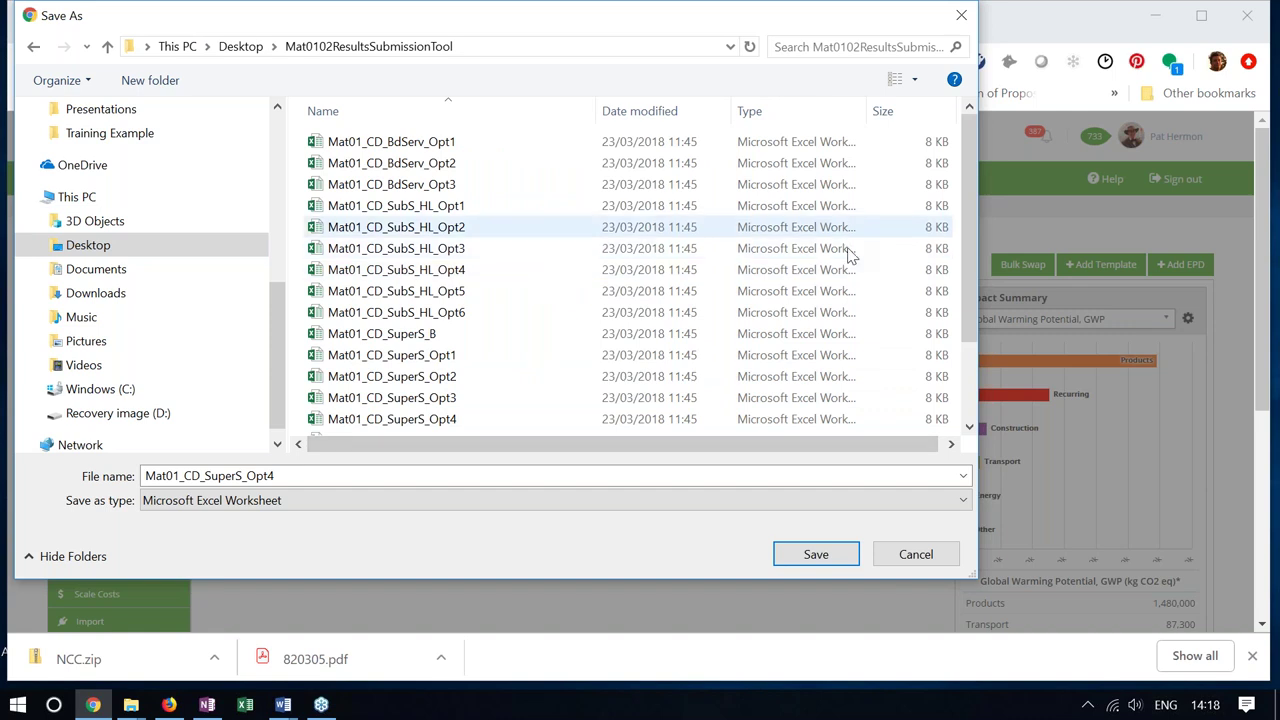
pyautogui.click(437, 420)
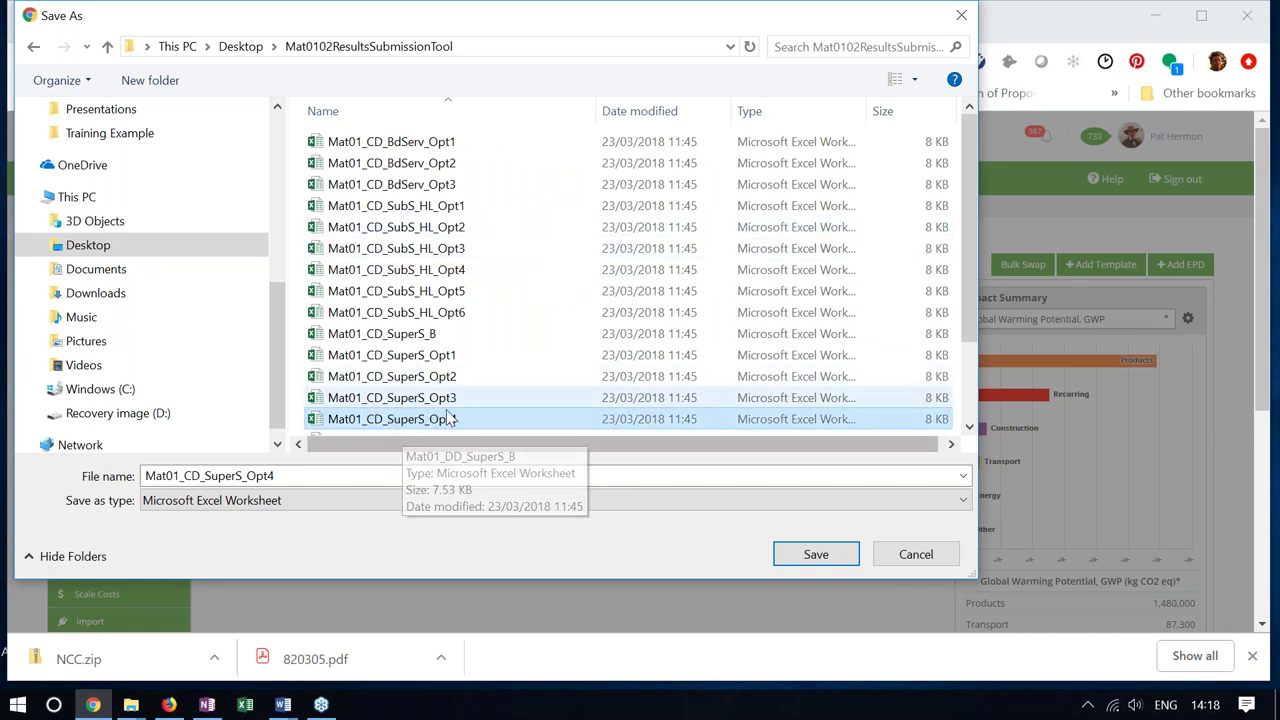
pyautogui.moveTo(968, 265); pyautogui.dragTo(968, 400)
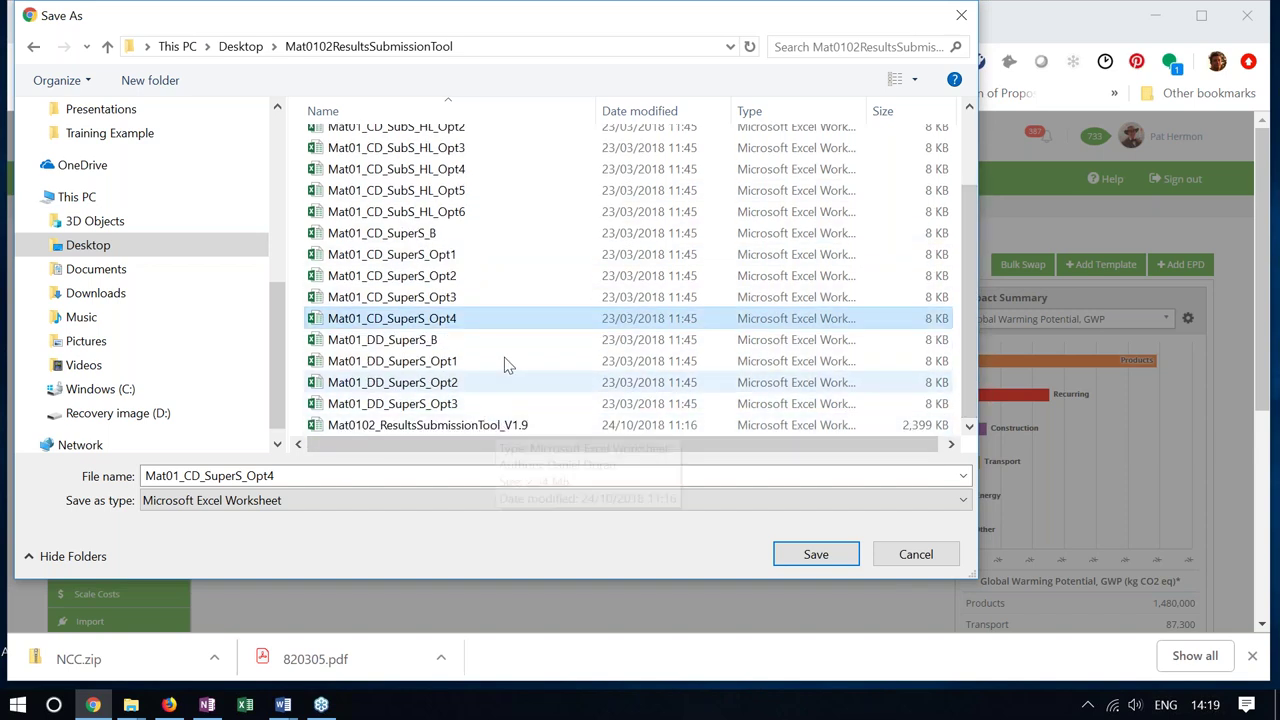
pyautogui.click(816, 556)
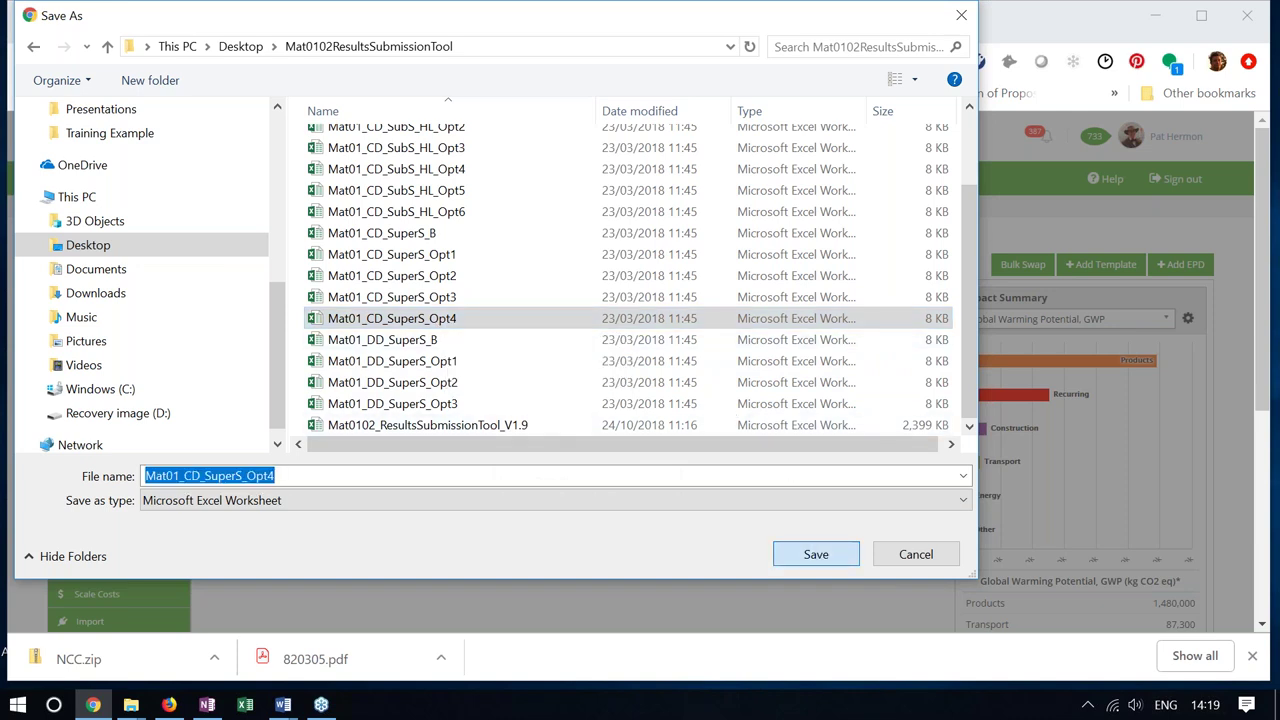
pyautogui.click(695, 365)
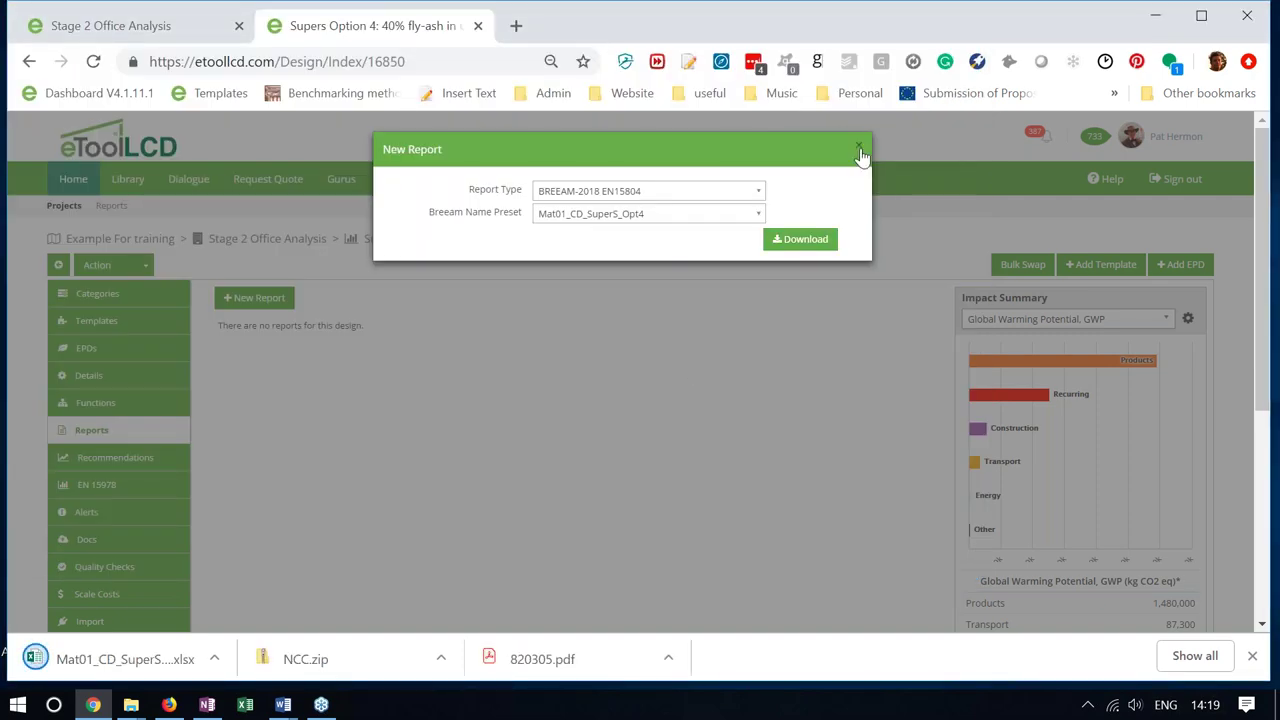
pyautogui.click(859, 150)
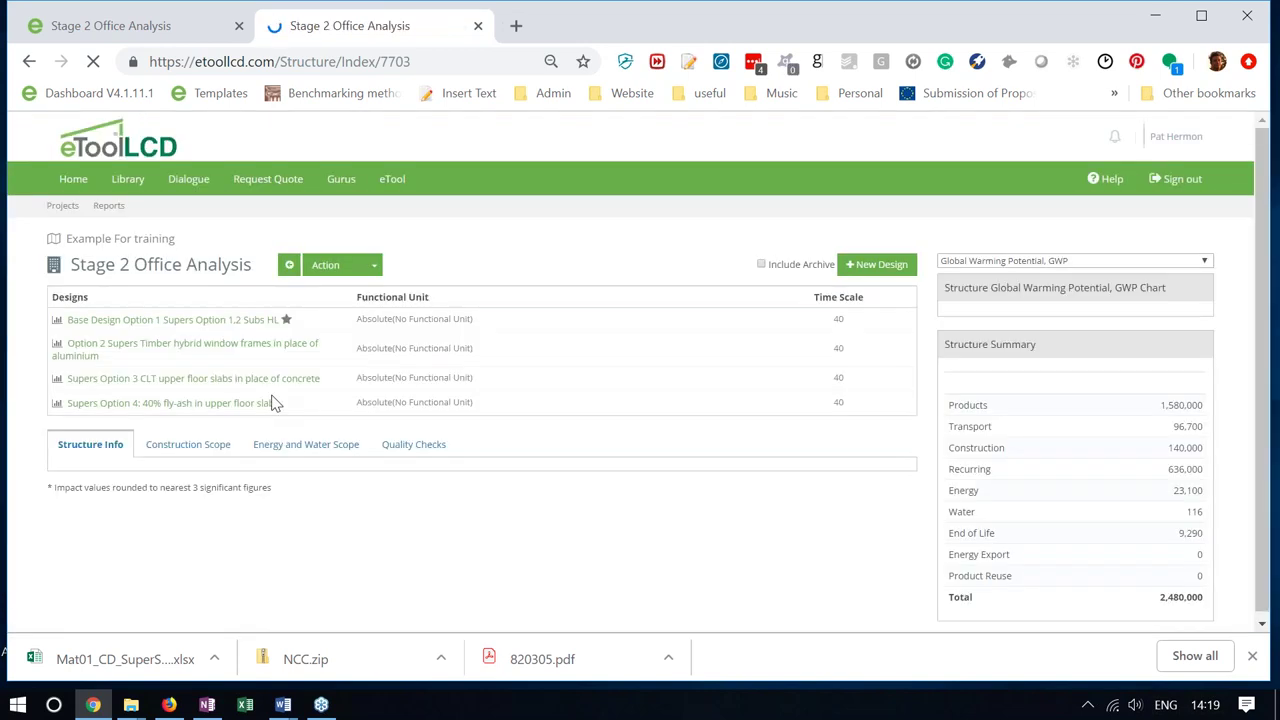
# Create a BREEAM-2018 EN15804 report for the Supers Option 3 CLT design with name preset Mat01_CD_SuperS_Opt3 and start its download
pyautogui.click(210, 386)
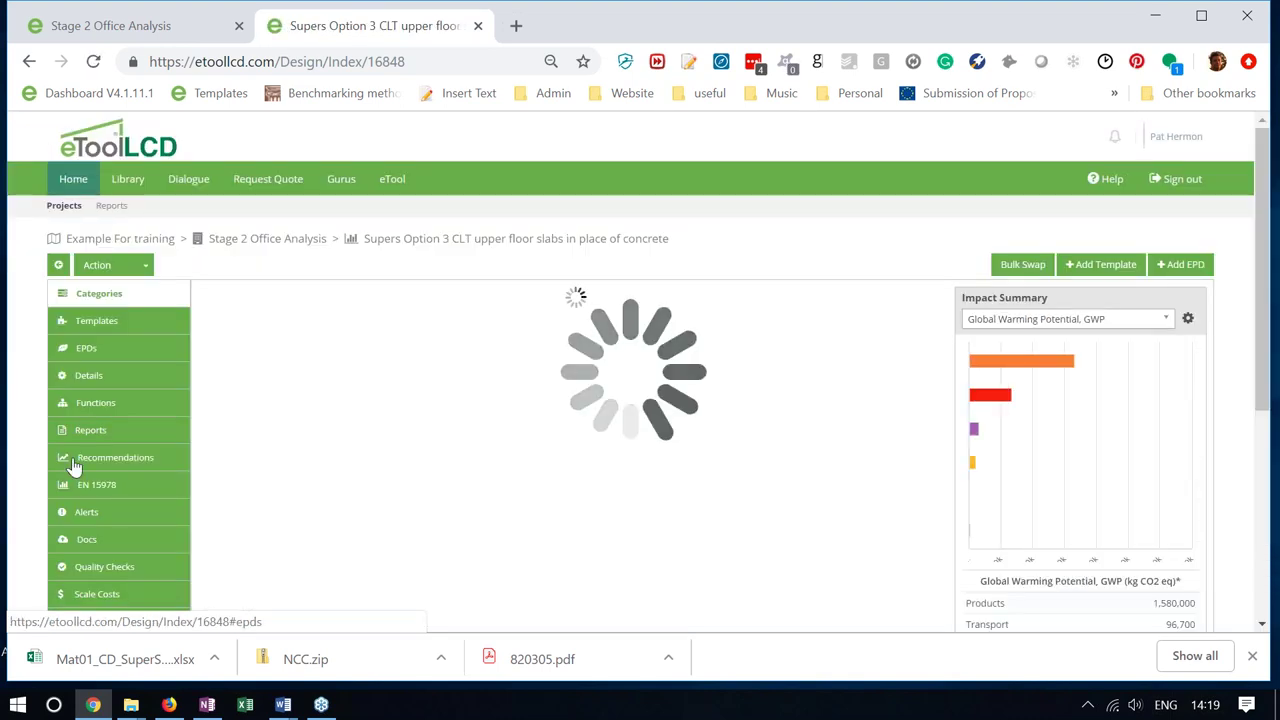
pyautogui.click(132, 431)
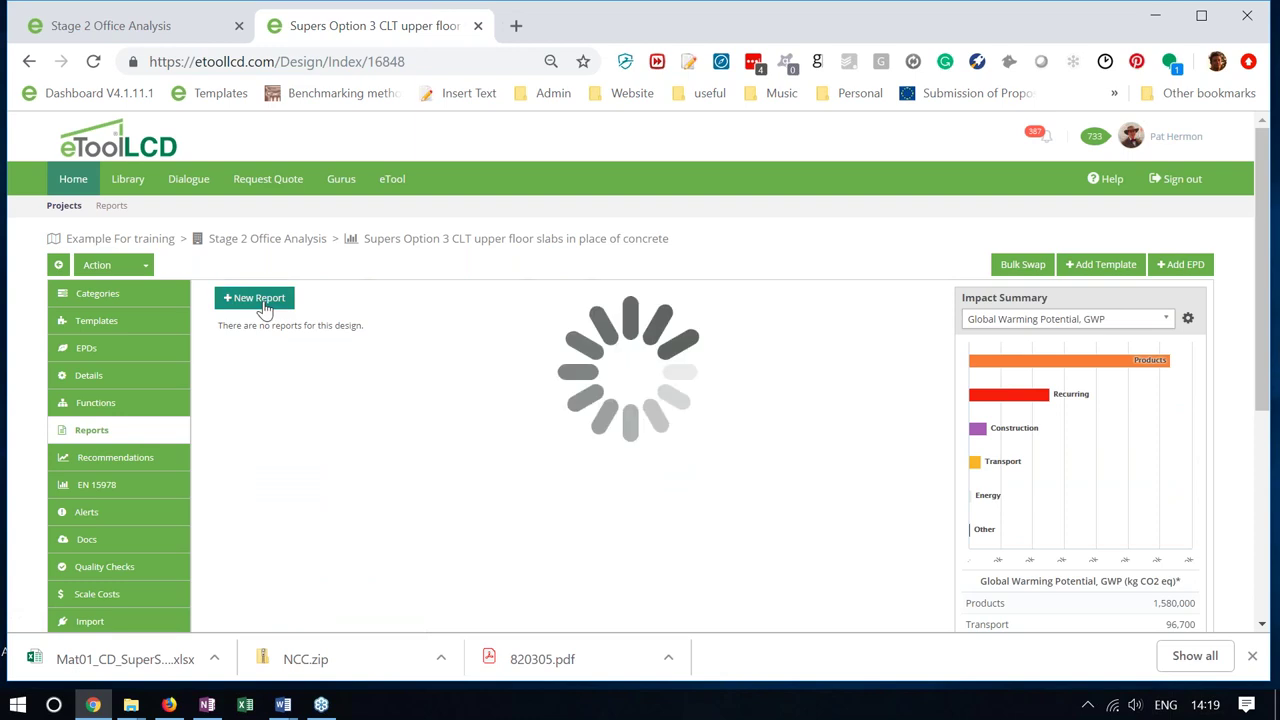
pyautogui.click(262, 299)
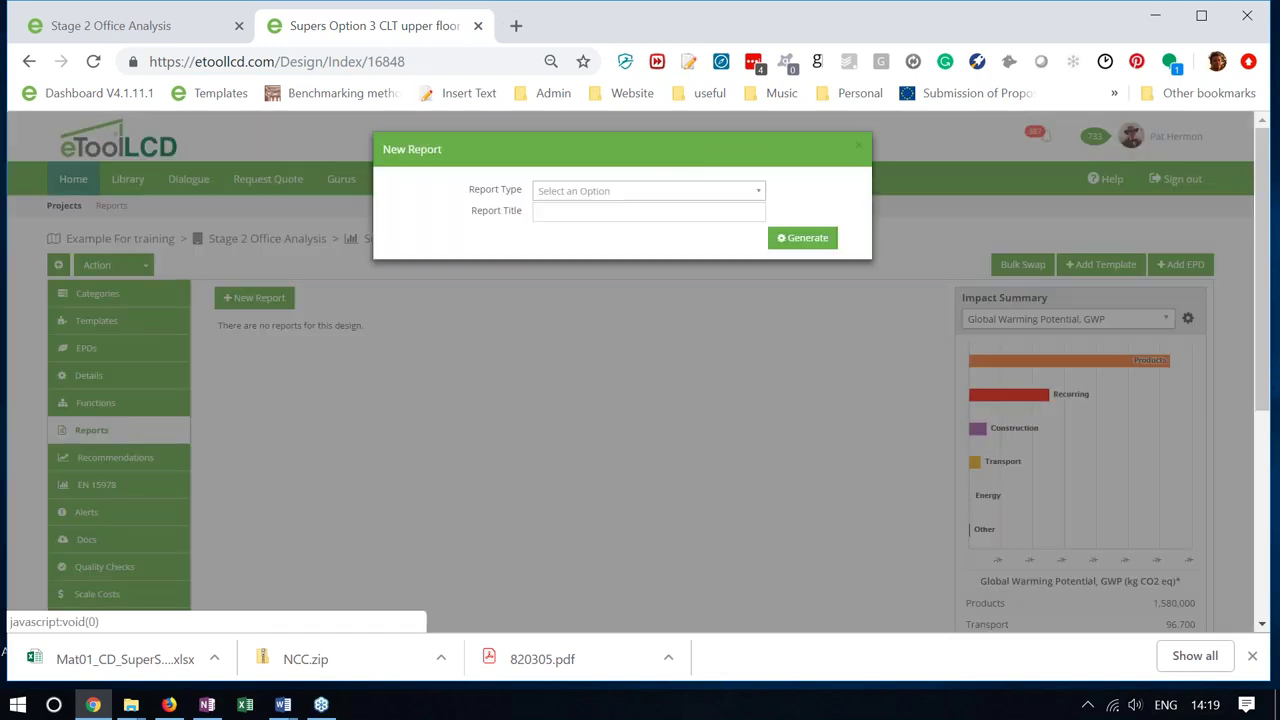
pyautogui.click(650, 191)
pyautogui.click(652, 233)
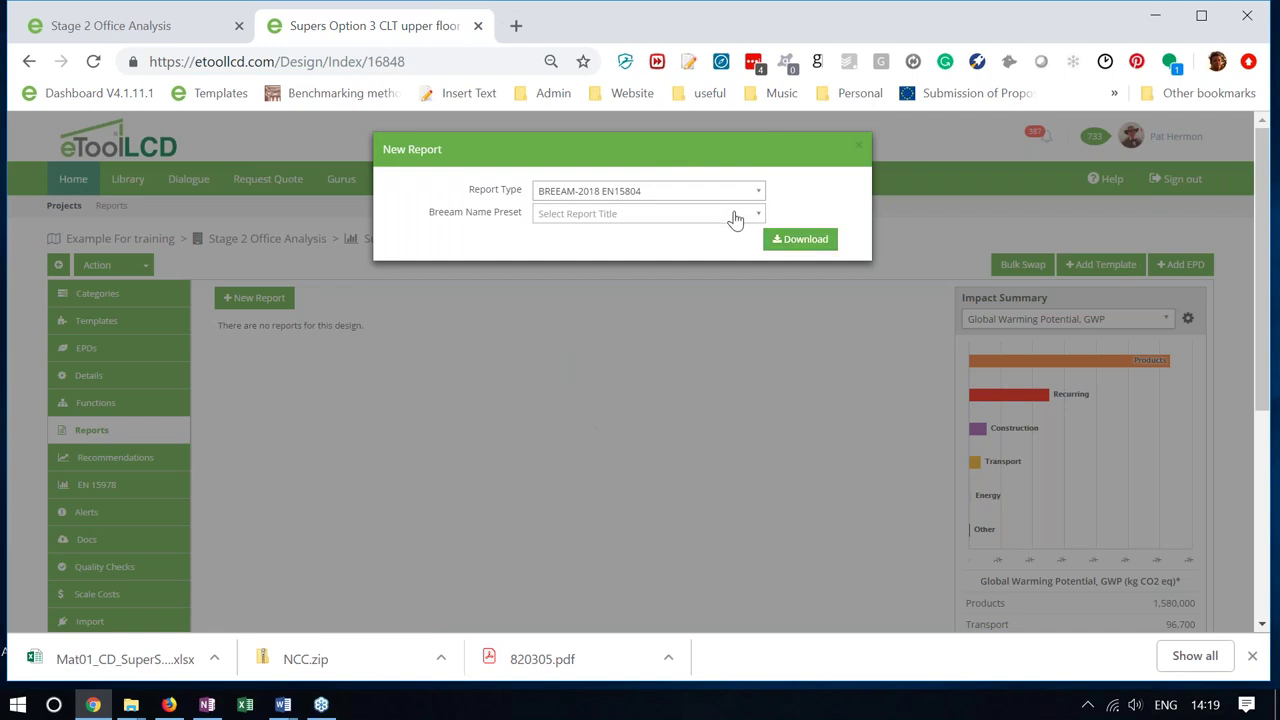
pyautogui.click(737, 214)
pyautogui.moveTo(754, 280); pyautogui.dragTo(757, 372)
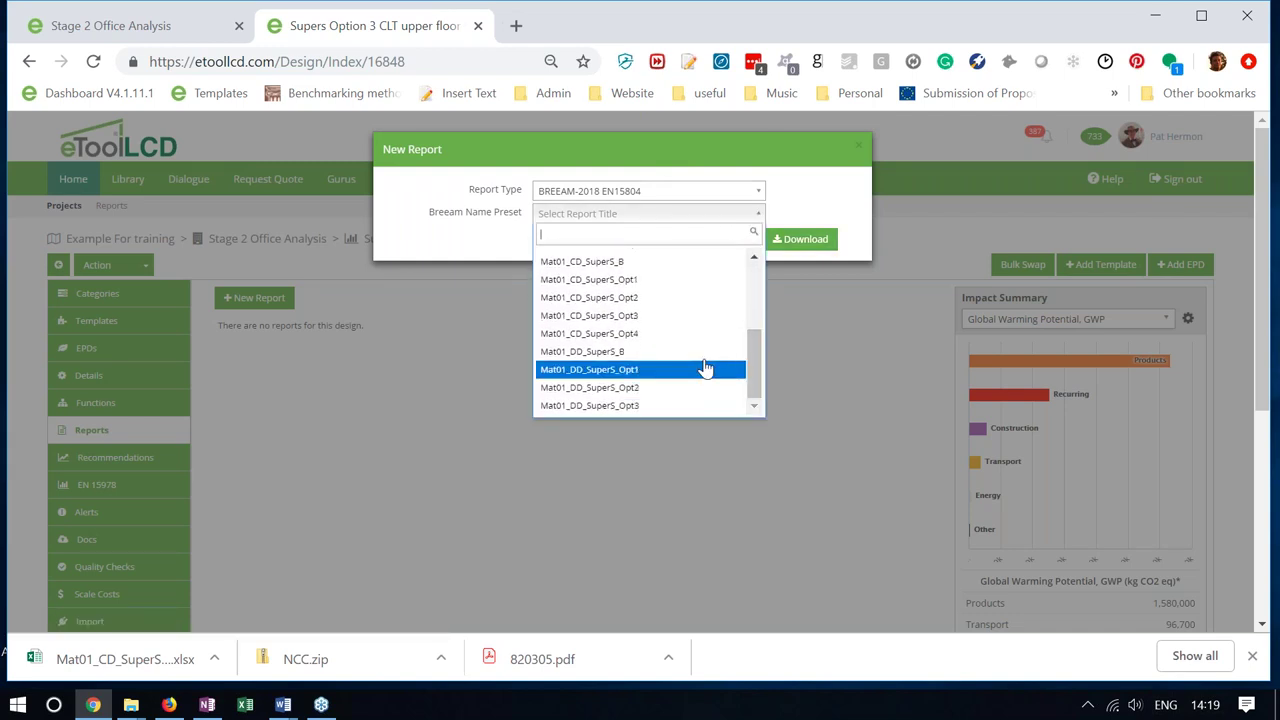
pyautogui.click(623, 318)
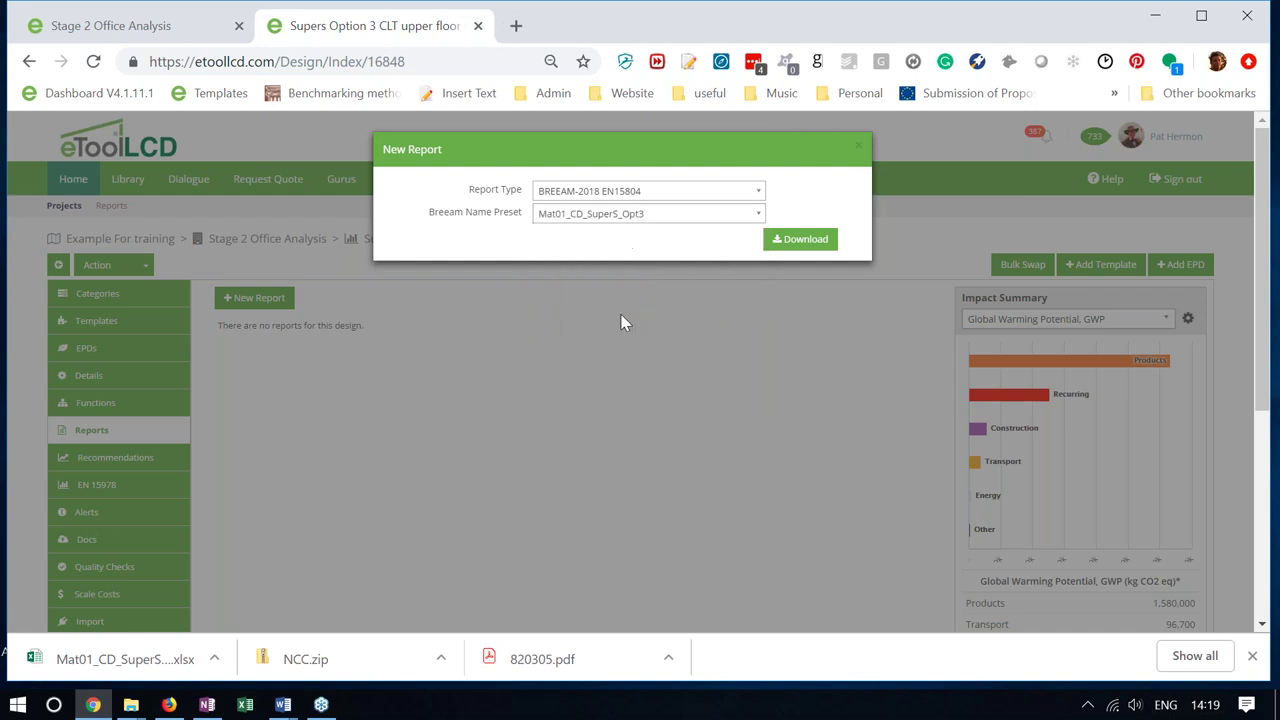
pyautogui.click(803, 241)
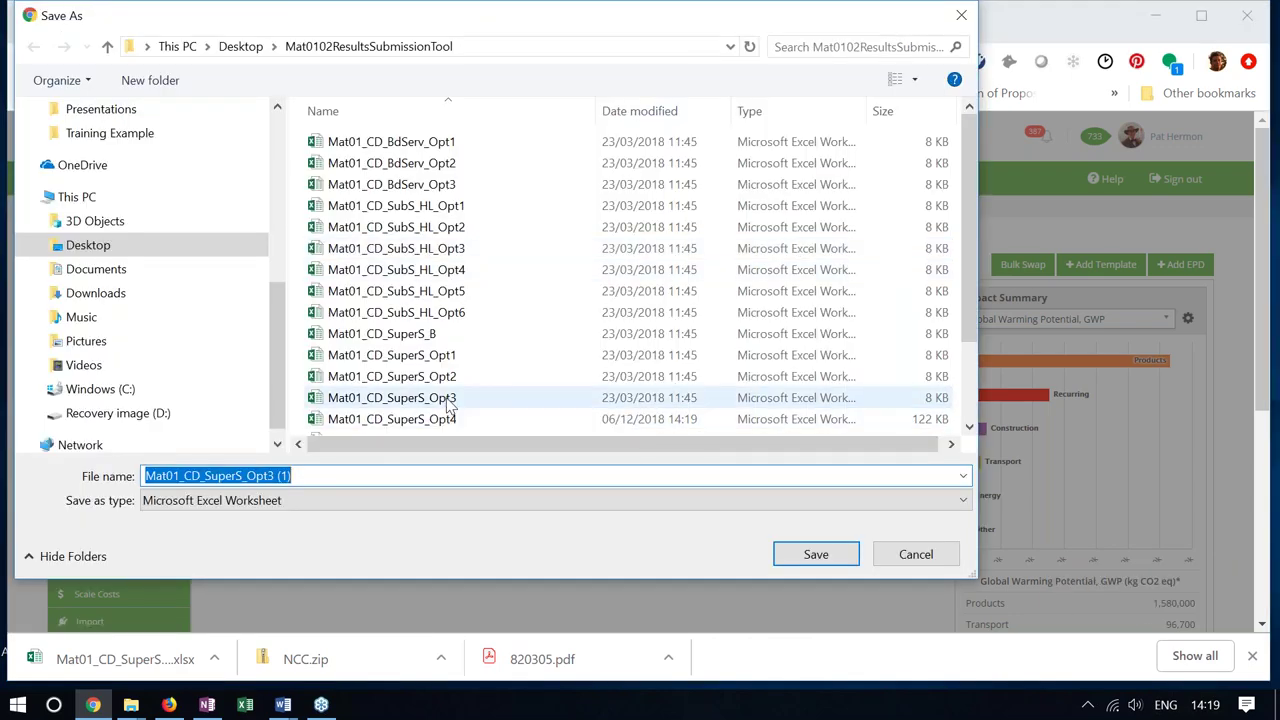
# Save the report over Mat01_CD_SuperS_Opt3 in the Mat0102ResultsSubmissionTool folder, replacing the existing file, and close the report dialog
pyautogui.click(449, 399)
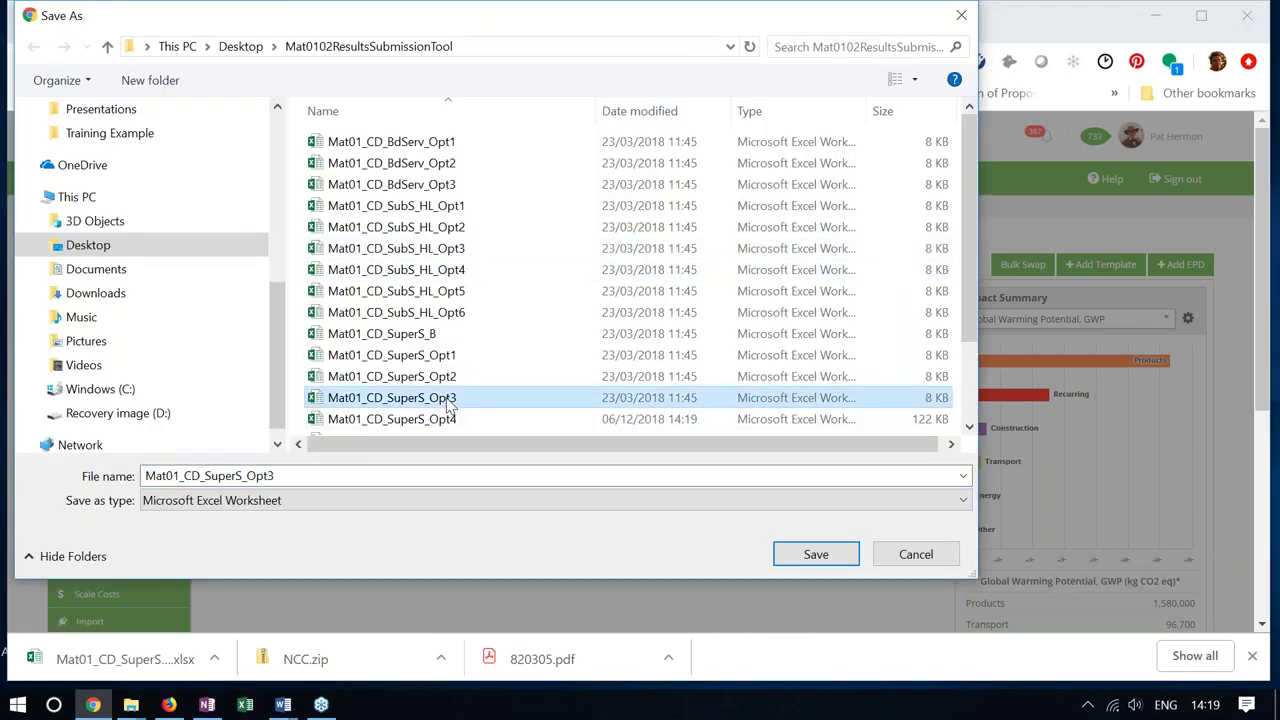
pyautogui.click(816, 555)
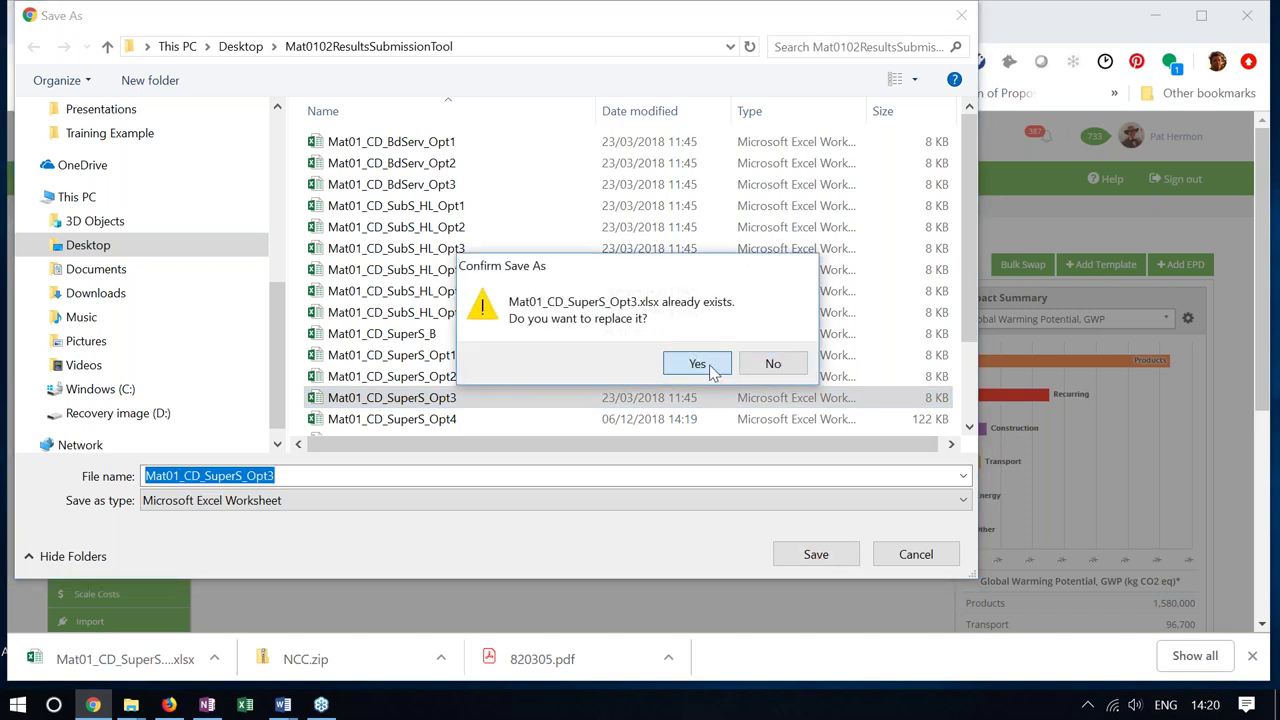
pyautogui.click(710, 367)
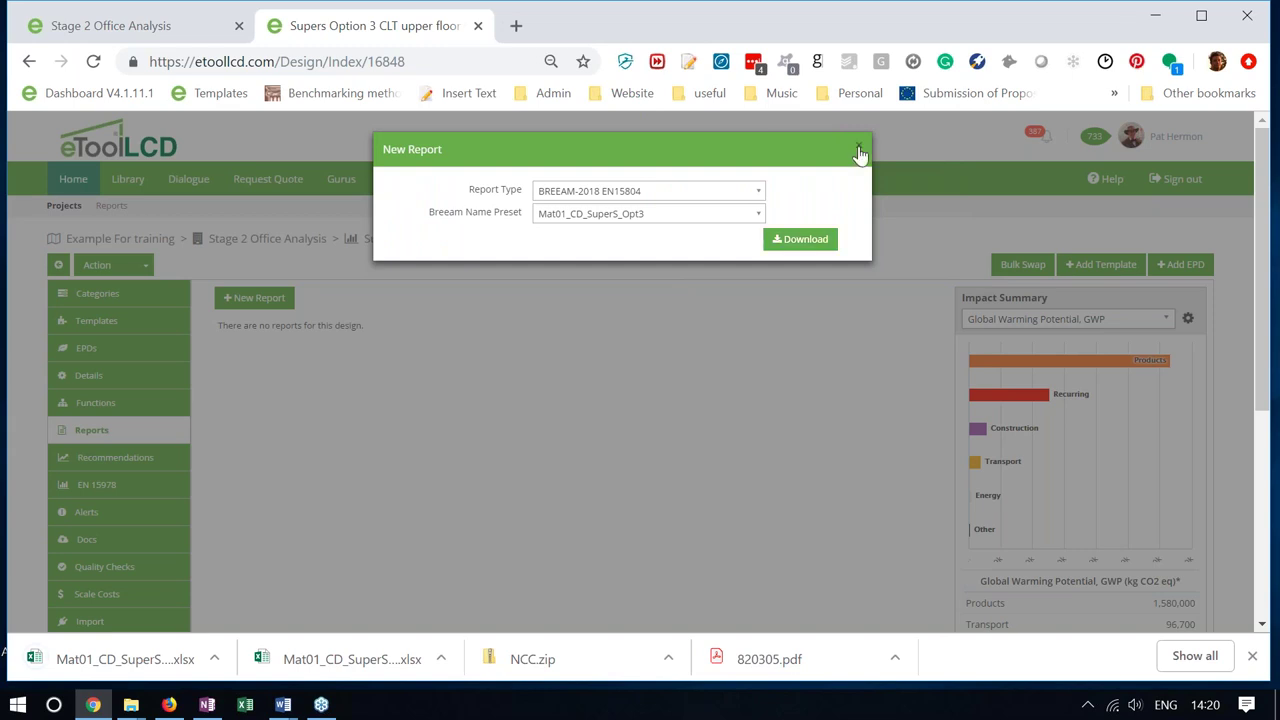
pyautogui.click(858, 152)
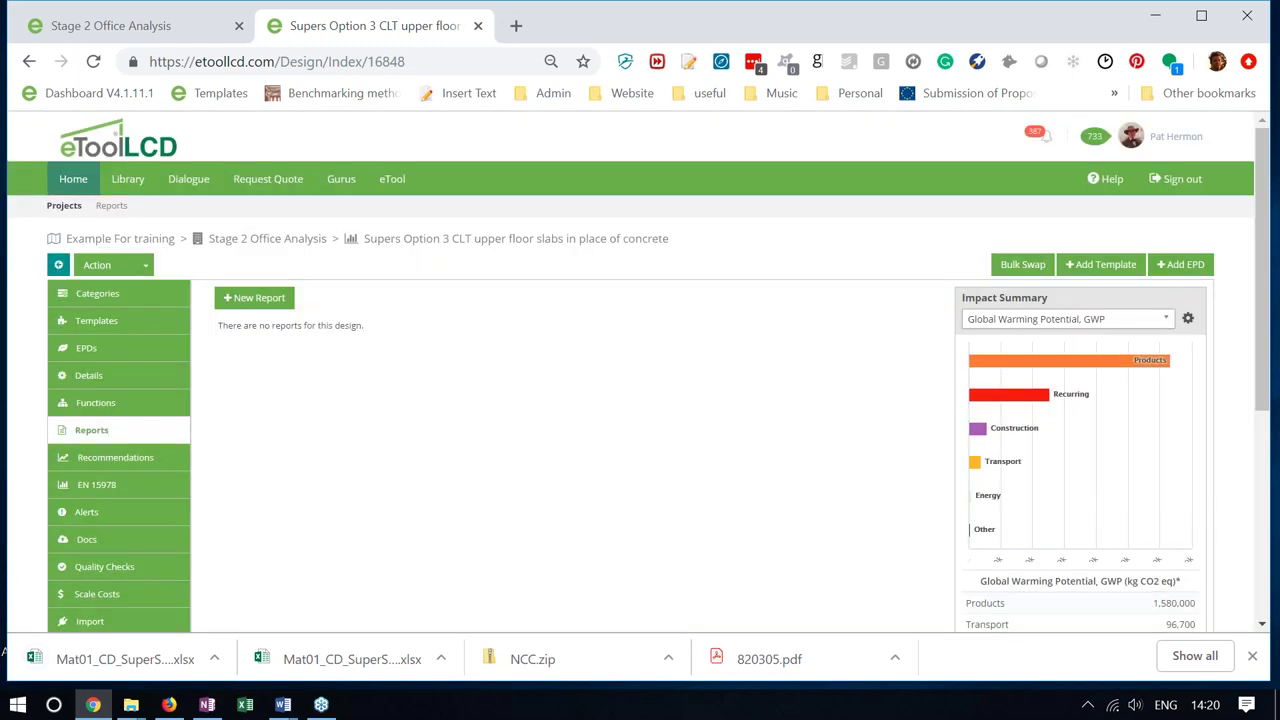
# Create a BREEAM-2018 EN15804 report for the Option 2 timber hybrid window design with name preset Mat01_CD_SuperS_Opt2 and start its download
pyautogui.click(58, 264)
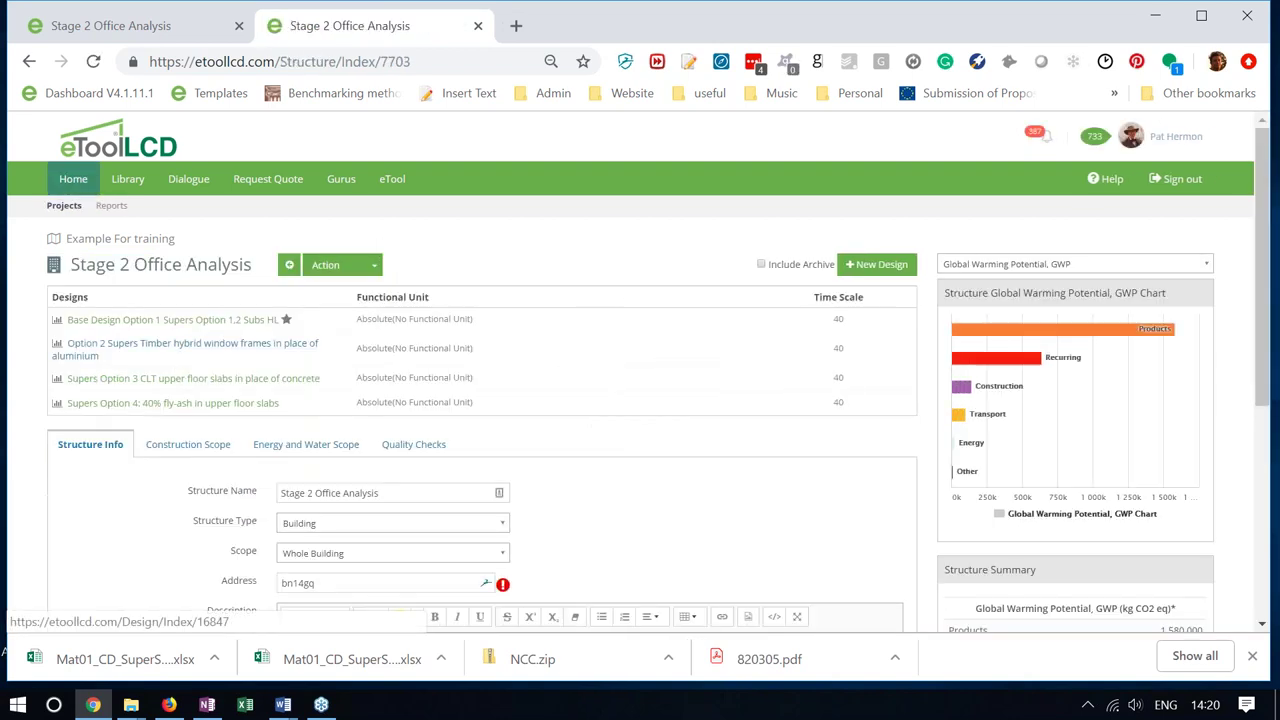
pyautogui.click(190, 343)
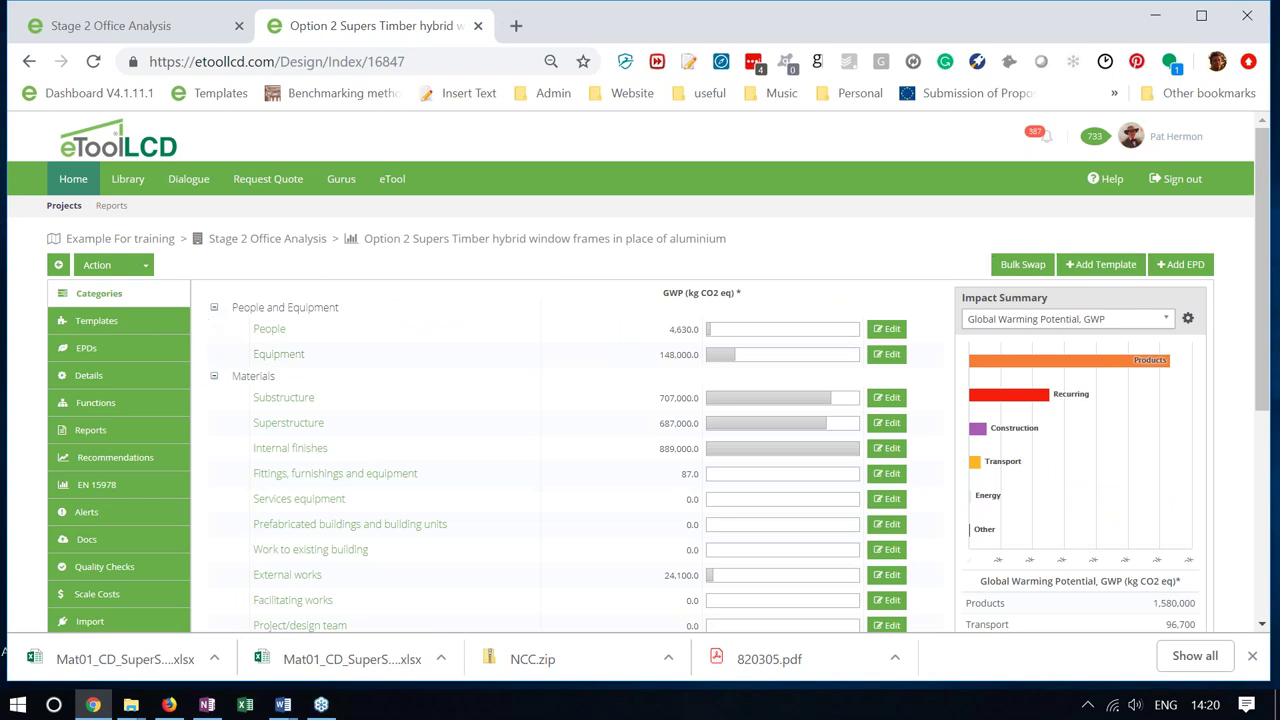
pyautogui.click(115, 434)
pyautogui.click(258, 302)
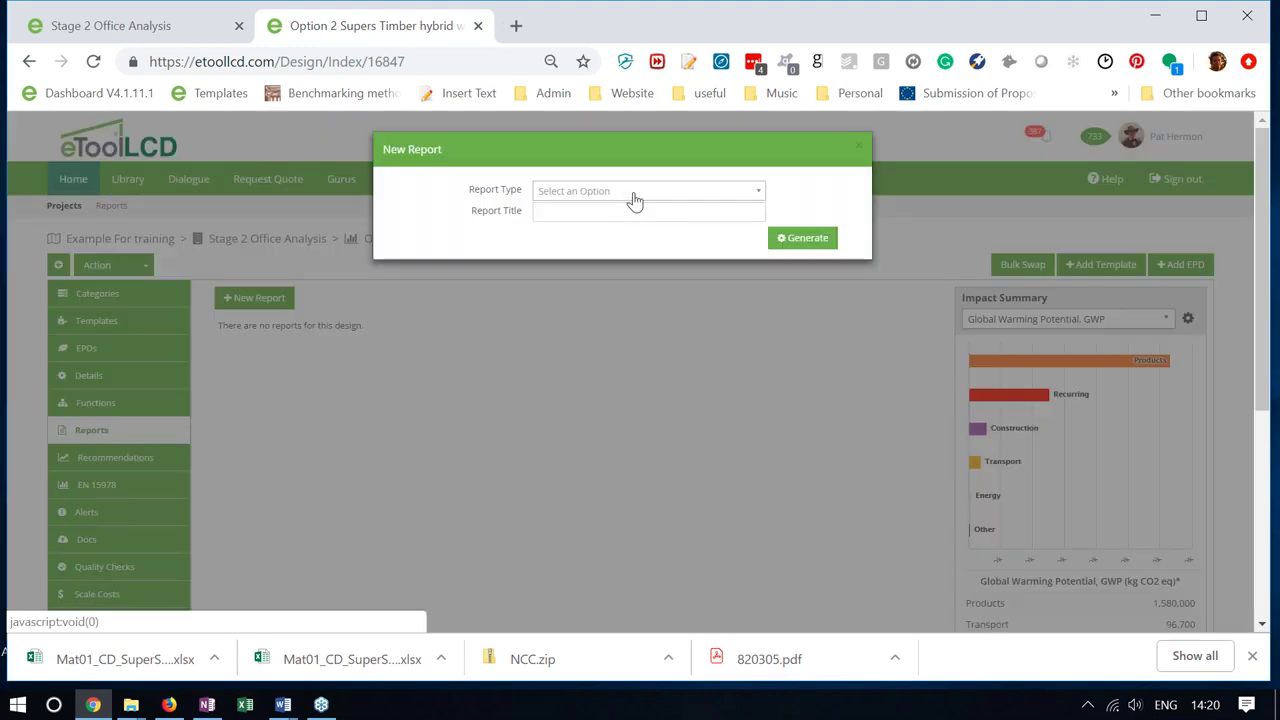
pyautogui.click(633, 198)
pyautogui.click(611, 238)
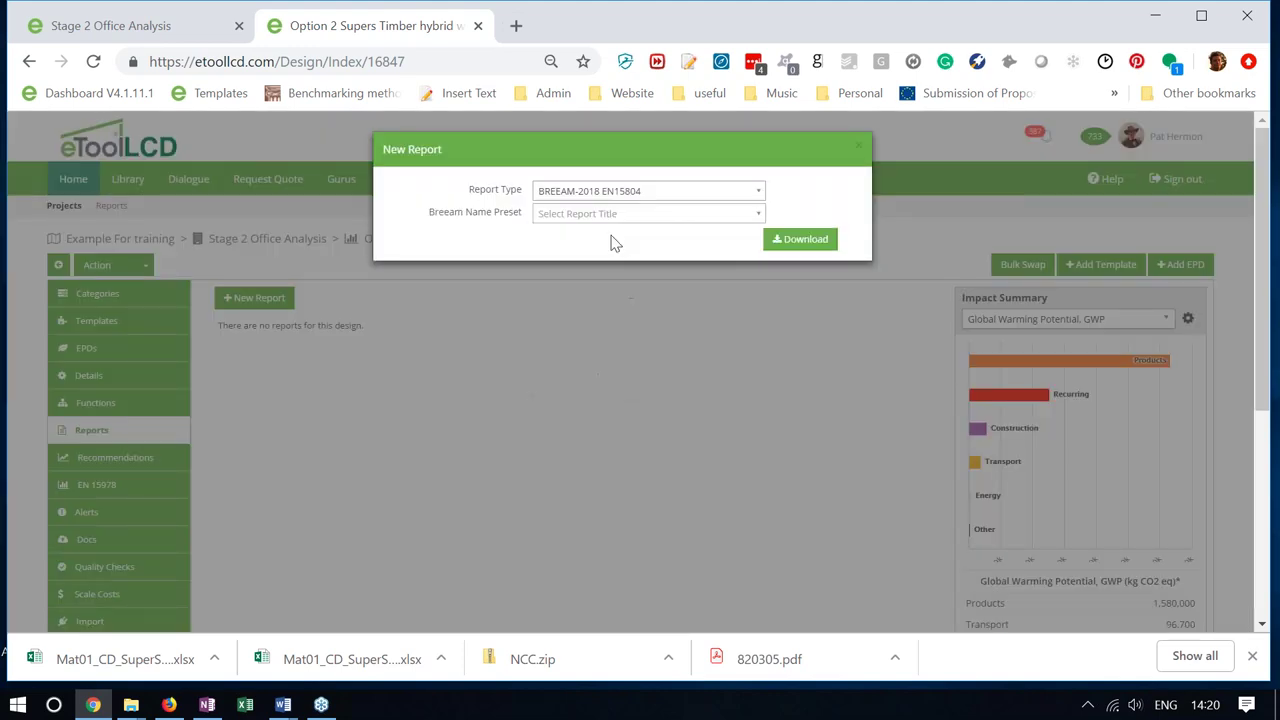
pyautogui.click(626, 215)
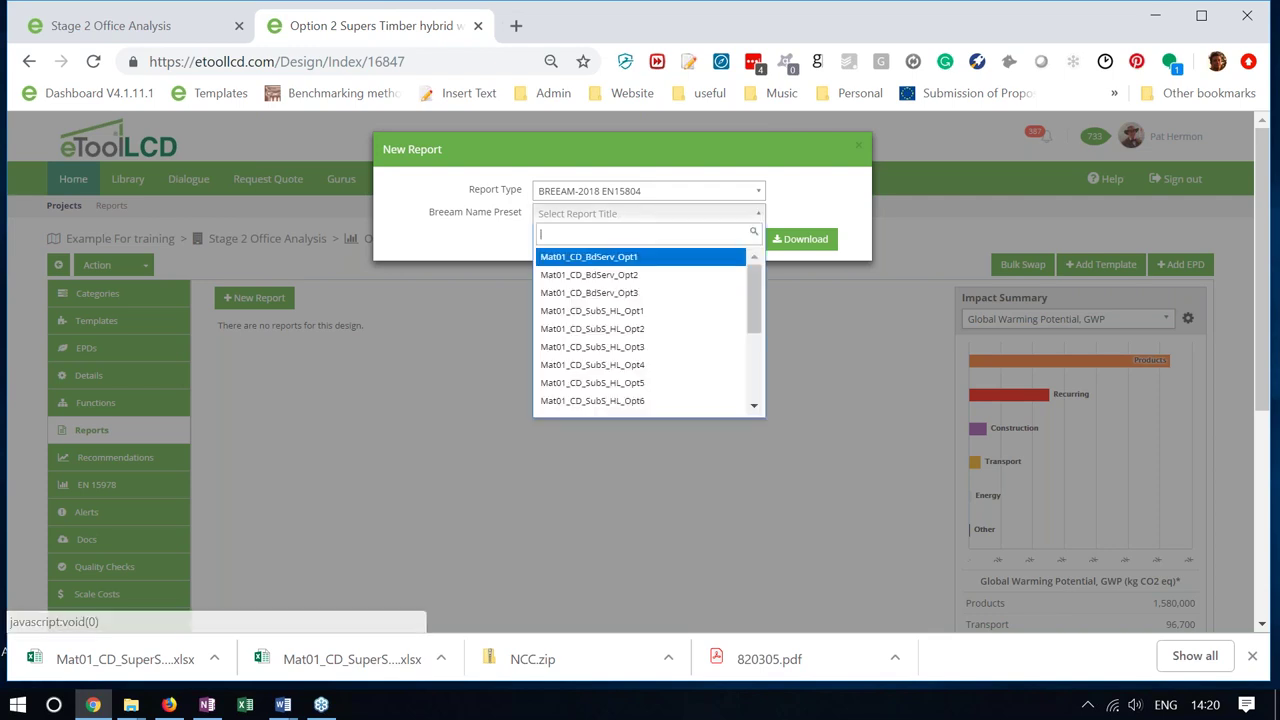
pyautogui.moveTo(754, 300); pyautogui.dragTo(748, 336)
pyautogui.click(653, 332)
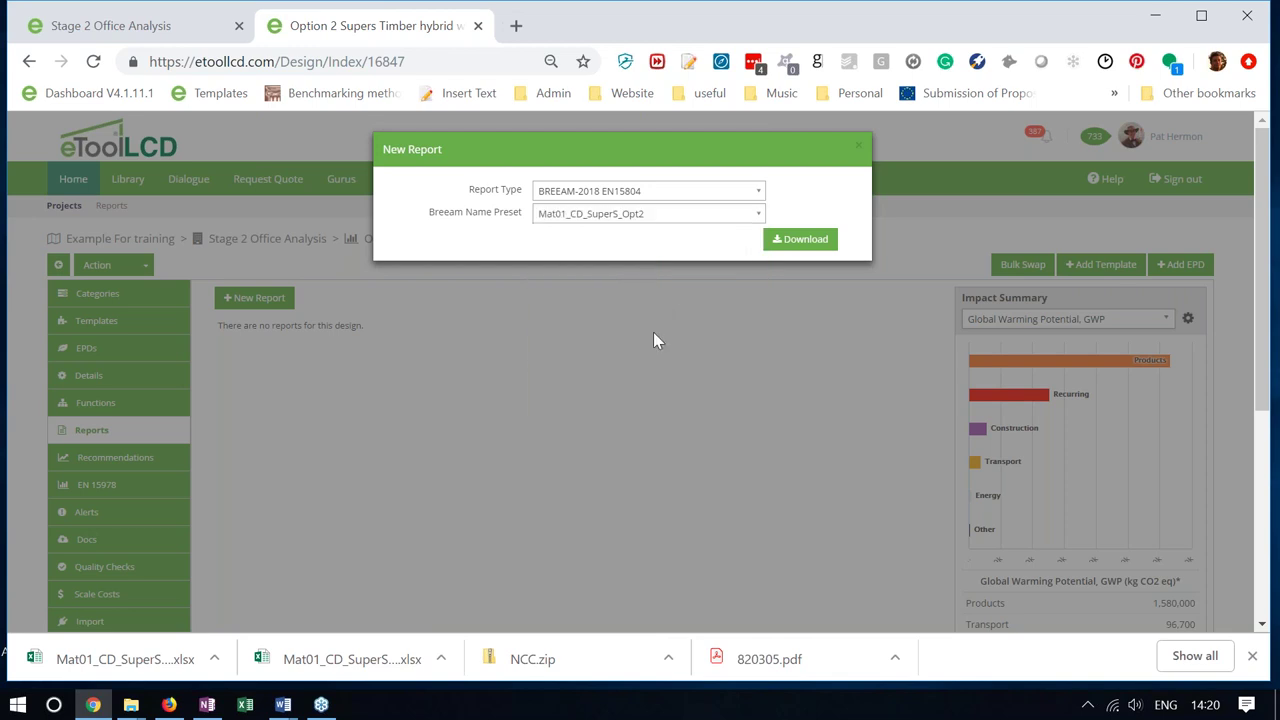
pyautogui.click(803, 241)
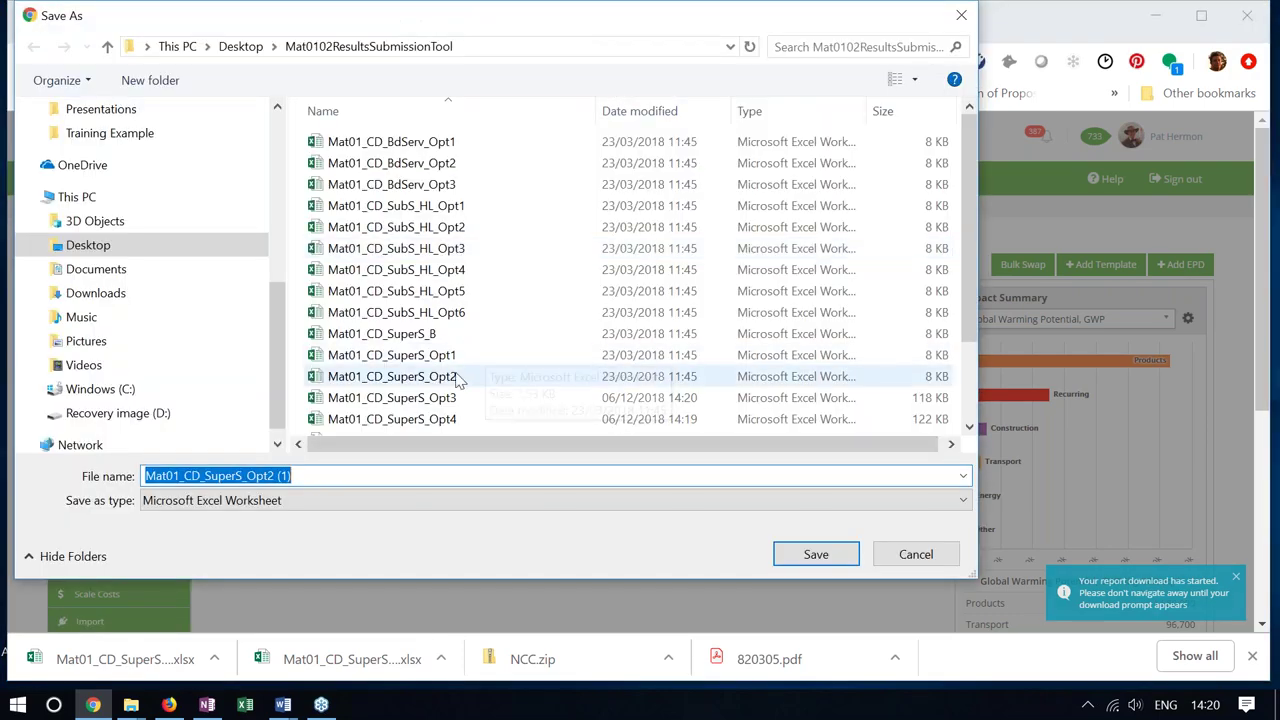
# Save the report over Mat01_CD_SuperS_Opt2 in the Mat0102ResultsSubmissionTool folder, replacing the existing file, and close the report dialog
pyautogui.click(452, 378)
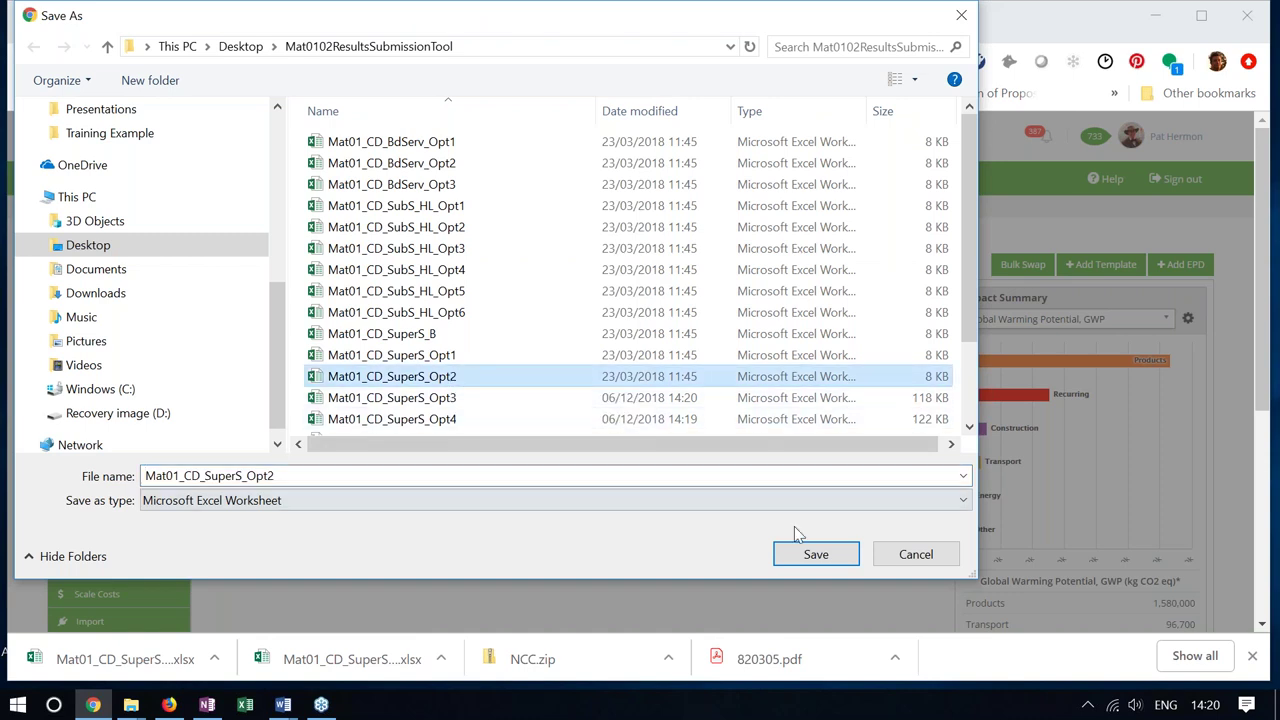
pyautogui.click(816, 555)
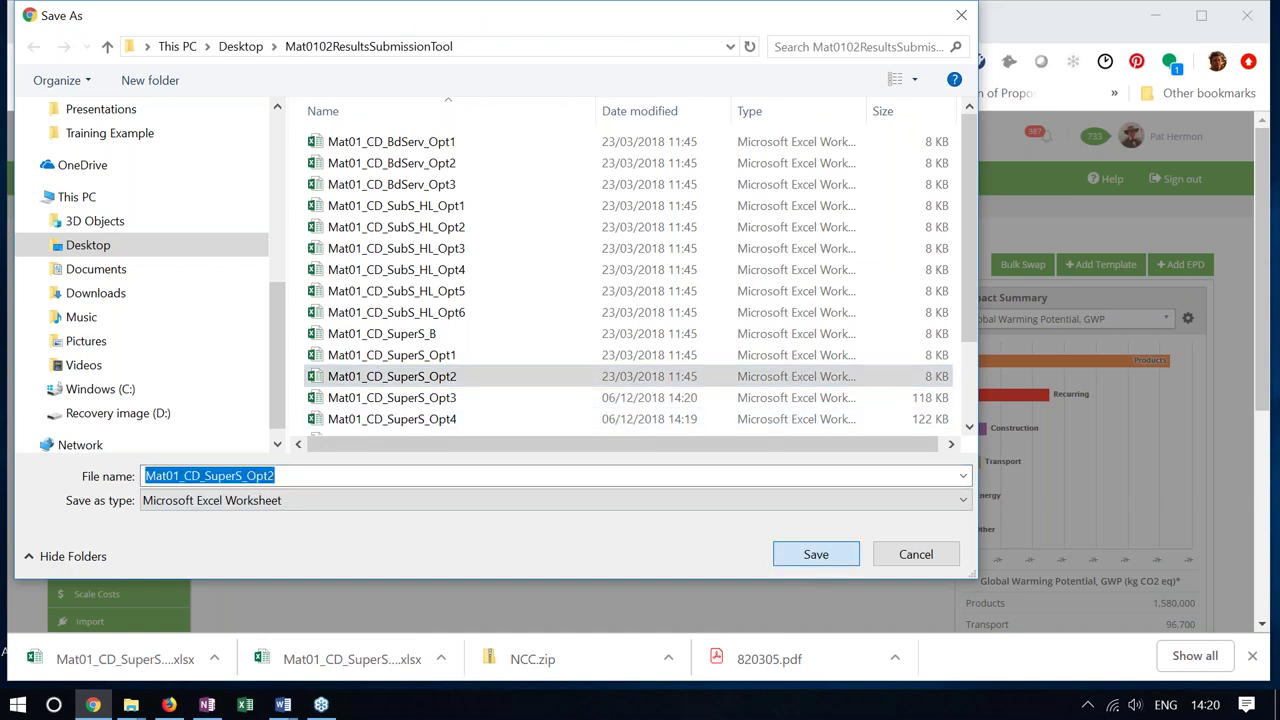
pyautogui.click(697, 364)
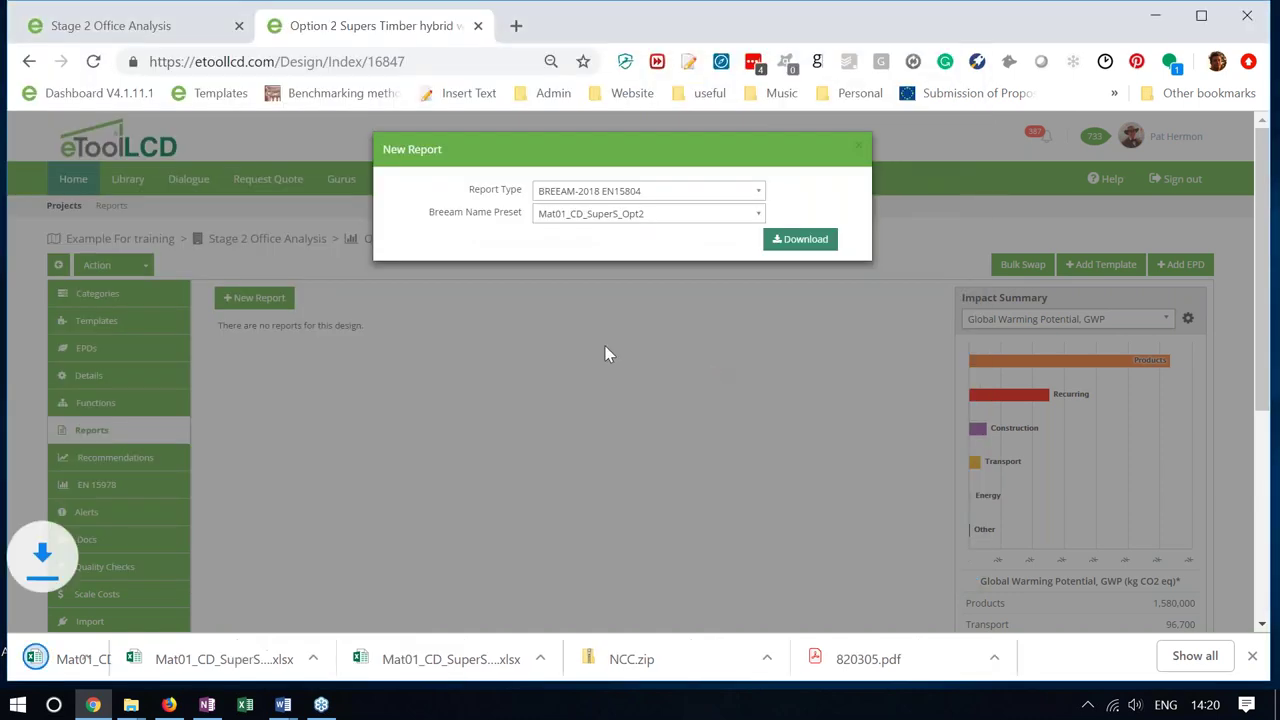
pyautogui.click(859, 151)
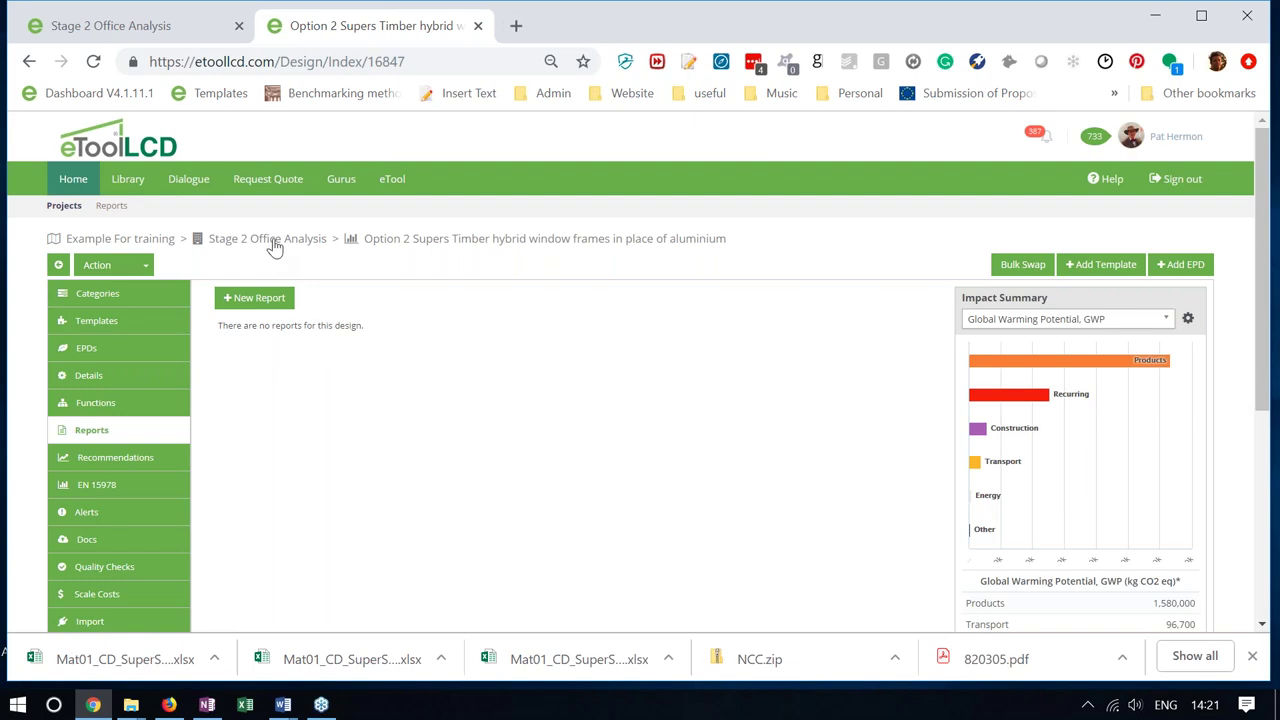
# Create a BREEAM-2018 EN15804 report for the Base Design Option 1 with name preset Mat01_CD_SuperS_Opt1 and start its download
pyautogui.click(58, 265)
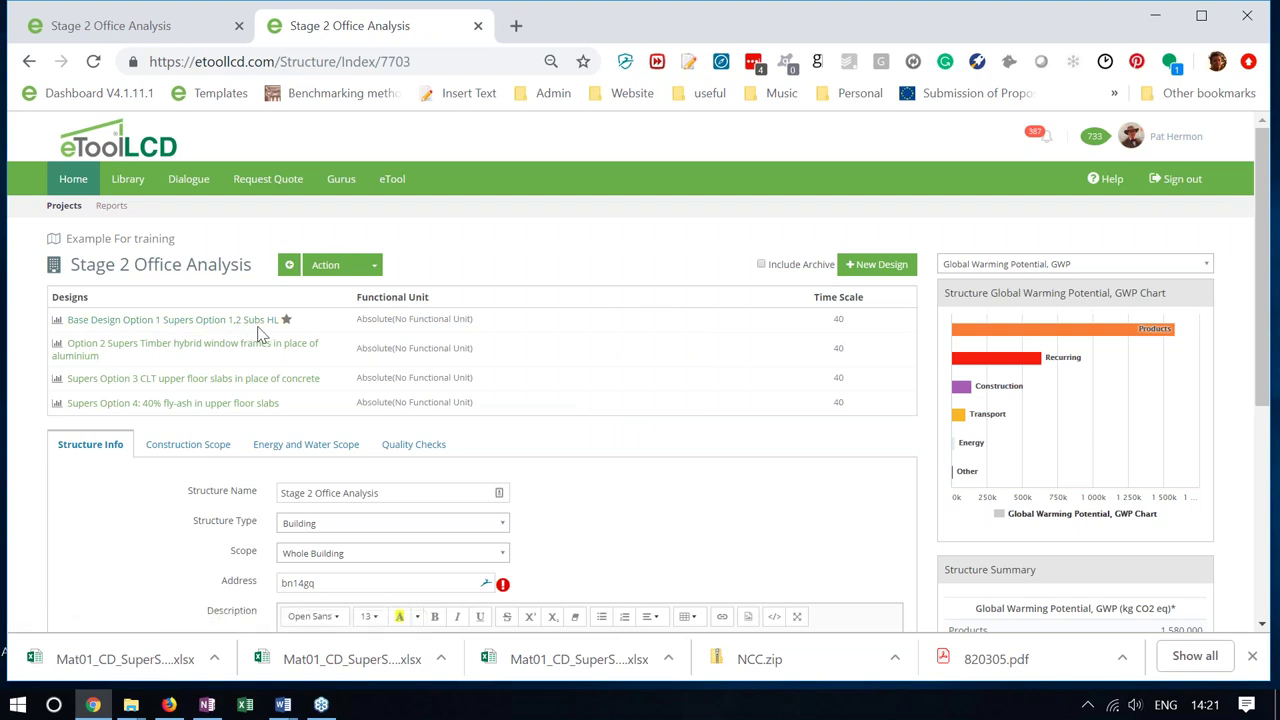
pyautogui.click(207, 321)
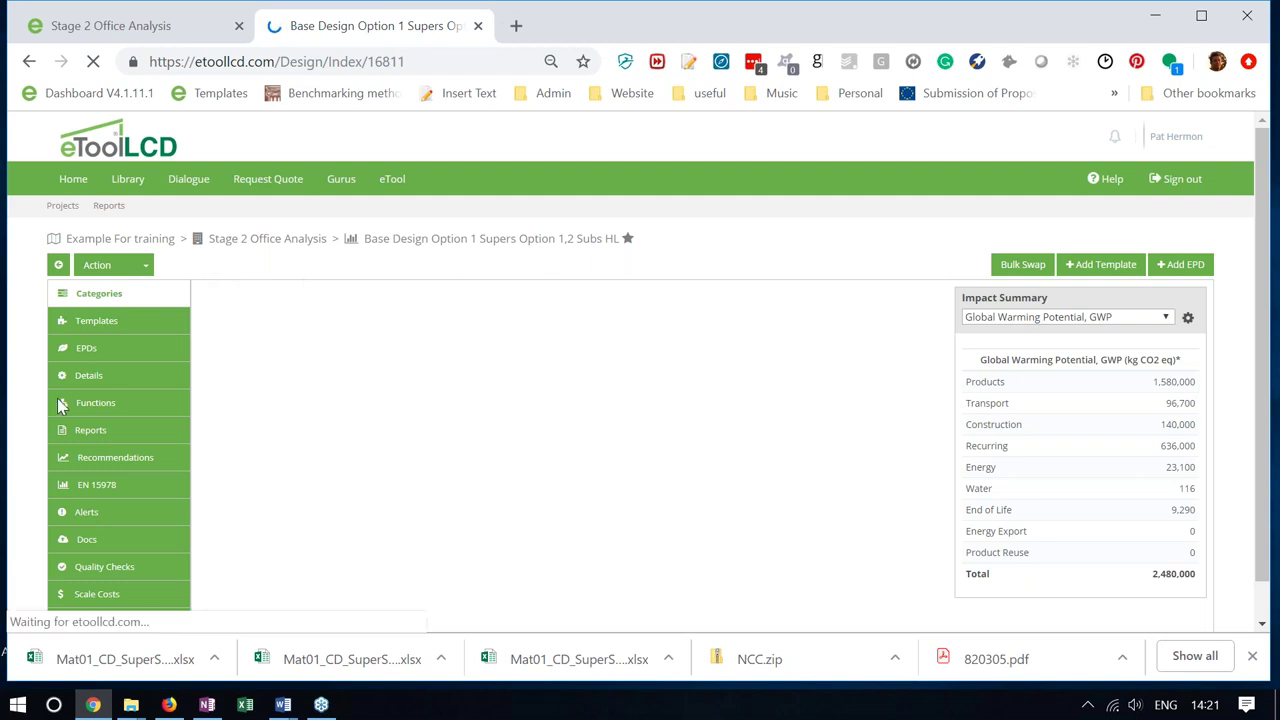
pyautogui.click(114, 442)
pyautogui.click(256, 298)
pyautogui.click(695, 192)
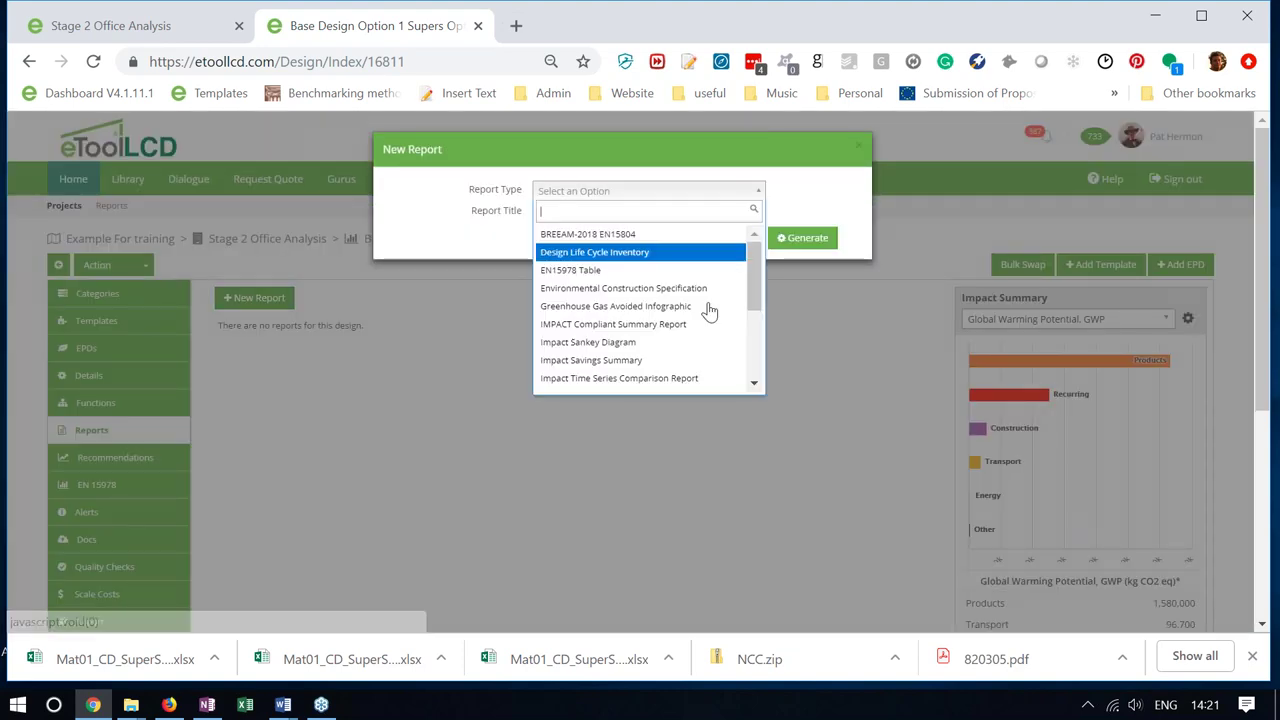
pyautogui.click(660, 235)
pyautogui.click(706, 218)
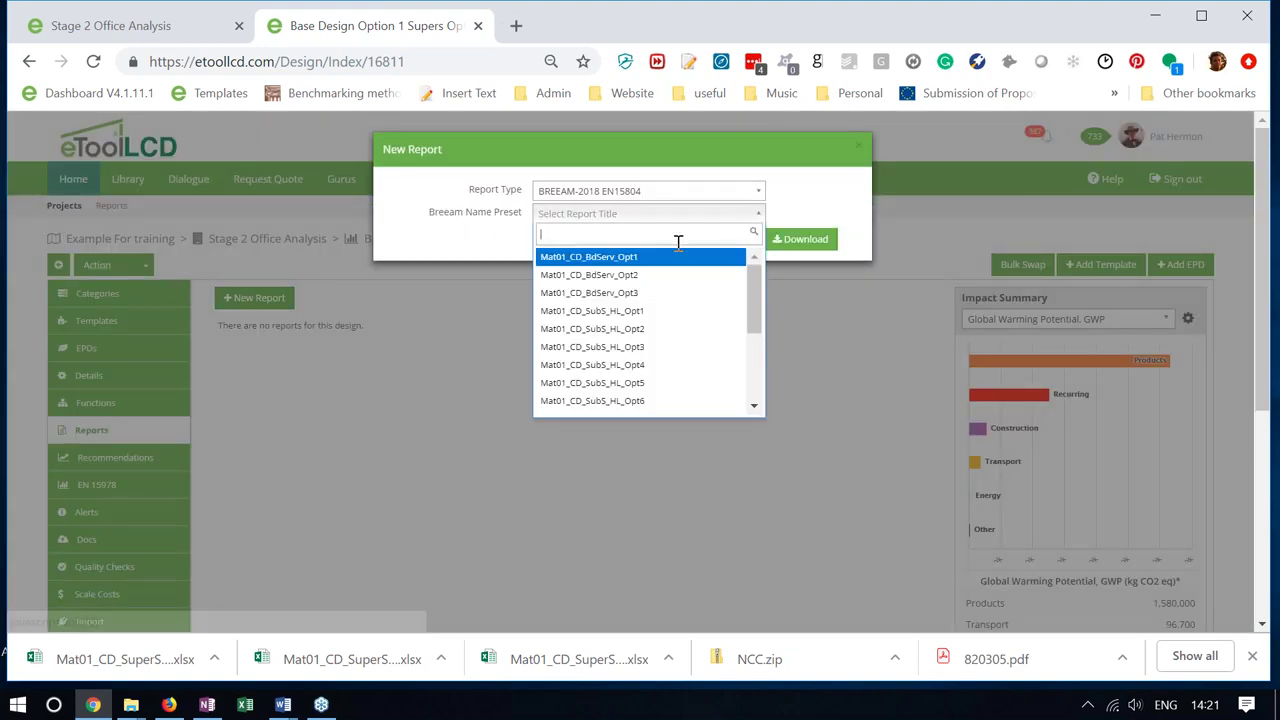
pyautogui.moveTo(754, 268); pyautogui.dragTo(757, 349)
pyautogui.click(663, 344)
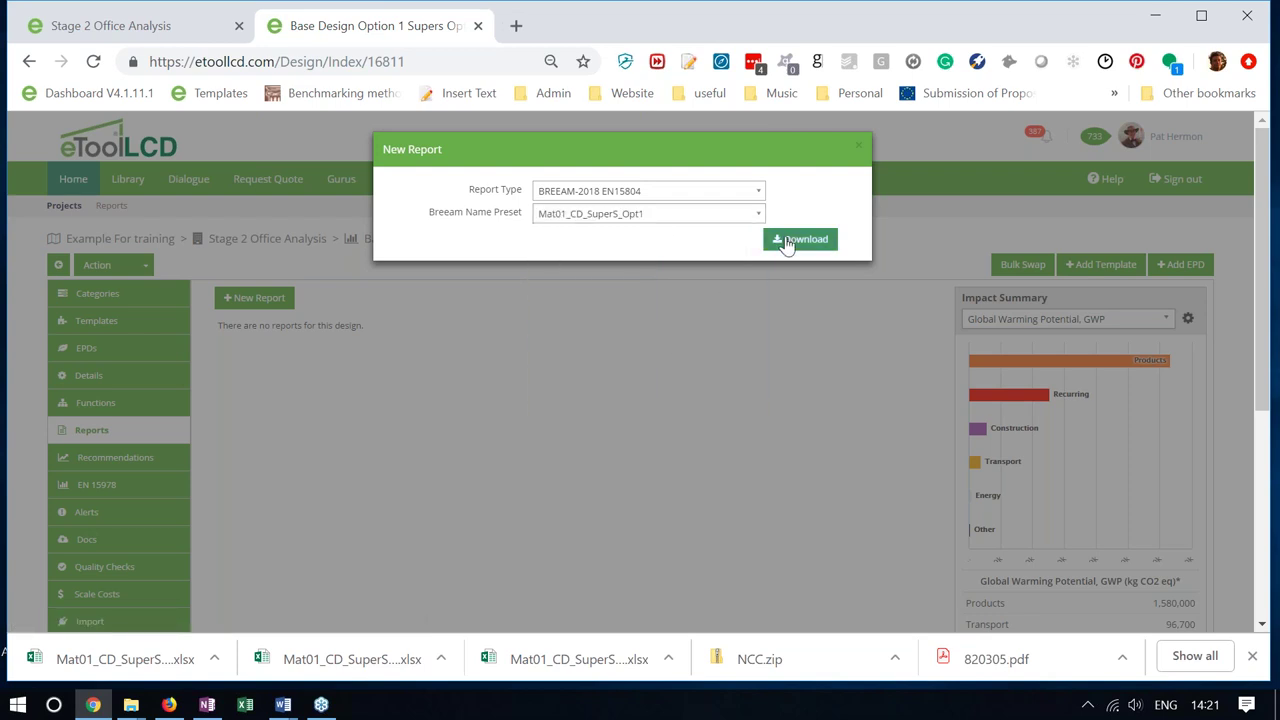
pyautogui.click(795, 239)
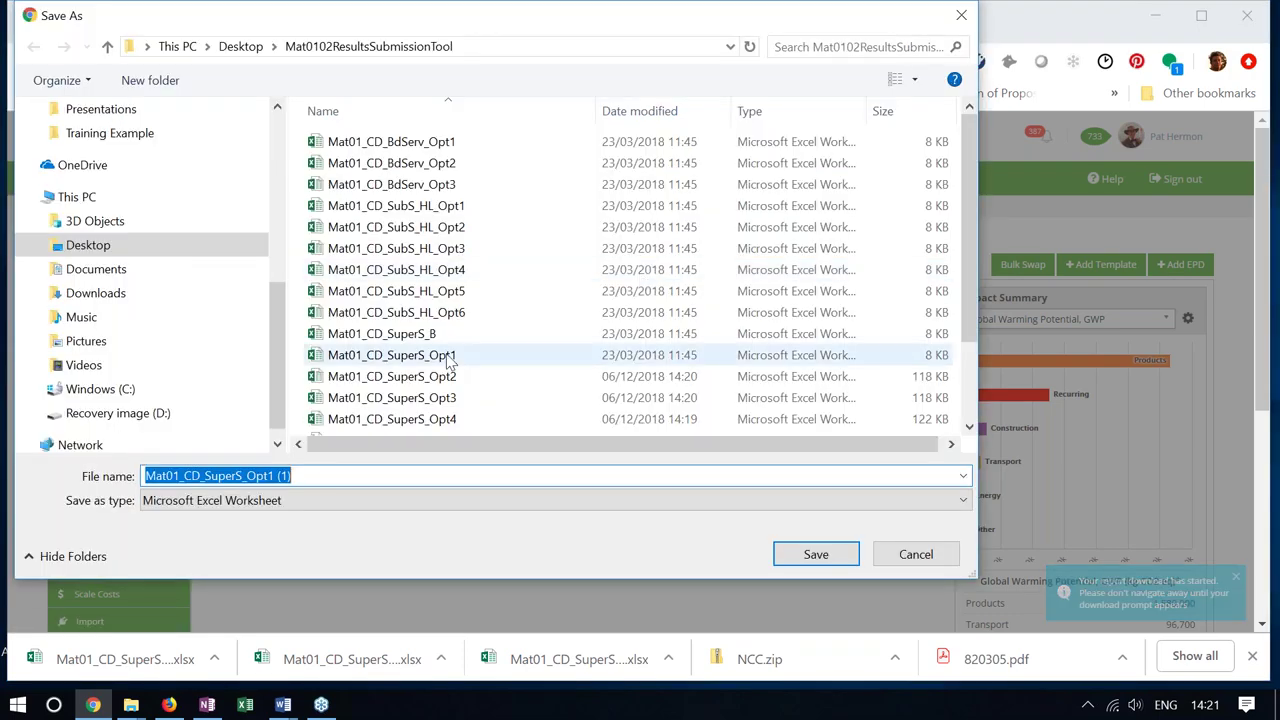
# Save the report over Mat01_CD_SuperS_Opt1 in the Mat0102ResultsSubmissionTool folder, replacing the existing file
pyautogui.click(443, 358)
pyautogui.click(831, 553)
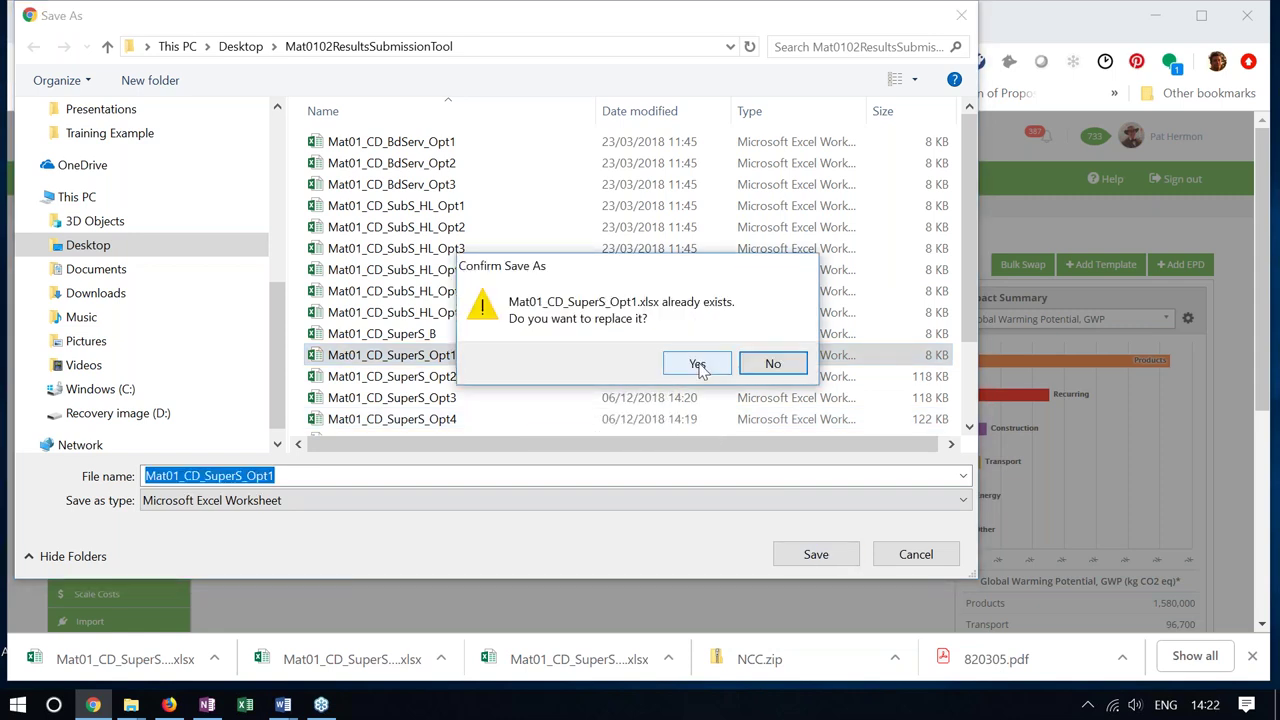
pyautogui.click(697, 364)
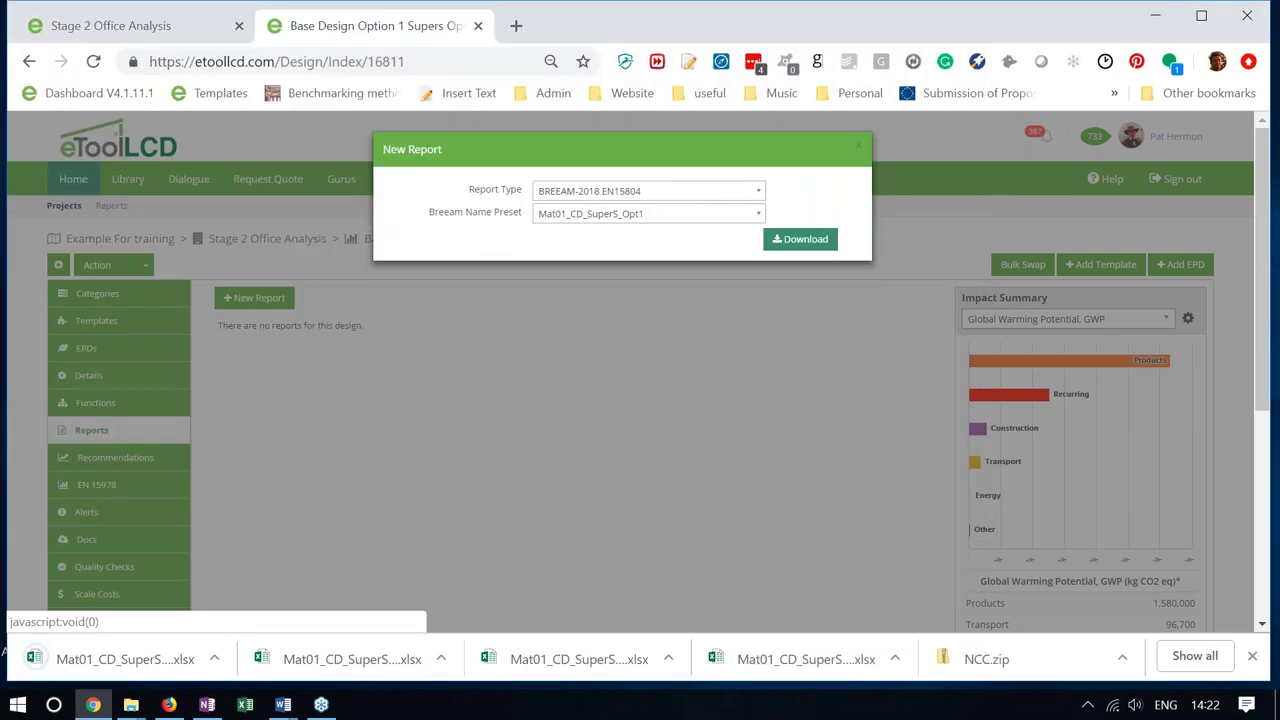
# Create a BREEAM-2018 EN15804 report for the Base Design Option 1 with name preset Mat01_CD_SuperS_B and start its download
pyautogui.click(736, 215)
pyautogui.moveTo(757, 303); pyautogui.dragTo(757, 338)
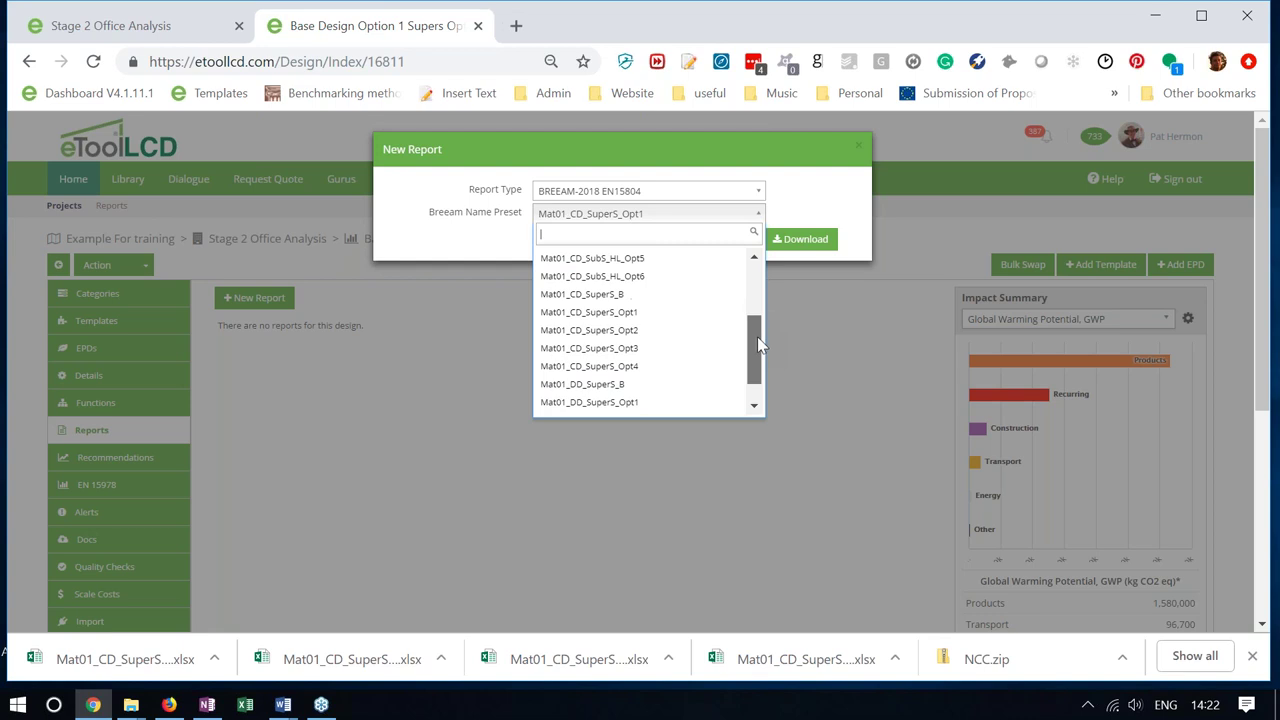
pyautogui.click(620, 295)
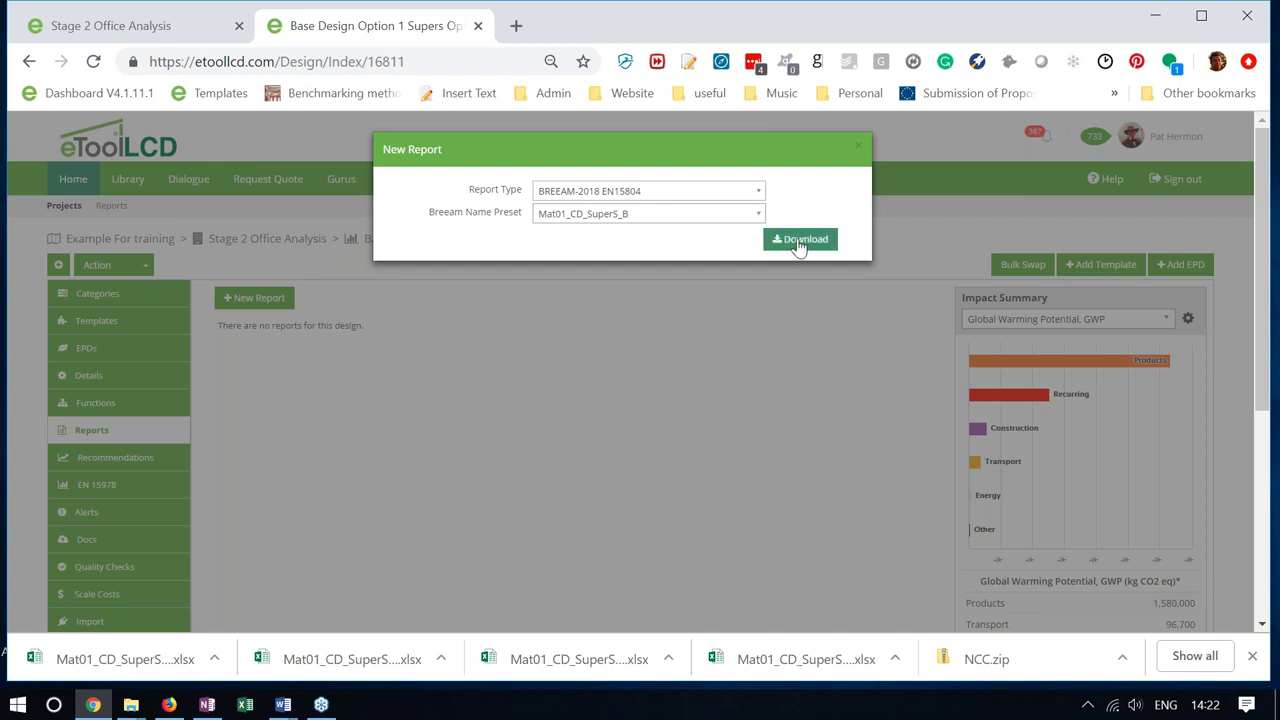
pyautogui.click(801, 247)
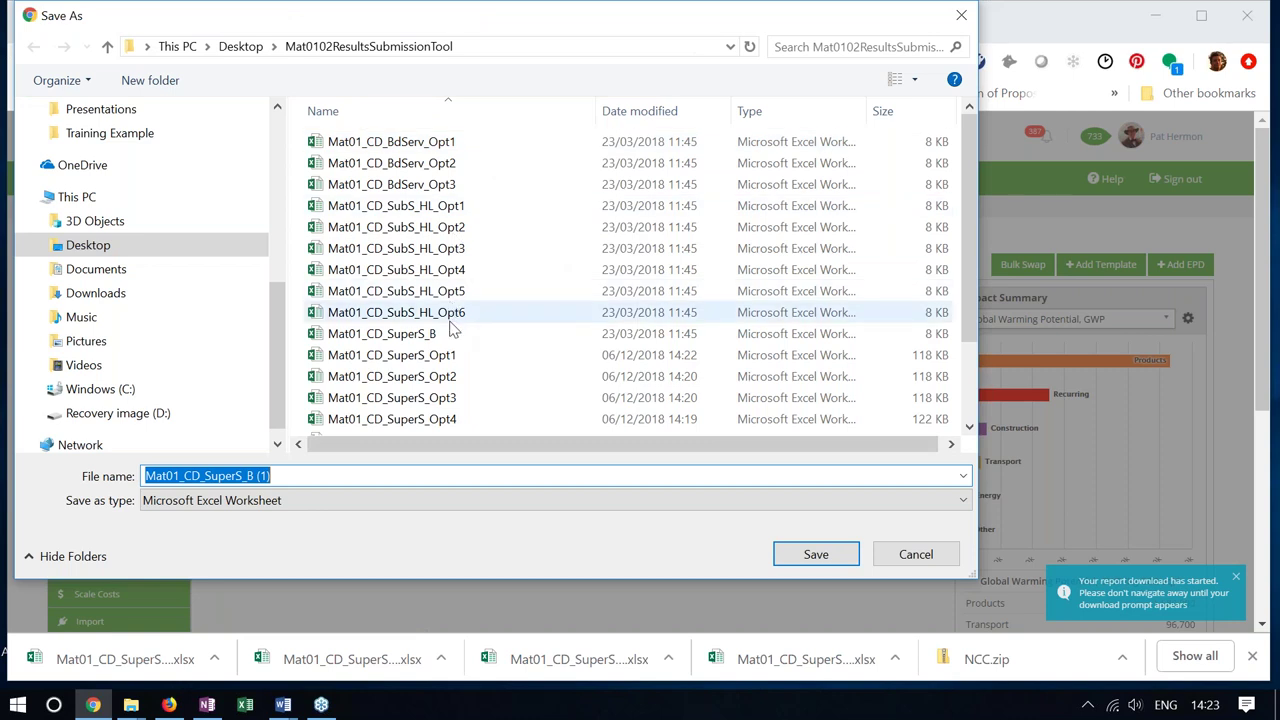
# Save the report over Mat01_CD_SuperS_B in the Mat0102ResultsSubmissionTool folder, replacing the existing file
pyautogui.click(443, 335)
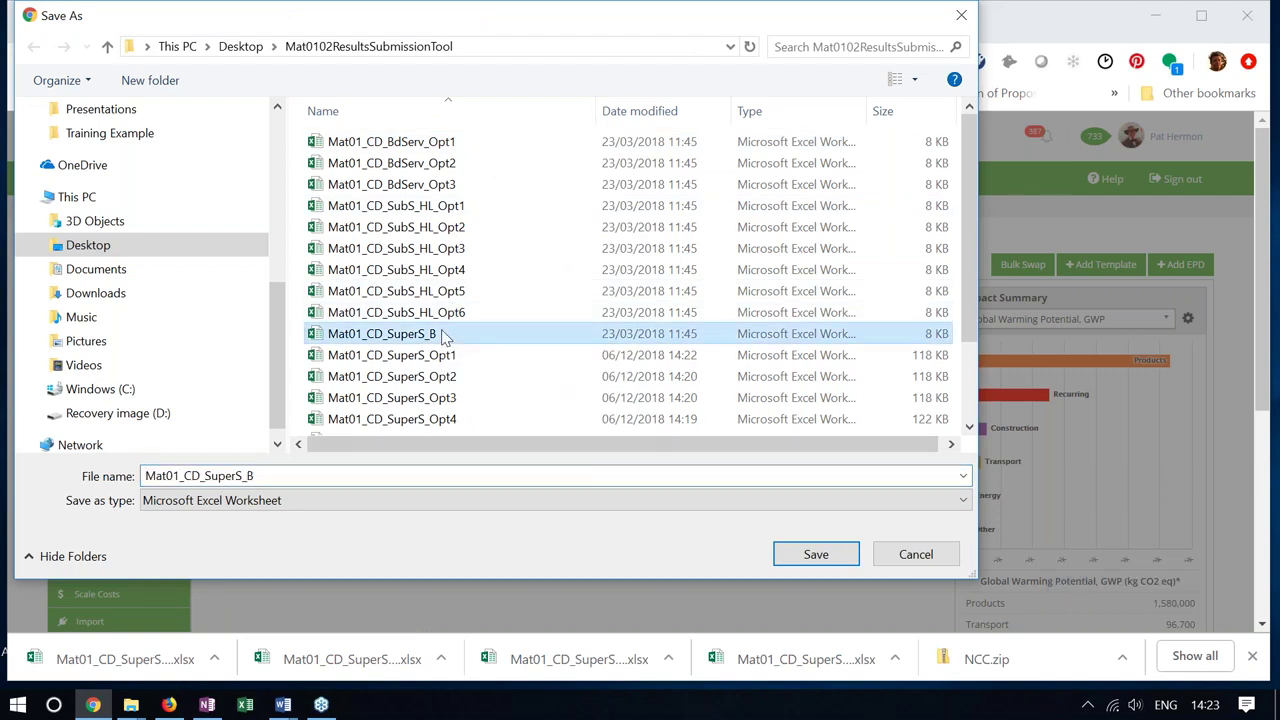
pyautogui.click(834, 563)
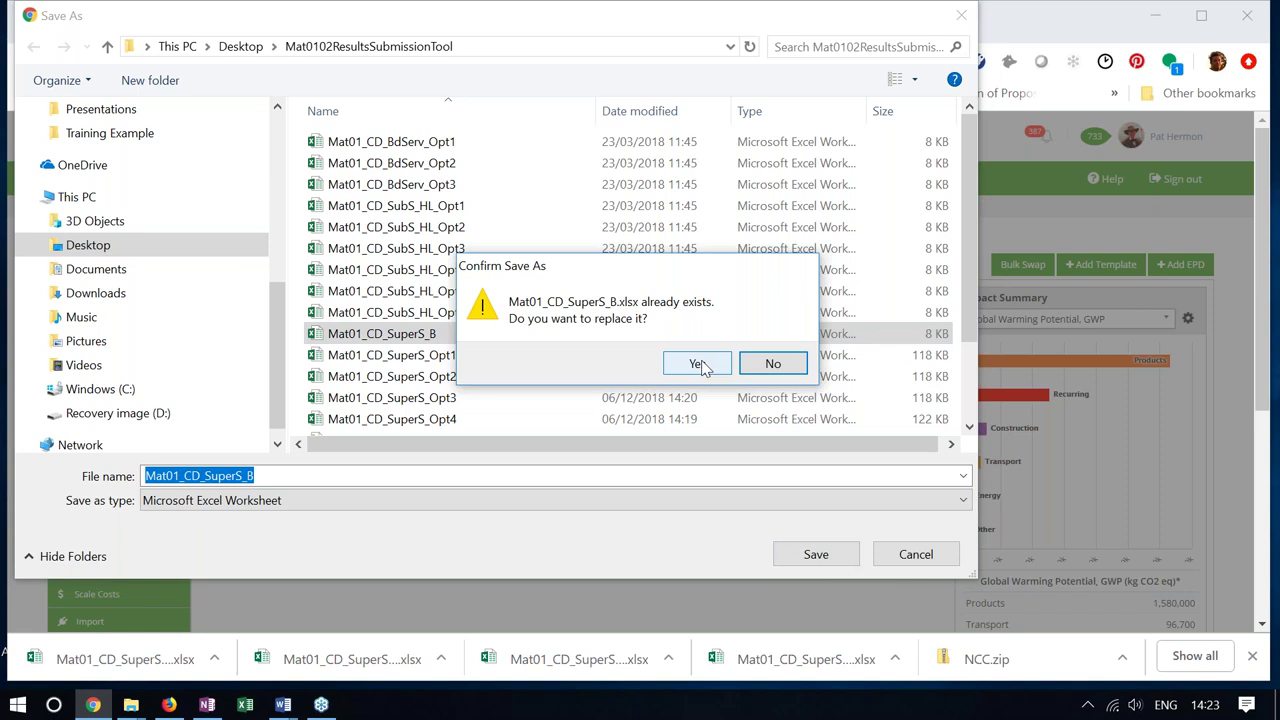
pyautogui.click(697, 364)
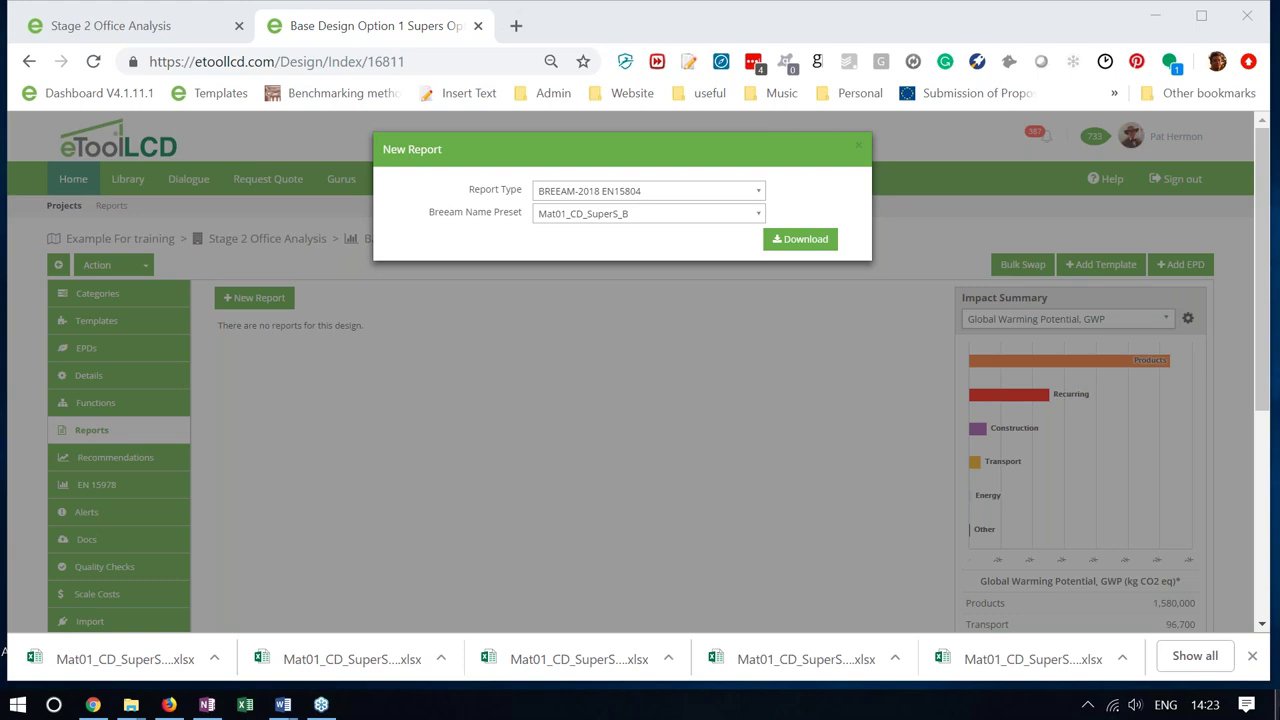
# Open the Mat01_CD_SuperS_B workbook from the Mat0102ResultsSubmissionTool folder on the desktop
pyautogui.press('super+d')
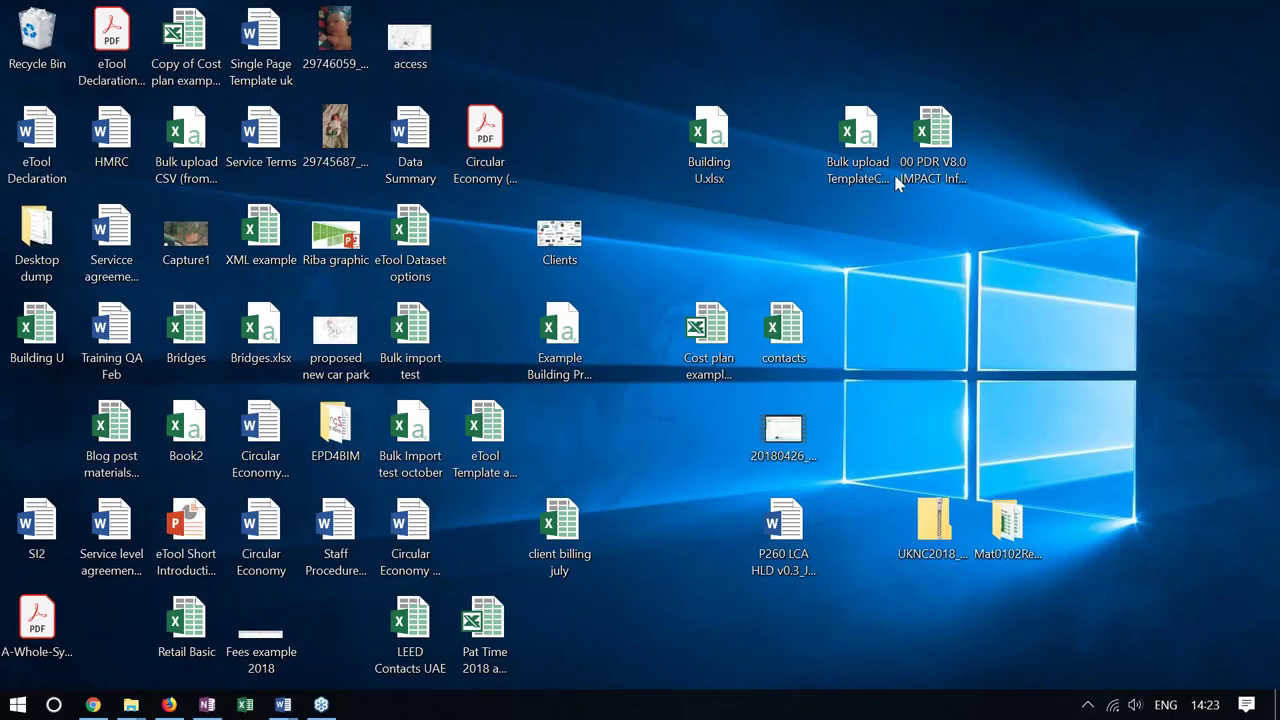
pyautogui.doubleClick(1010, 524)
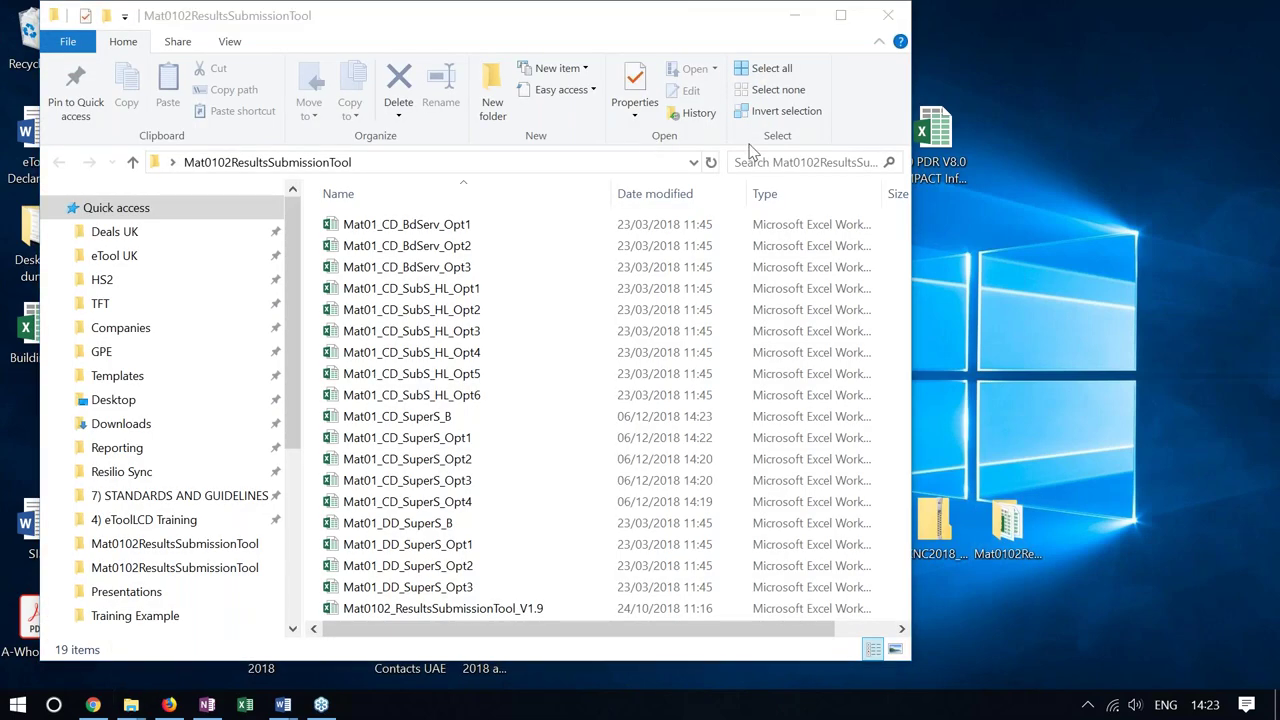
pyautogui.click(427, 424)
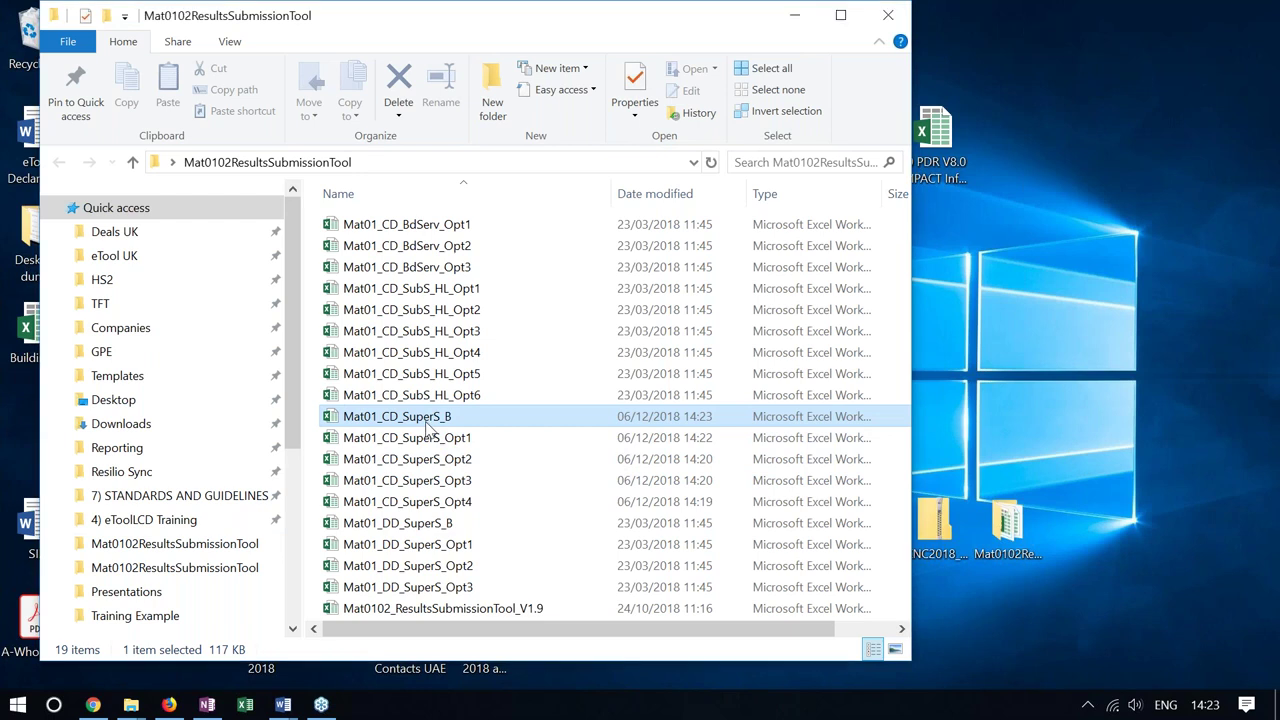
pyautogui.doubleClick(426, 423)
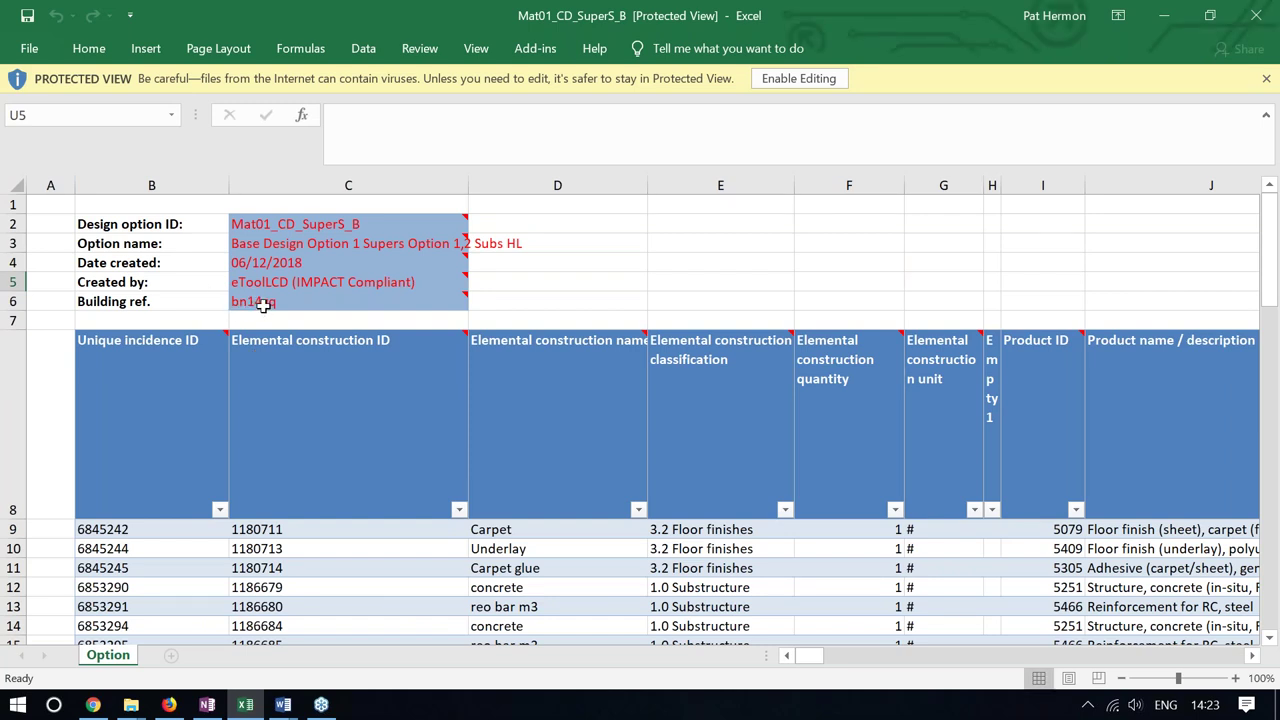
# Switch to eToolLCD and replace the Address of the Stage 2 Office Analysis structure with the BREEAM reference 00005568
pyautogui.click(93, 705)
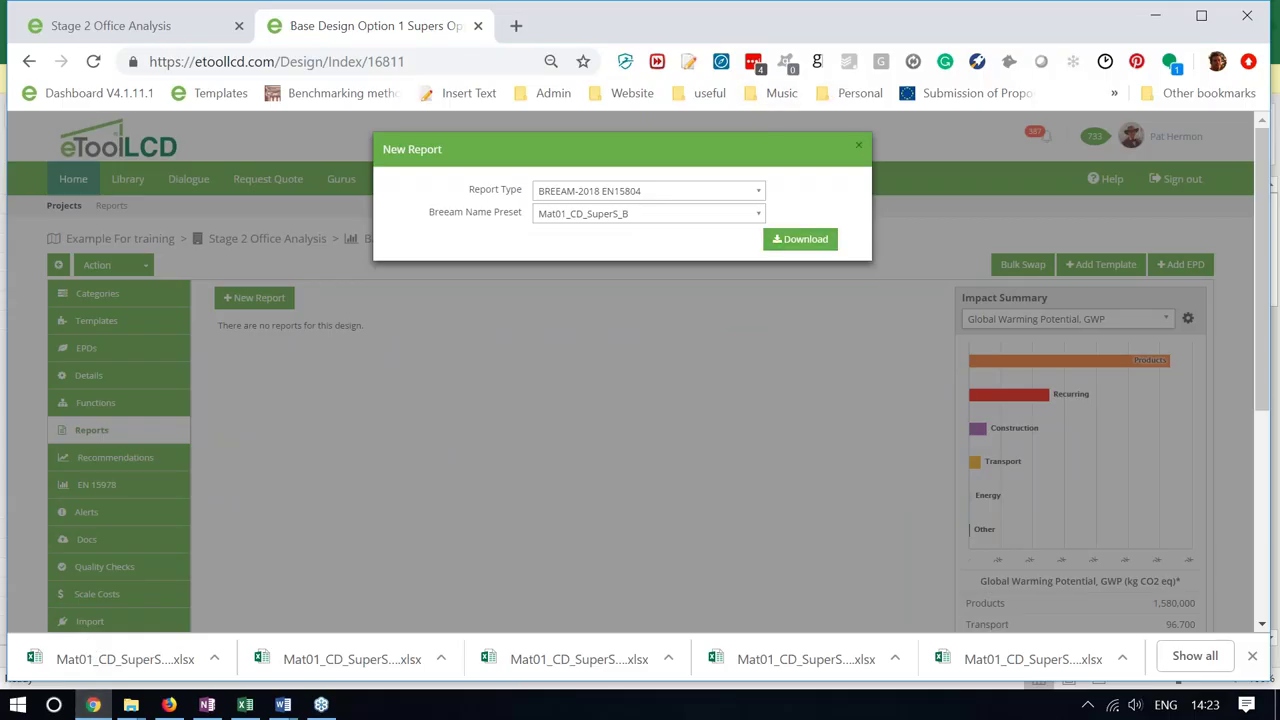
pyautogui.press('Escape')
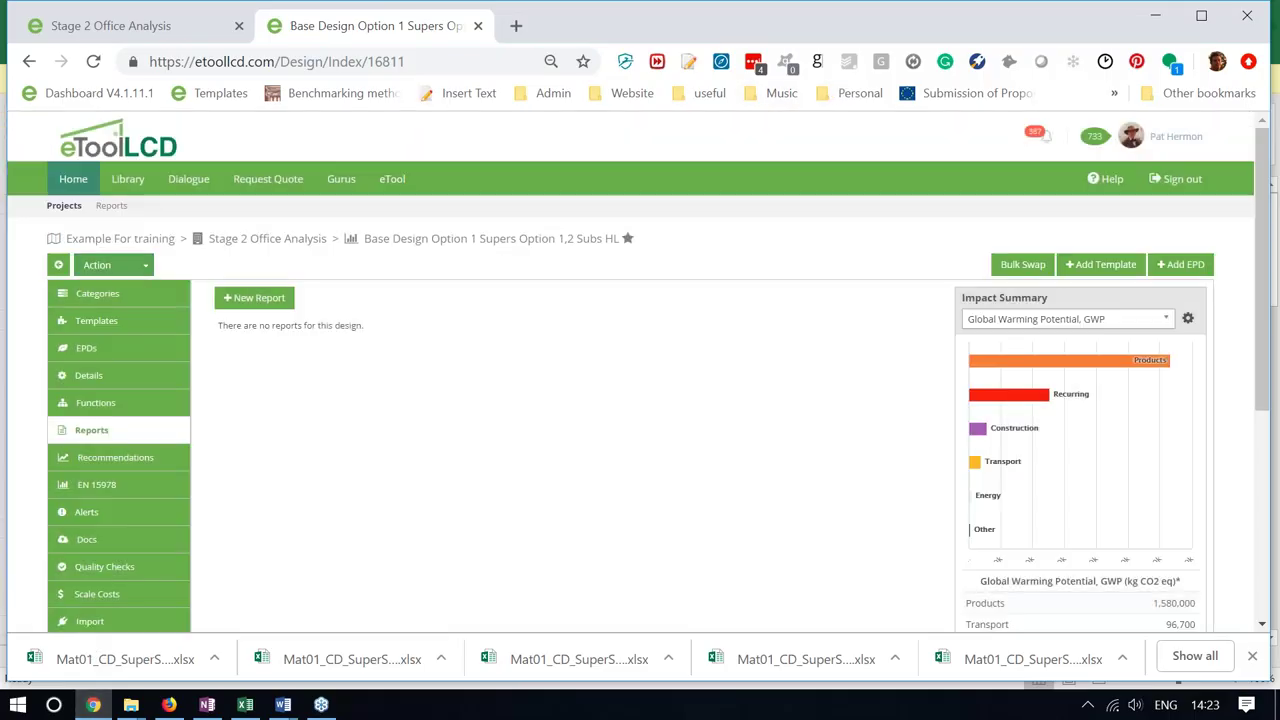
pyautogui.click(258, 240)
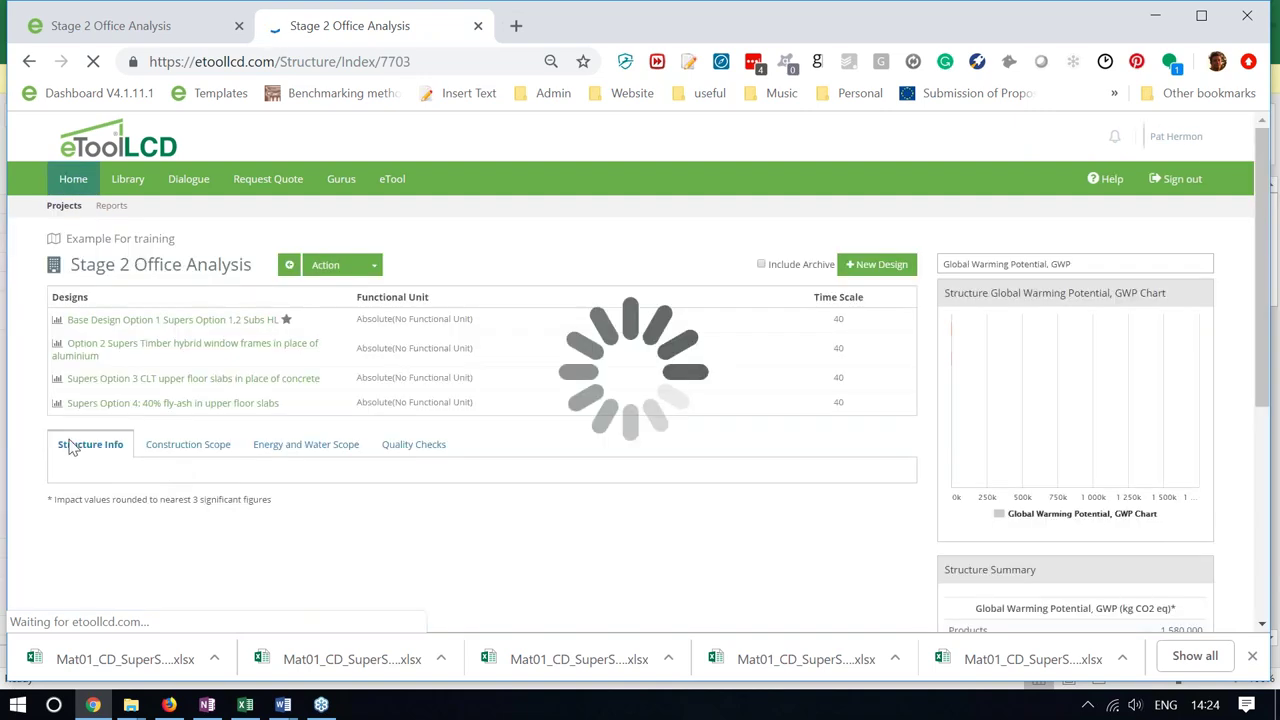
pyautogui.scroll(-2, 86, 443)
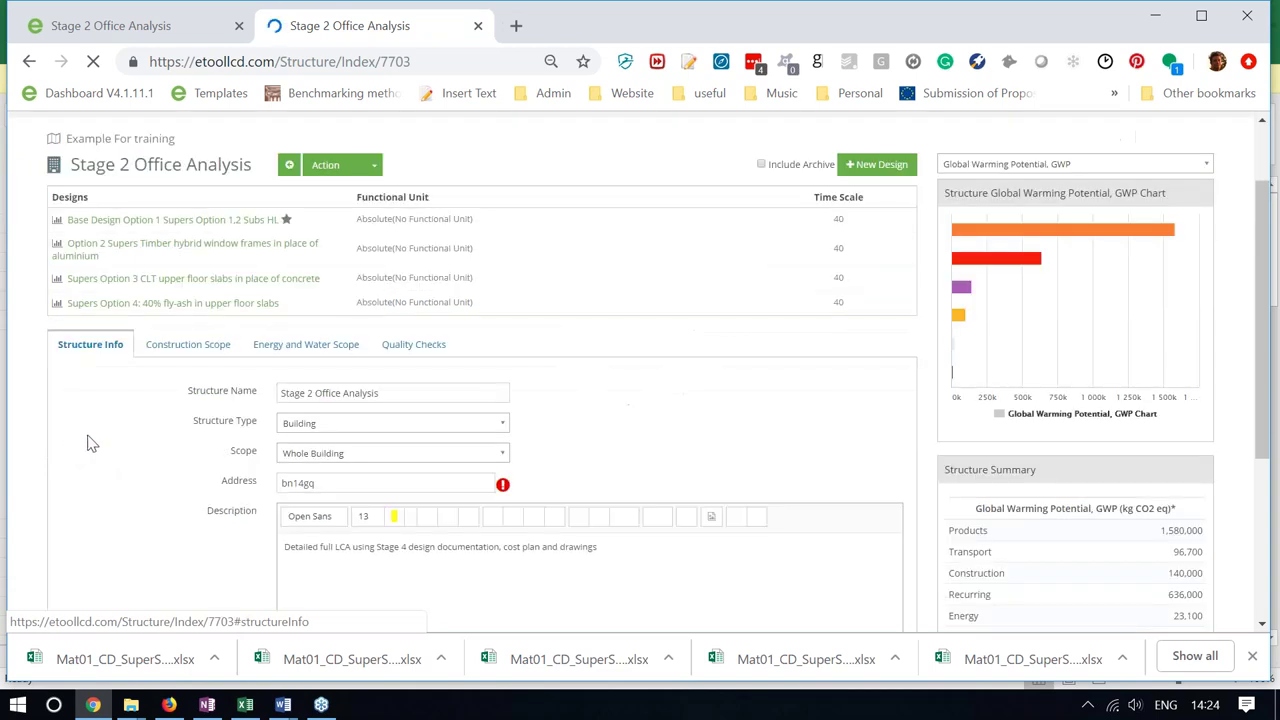
pyautogui.moveTo(320, 388); pyautogui.dragTo(280, 386)
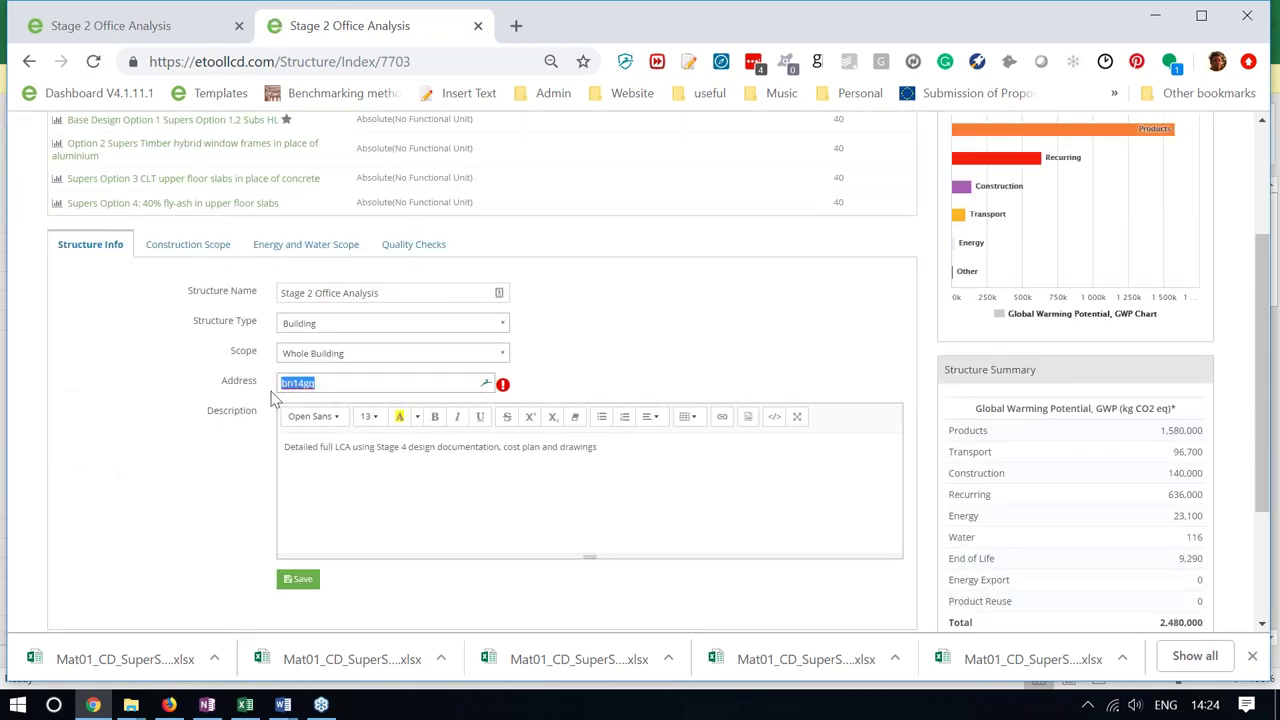
pyautogui.moveTo(505, 392)
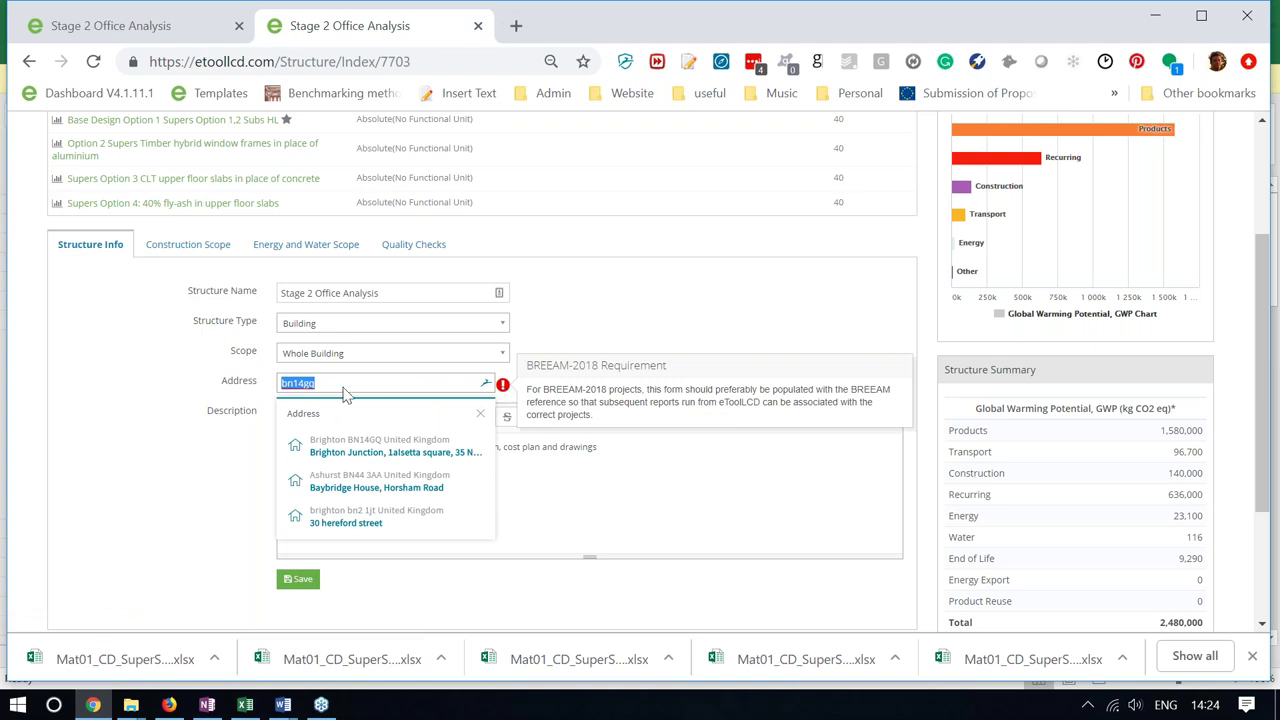
pyautogui.write('00005568')
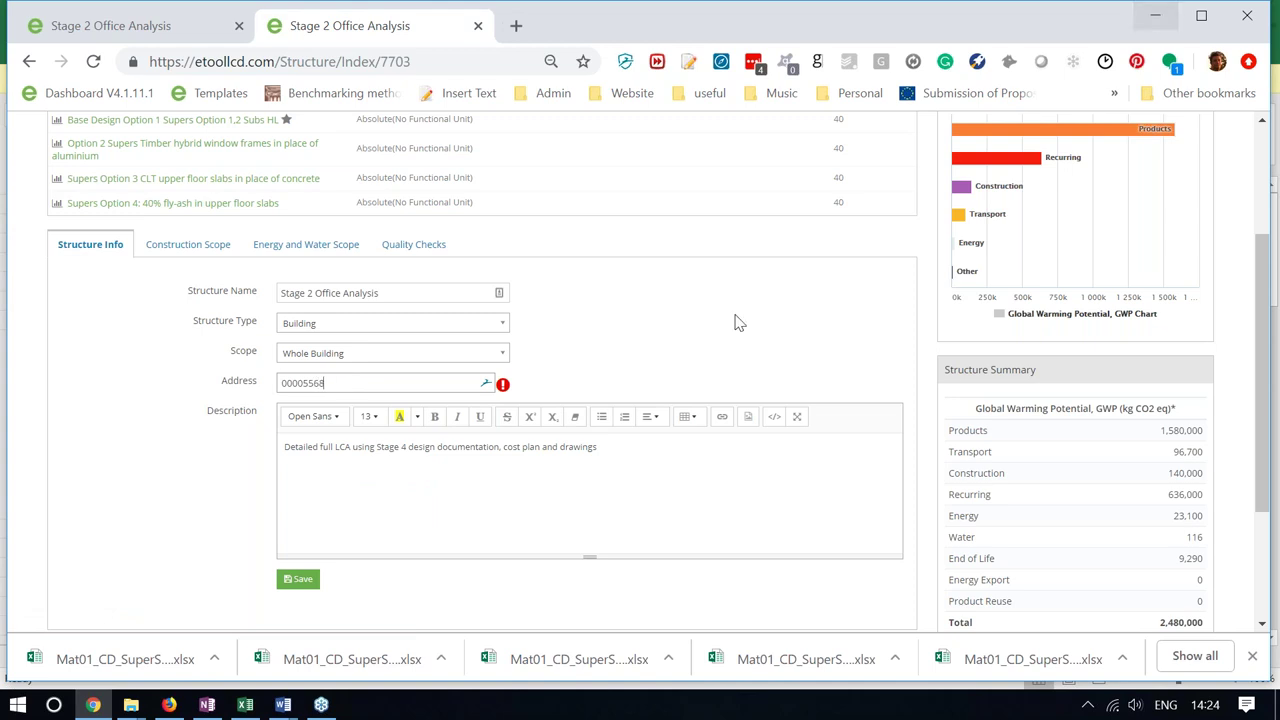
# Return to the Mat01_CD_SuperS_B workbook in Excel, examine its element rows and impact columns with editing enabled, and close it
pyautogui.click(1155, 15)
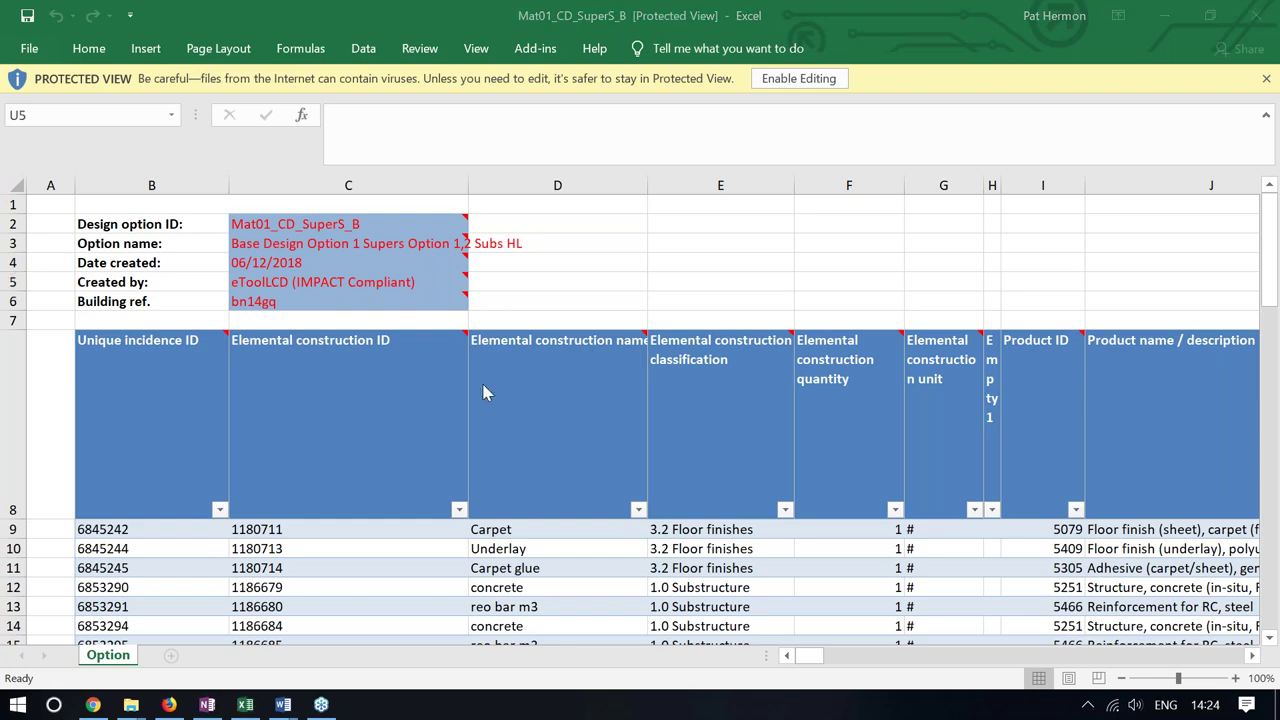
pyautogui.scroll(-5, 535, 366)
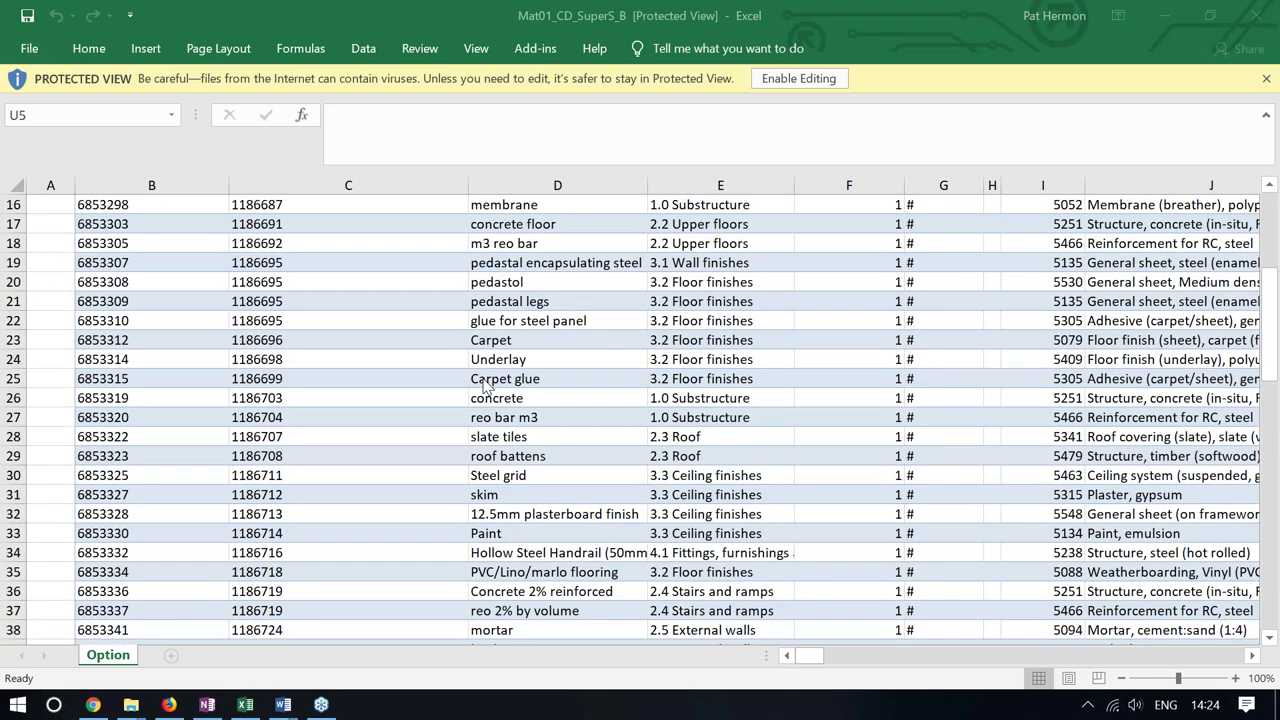
pyautogui.scroll(-20, 484, 385)
pyautogui.scroll(20, 886, 343)
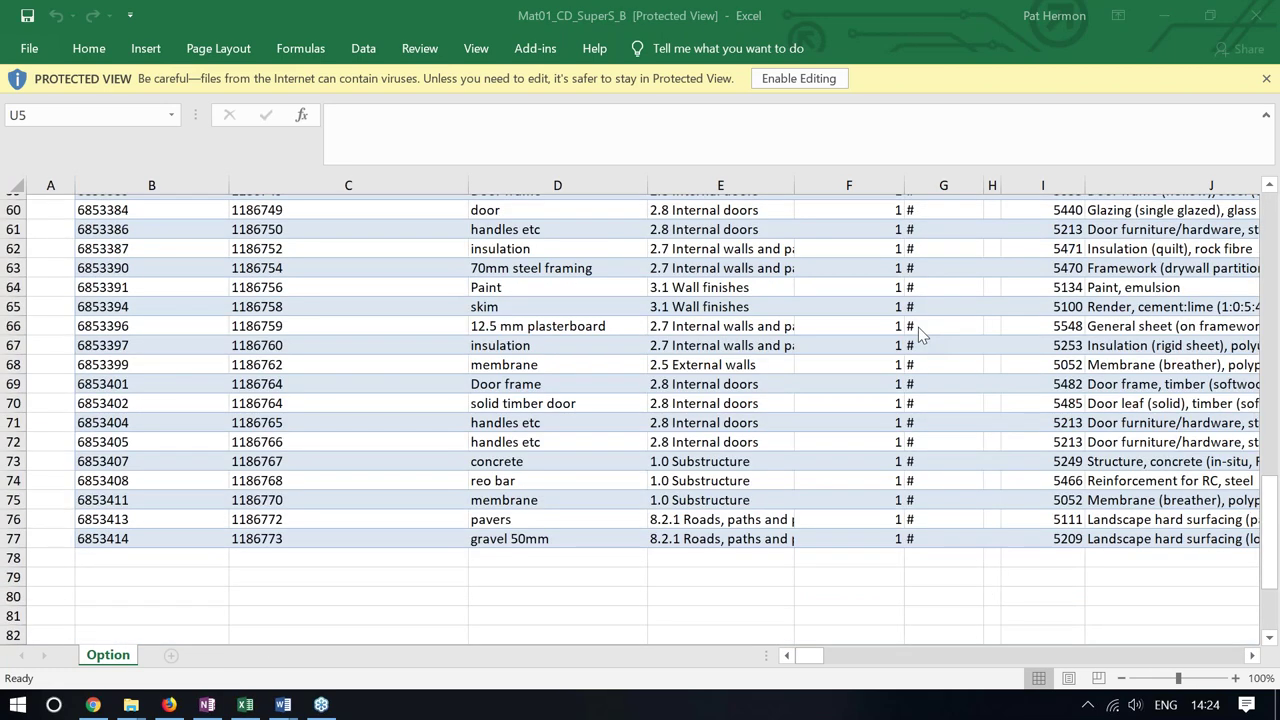
pyautogui.scroll(-2, 757, 334)
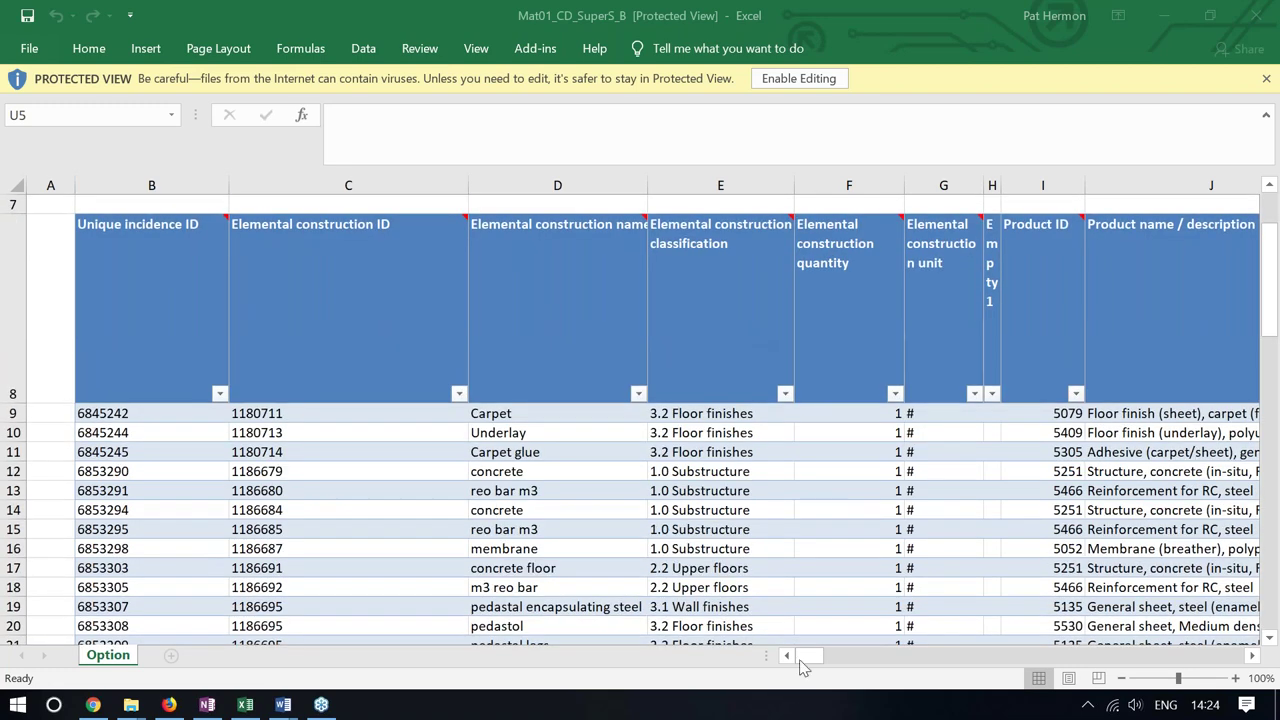
pyautogui.click(810, 658)
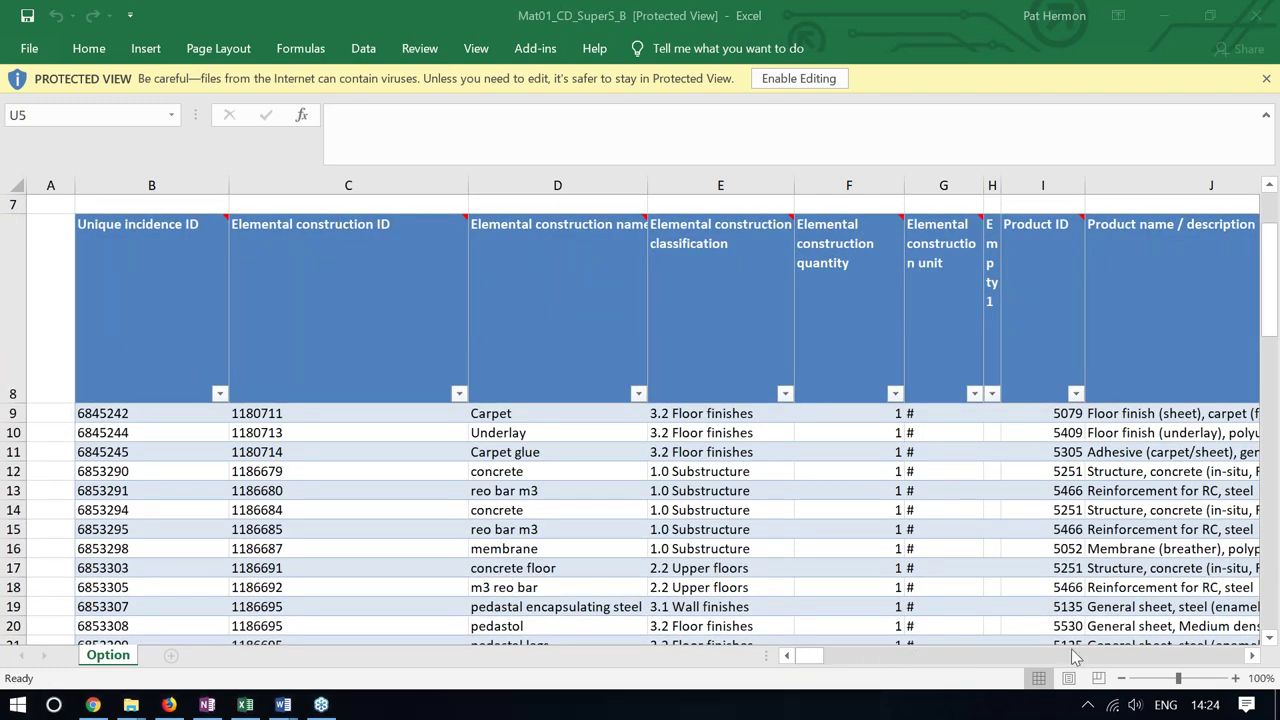
pyautogui.click(792, 80)
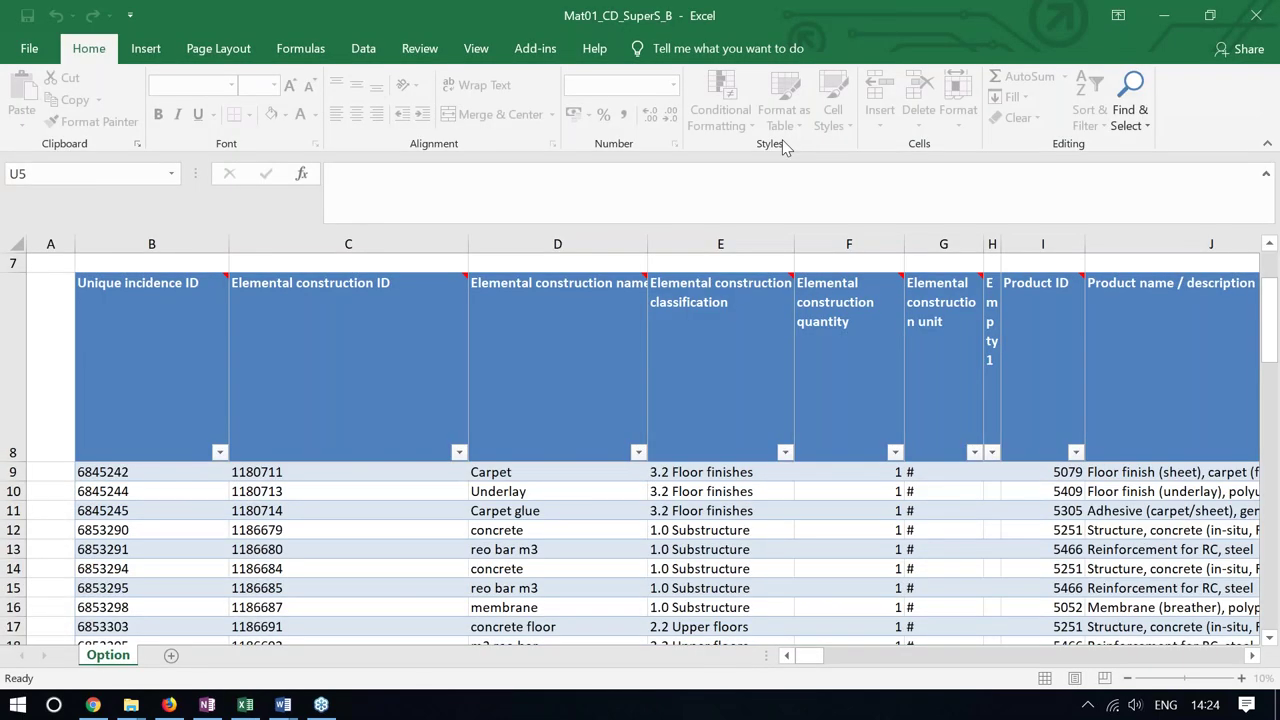
pyautogui.moveTo(813, 658); pyautogui.dragTo(1114, 657)
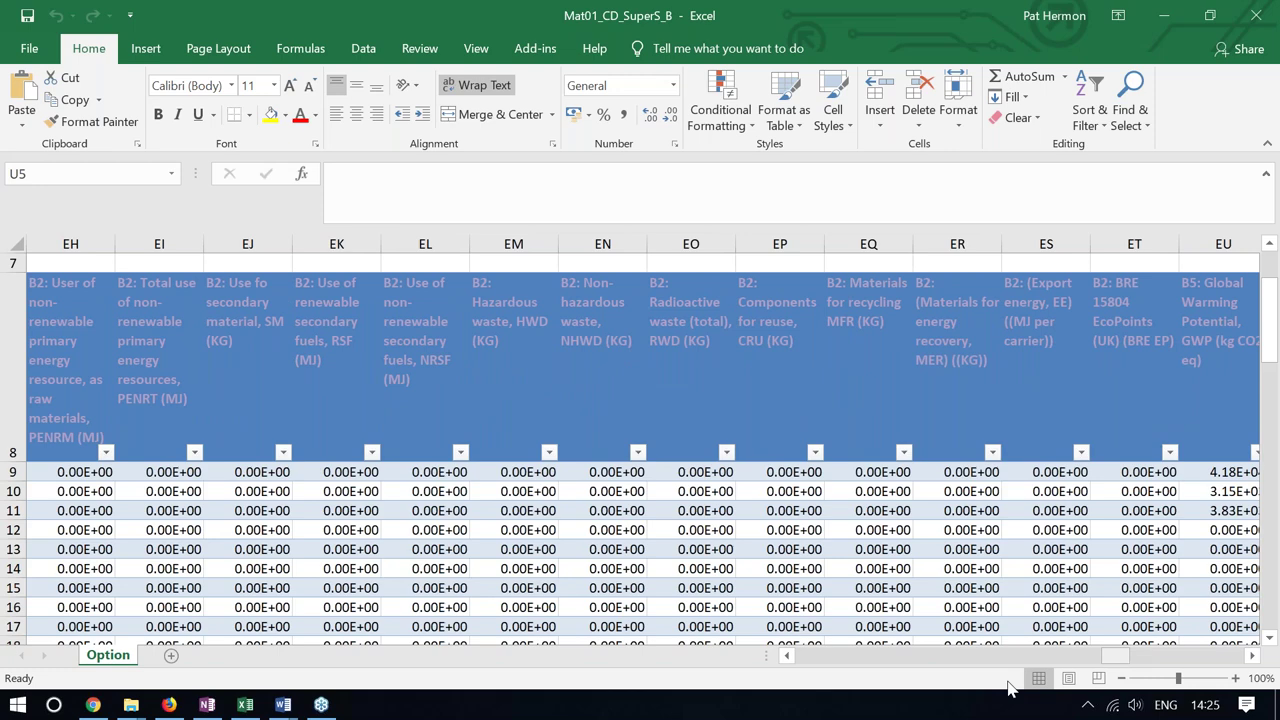
pyautogui.click(1256, 20)
# Open the Mat0102_ResultsSubmissionTool_V1.9 workbook with its content enabled and hide the comment on the IMPORTANT NOTE cell
pyautogui.click(464, 610)
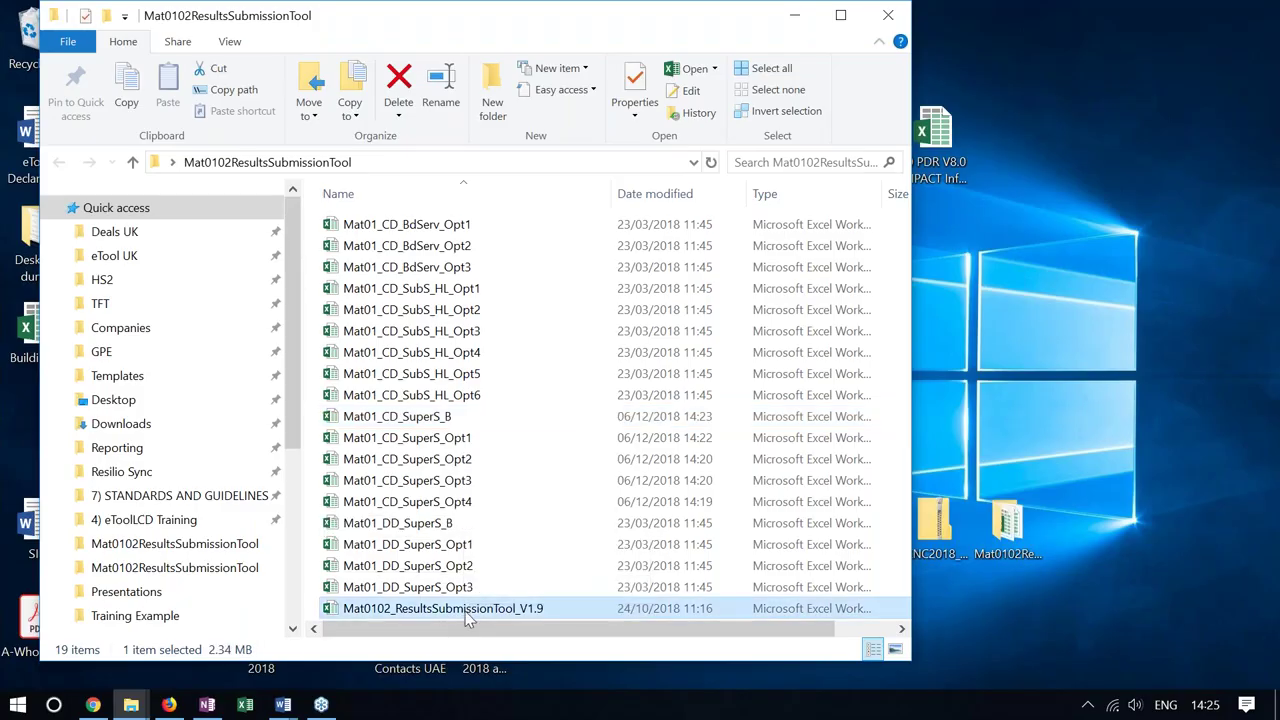
pyautogui.doubleClick(464, 612)
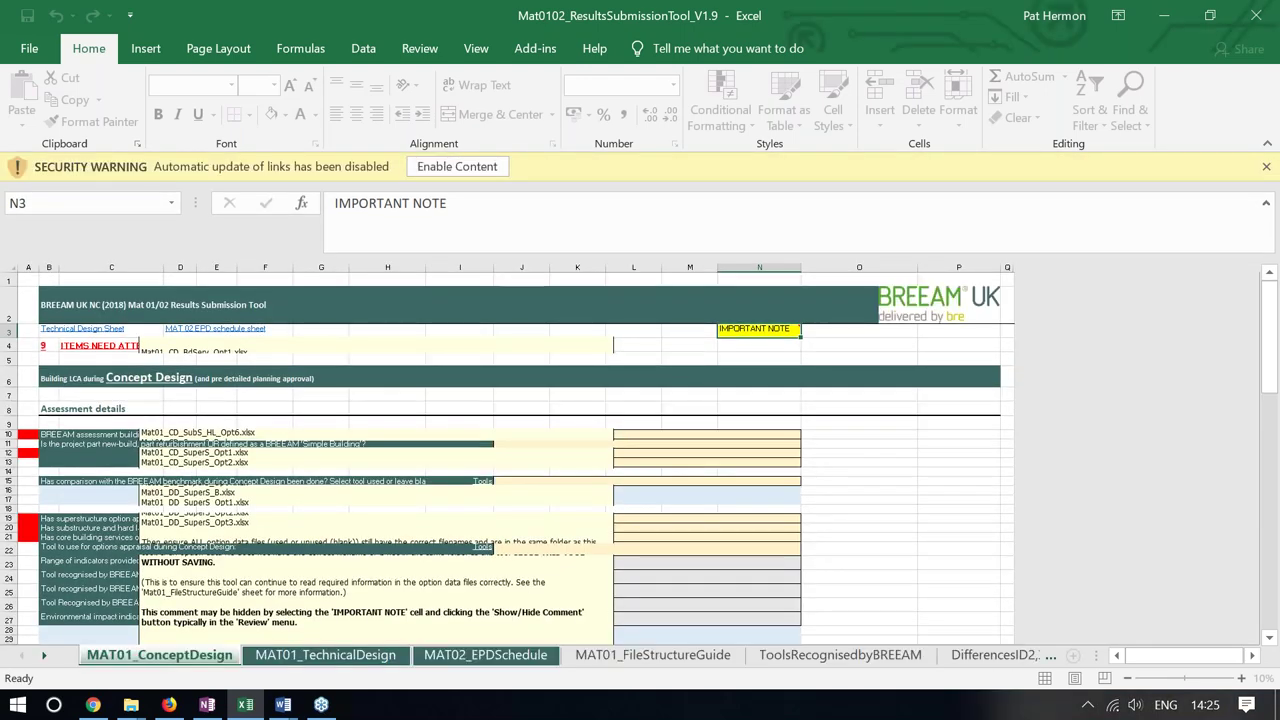
pyautogui.click(460, 172)
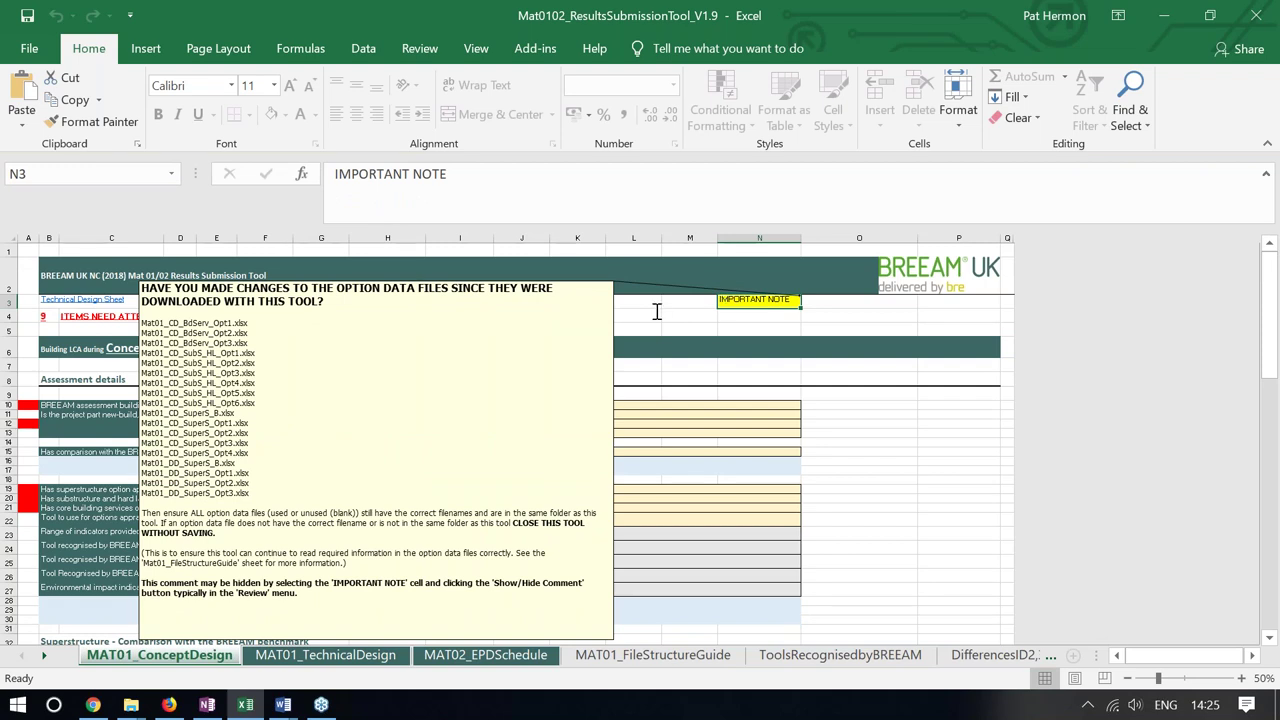
pyautogui.rightClick(737, 300)
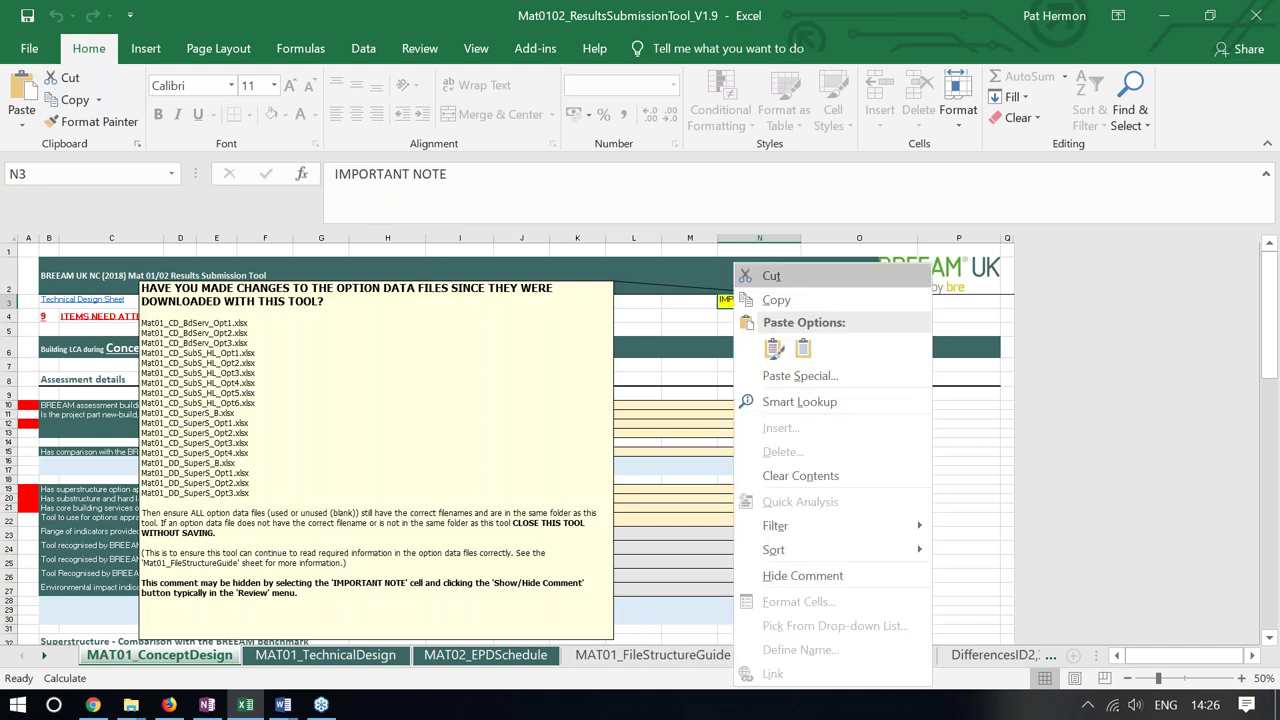
pyautogui.click(810, 577)
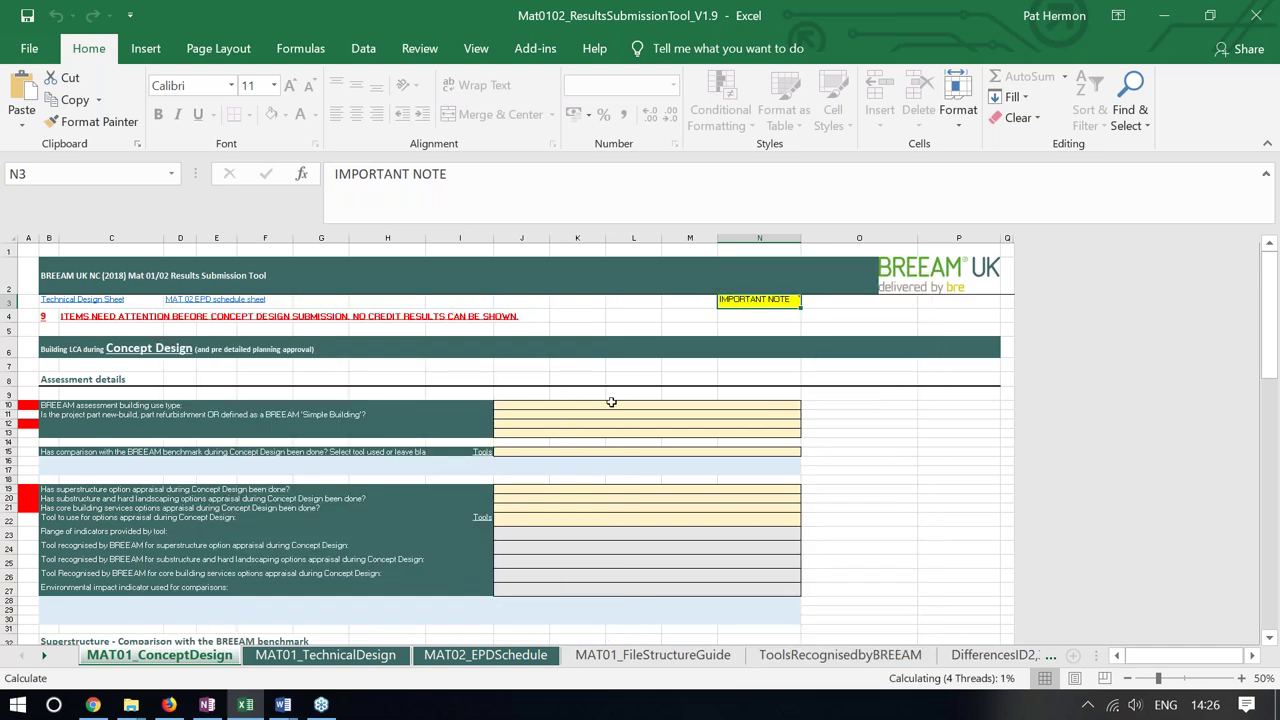
# In the Concept Design assessment details, set the building use type to Offices and the part new-build, part refurbishment or Simple Building question to No
pyautogui.scroll(-2, 612, 403)
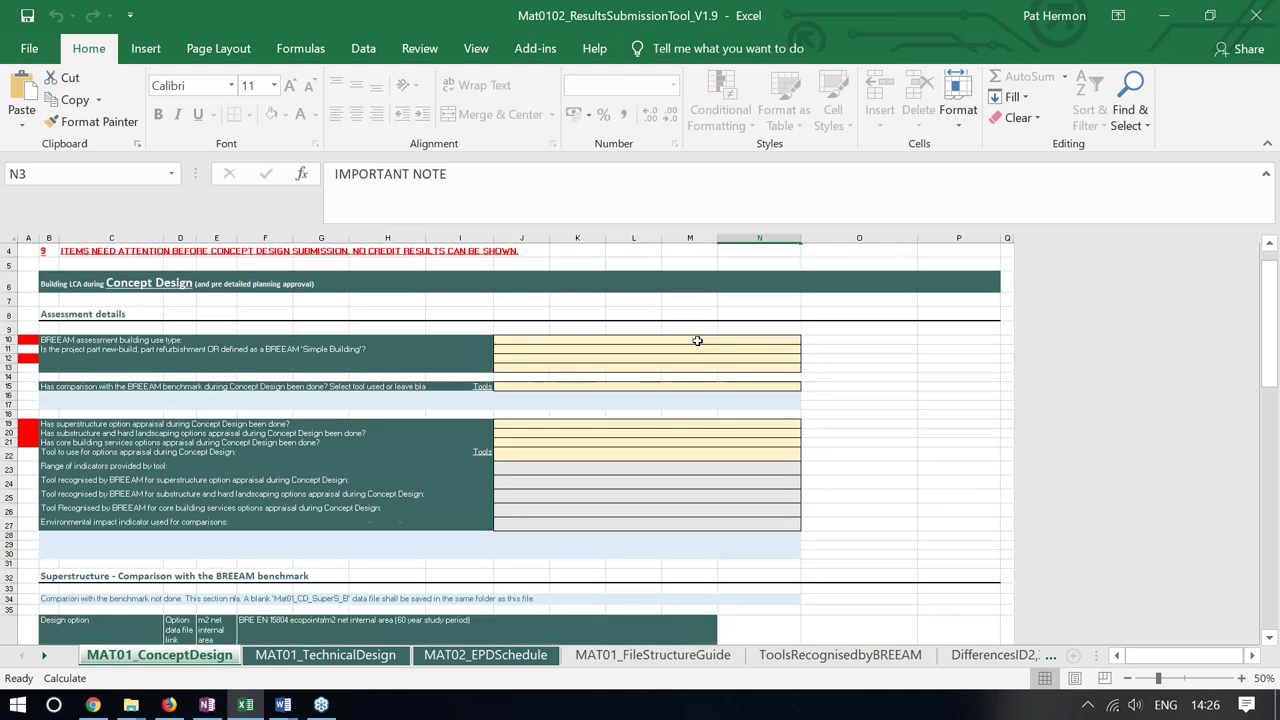
pyautogui.click(793, 345)
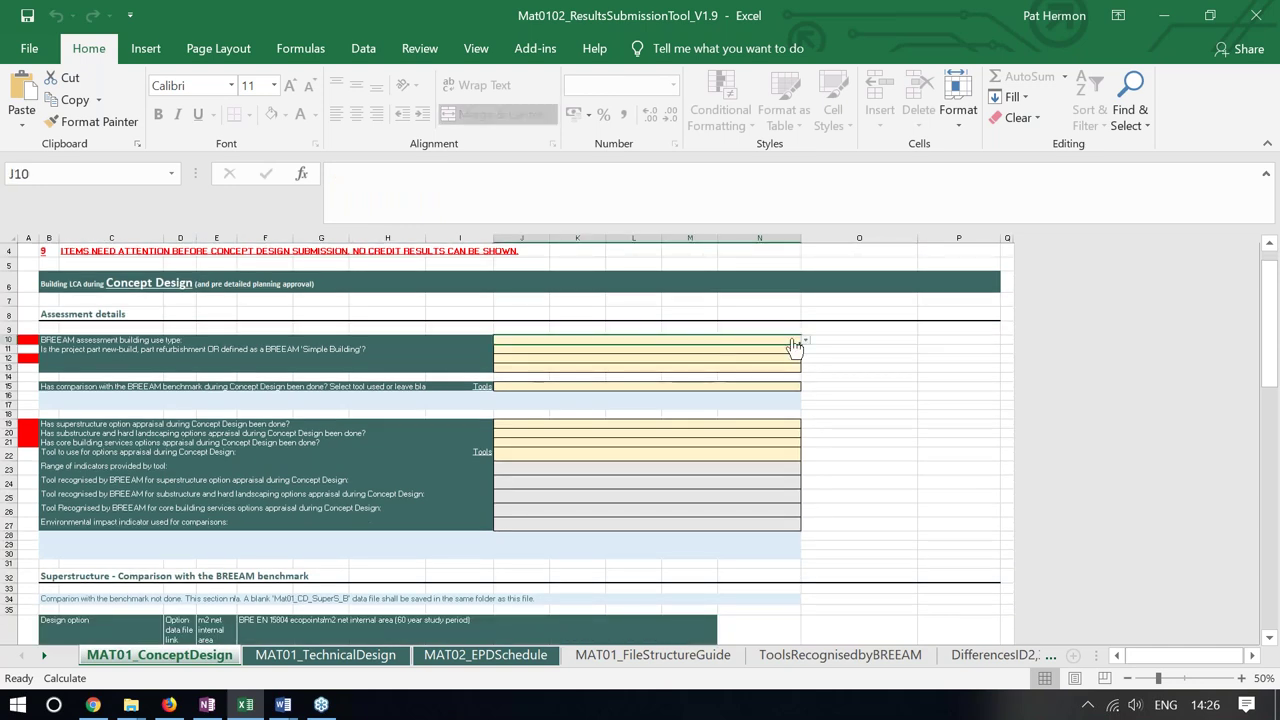
pyautogui.click(805, 341)
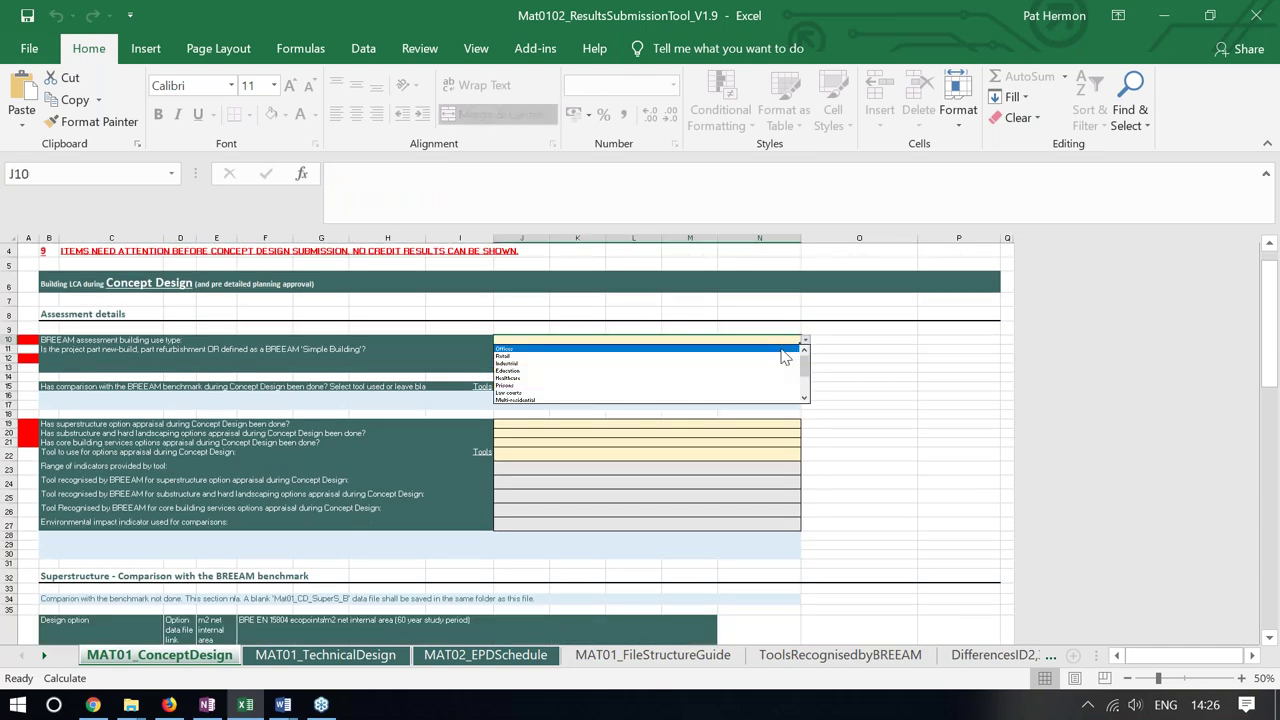
pyautogui.click(781, 349)
pyautogui.click(781, 352)
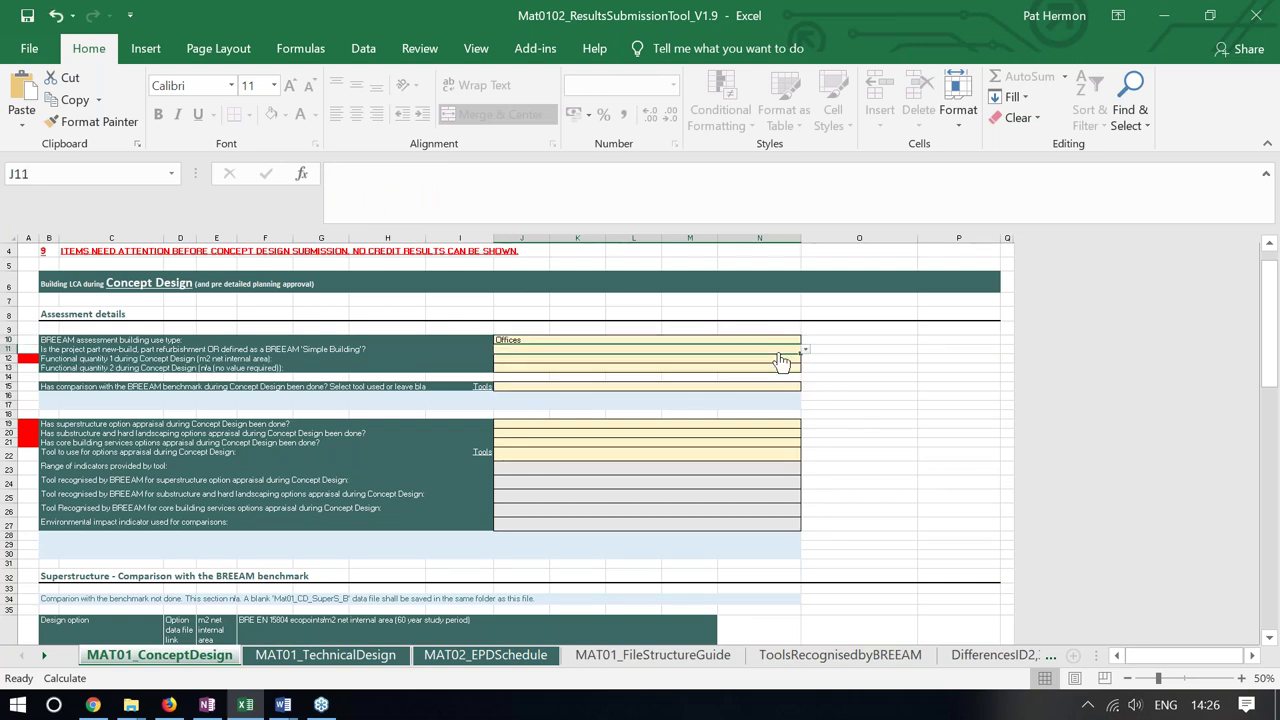
pyautogui.click(804, 350)
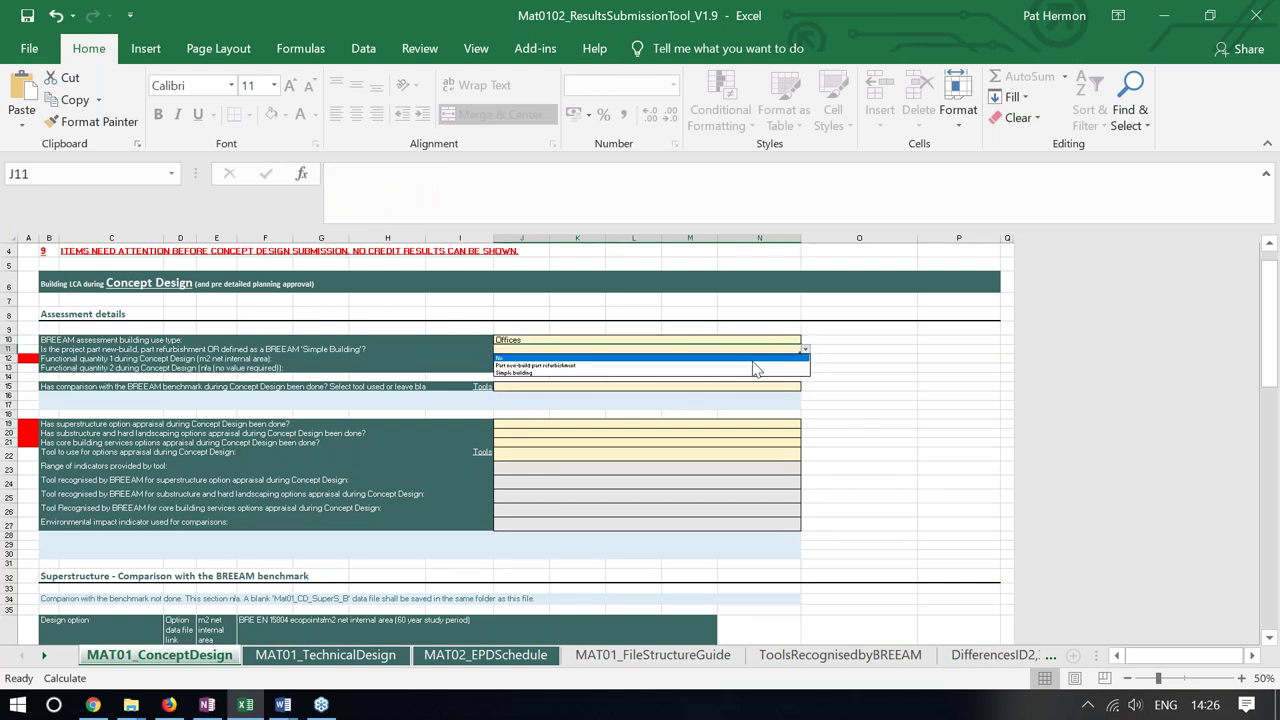
pyautogui.click(754, 358)
pyautogui.click(758, 359)
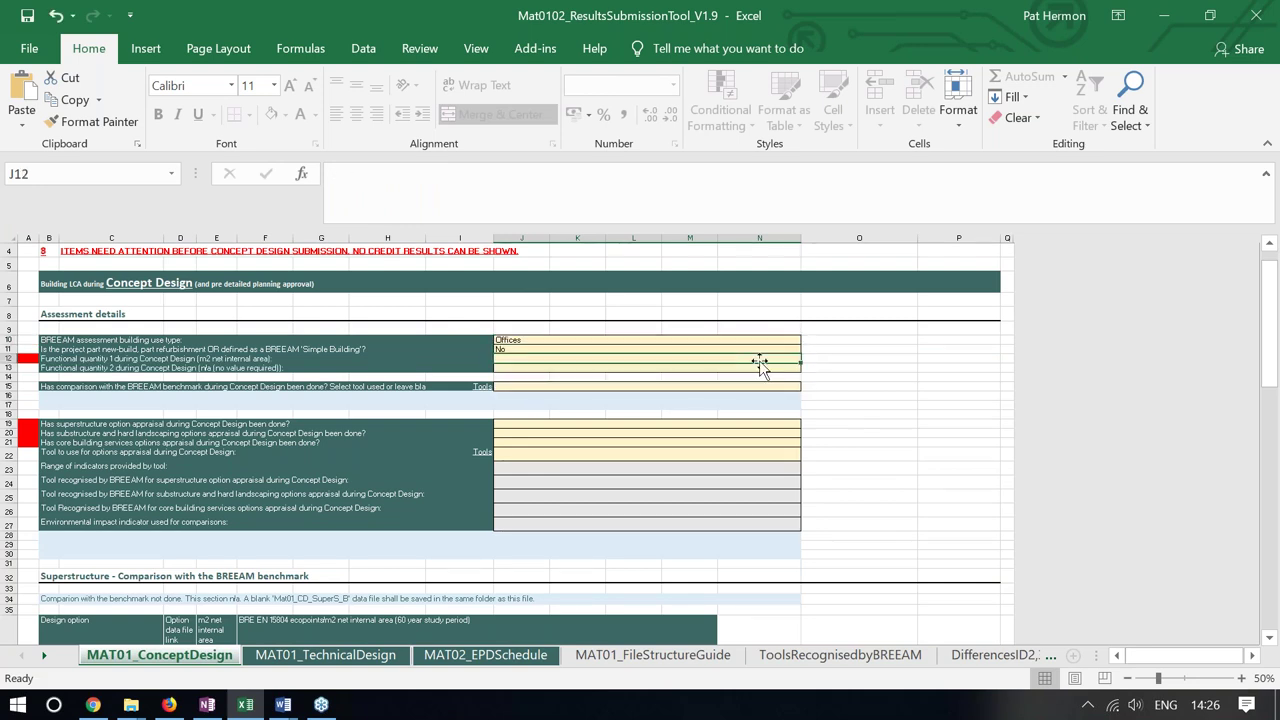
# Set functional quantity 1 during Concept Design (m2 net internal area) to 5000 in the assessment details
pyautogui.write('50000')
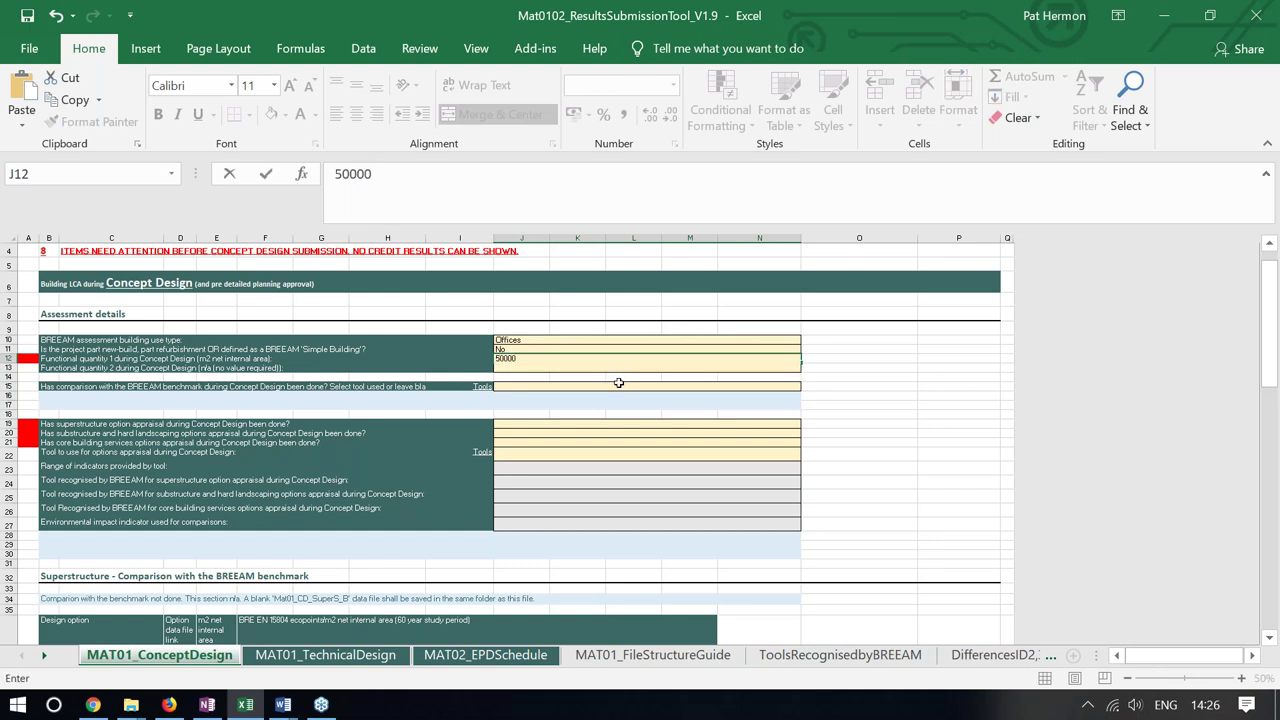
pyautogui.press('BackSpace')
pyautogui.hotkey('ctrl', 'Return')
pyautogui.press('Return')
pyautogui.click(738, 368)
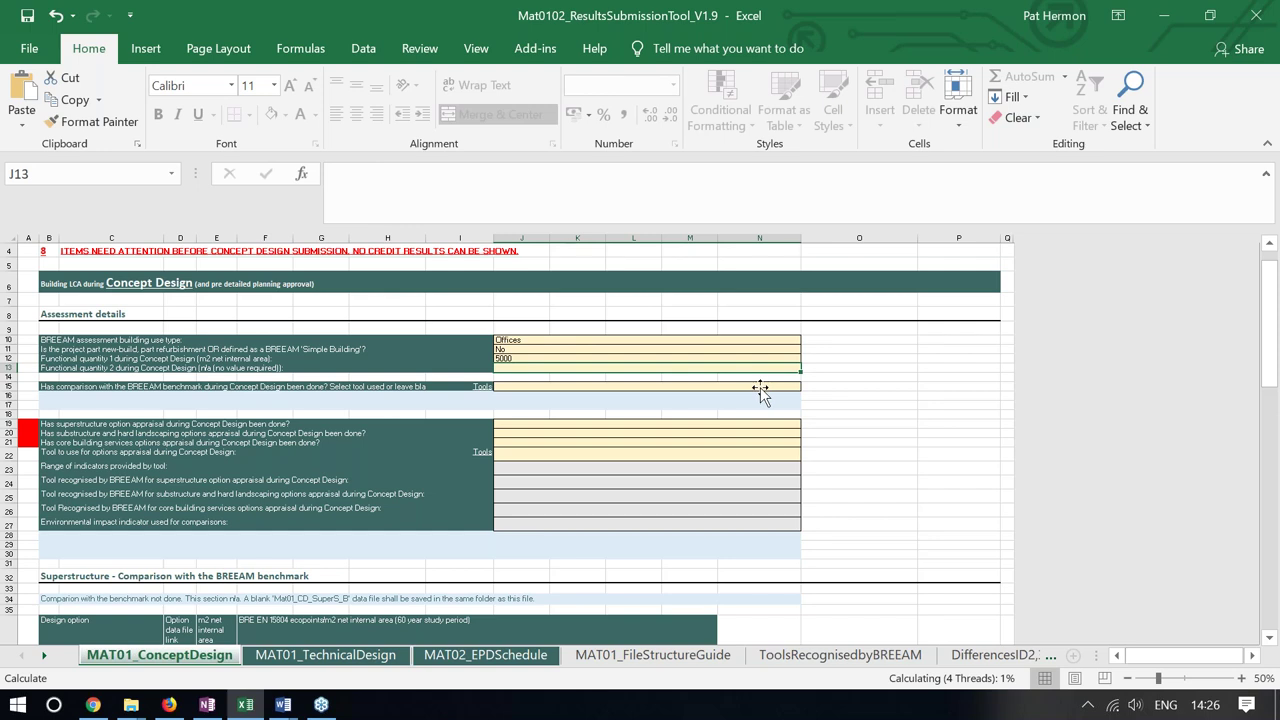
# Choose eToolLCD (IMPACT Compliant) – using BRE EN15804 data v5.x only as the tool for the Concept Design BREEAM benchmark comparison
pyautogui.click(760, 389)
pyautogui.click(805, 386)
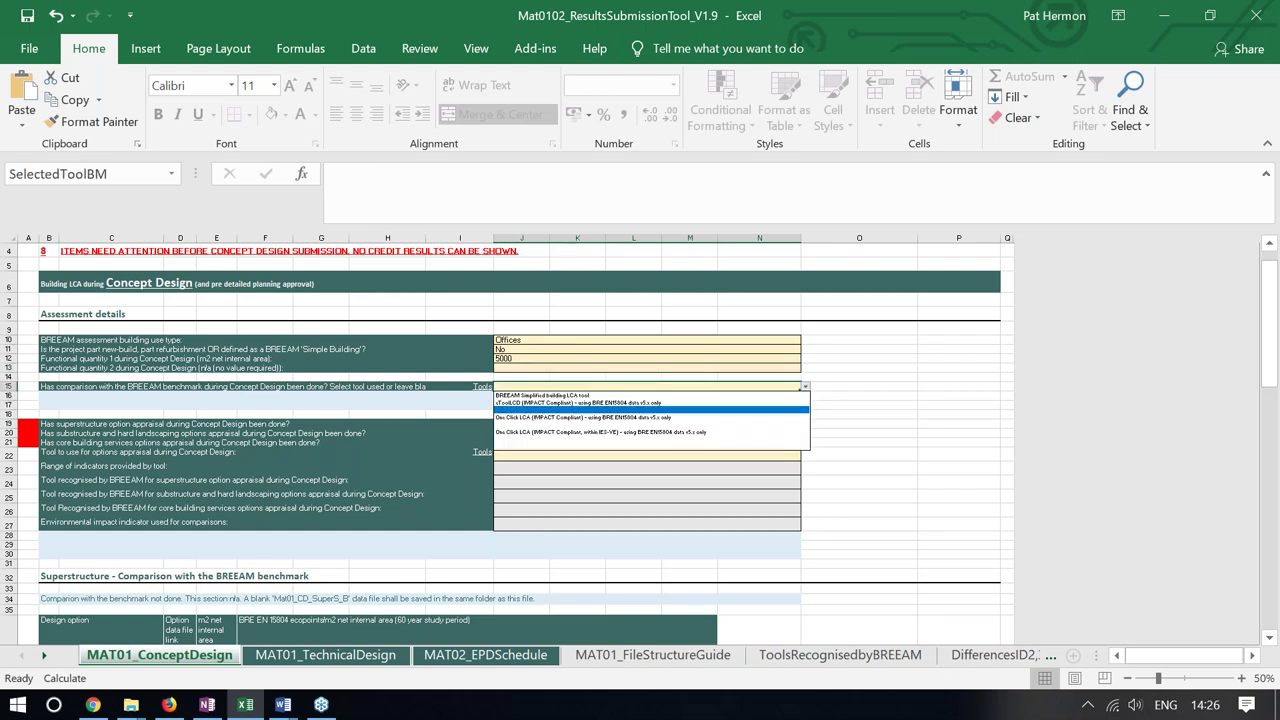
pyautogui.press('Return')
# Answer Yes for the superstructure and the substructure and hard landscaping option appraisals, and No for core building services
pyautogui.click(737, 426)
pyautogui.click(805, 424)
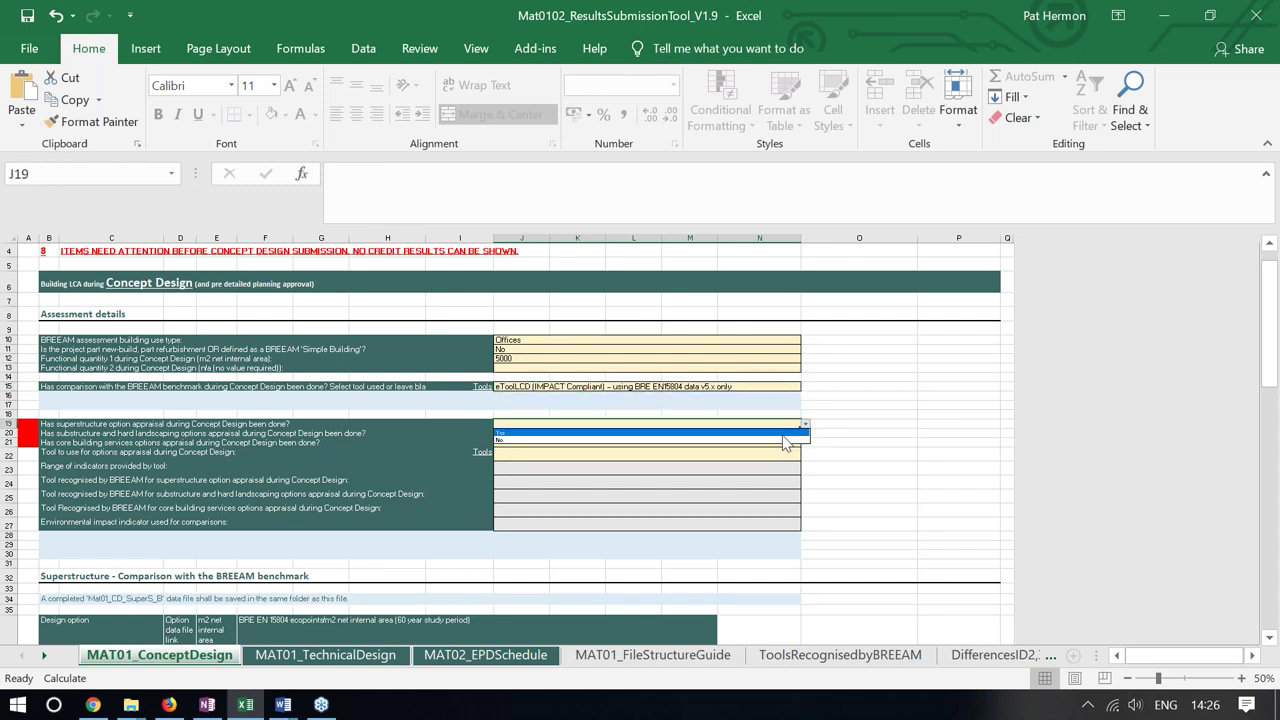
pyautogui.click(783, 434)
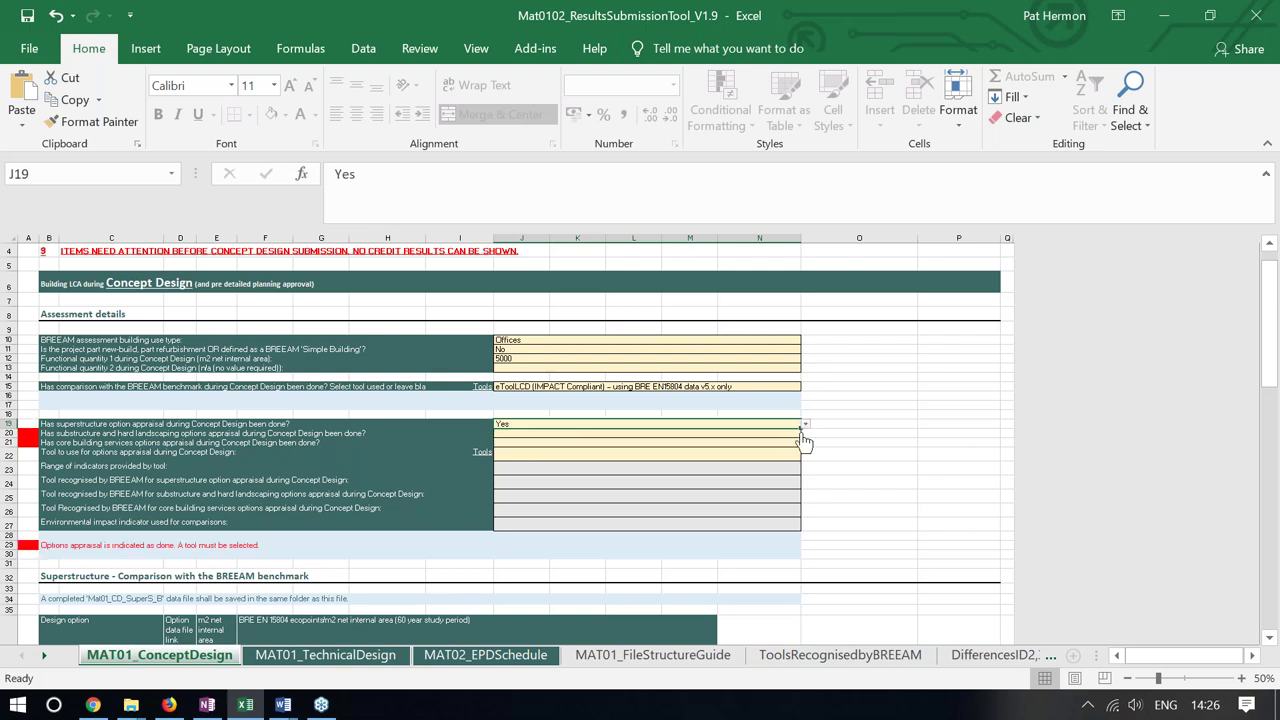
pyautogui.click(798, 437)
pyautogui.click(804, 435)
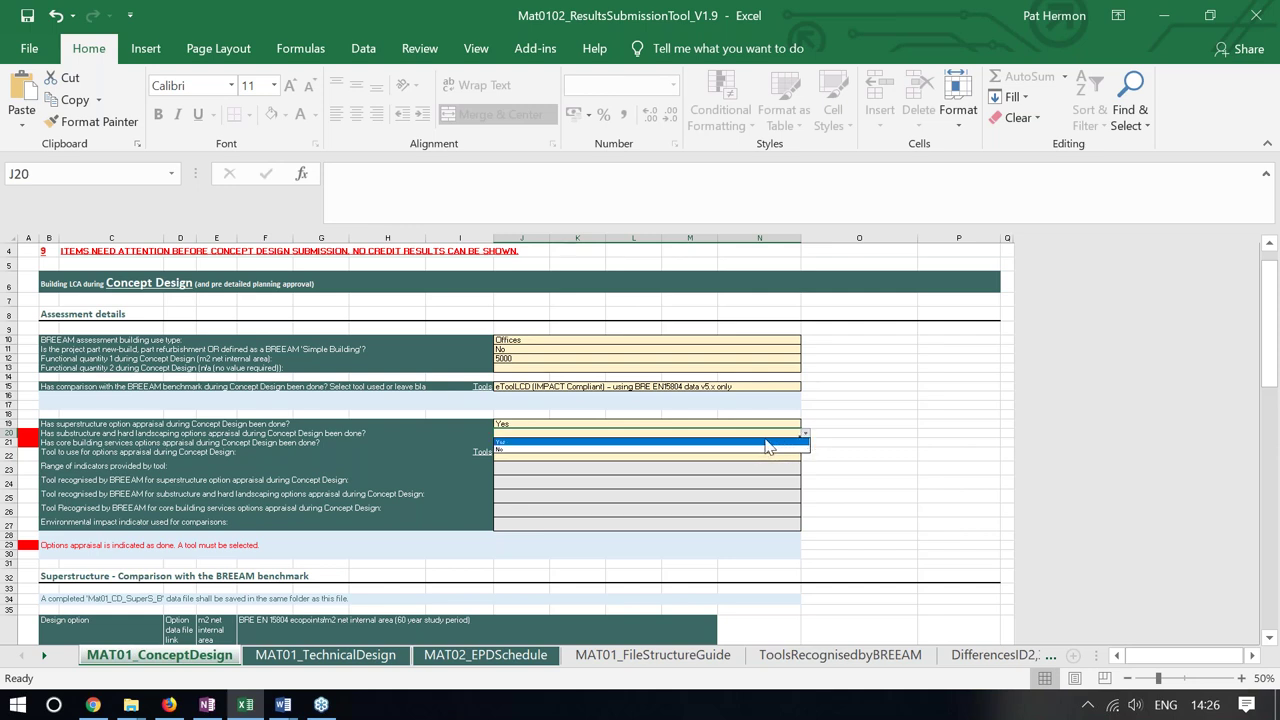
pyautogui.click(766, 443)
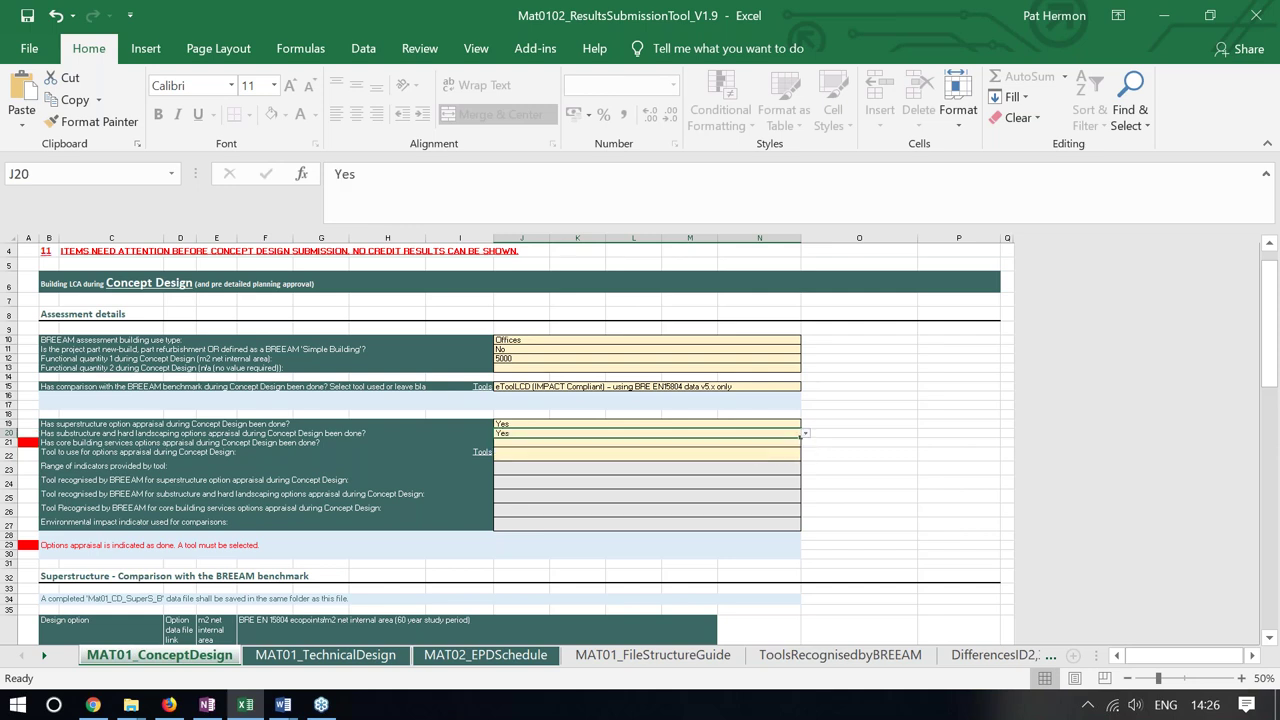
pyautogui.click(774, 444)
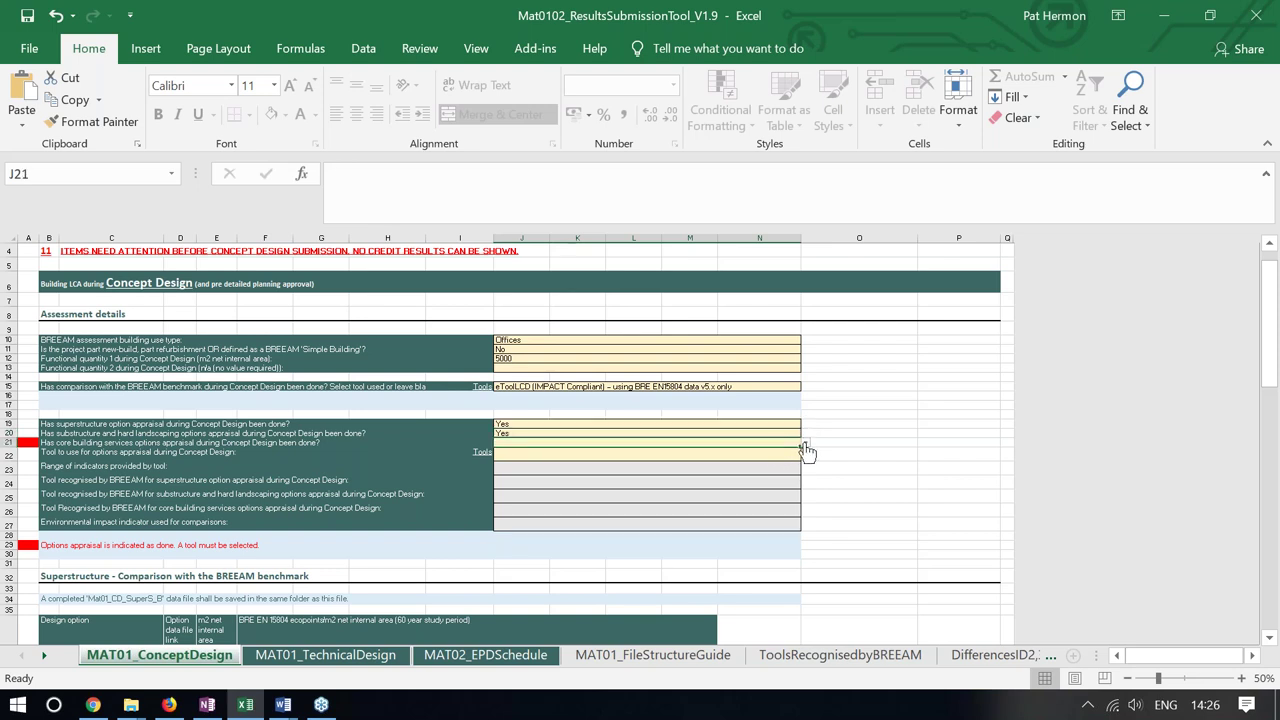
pyautogui.click(805, 447)
pyautogui.click(772, 464)
# Set the tool for options appraisal during Concept Design to eToolLCD (IMPACT Compliant) – using BRE EN15804 data v5.x only
pyautogui.click(788, 453)
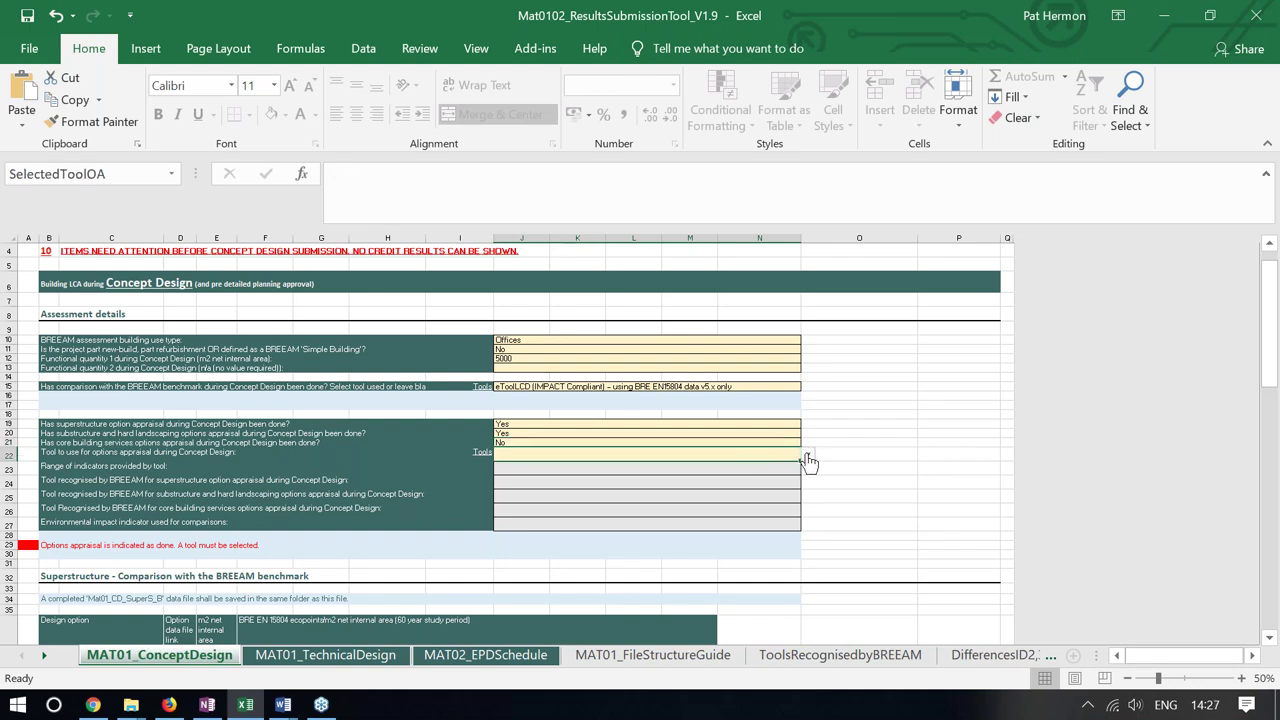
pyautogui.click(808, 459)
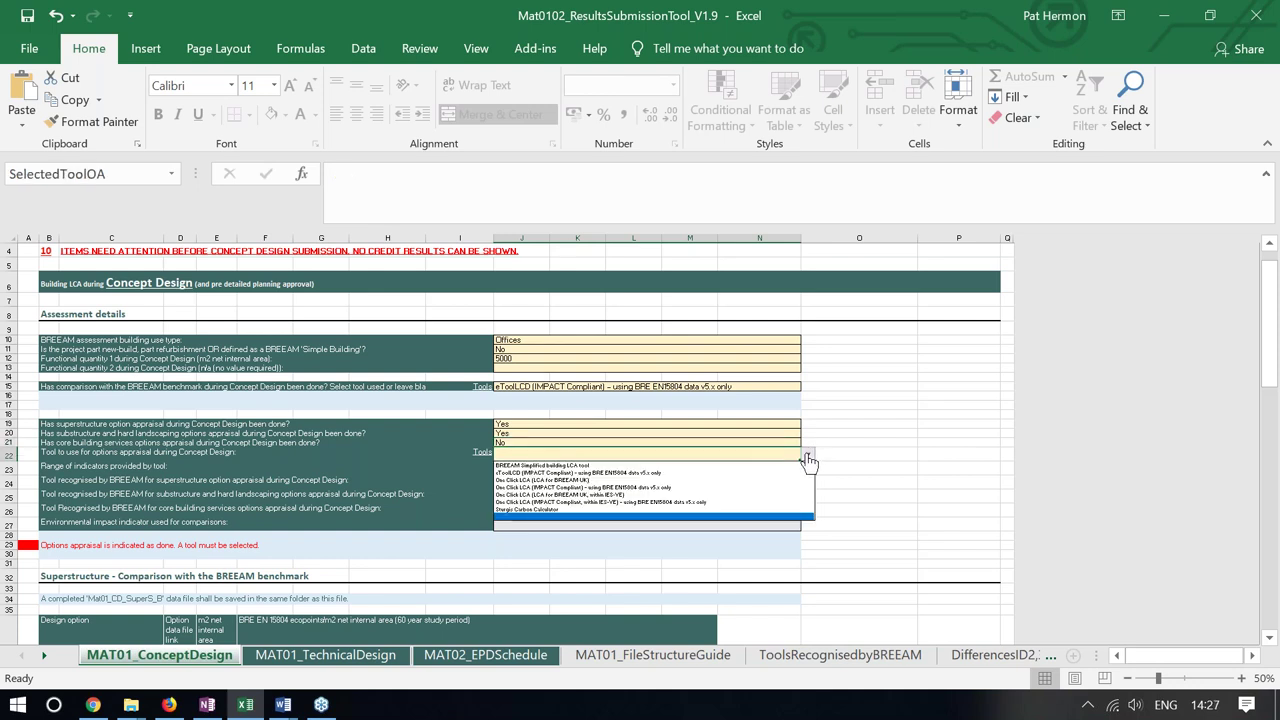
pyautogui.click(745, 473)
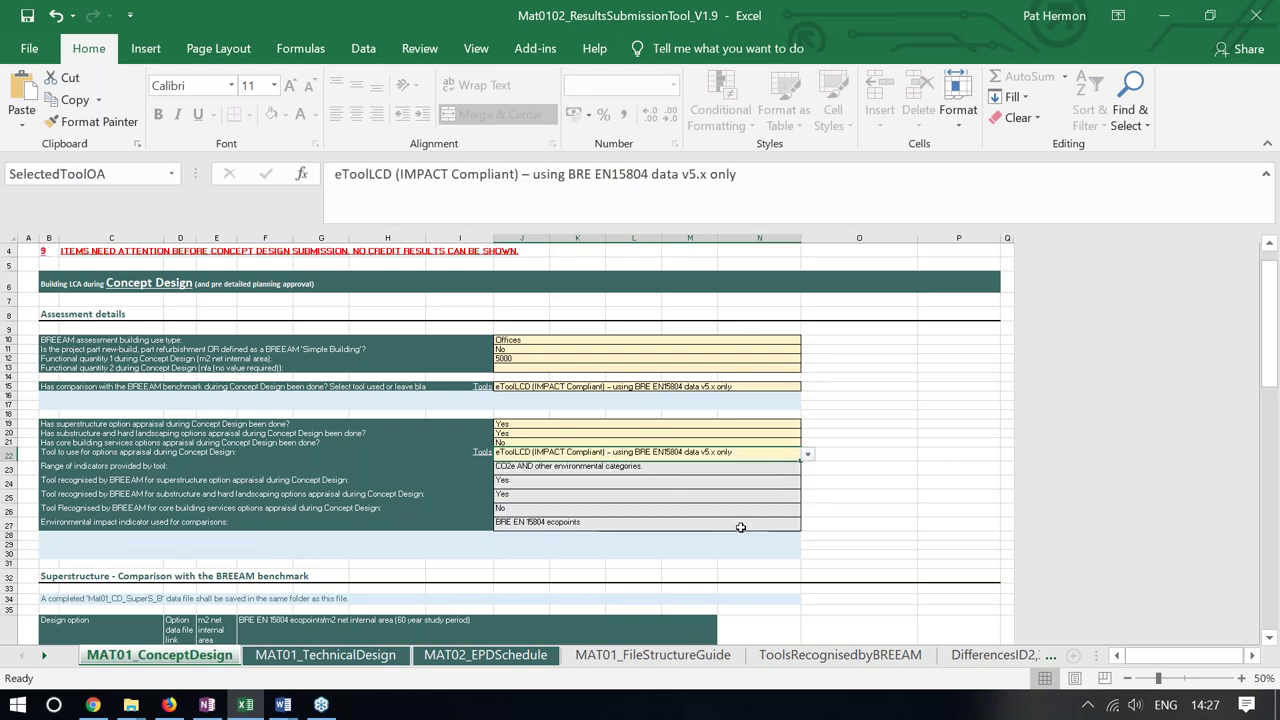
# Examine the Mat01_CD_SuperS_B element results in the superstructure benchmark comparison and the options appraisal summary table below it
pyautogui.scroll(-2, 740, 522)
pyautogui.scroll(-4, 742, 519)
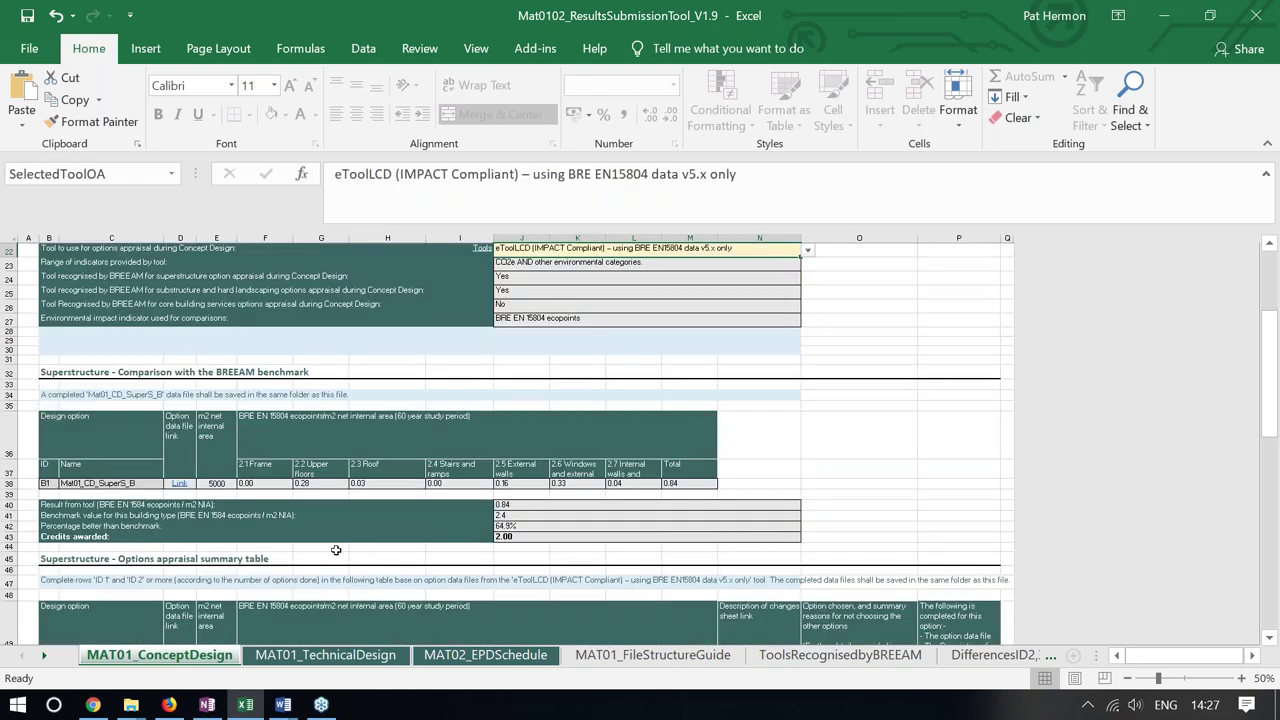
pyautogui.moveTo(247, 483); pyautogui.dragTo(690, 485)
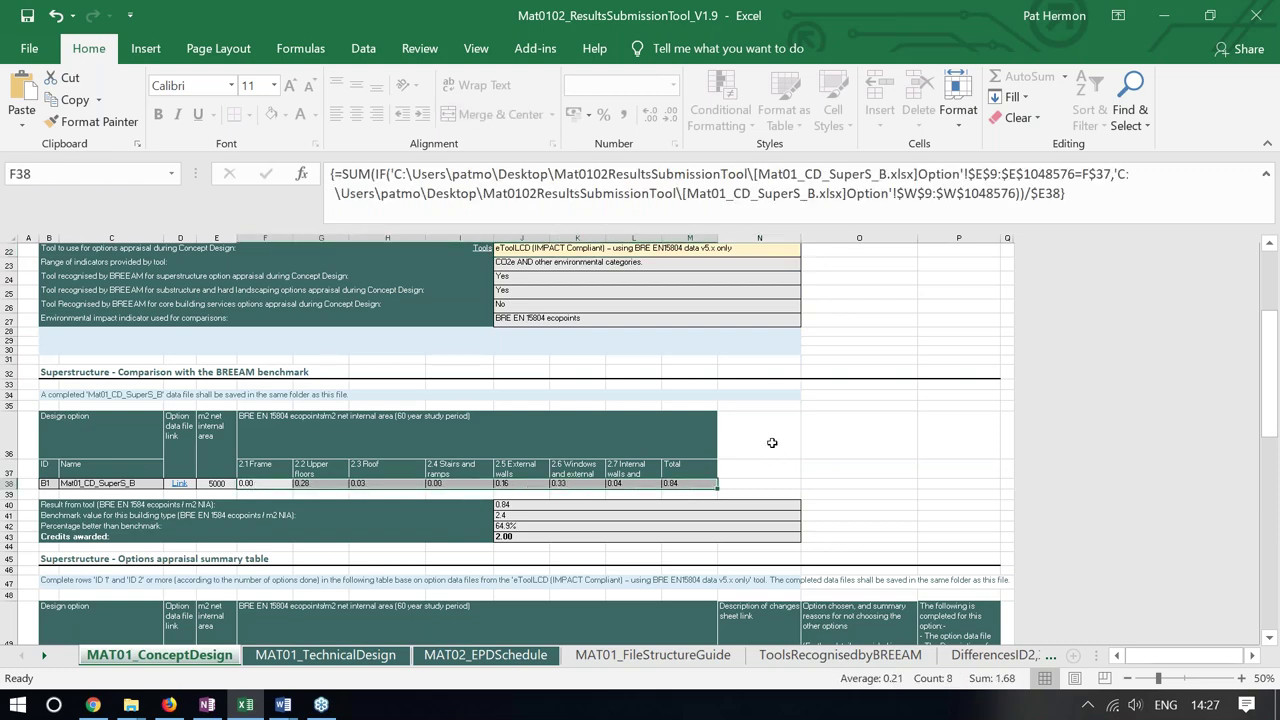
pyautogui.scroll(-1, 772, 443)
pyautogui.scroll(-3, 772, 443)
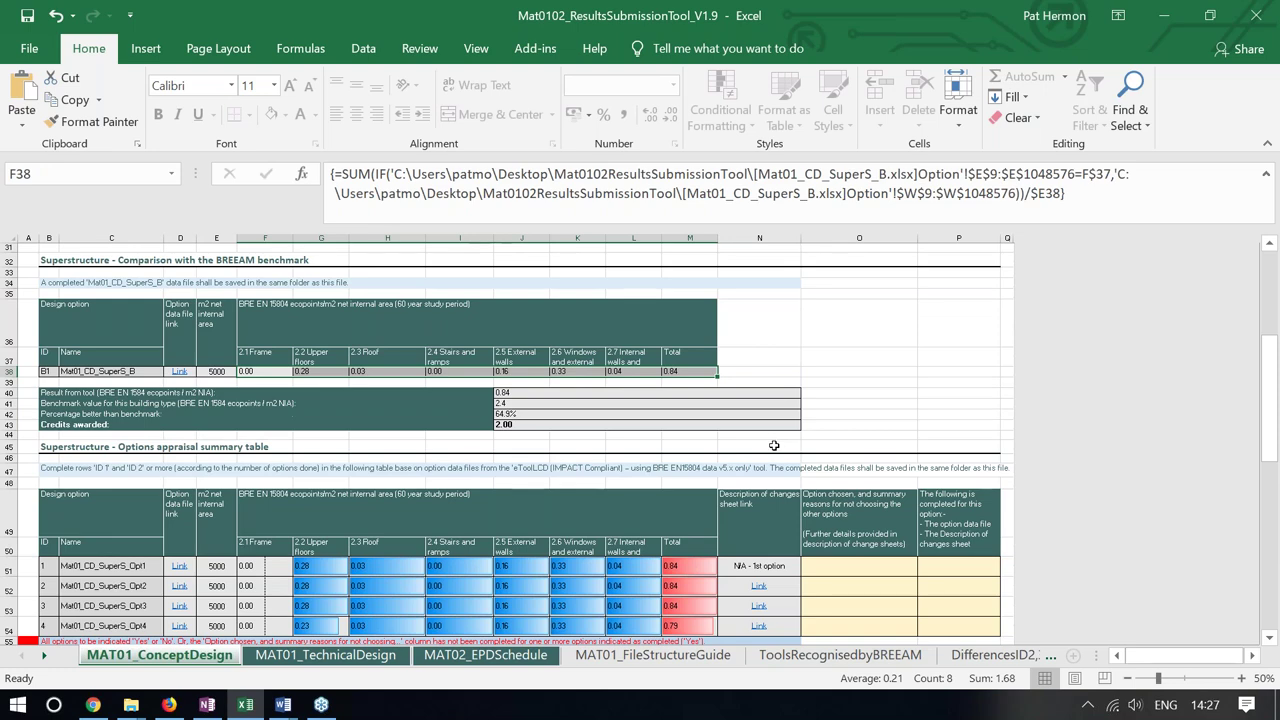
pyautogui.scroll(-2, 773, 446)
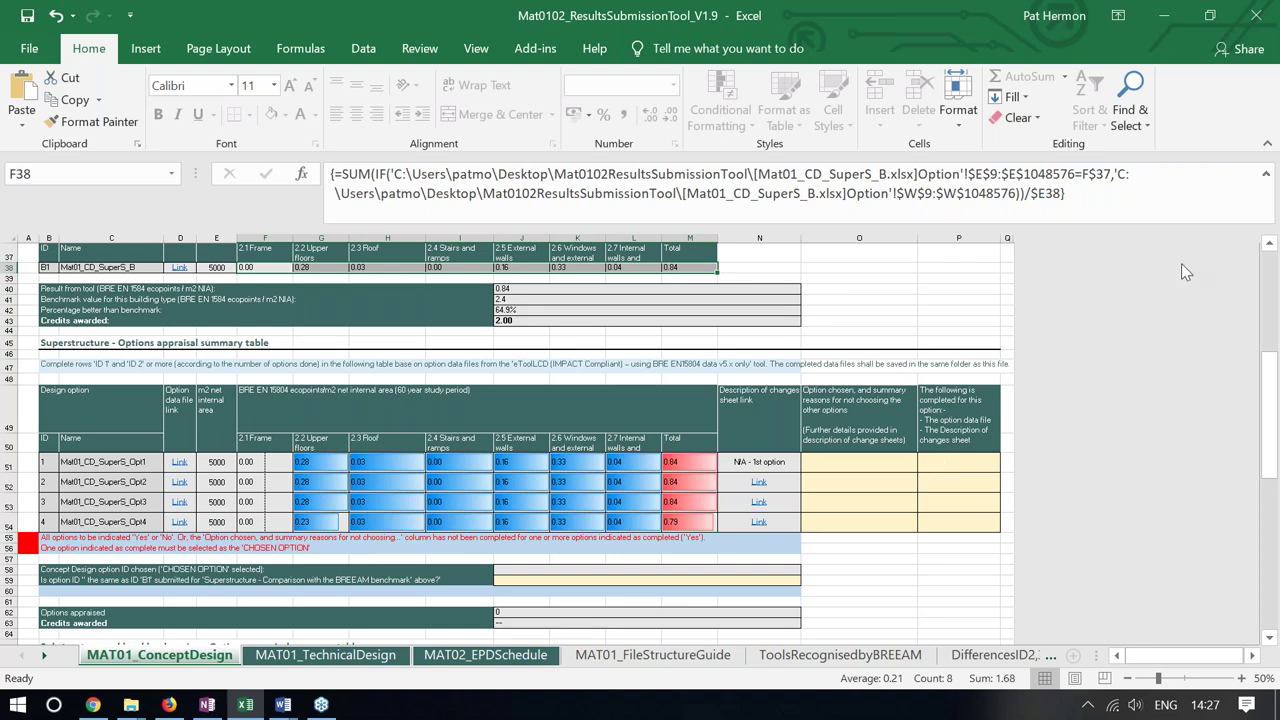
# In the superstructure options appraisal, mark Opt1 as CHOSEN OPTION and give Opt2 the reason 'Capital cost >0% and =<10% more than lowest option'
pyautogui.click(845, 464)
pyautogui.click(926, 462)
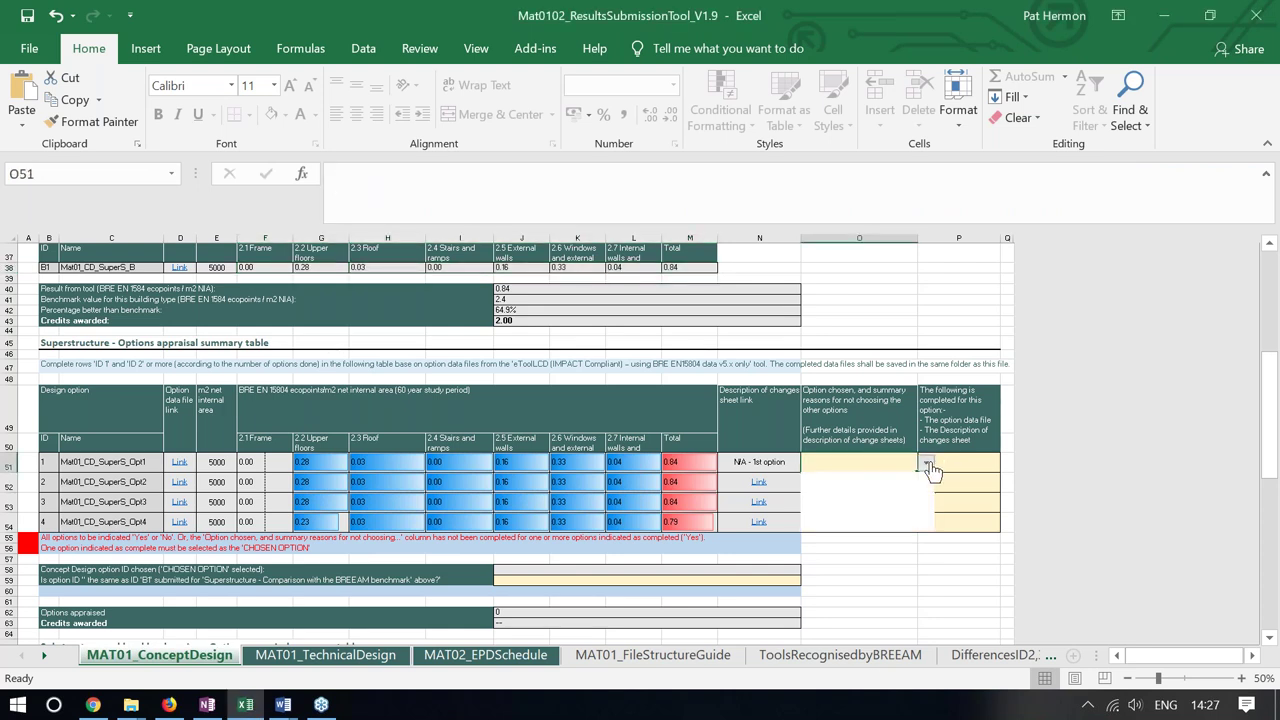
pyautogui.click(899, 478)
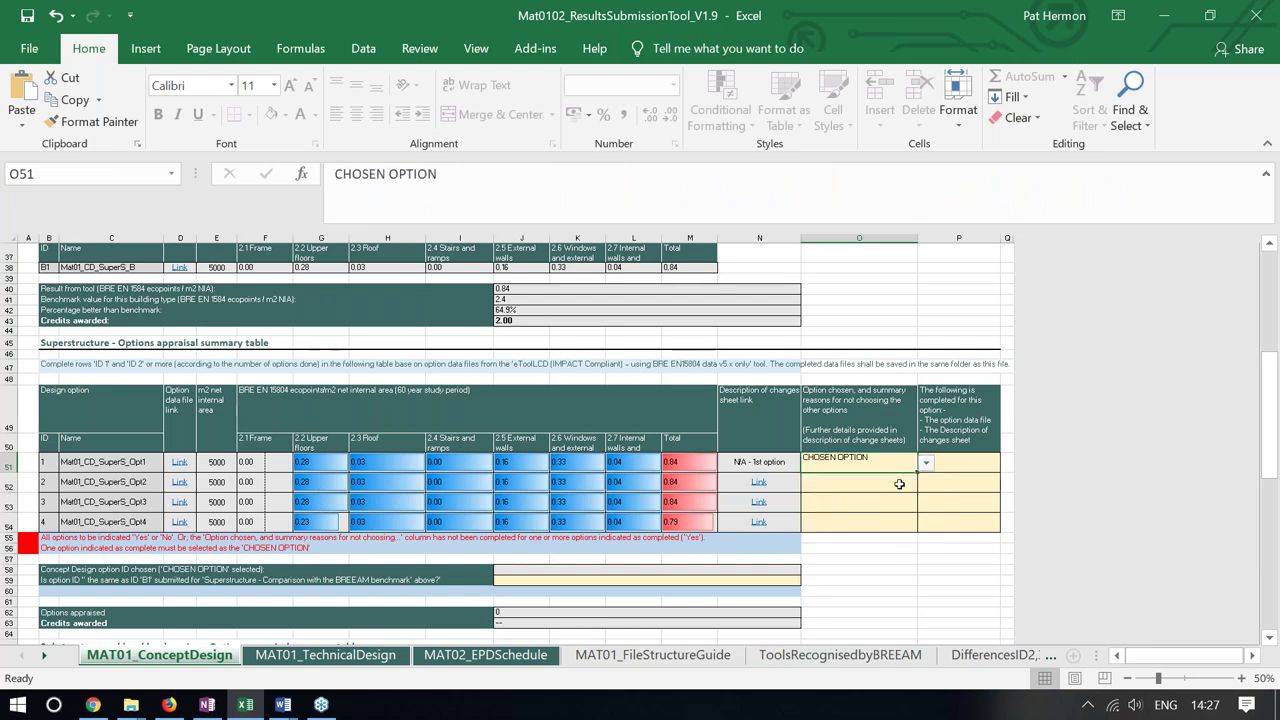
pyautogui.click(900, 486)
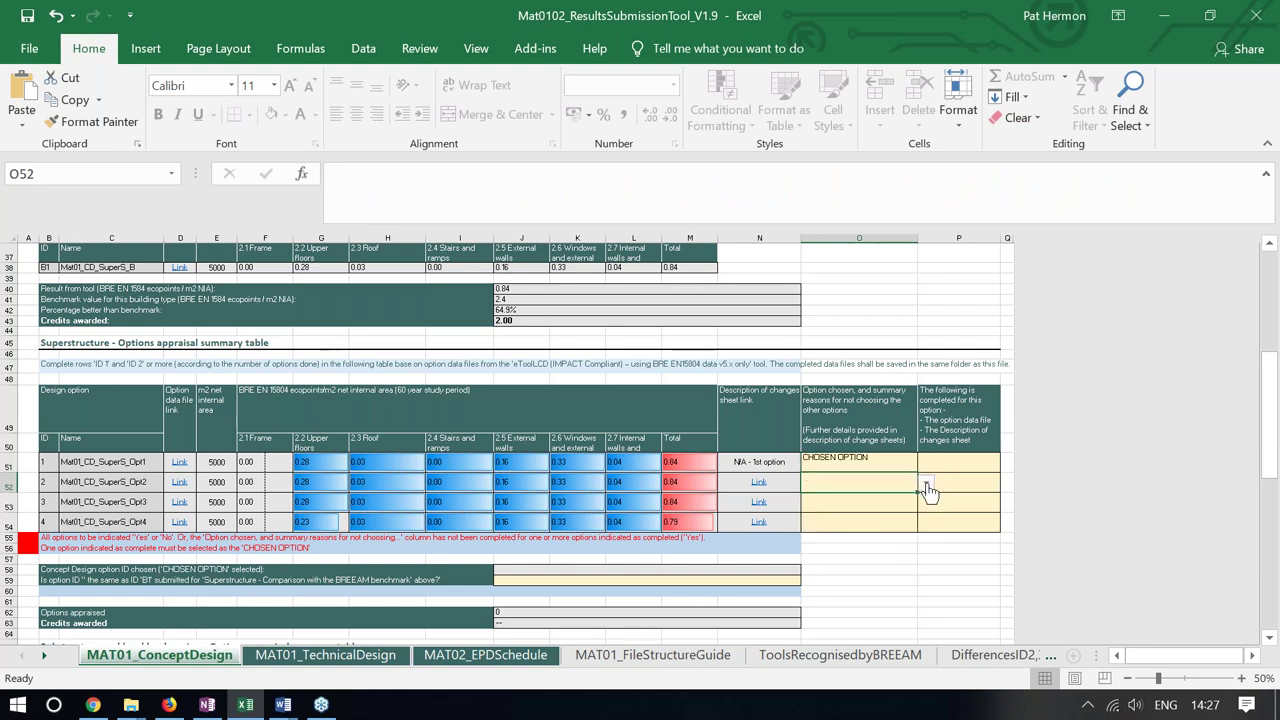
pyautogui.click(923, 484)
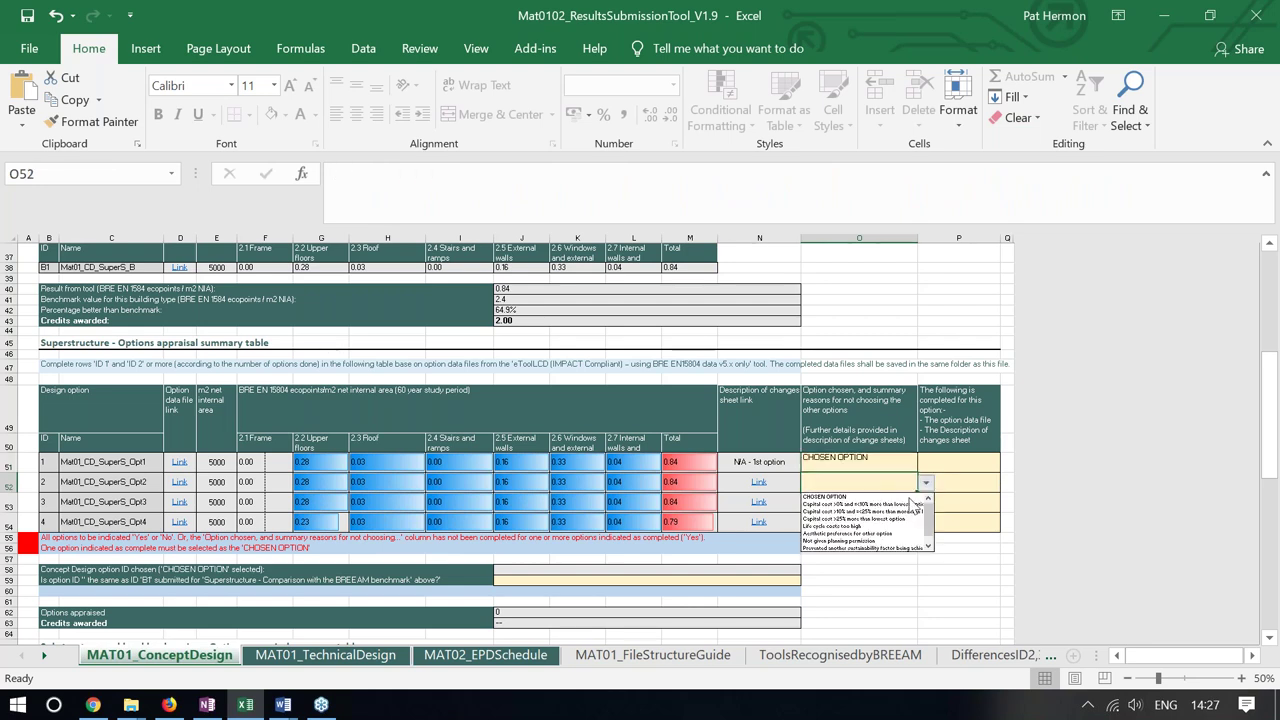
pyautogui.click(878, 504)
# Set the reason for not choosing superstructure Opt3 to 'Not given planning permission' and for Opt4 to 'Other'
pyautogui.click(889, 510)
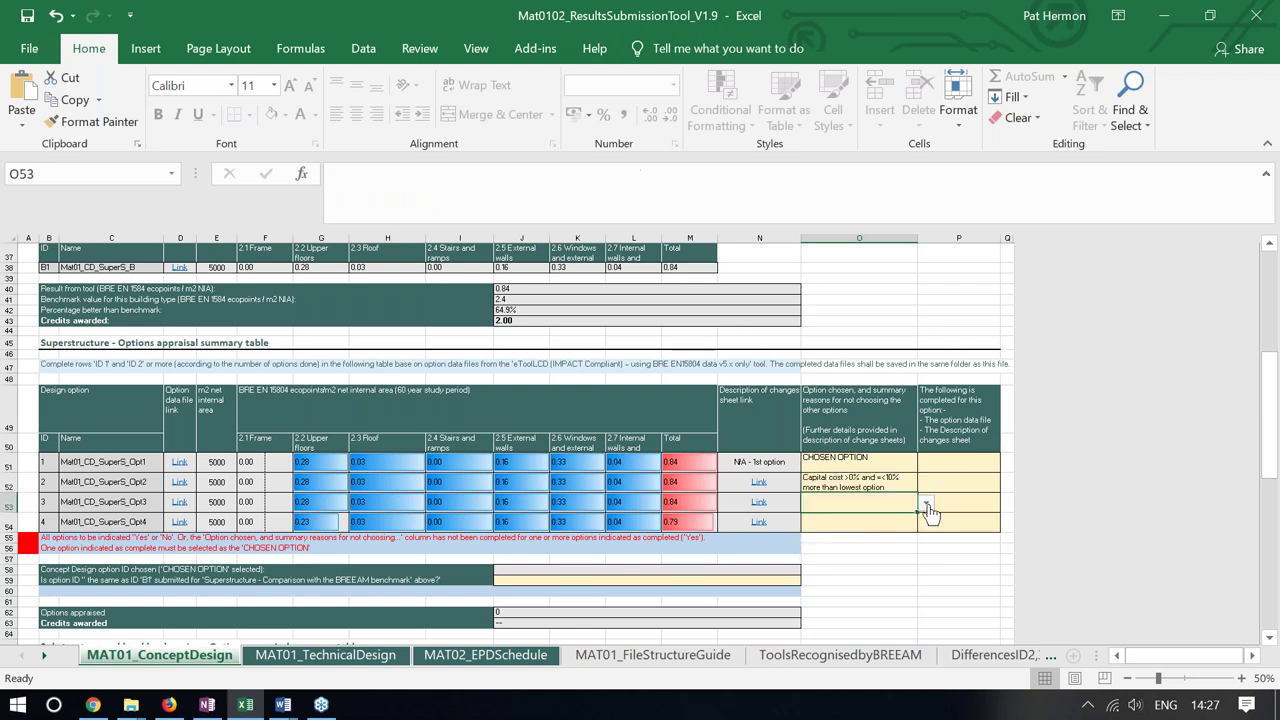
pyautogui.click(926, 503)
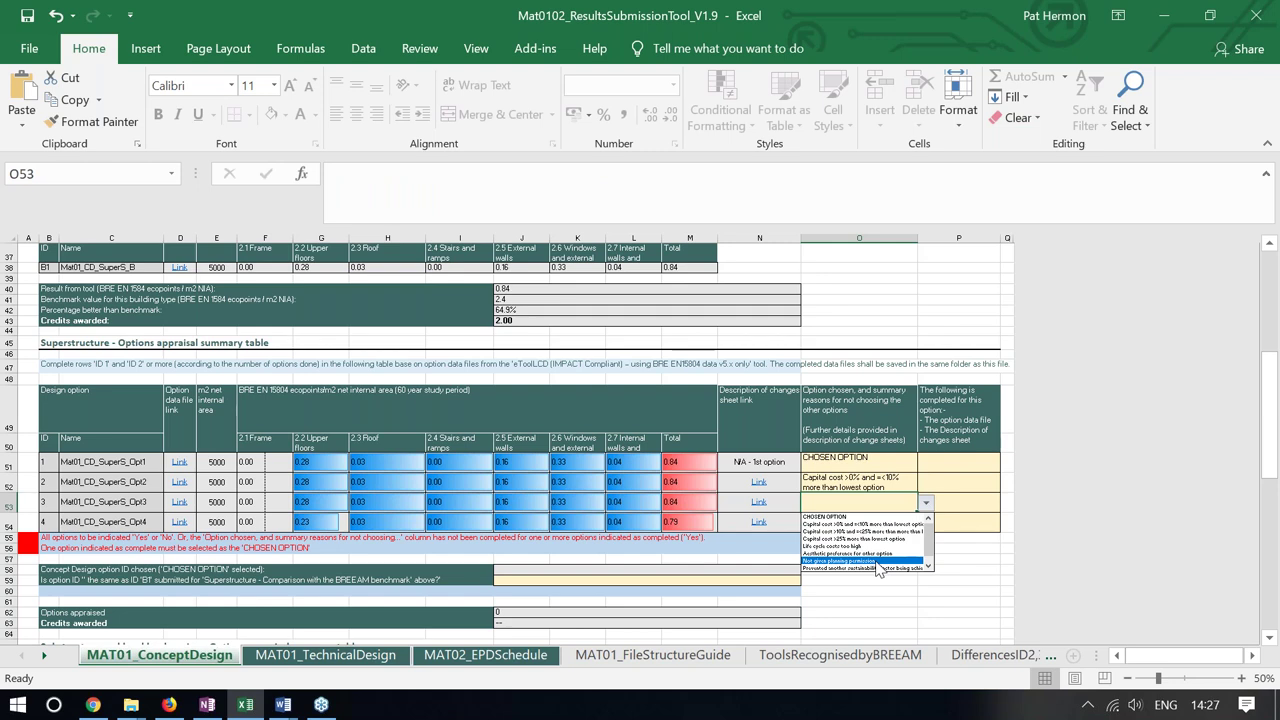
pyautogui.click(877, 562)
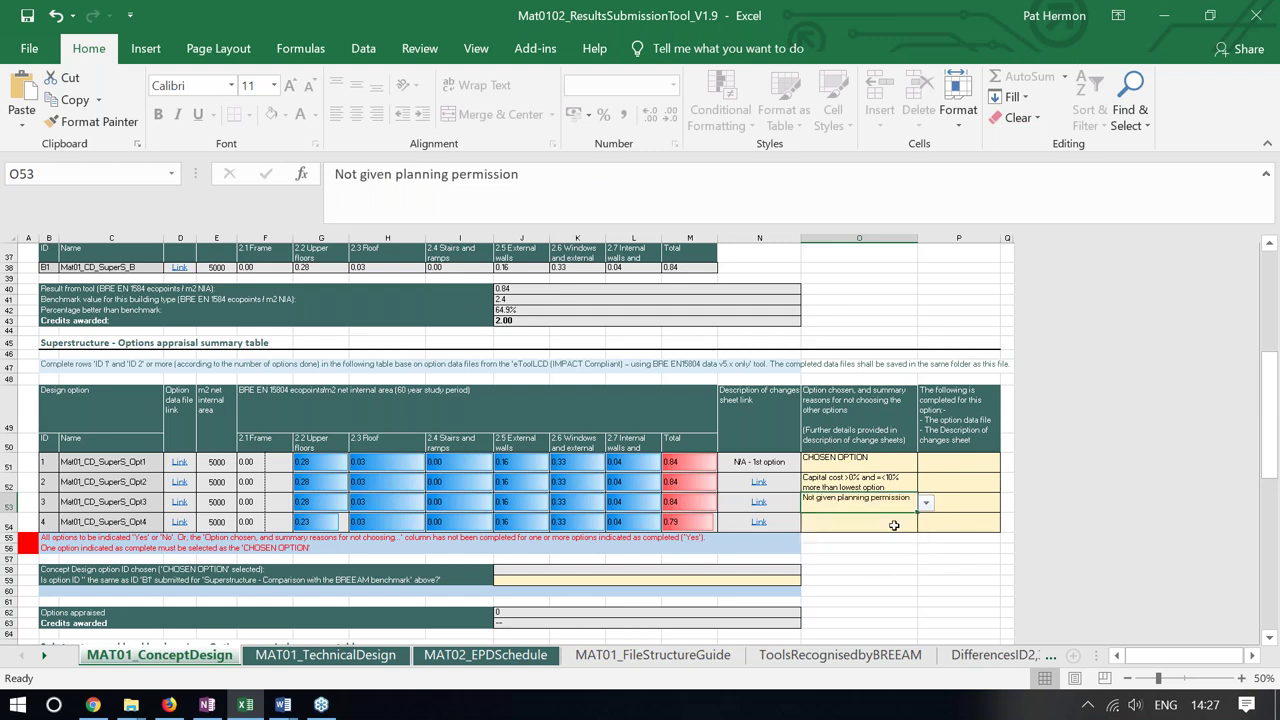
pyautogui.click(894, 525)
pyautogui.click(926, 522)
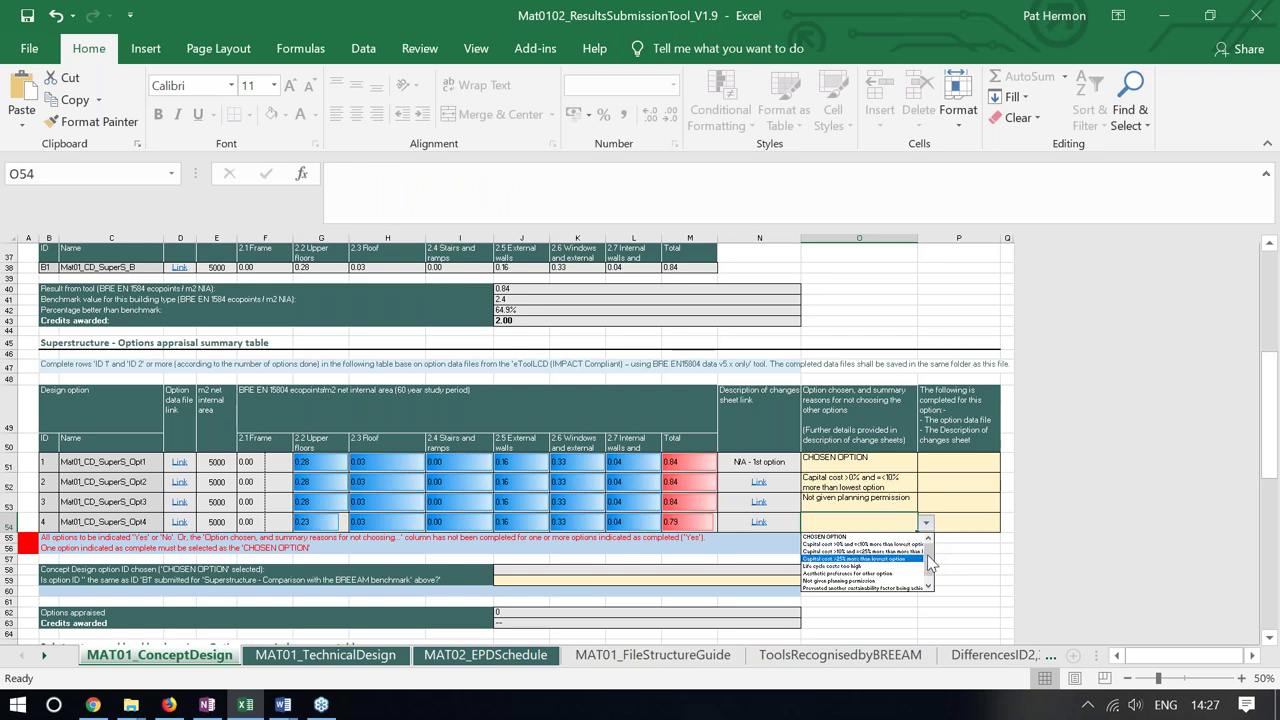
pyautogui.scroll(-1, 928, 563)
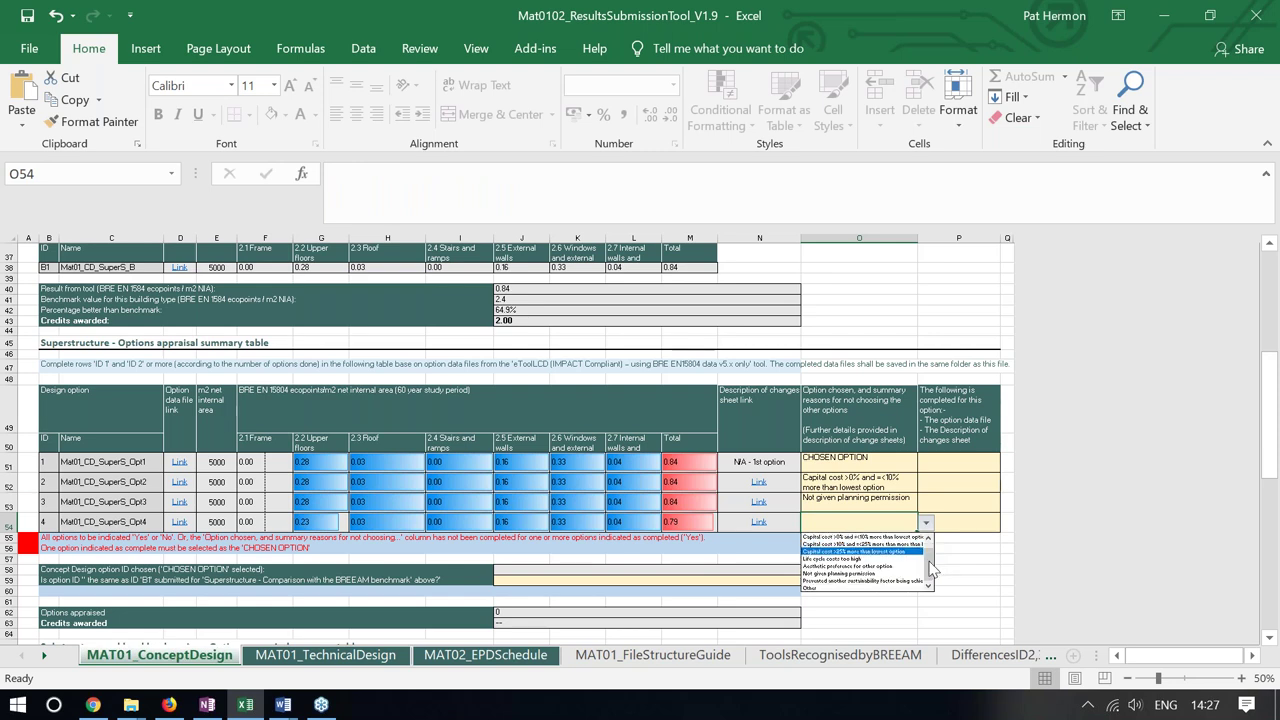
pyautogui.click(876, 589)
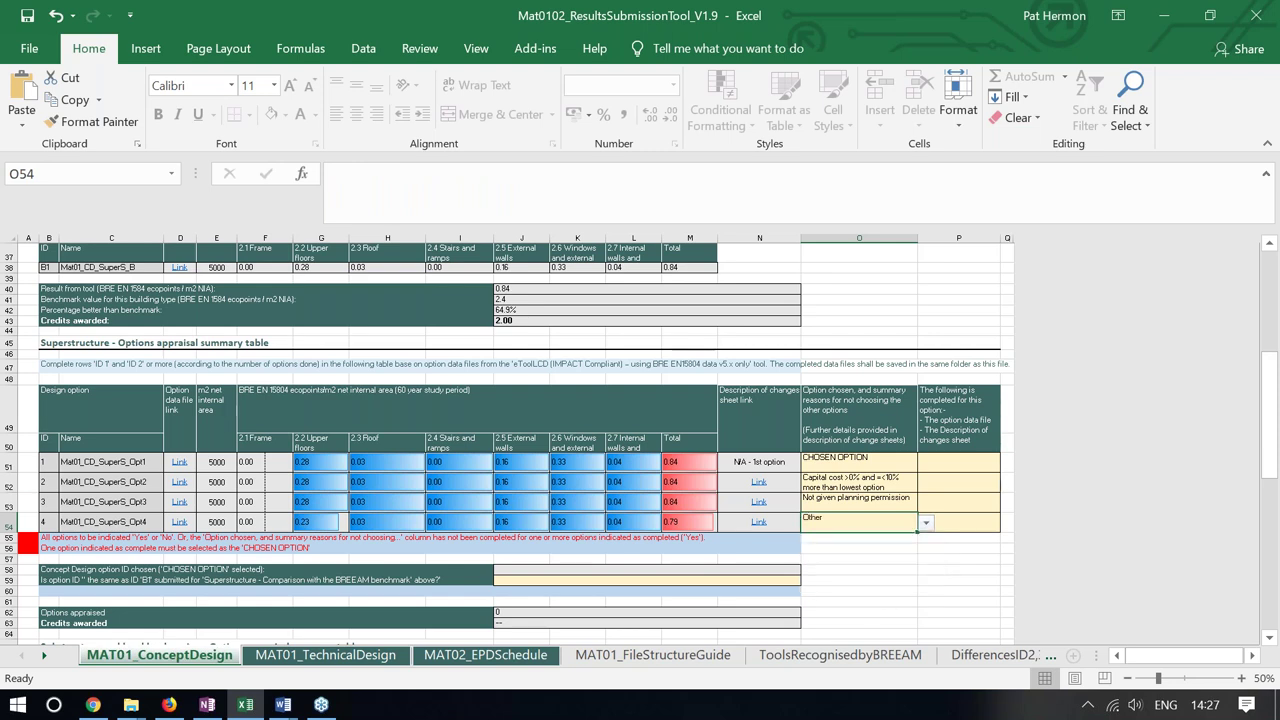
# Indicate Yes for all four superstructure options in the column on completed option data files and description of changes sheets
pyautogui.click(956, 469)
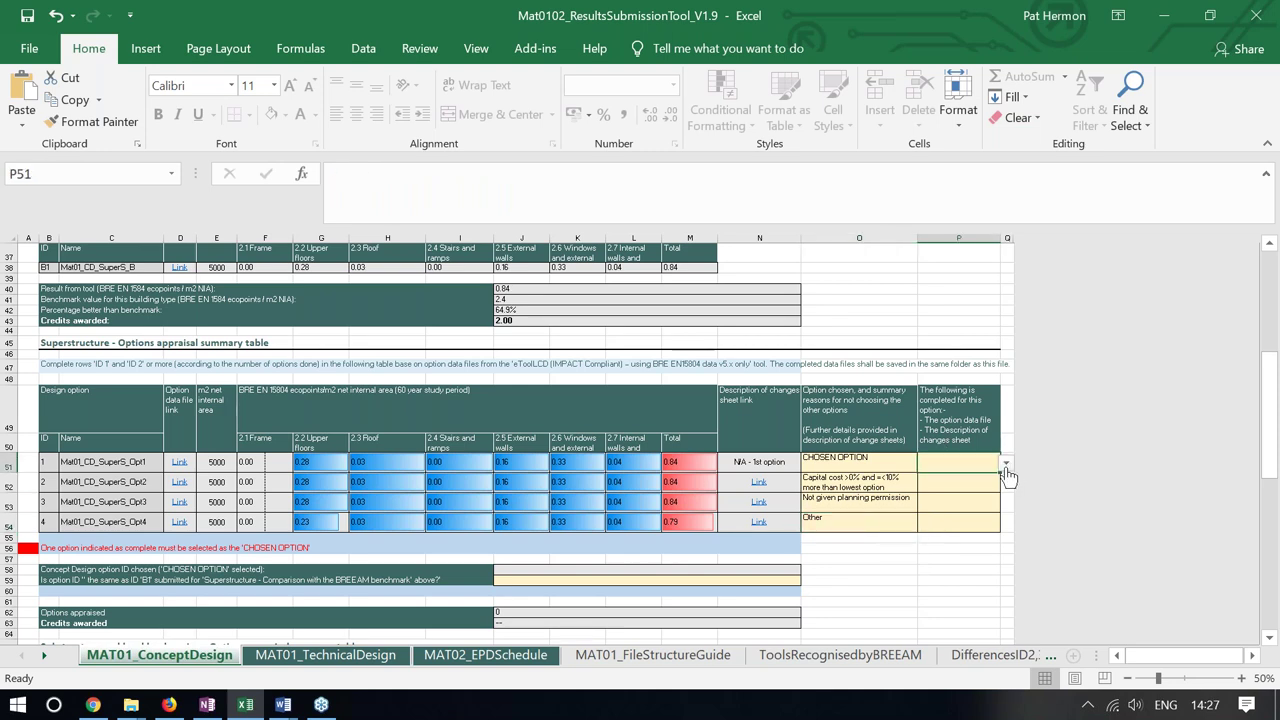
pyautogui.click(1005, 463)
pyautogui.click(994, 478)
pyautogui.click(978, 487)
pyautogui.click(1005, 483)
pyautogui.click(978, 497)
pyautogui.click(980, 506)
pyautogui.click(1006, 507)
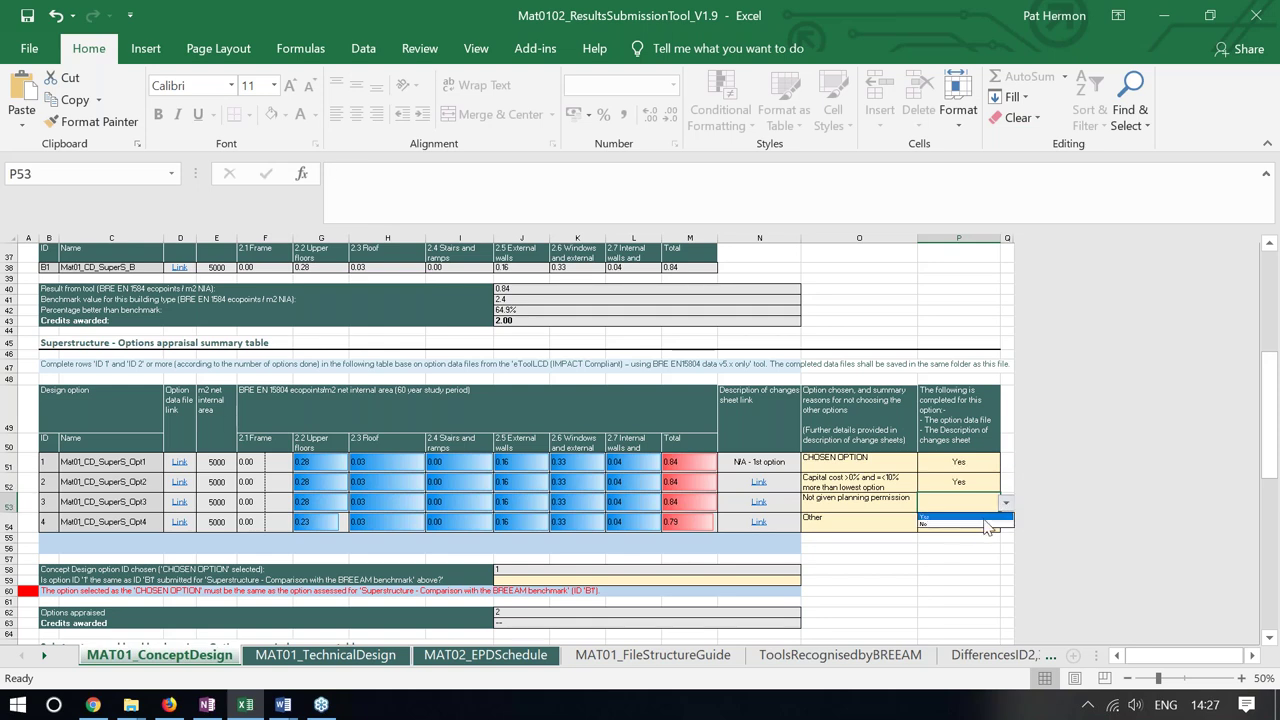
pyautogui.click(977, 517)
pyautogui.click(978, 526)
pyautogui.click(1005, 522)
pyautogui.click(978, 538)
pyautogui.click(946, 593)
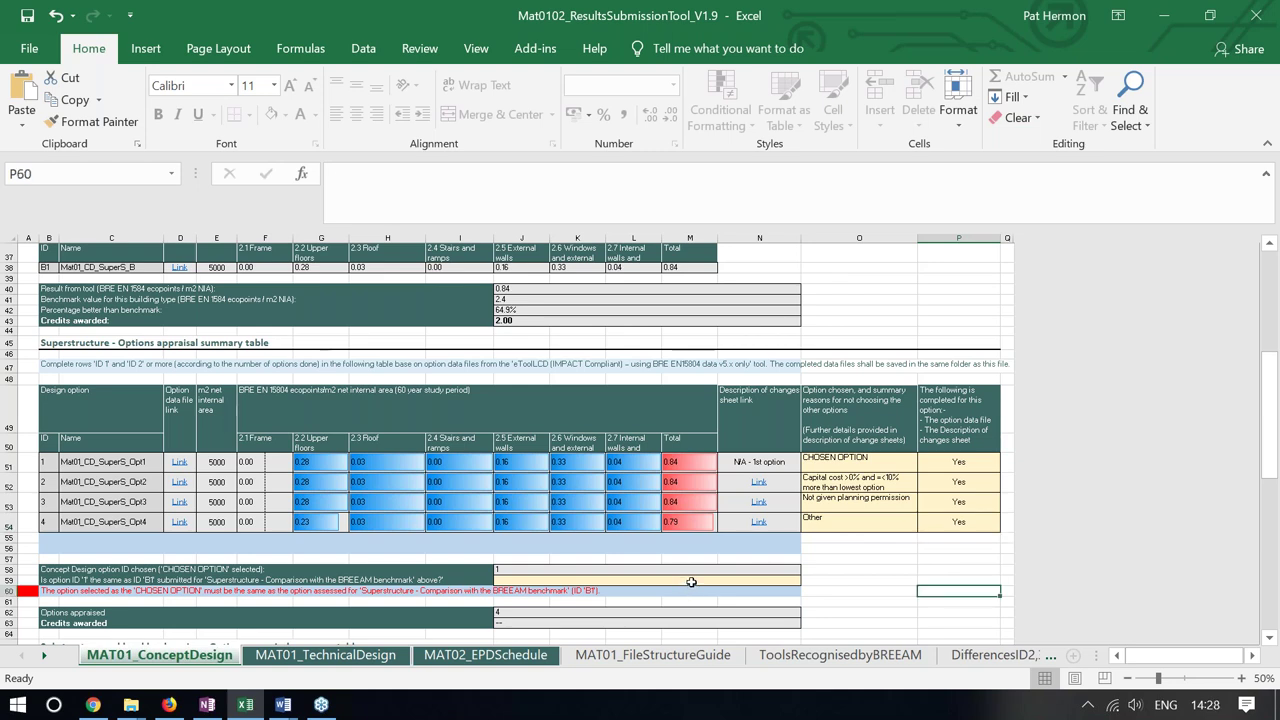
# Answer Yes to whether chosen option ID 1 is the same as ID B1 submitted for the superstructure benchmark comparison
pyautogui.click(691, 582)
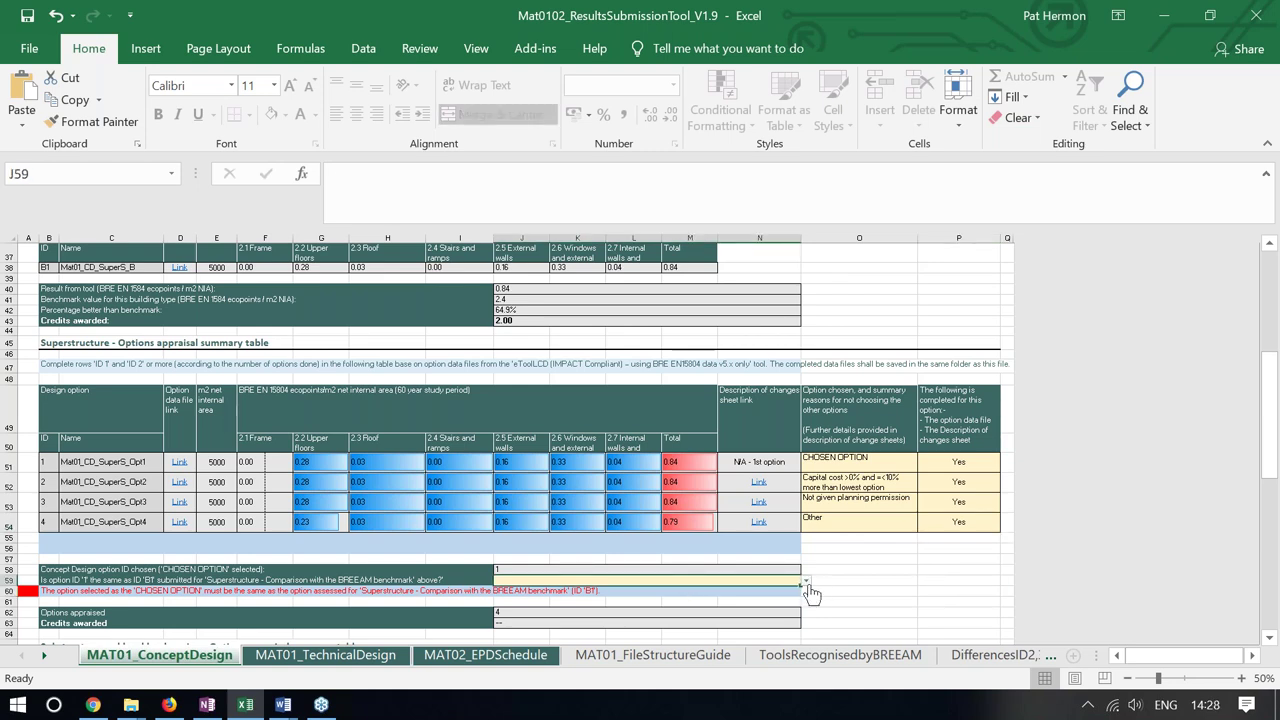
pyautogui.click(806, 581)
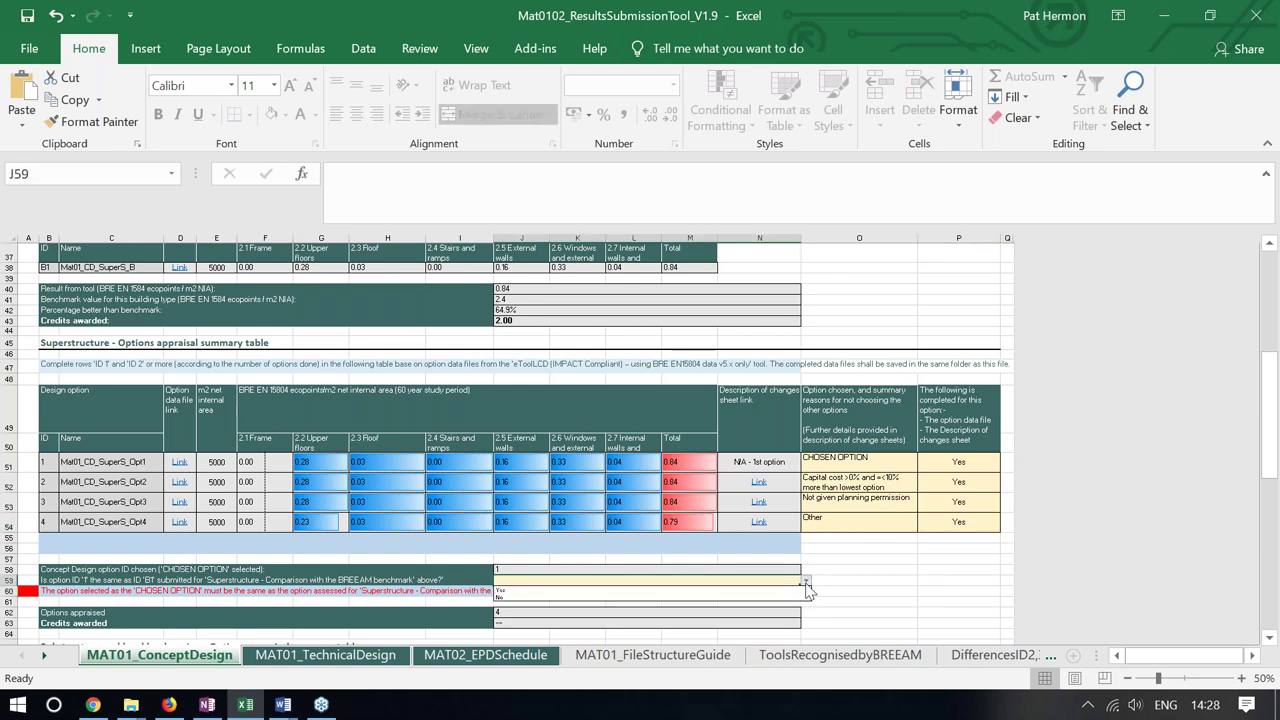
pyautogui.click(591, 590)
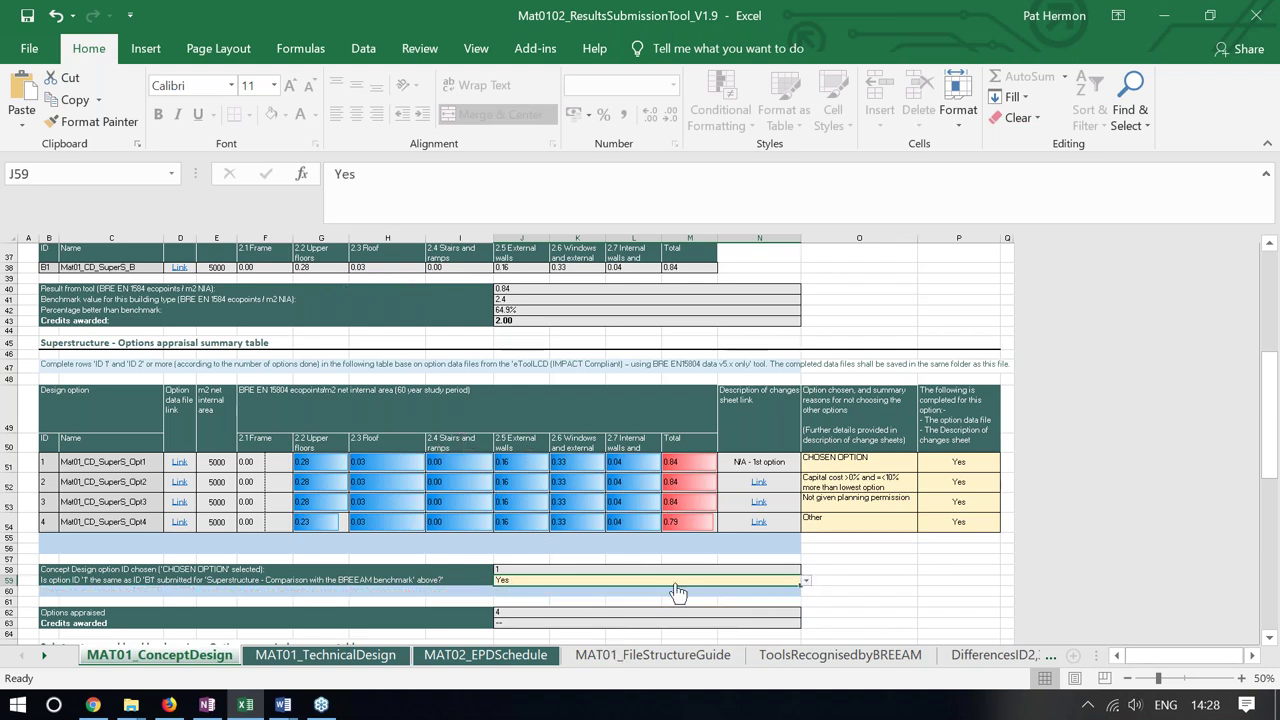
pyautogui.click(821, 600)
# Review the completed superstructure sections and the substructure and hard landscaping options appraisal table on the Concept Design sheet
pyautogui.scroll(-3, 815, 600)
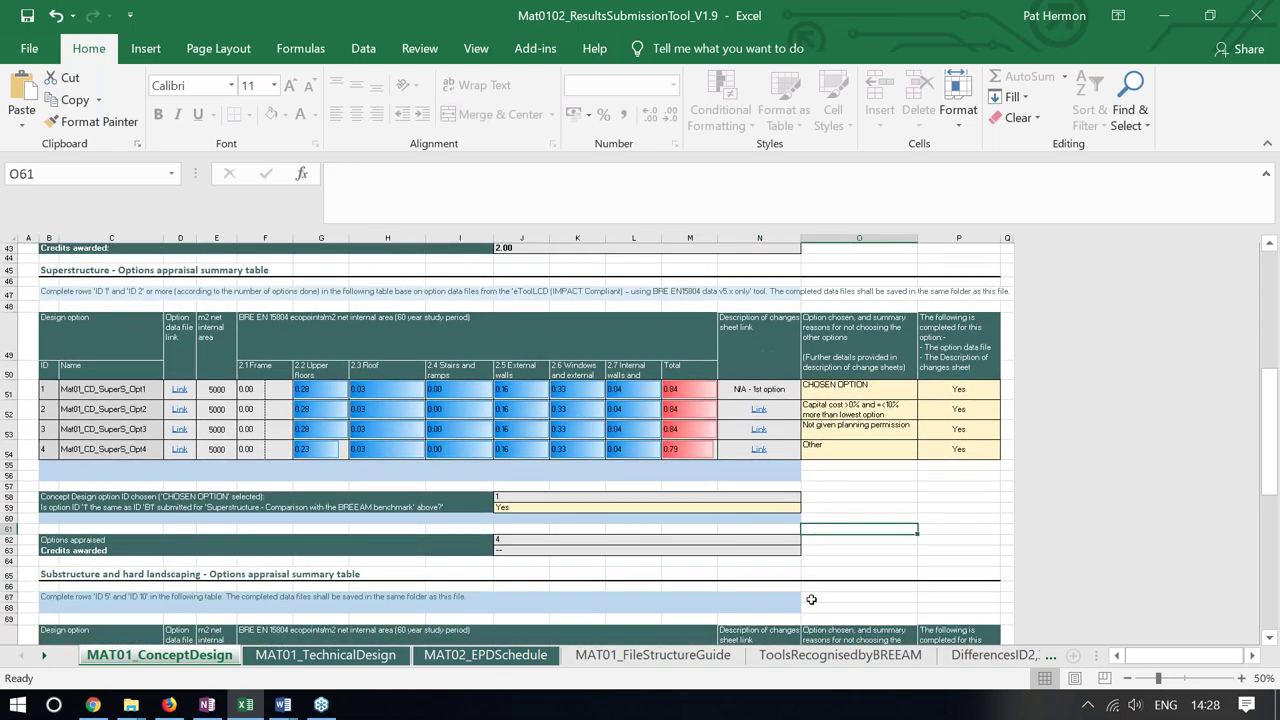
pyautogui.scroll(-1, 805, 598)
pyautogui.scroll(4, 795, 596)
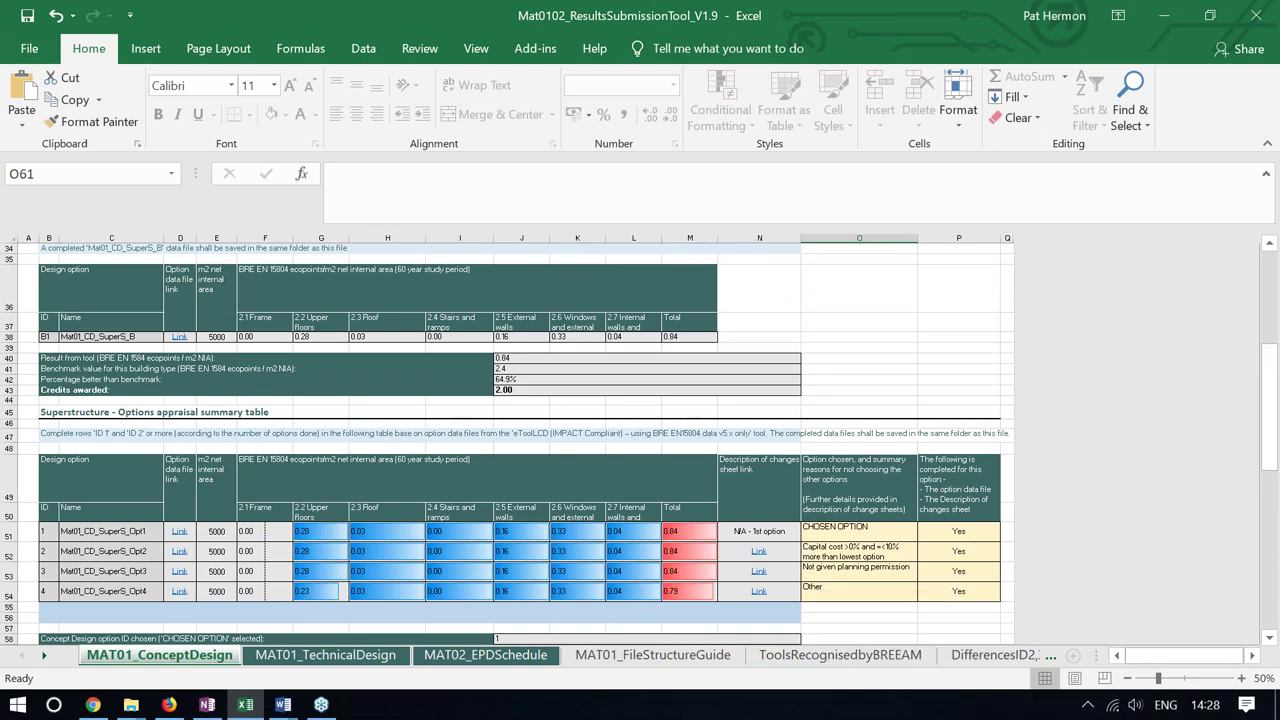
pyautogui.scroll(-5, 850, 554)
pyautogui.scroll(-5, 850, 554)
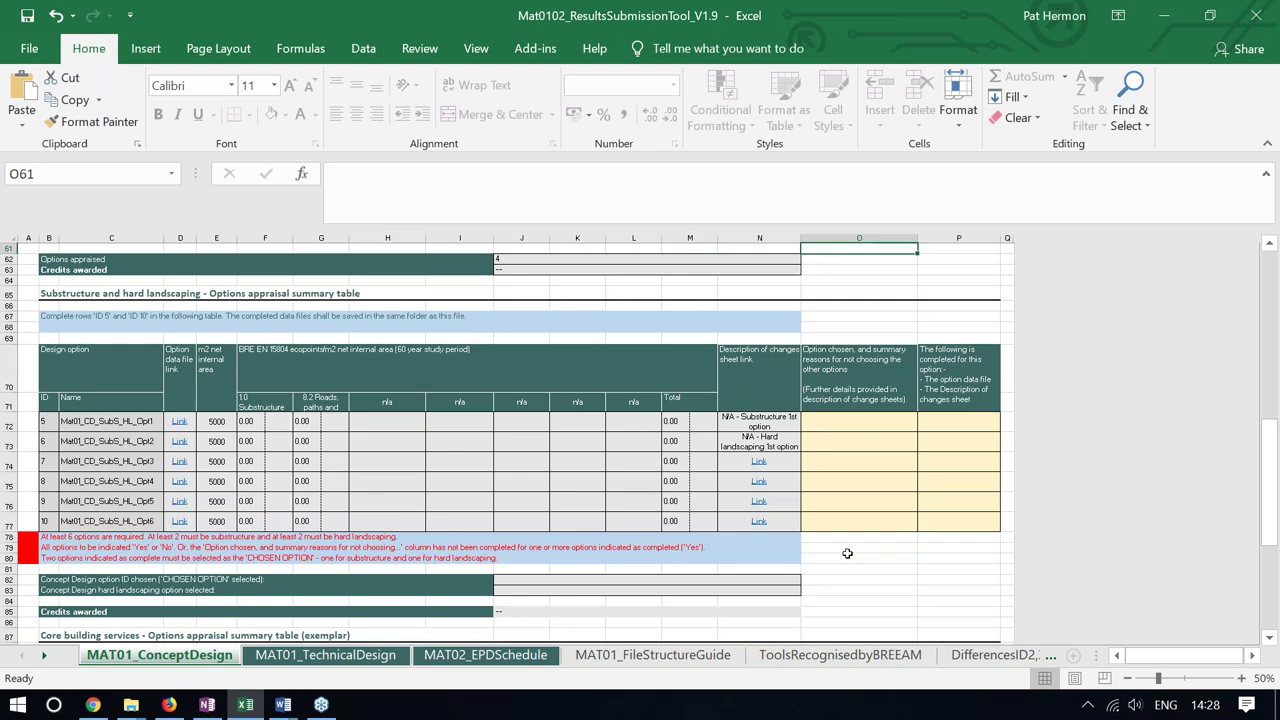
pyautogui.scroll(17, 847, 553)
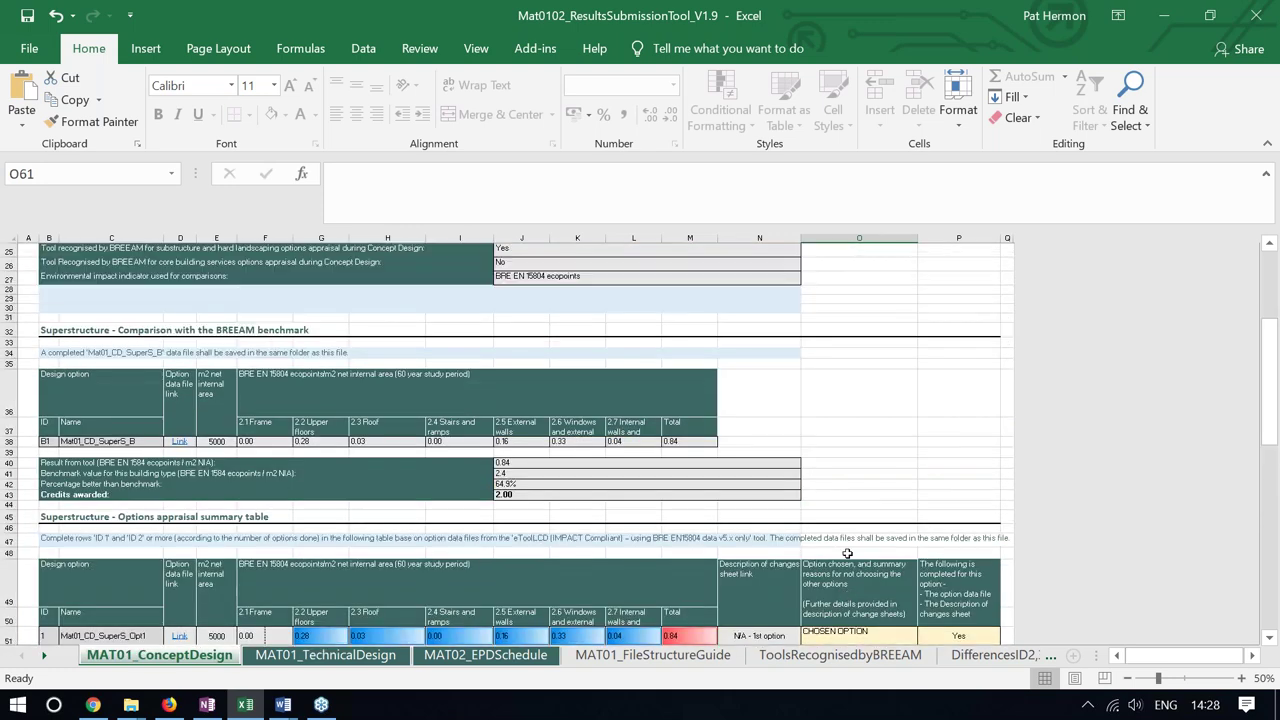
# Answer No to whether the substructure and hard landscaping options appraisal has been done during Concept Design
pyautogui.scroll(-3, 847, 553)
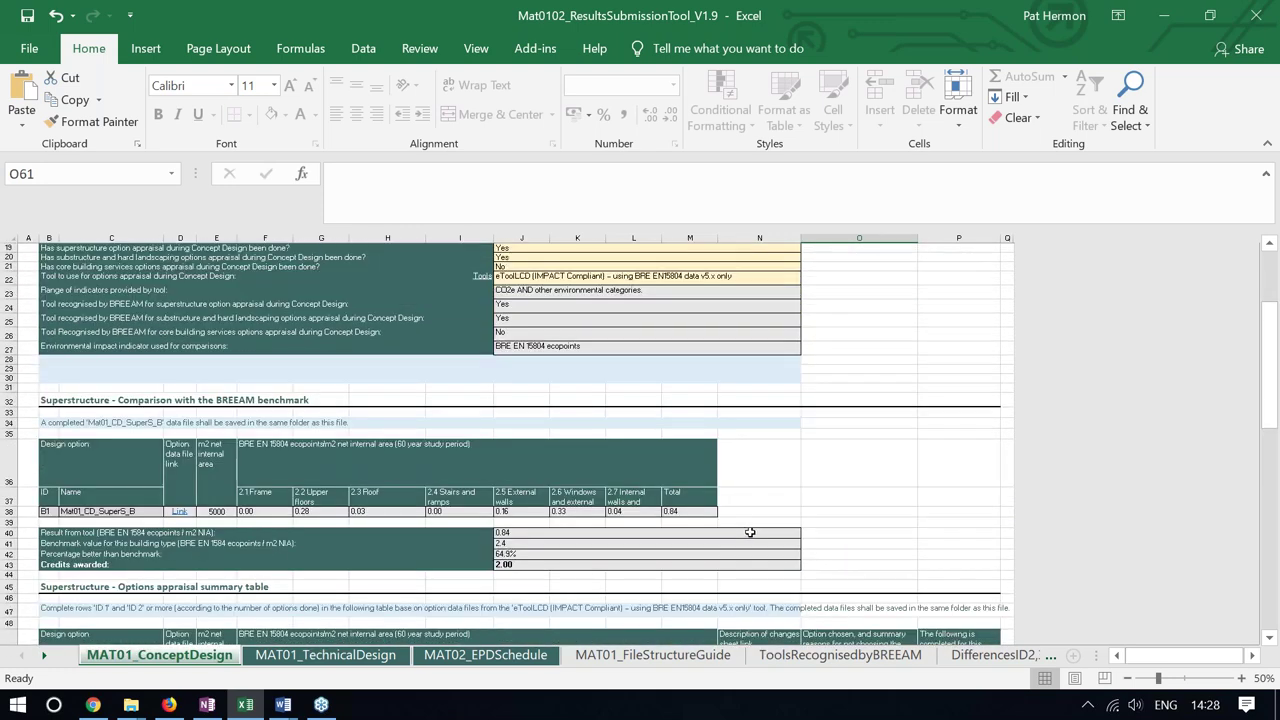
pyautogui.scroll(-4, 750, 532)
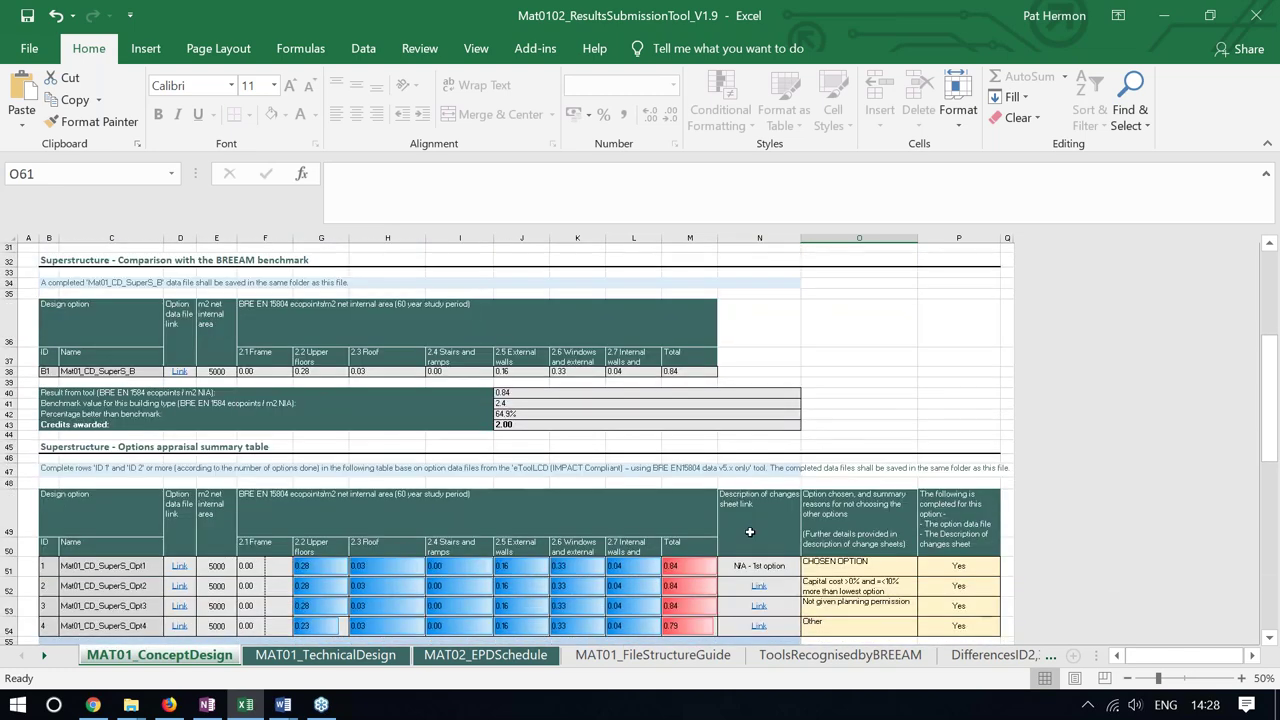
pyautogui.scroll(8, 750, 532)
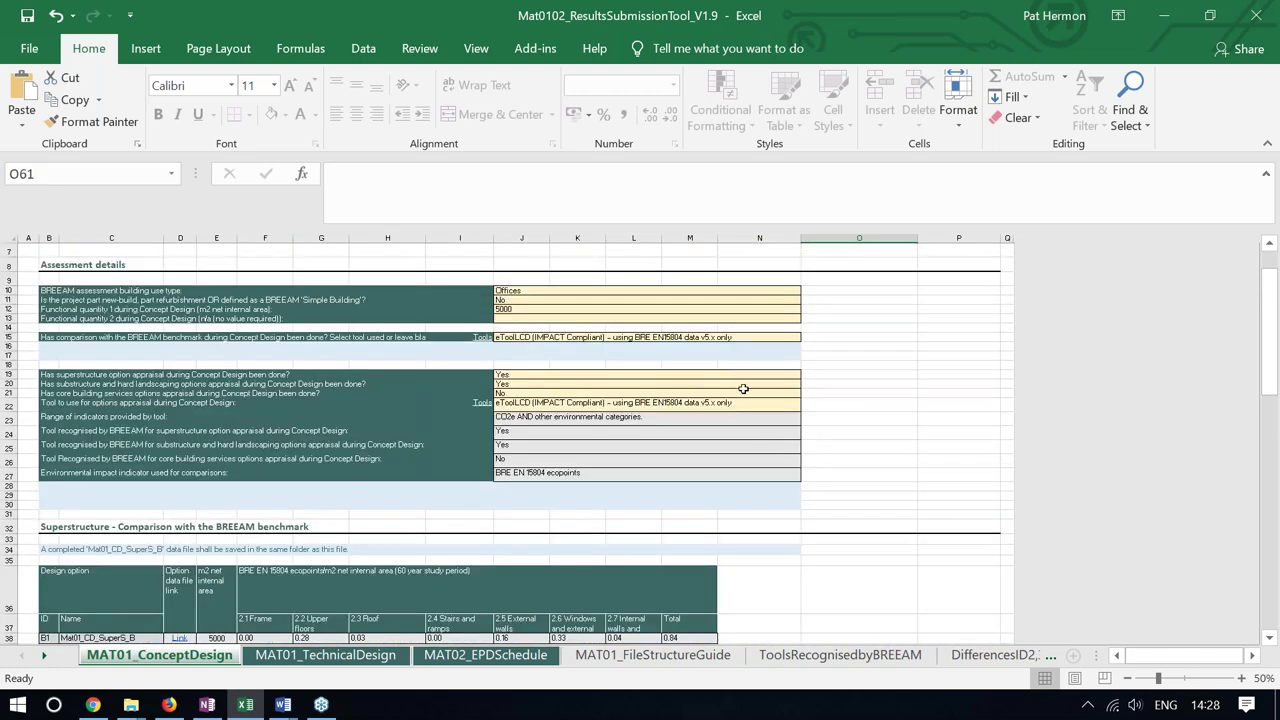
pyautogui.click(743, 386)
pyautogui.click(806, 387)
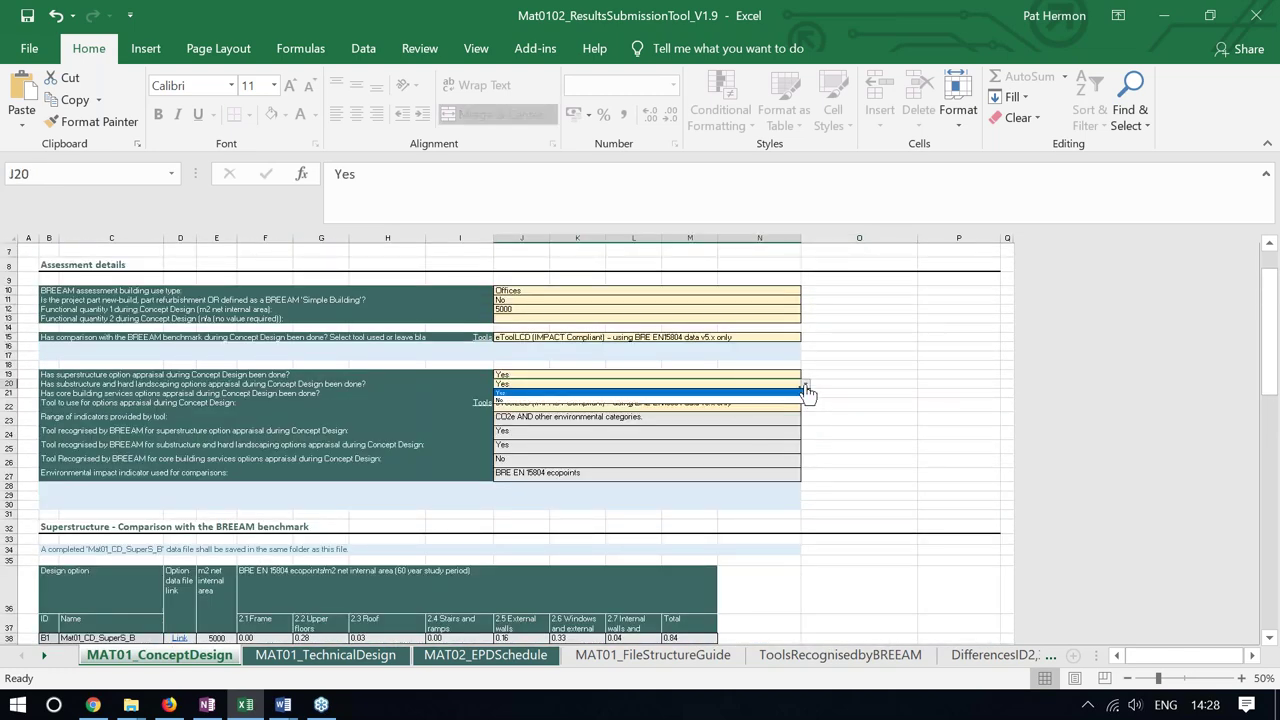
pyautogui.click(775, 393)
pyautogui.click(806, 386)
pyautogui.click(788, 401)
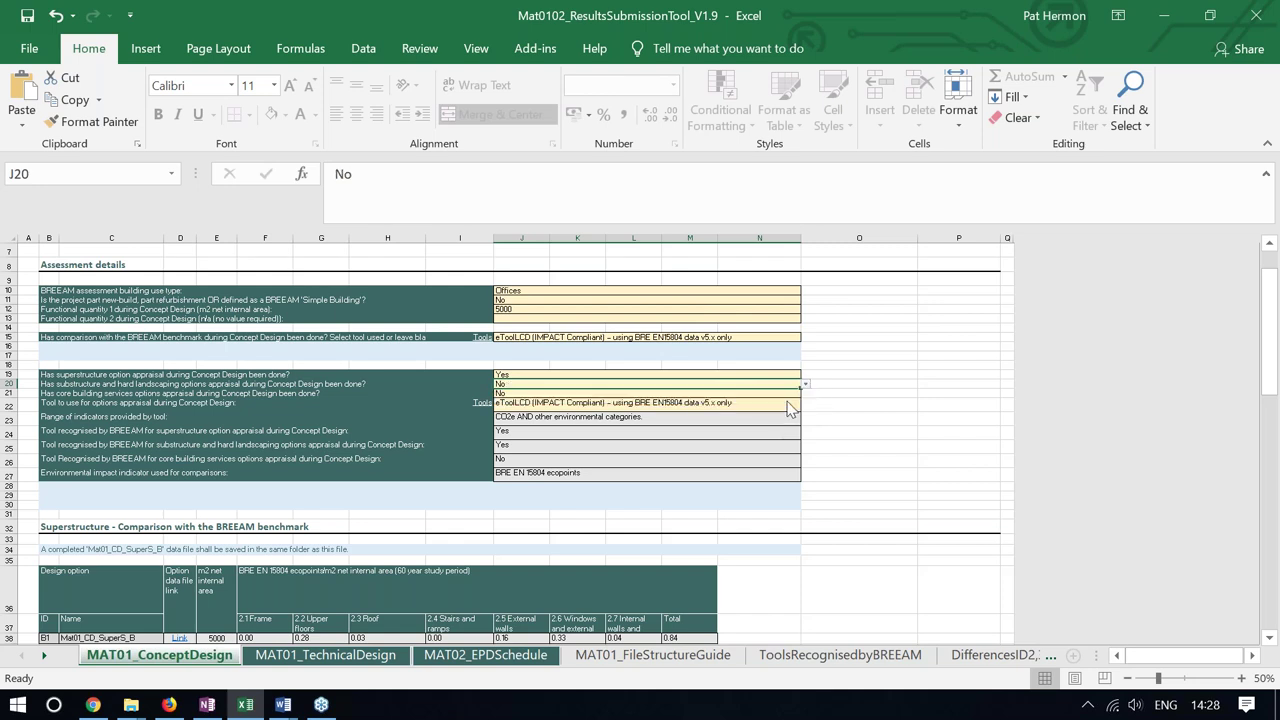
pyautogui.click(748, 489)
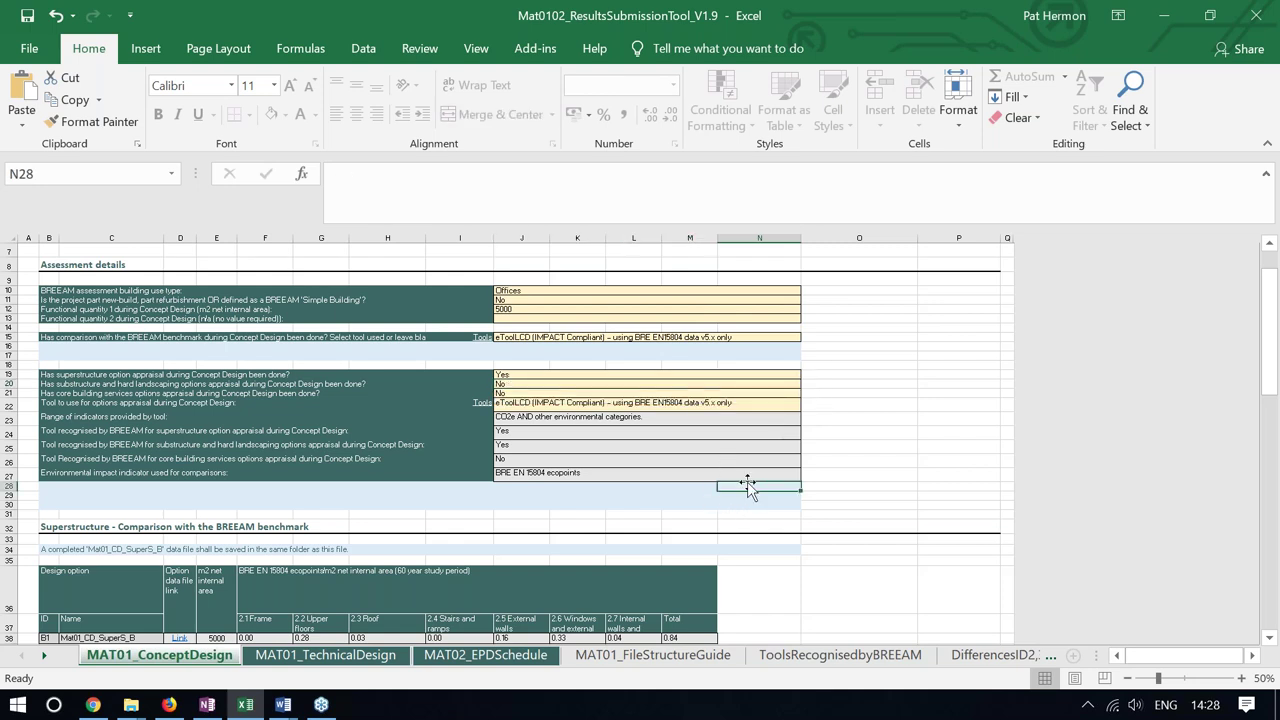
# Check the superstructure options appraisal credits awarded and the substructure and hard landscaping section on the Concept Design sheet
pyautogui.scroll(2, 748, 489)
pyautogui.scroll(-6, 748, 489)
pyautogui.scroll(-7, 764, 509)
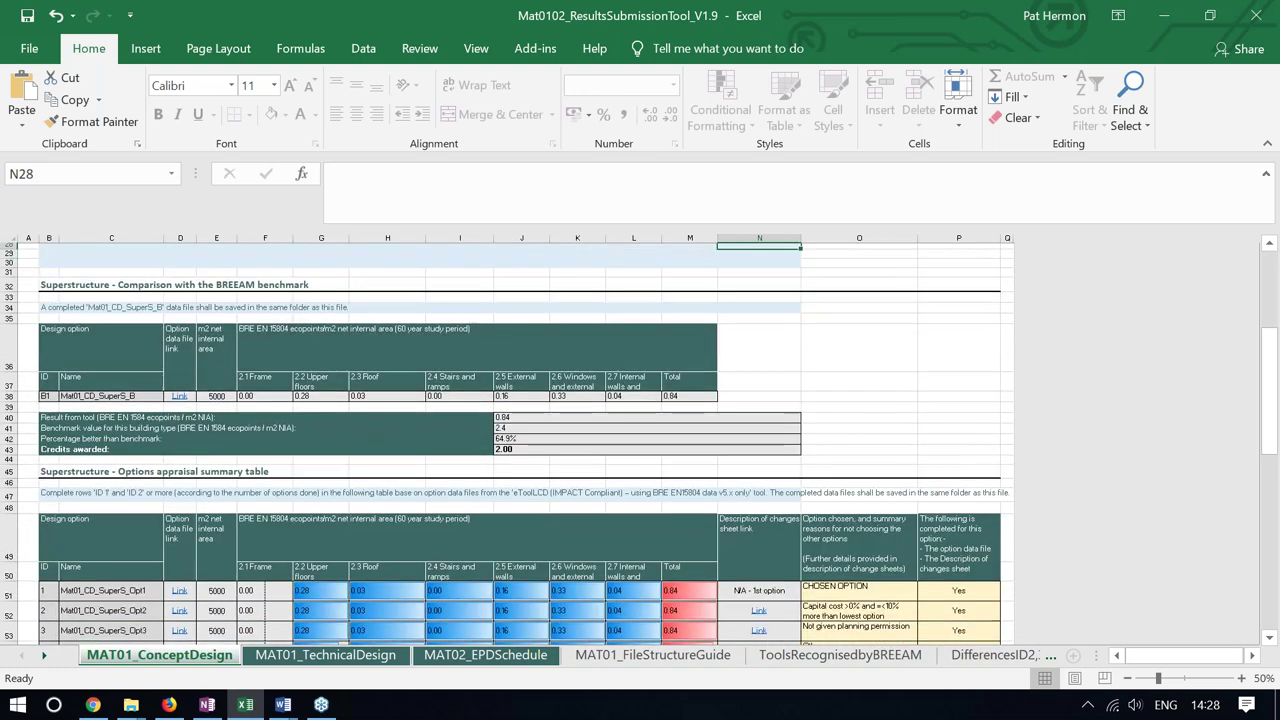
pyautogui.scroll(-2, 762, 518)
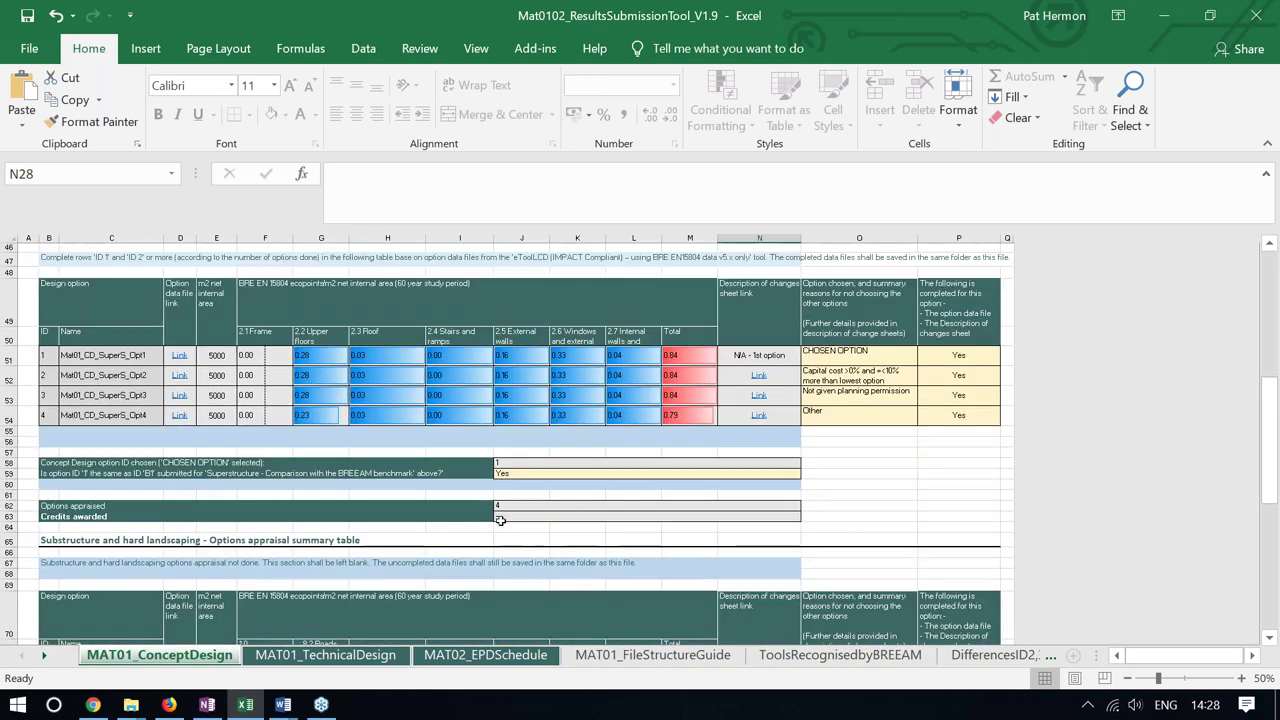
pyautogui.click(556, 517)
pyautogui.scroll(-11, 559, 525)
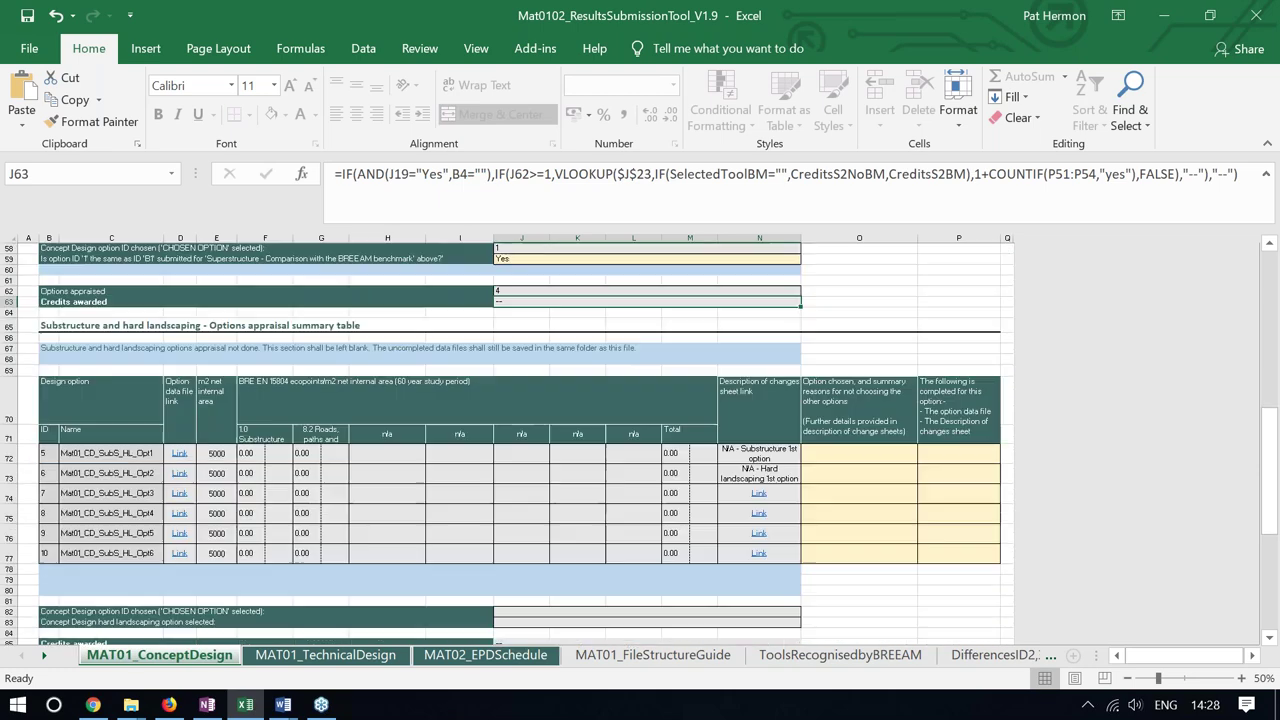
# Confirm Yes for all three submission statements: this file, the Mat01_CD_SuperS_B.xlsx and option data files, and the submission method
pyautogui.scroll(-5, 559, 525)
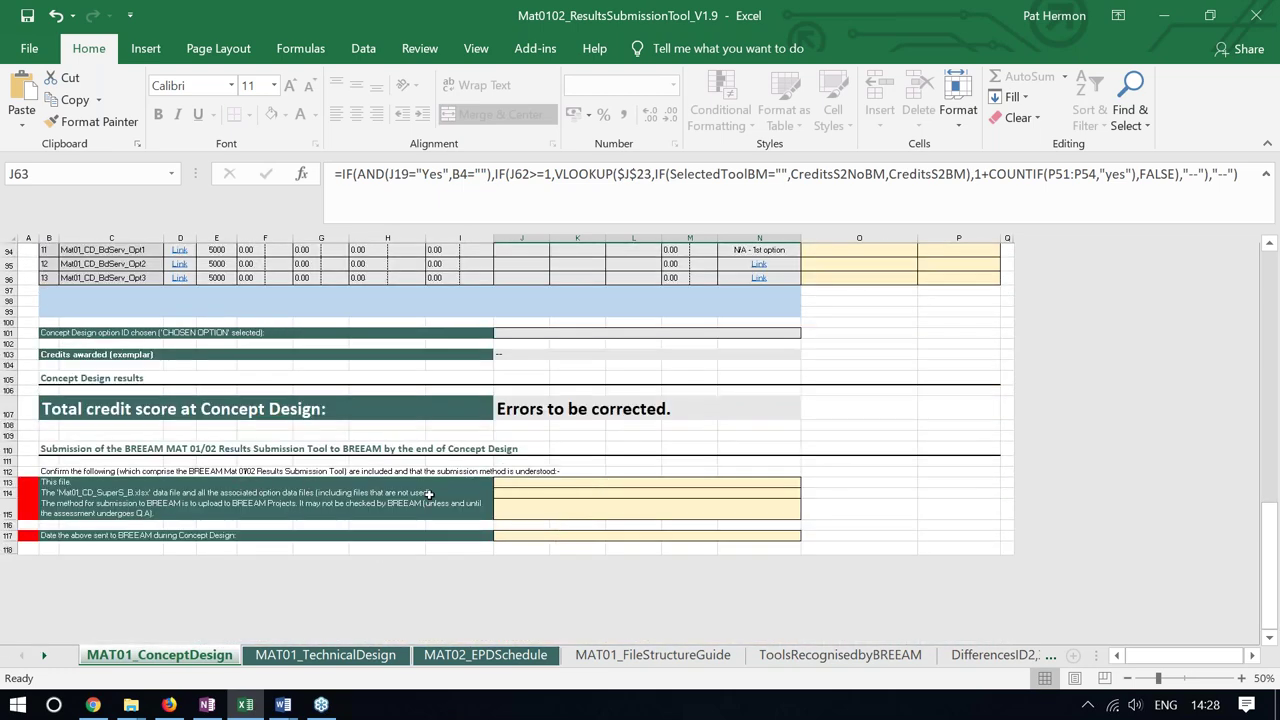
pyautogui.click(695, 484)
pyautogui.click(805, 483)
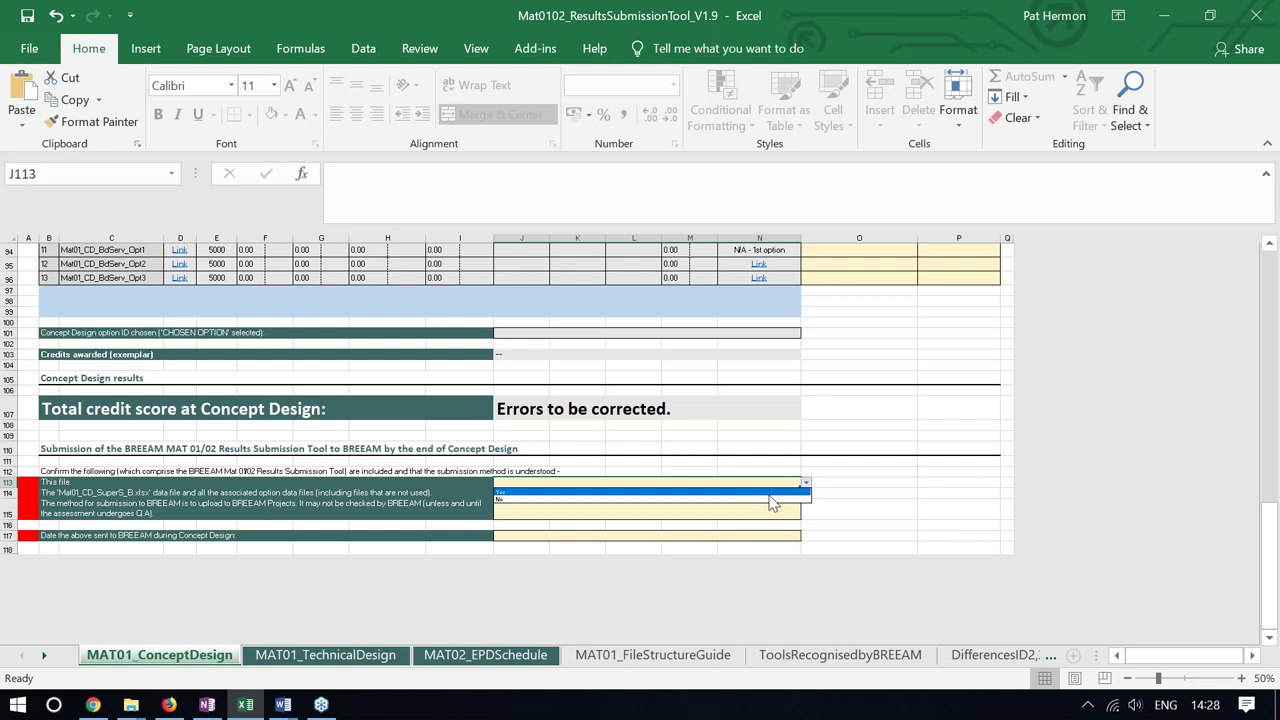
pyautogui.click(770, 492)
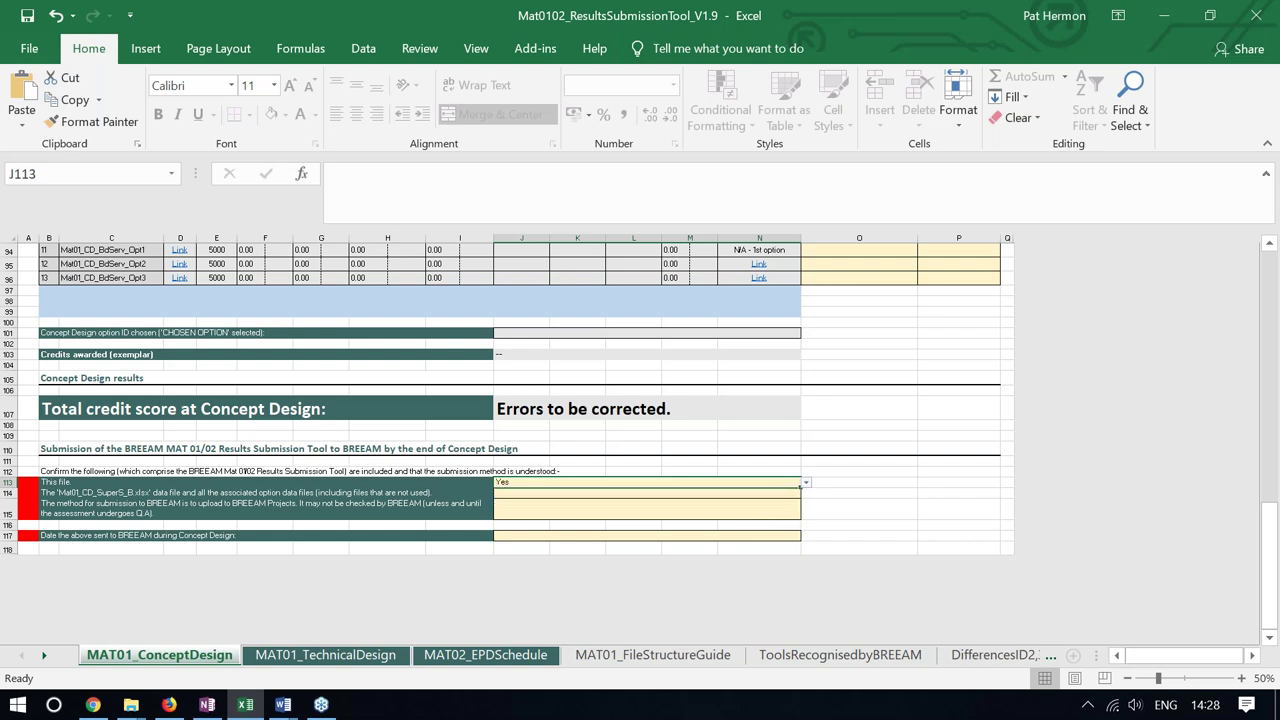
pyautogui.click(768, 500)
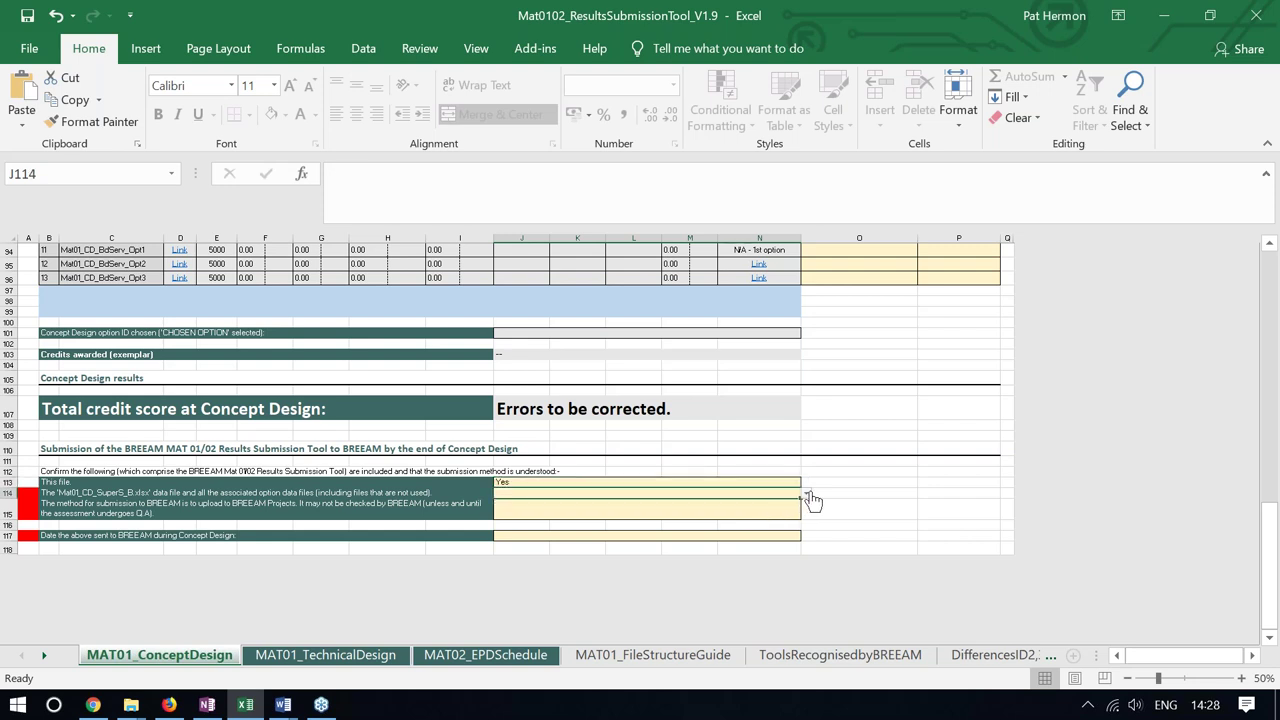
pyautogui.click(807, 495)
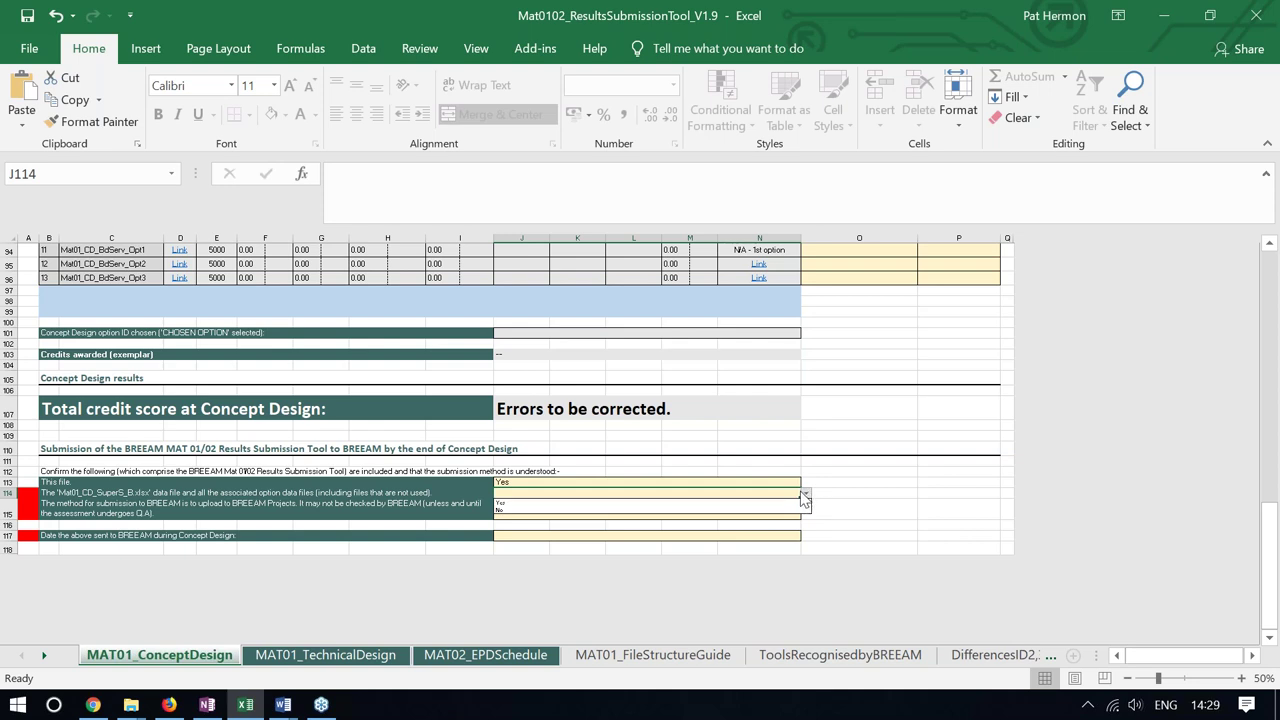
pyautogui.click(735, 504)
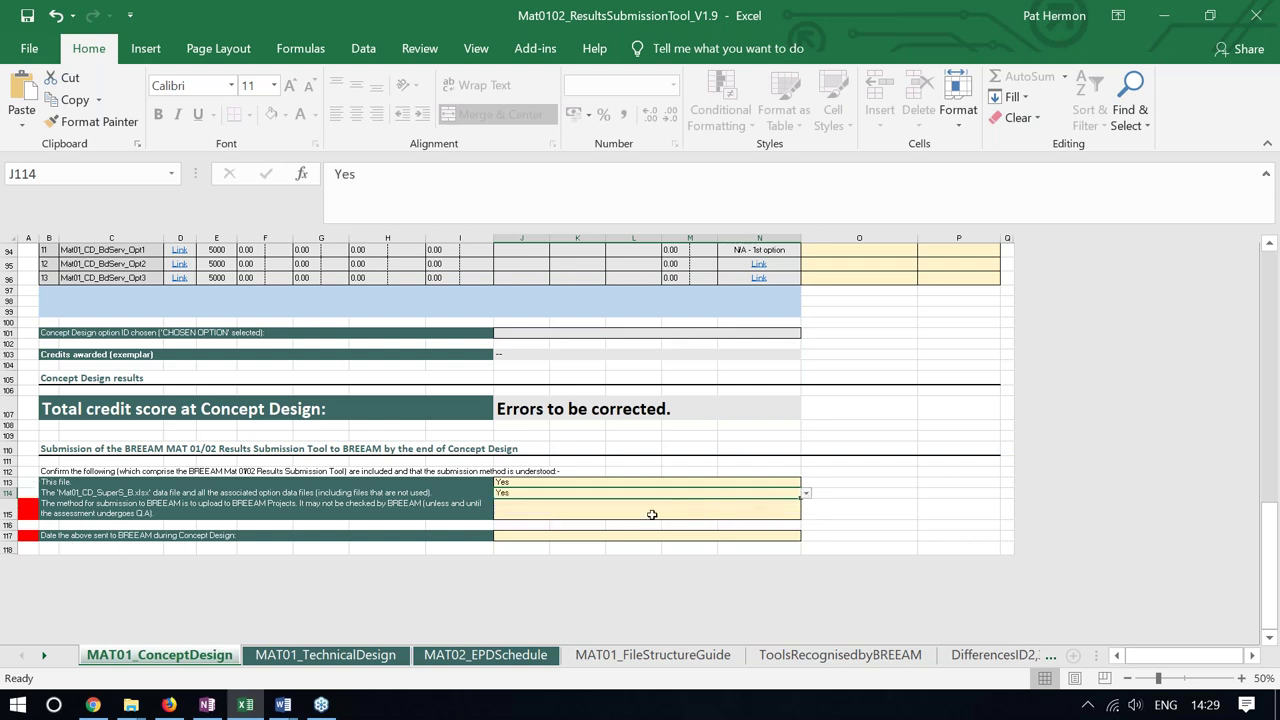
pyautogui.click(555, 511)
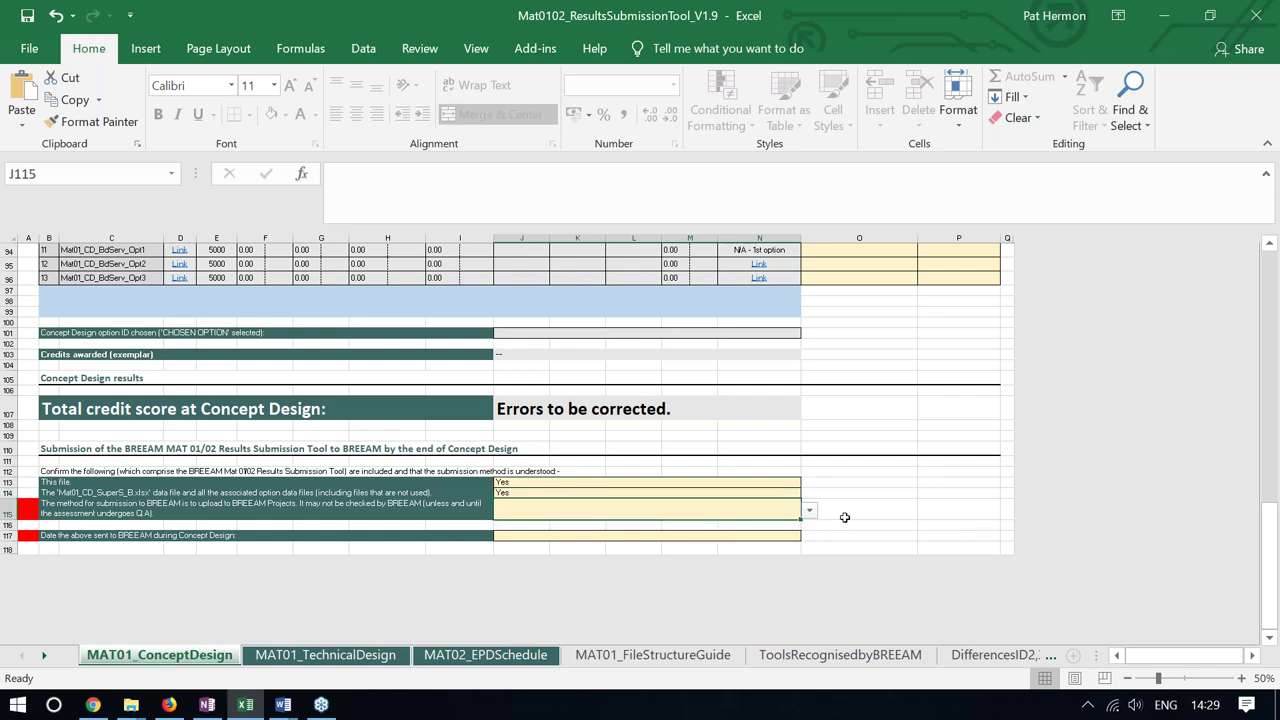
pyautogui.click(810, 515)
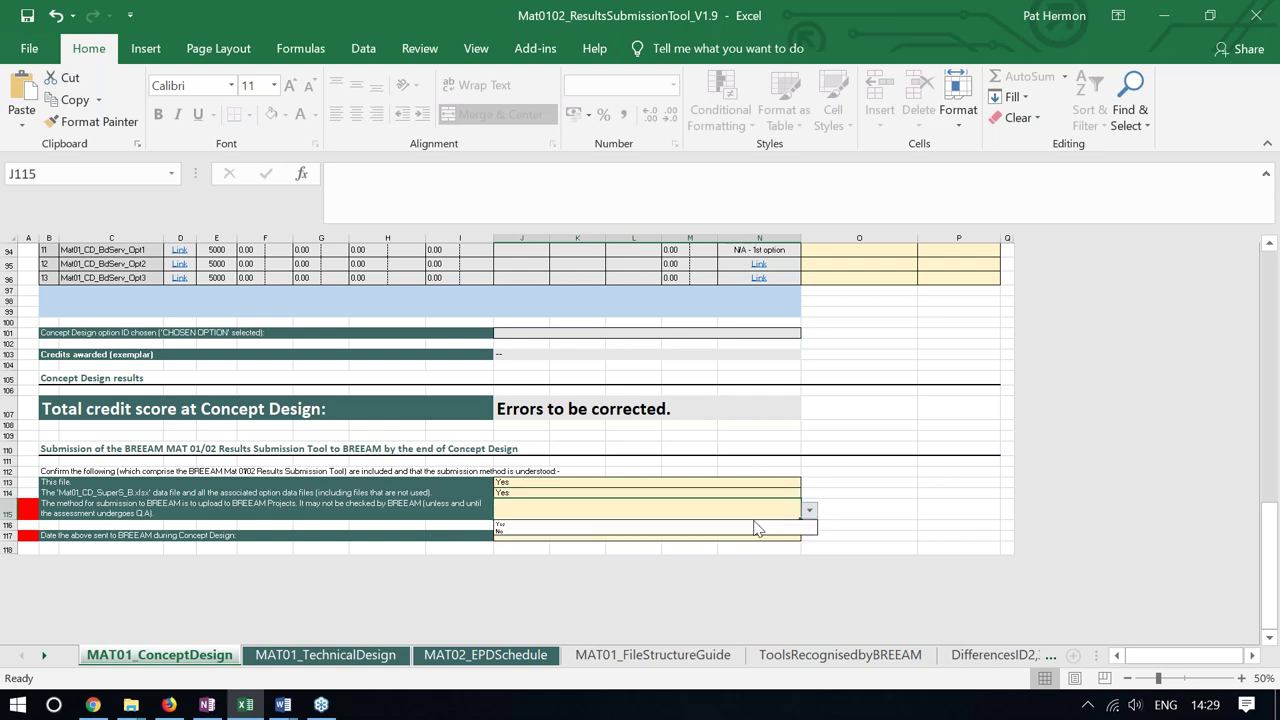
pyautogui.click(722, 524)
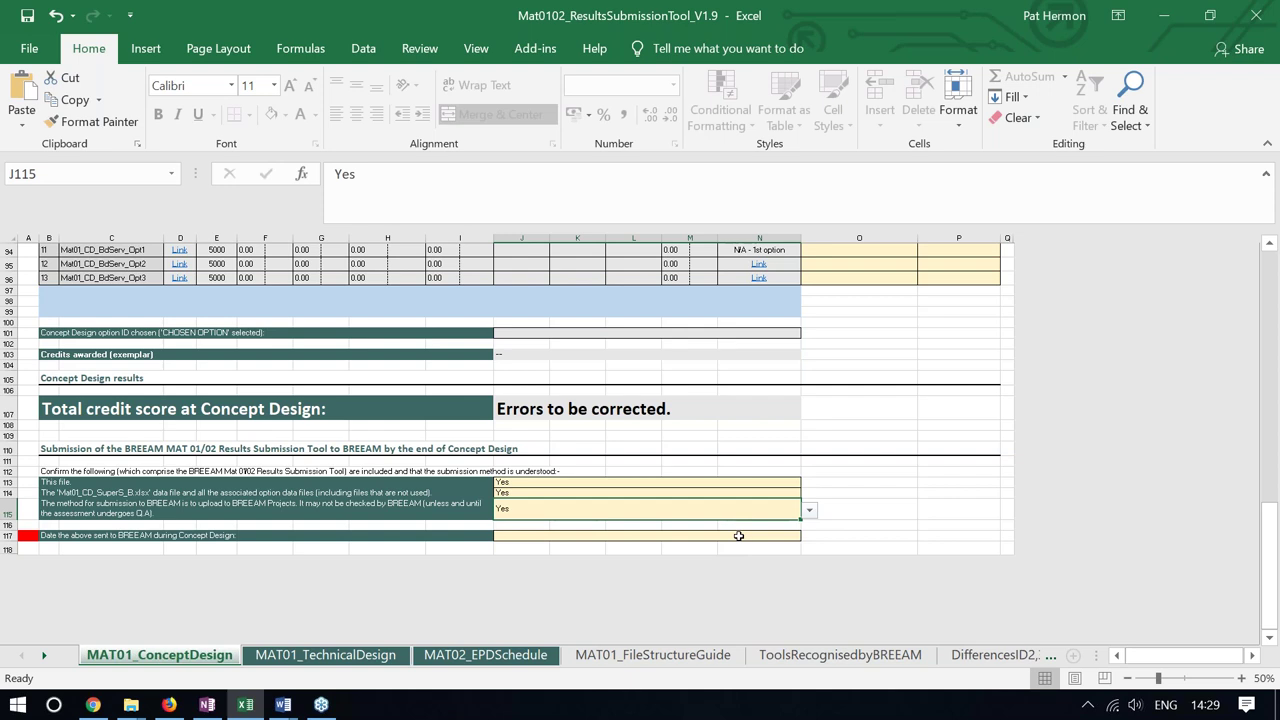
# Enter 6/12/2018 as the date the files were sent to BREEAM during Concept Design
pyautogui.click(738, 536)
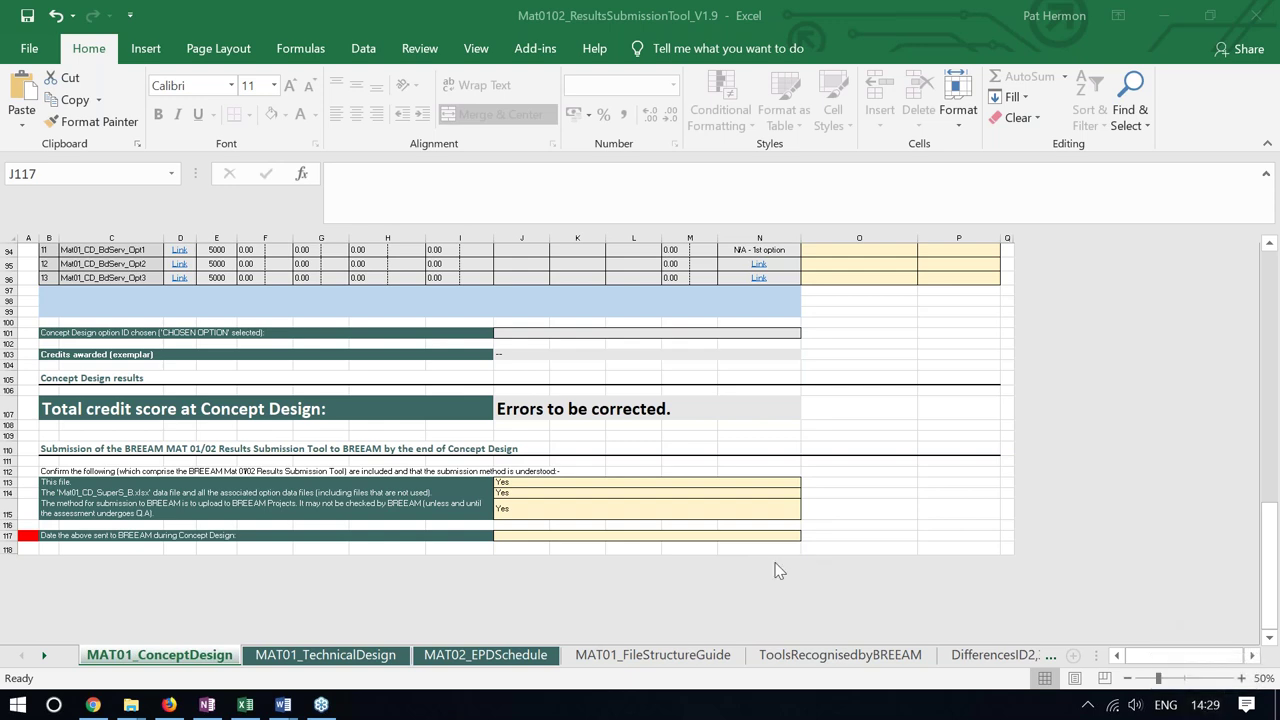
pyautogui.click(514, 544)
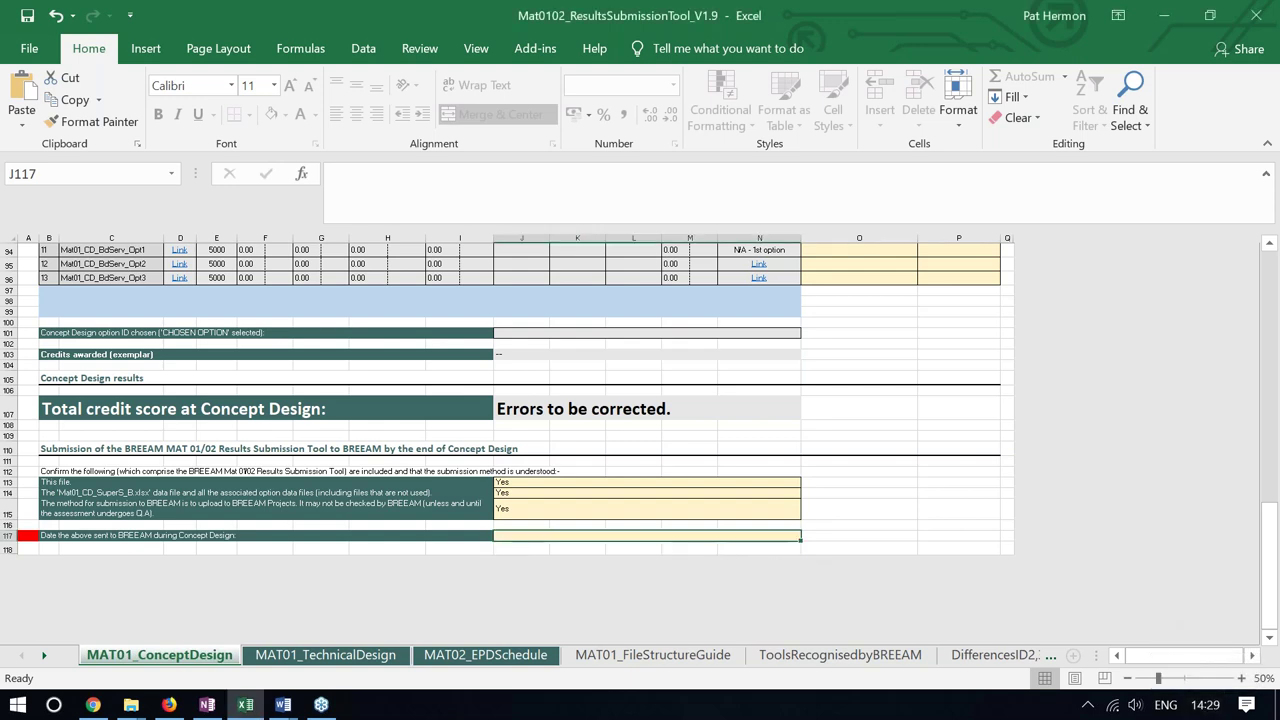
pyautogui.write('6/12')
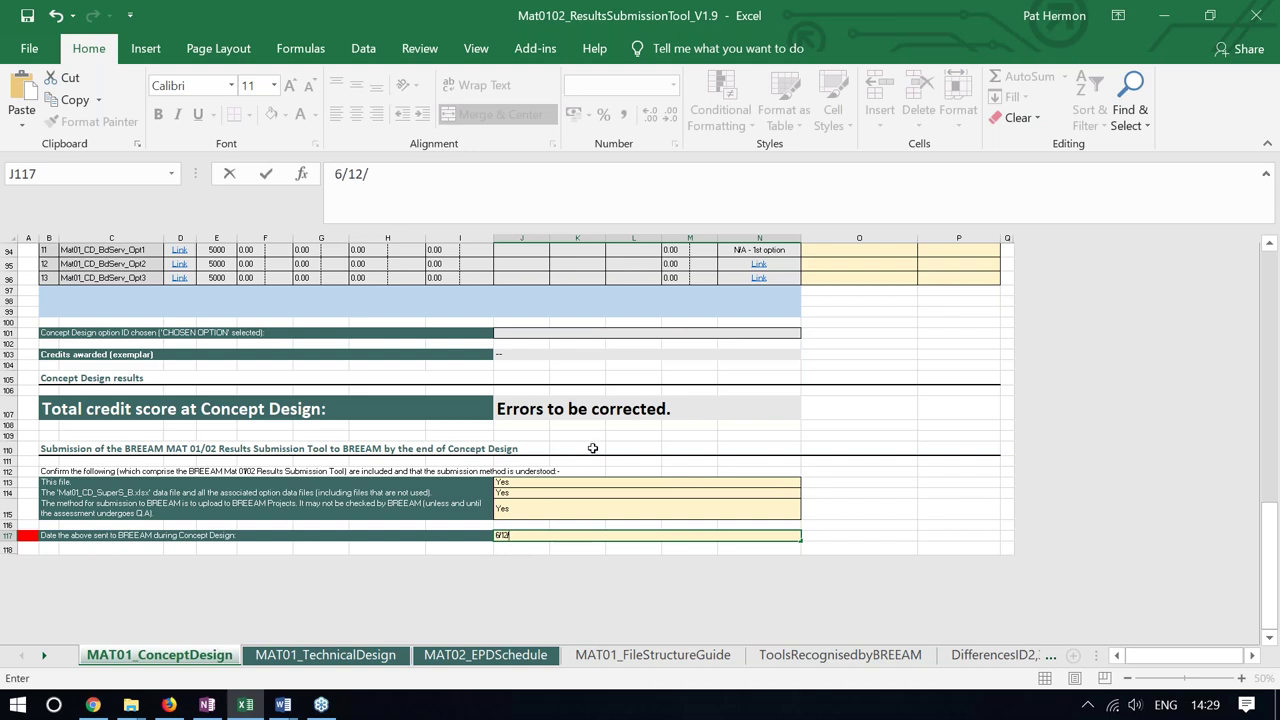
pyautogui.write('/2018')
pyautogui.press('Return')
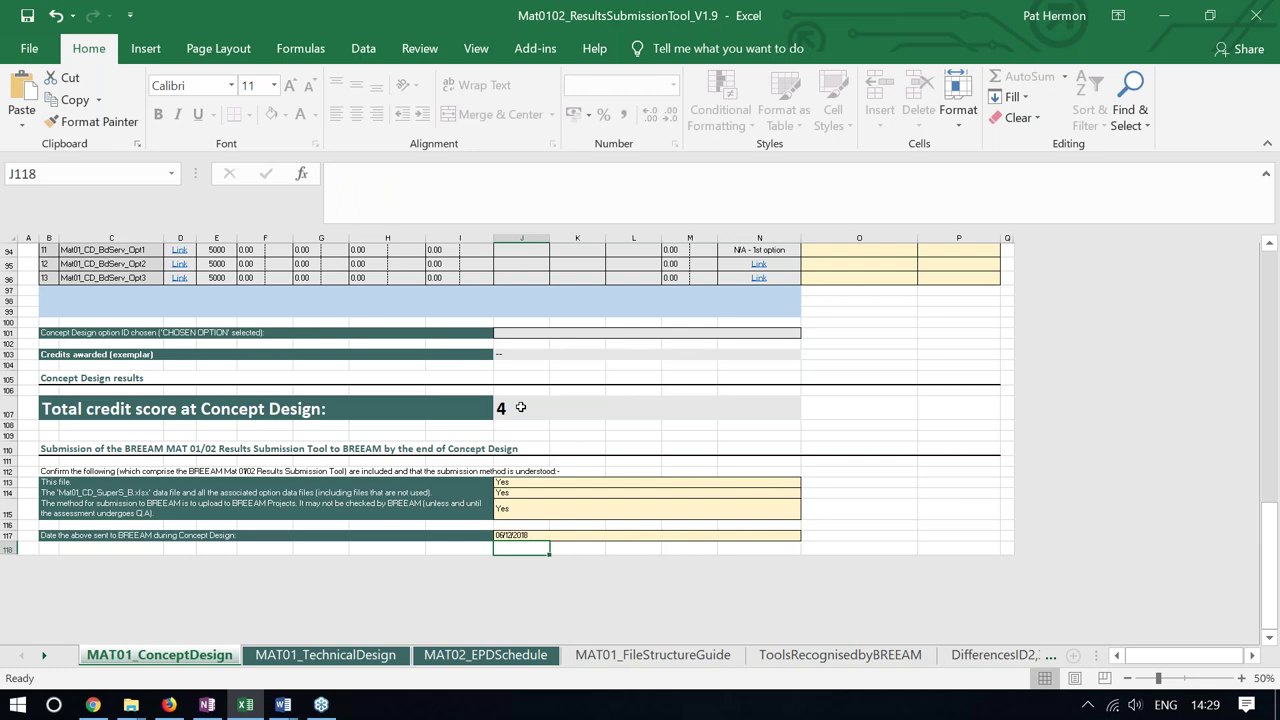
# Review the credits awarded for the superstructure benchmark comparison and the superstructure options appraisal
pyautogui.scroll(14, 520, 407)
pyautogui.scroll(3, 583, 480)
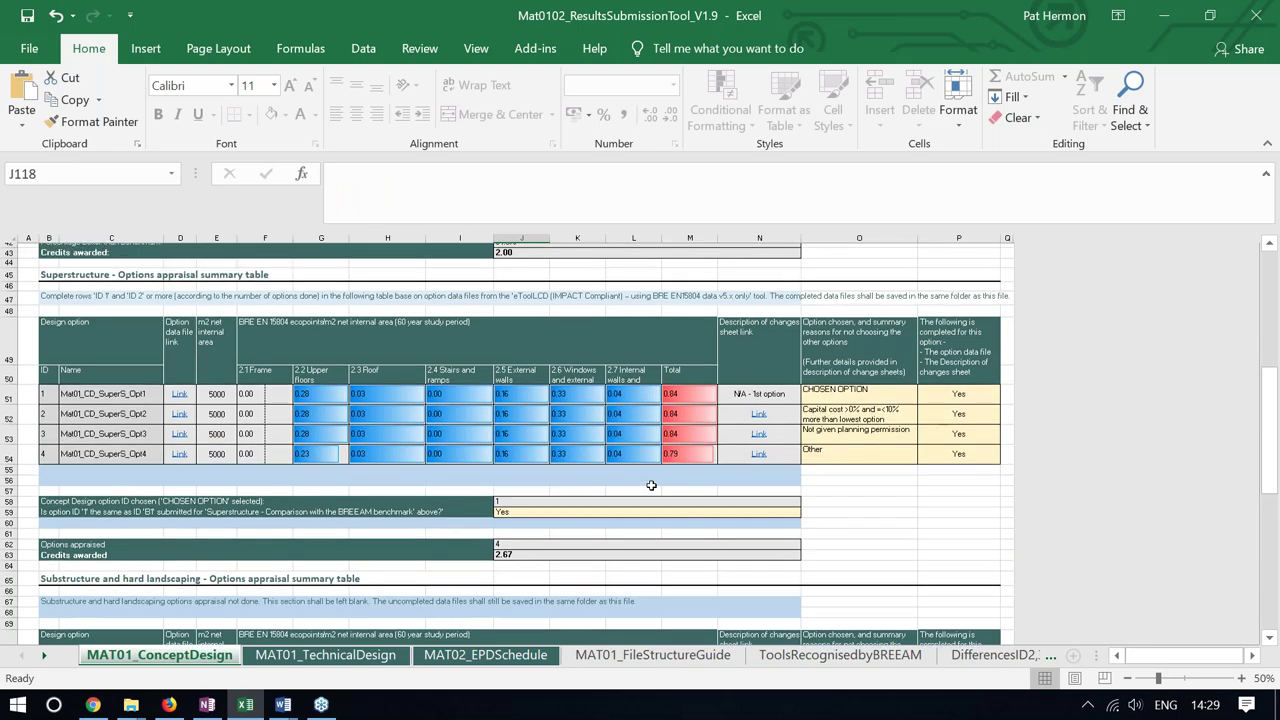
pyautogui.scroll(3, 651, 485)
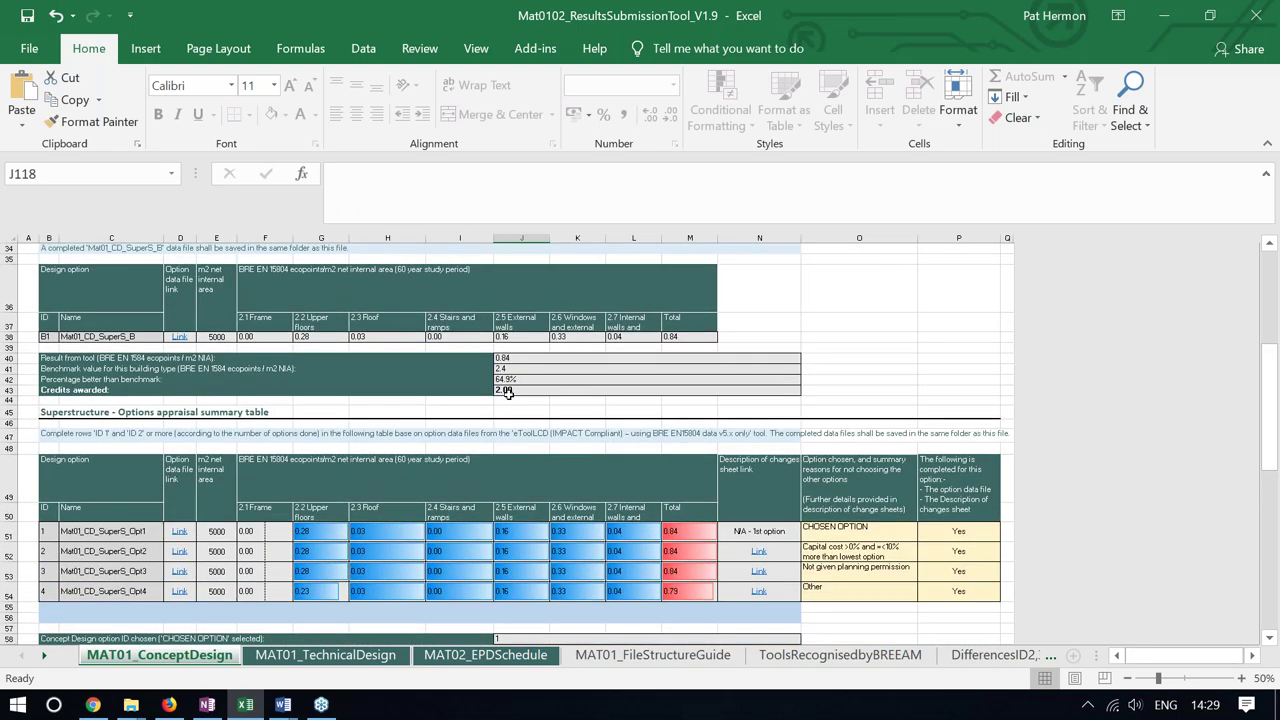
pyautogui.scroll(1, 545, 420)
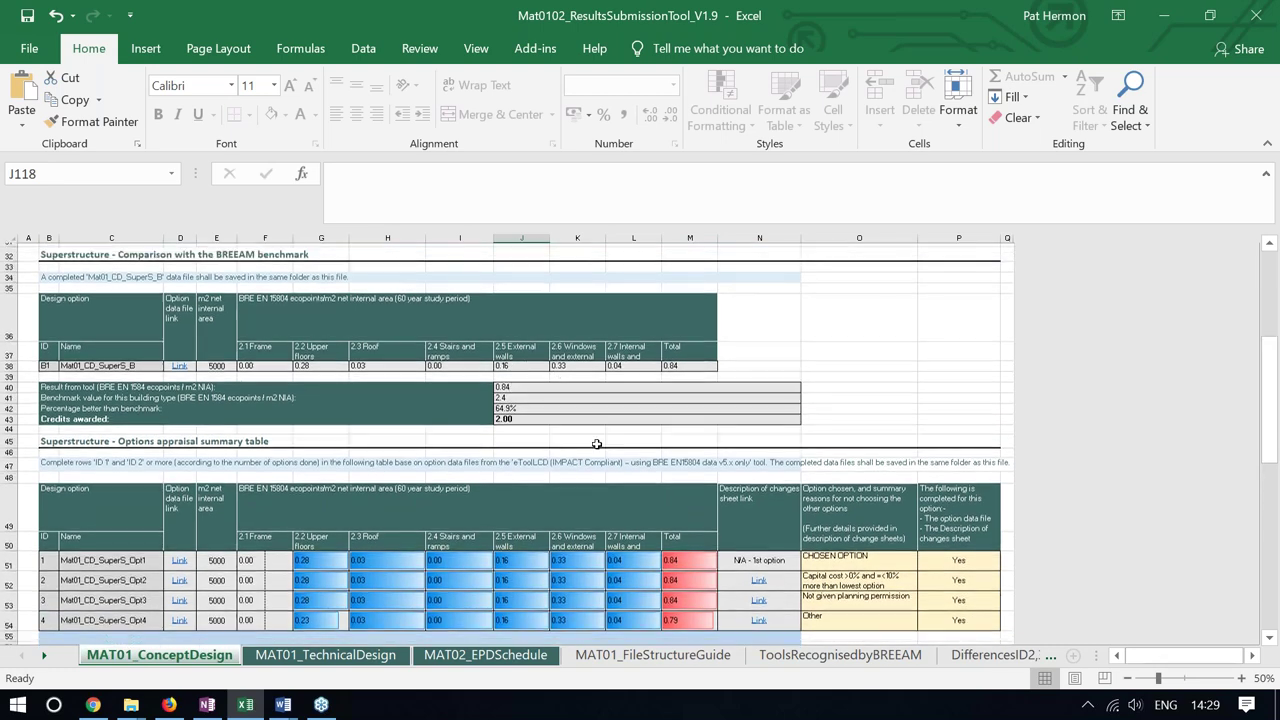
pyautogui.scroll(-5, 595, 438)
pyautogui.scroll(5, 510, 431)
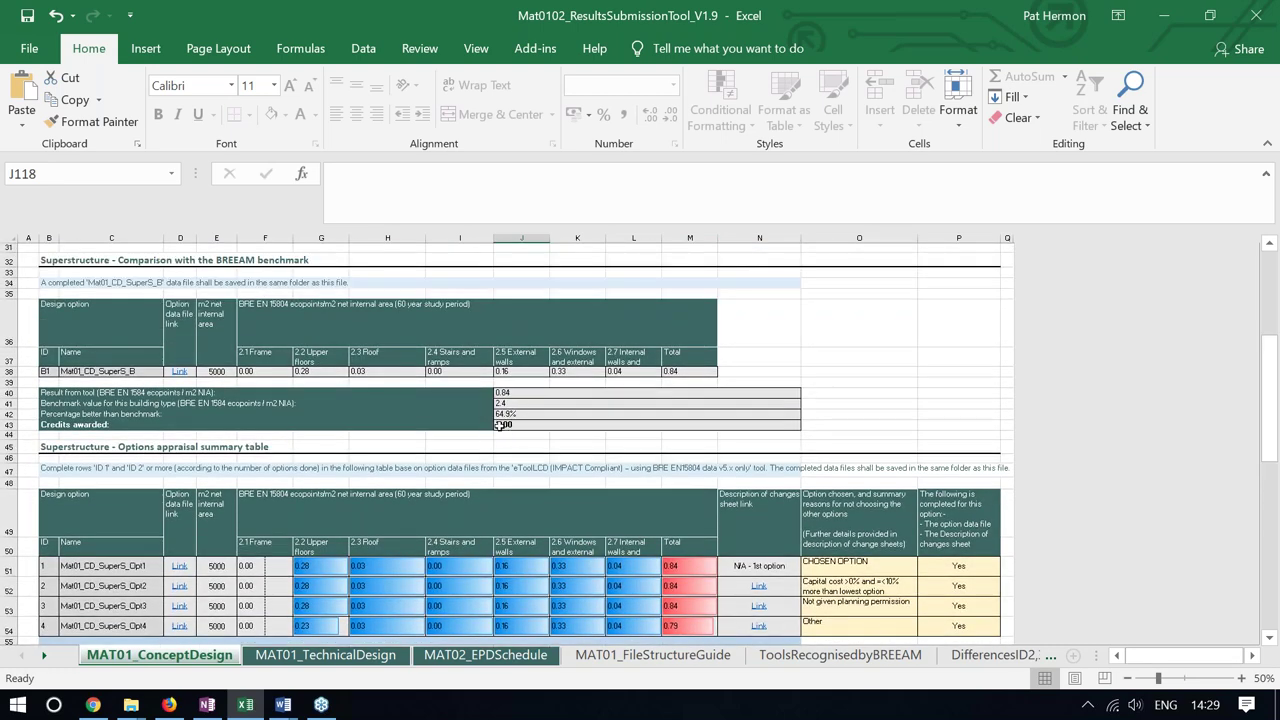
pyautogui.scroll(1, 583, 437)
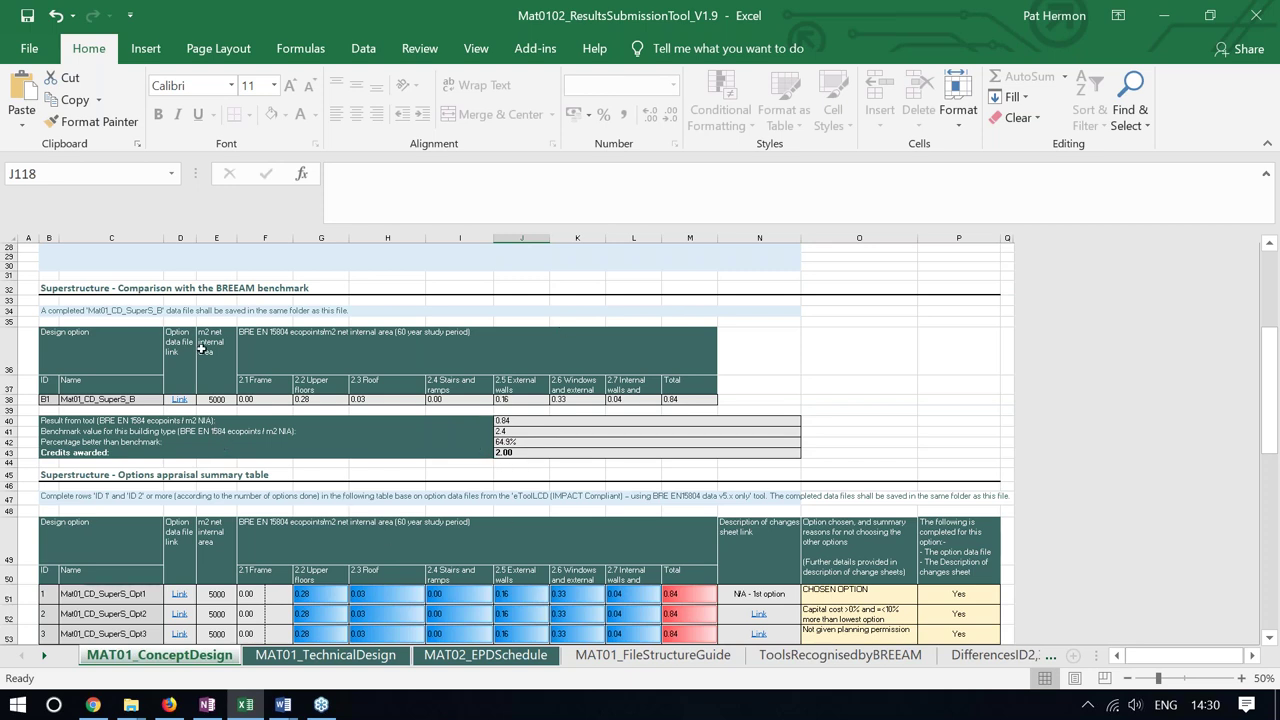
# Inspect the 2.1 Frame values for the baseline and the superstructure options and the formulas behind them
pyautogui.click(272, 399)
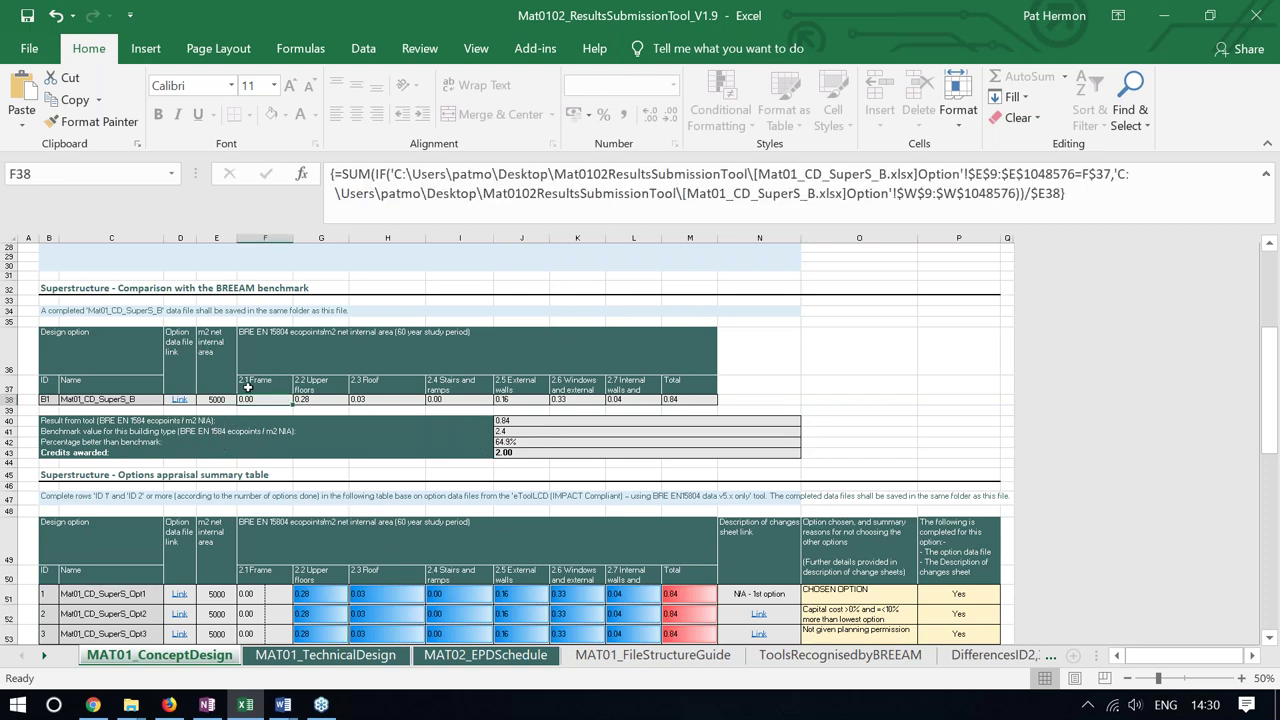
pyautogui.click(250, 598)
pyautogui.hotkey('shift', 'Down')
pyautogui.hotkey('shift', 'Down')
pyautogui.scroll(-3, 276, 600)
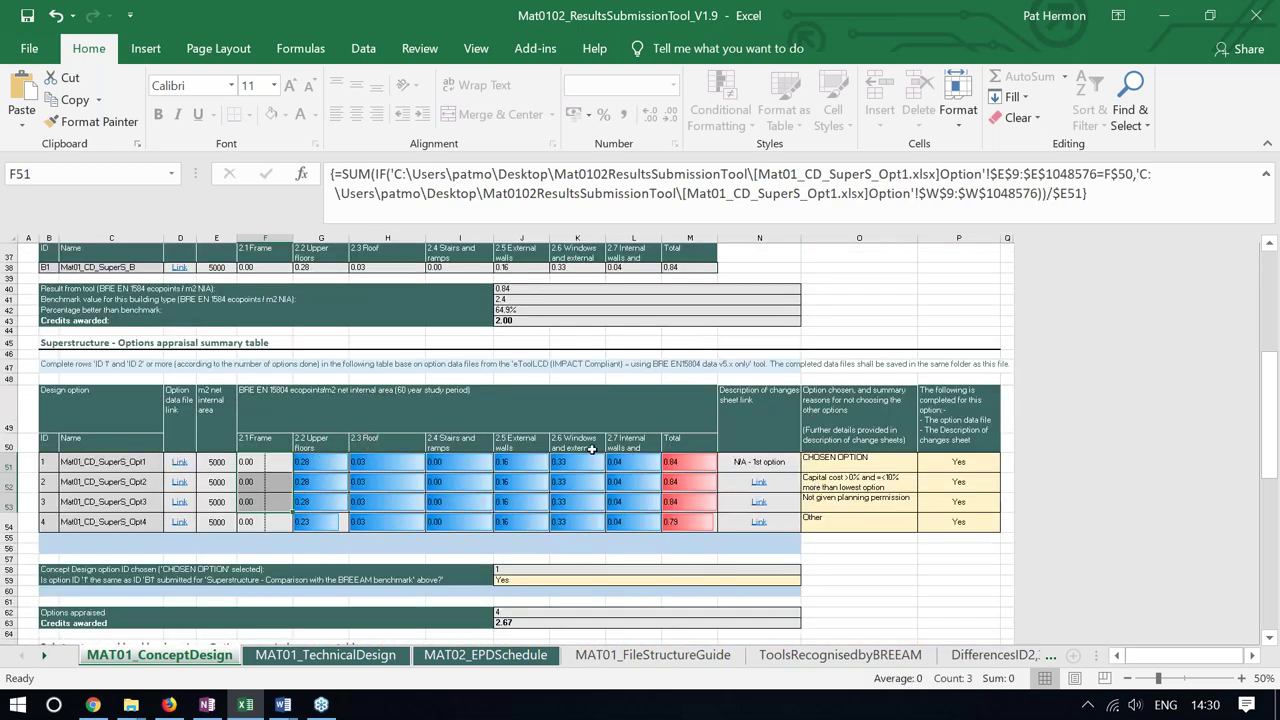
pyautogui.click(245, 462)
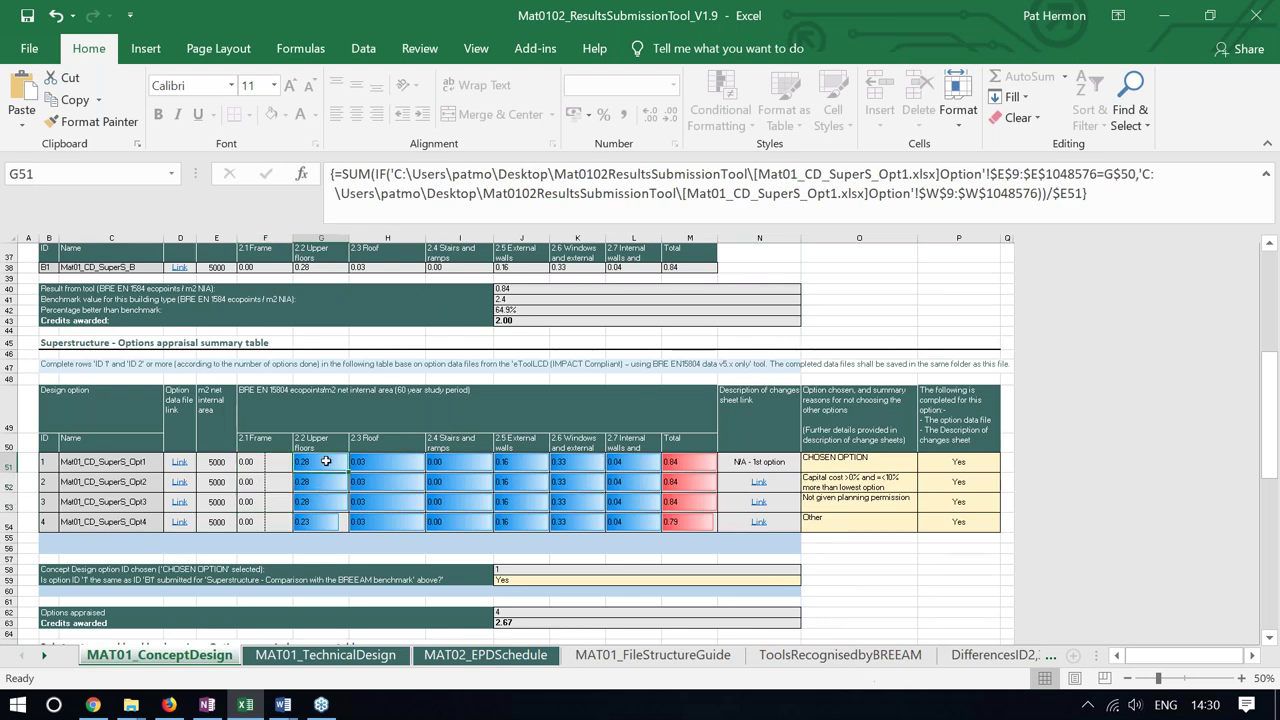
# Switch to eToolLCD in the browser and open the 'Base Design Option 1 Supers Option 1,2 Subs HL' design
pyautogui.click(92, 704)
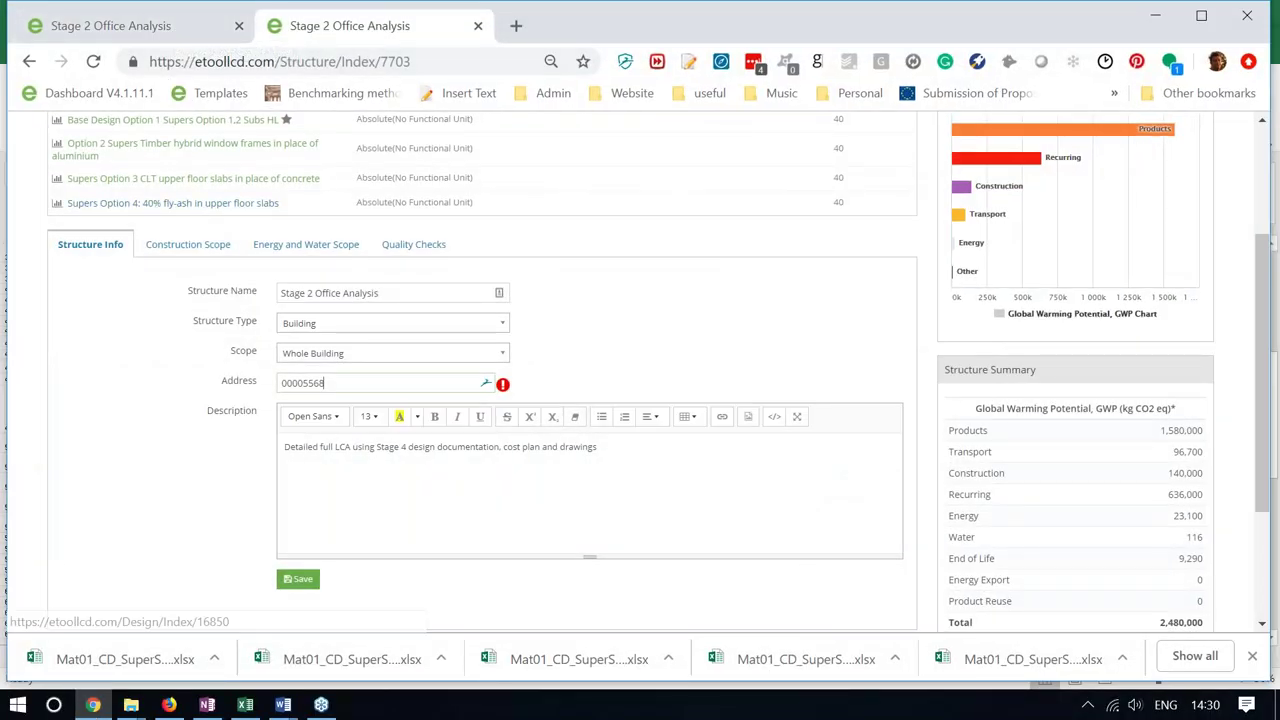
pyautogui.scroll(1, 202, 200)
pyautogui.click(206, 220)
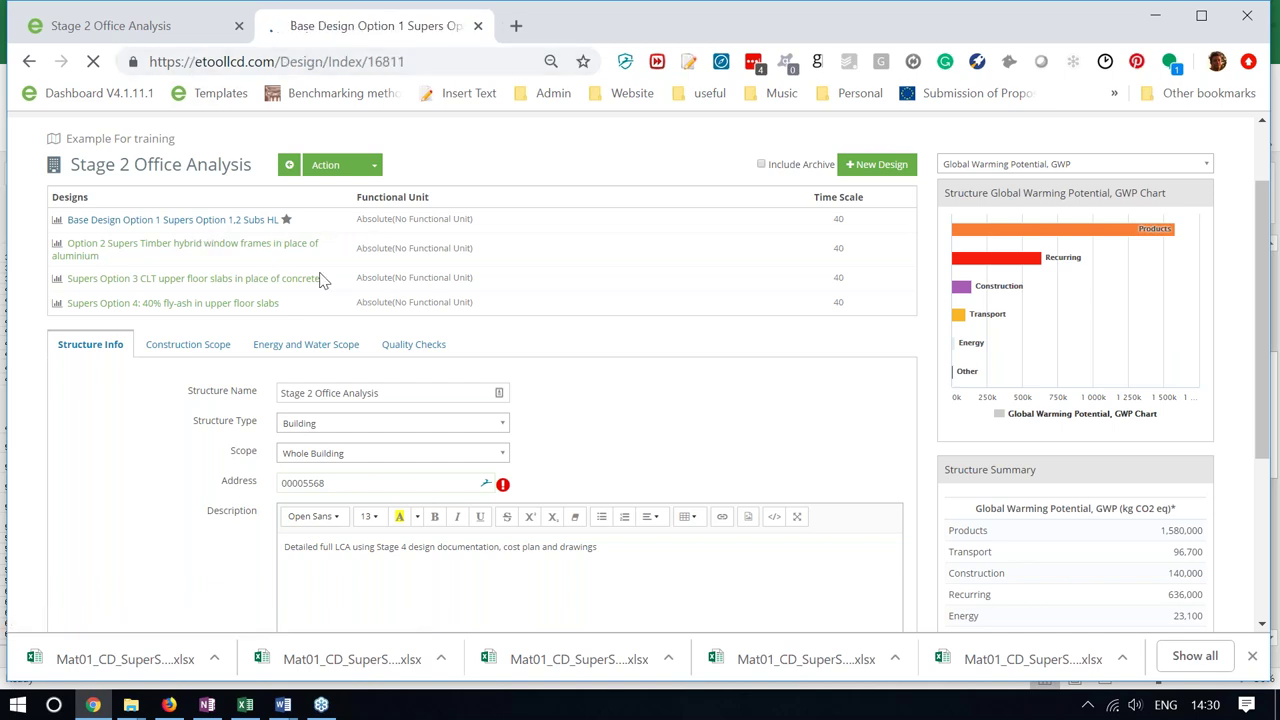
# Switch back to Excel and examine the element category headings of the superstructure options table, particularly 2.1 Frame and 2.2 Upper floors
pyautogui.hotkey('alt', 'Tab')
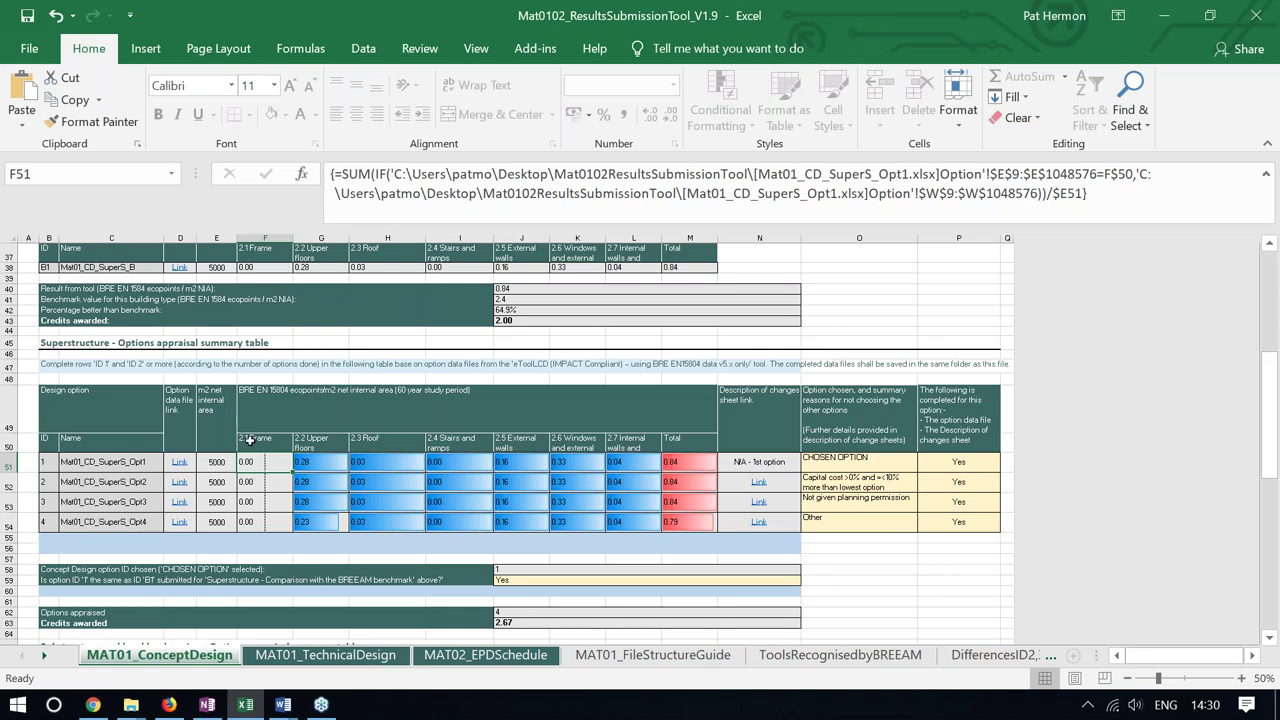
pyautogui.moveTo(250, 440); pyautogui.dragTo(690, 444)
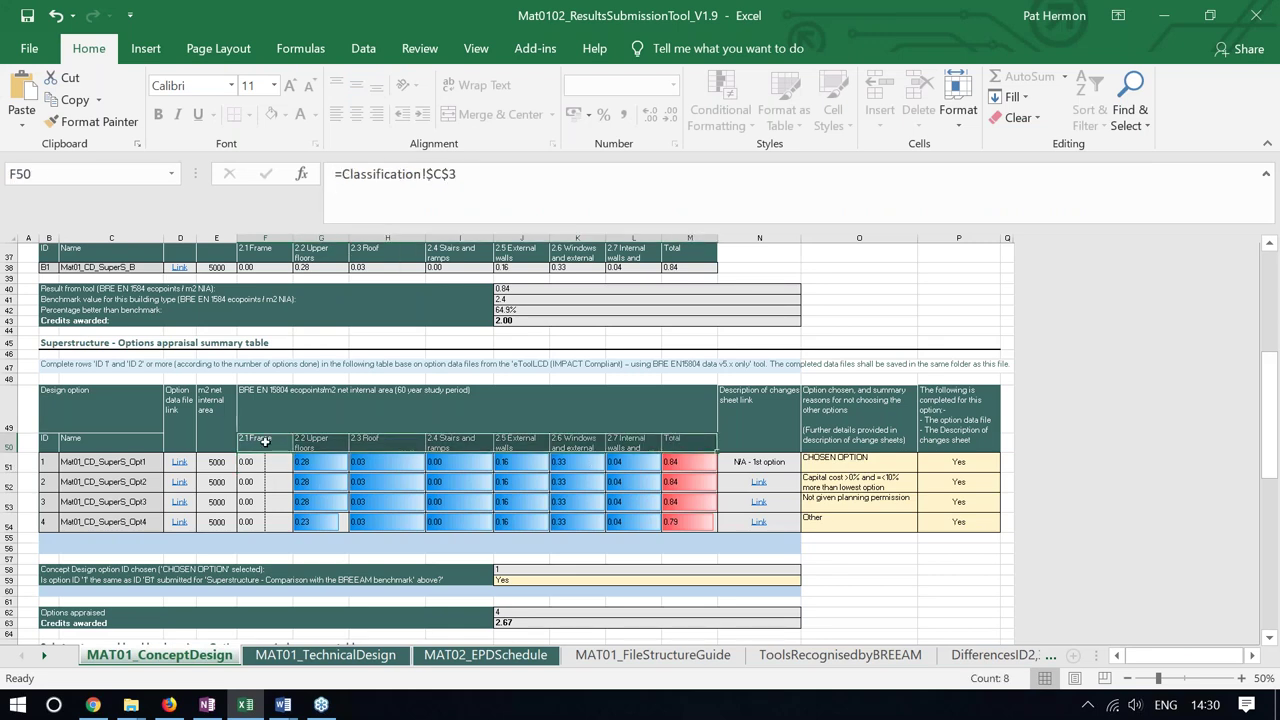
pyautogui.click(320, 441)
pyautogui.click(245, 442)
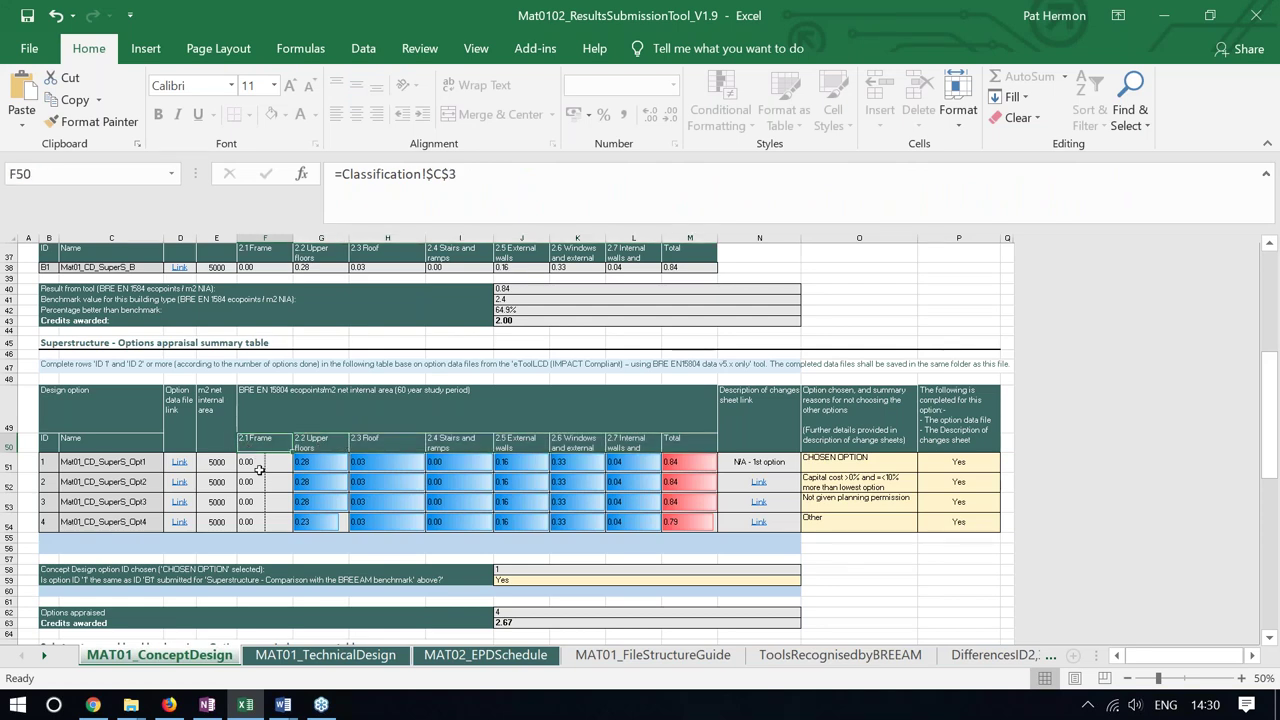
# Switch to eToolLCD, search the design's templates for "fram", and check the category assignment of the 450x200 reinforced concrete column template
pyautogui.hotkey('alt', 'Tab')
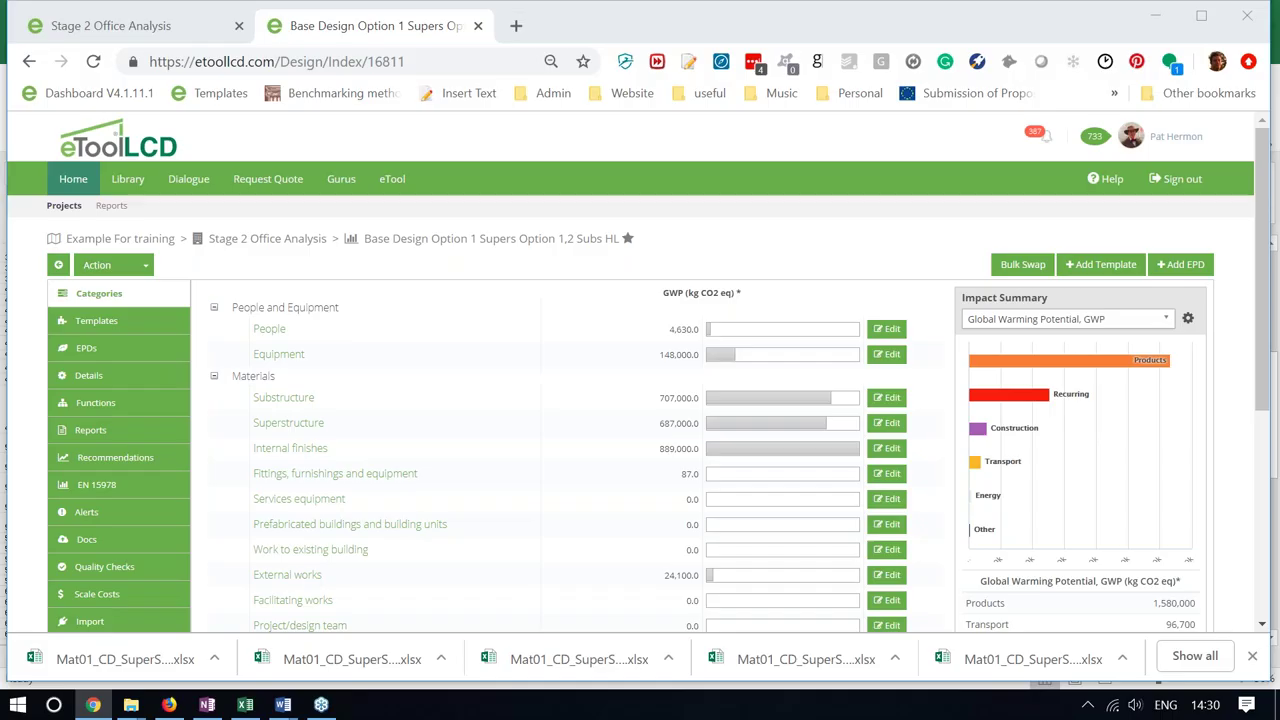
pyautogui.click(126, 320)
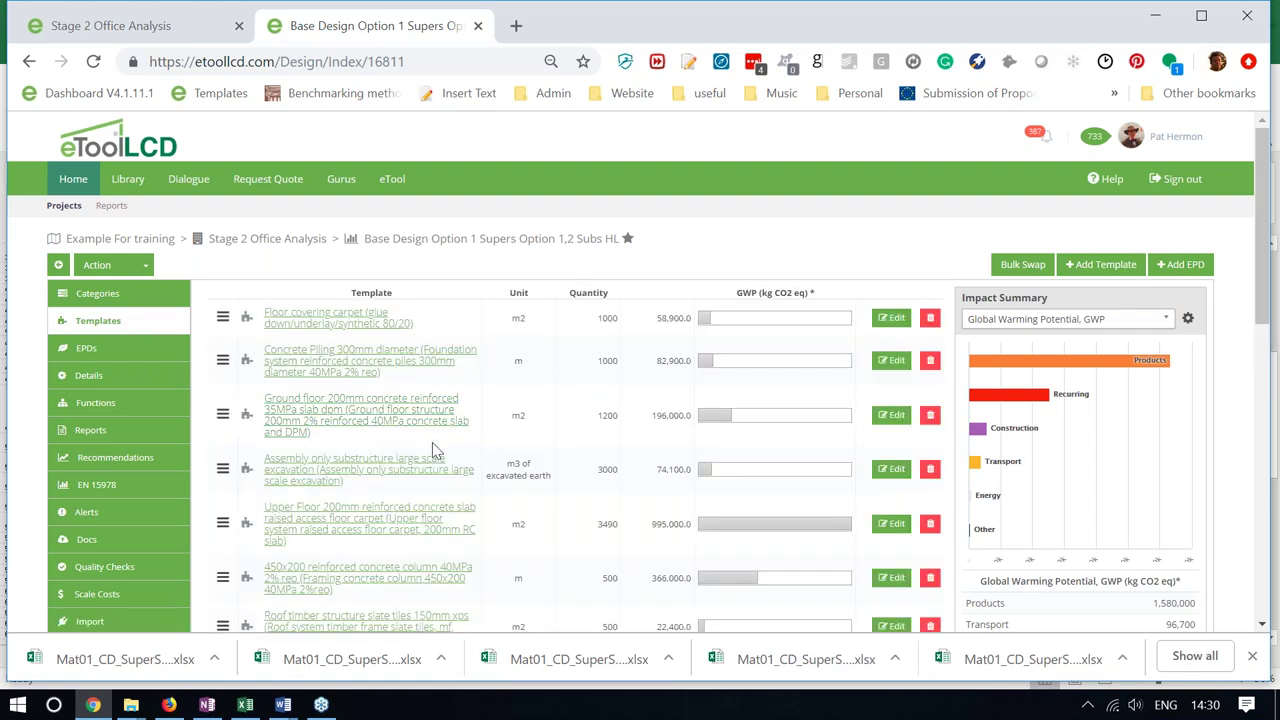
pyautogui.hotkey('ctrl', 'f')
pyautogui.write('fram')
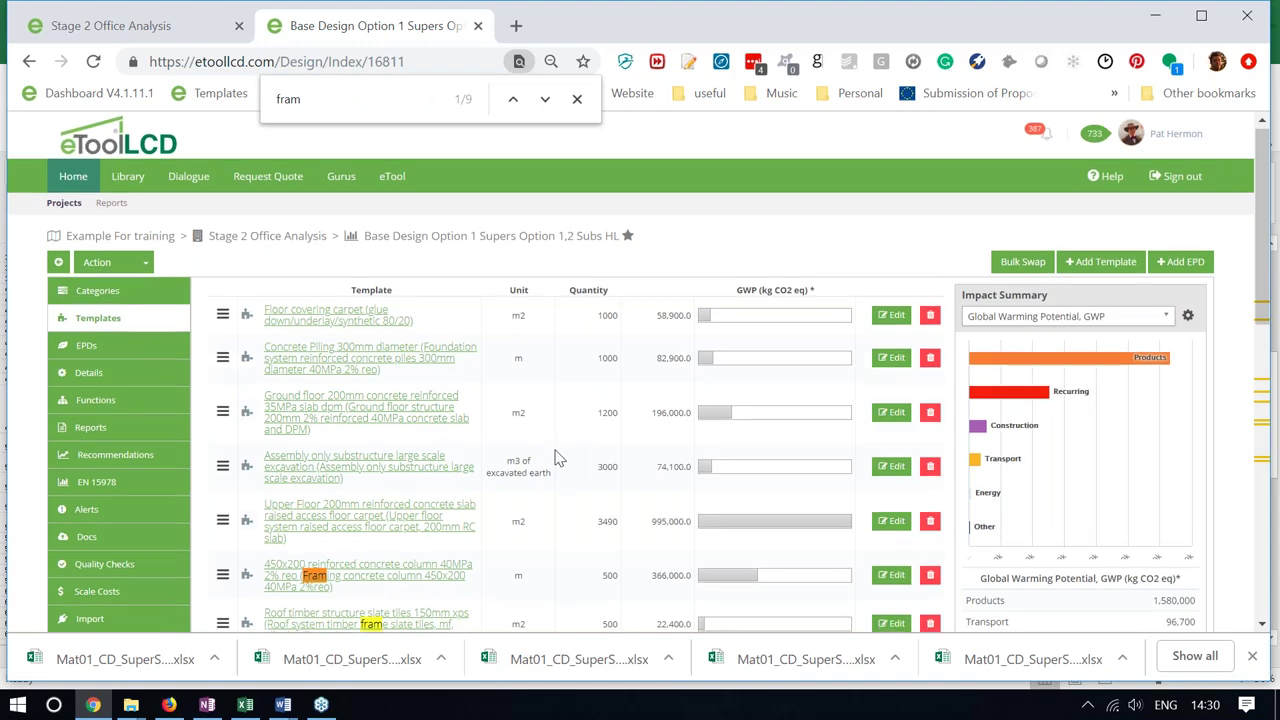
pyautogui.scroll(-2, 360, 384)
pyautogui.click(360, 384)
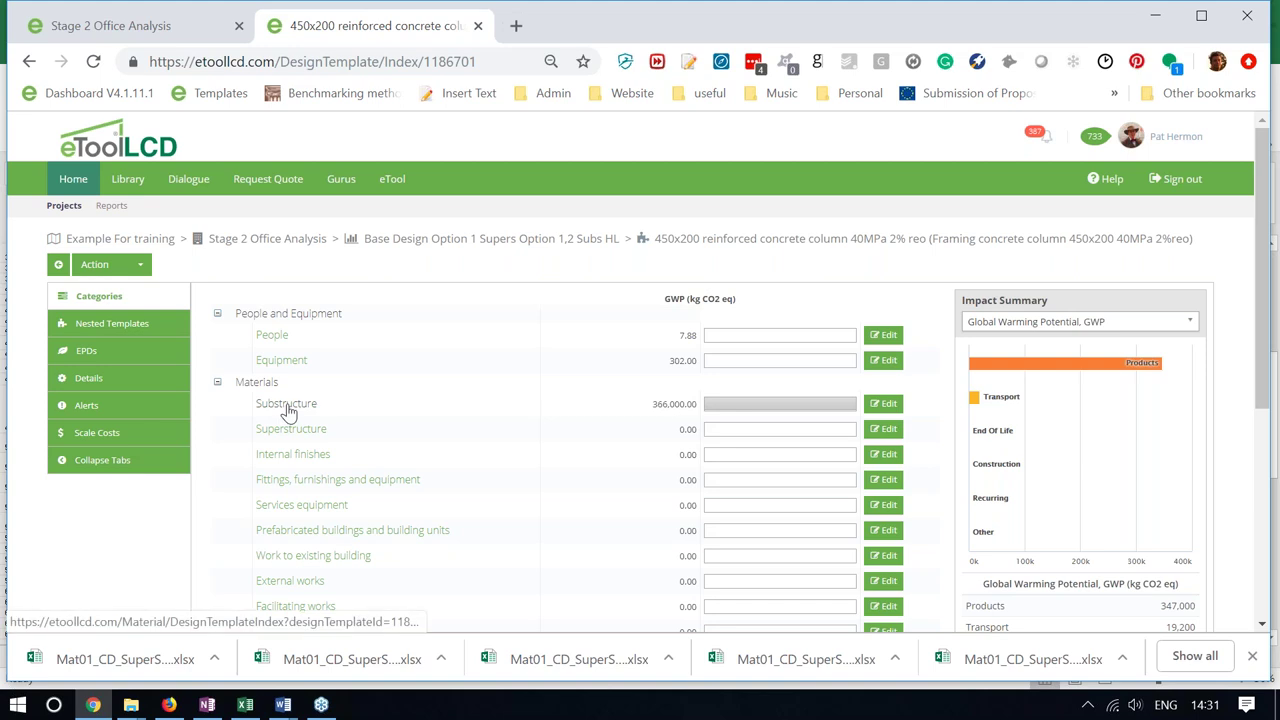
pyautogui.click(58, 266)
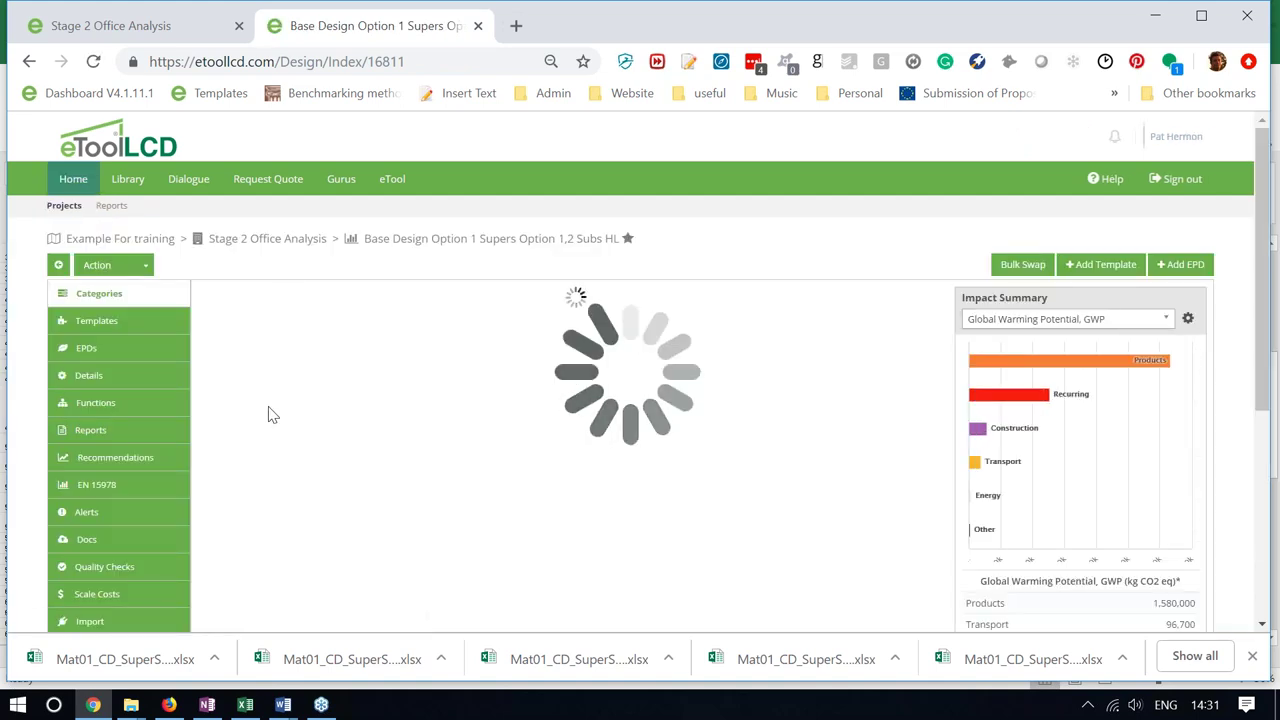
# Search the design's template list for "frame" and look through all templates for structural framing elements
pyautogui.click(108, 322)
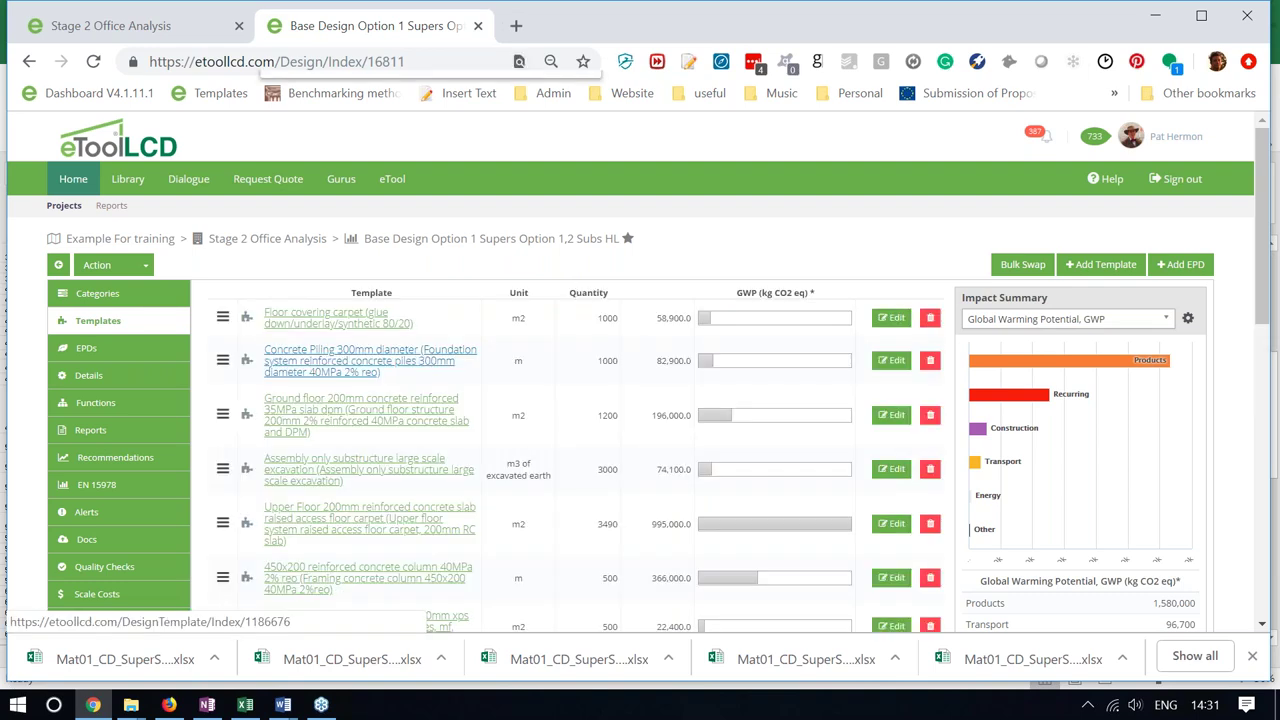
pyautogui.hotkey('ctrl', 'f')
pyautogui.write('frame')
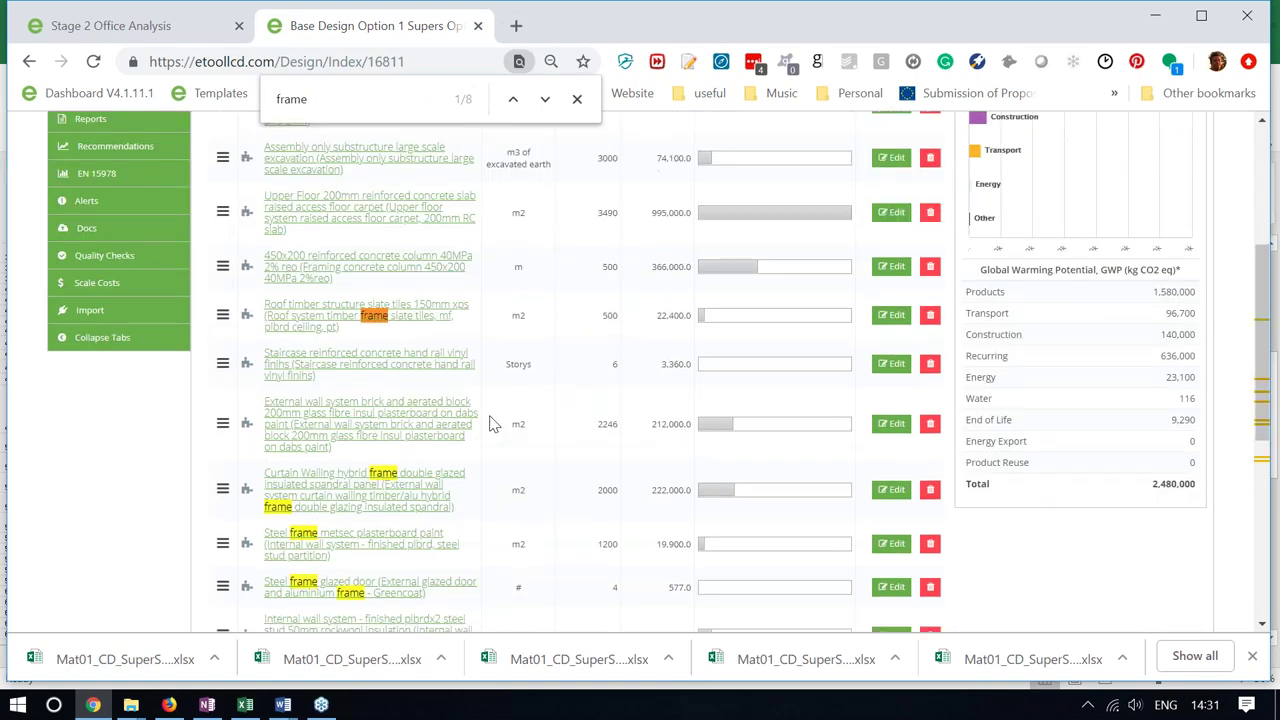
pyautogui.scroll(-3, 490, 424)
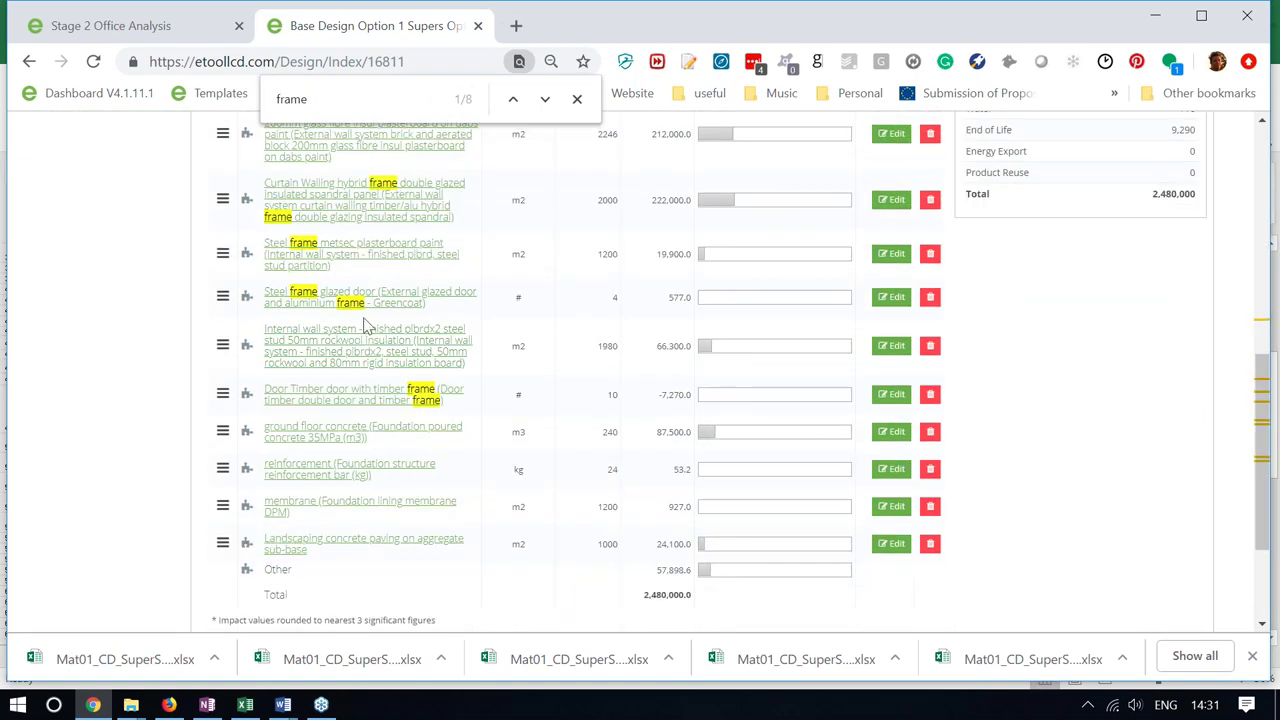
pyautogui.scroll(-1, 365, 327)
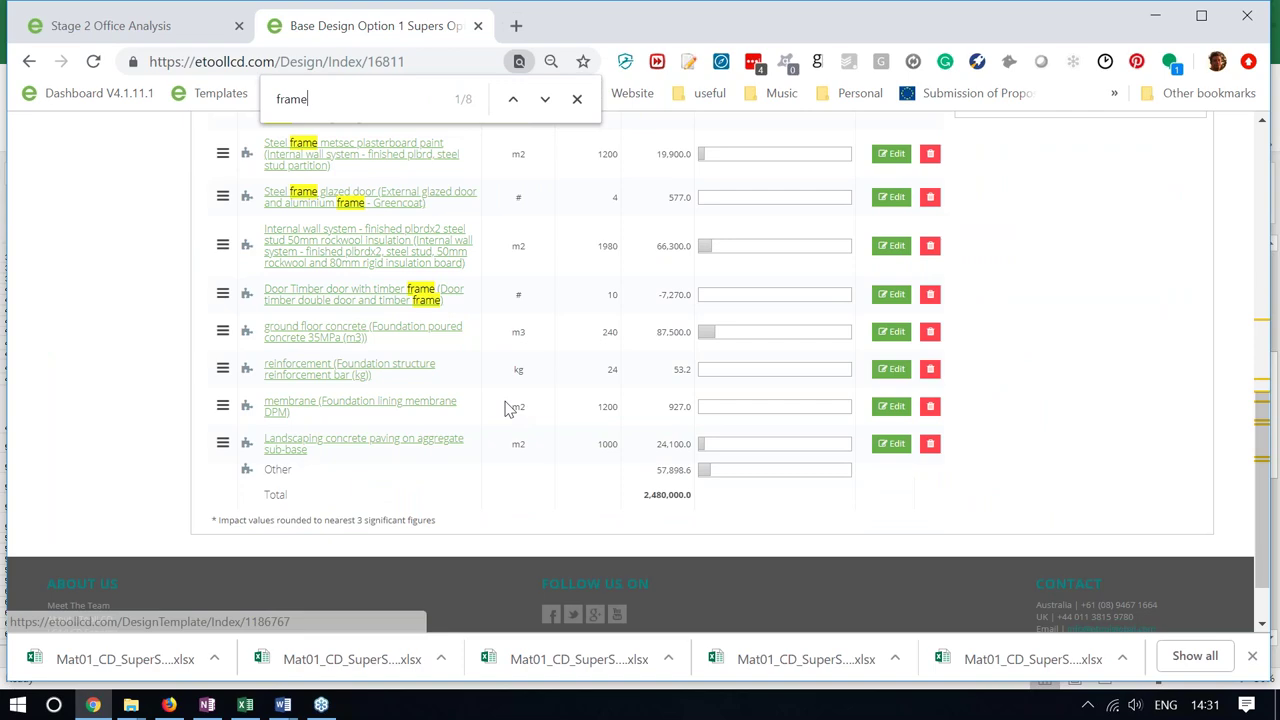
pyautogui.scroll(4, 507, 408)
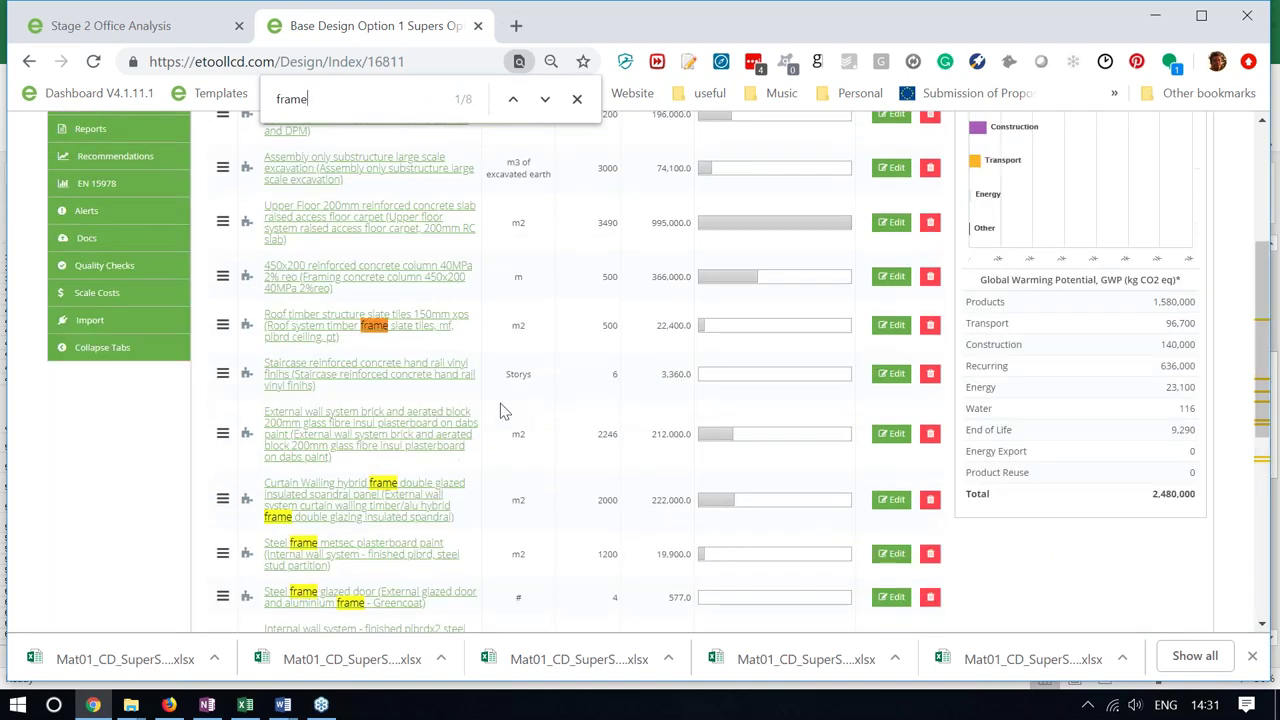
pyautogui.scroll(2, 495, 410)
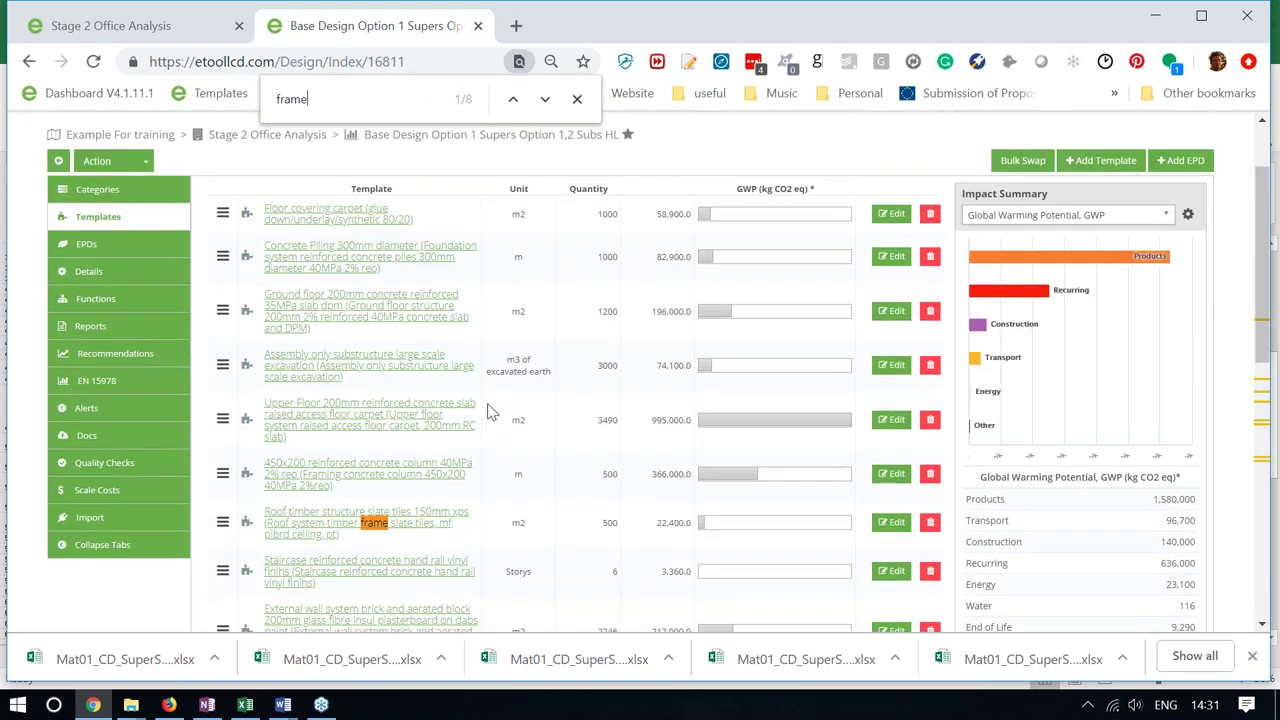
pyautogui.scroll(-1, 490, 414)
pyautogui.scroll(-4, 491, 425)
pyautogui.scroll(3, 490, 433)
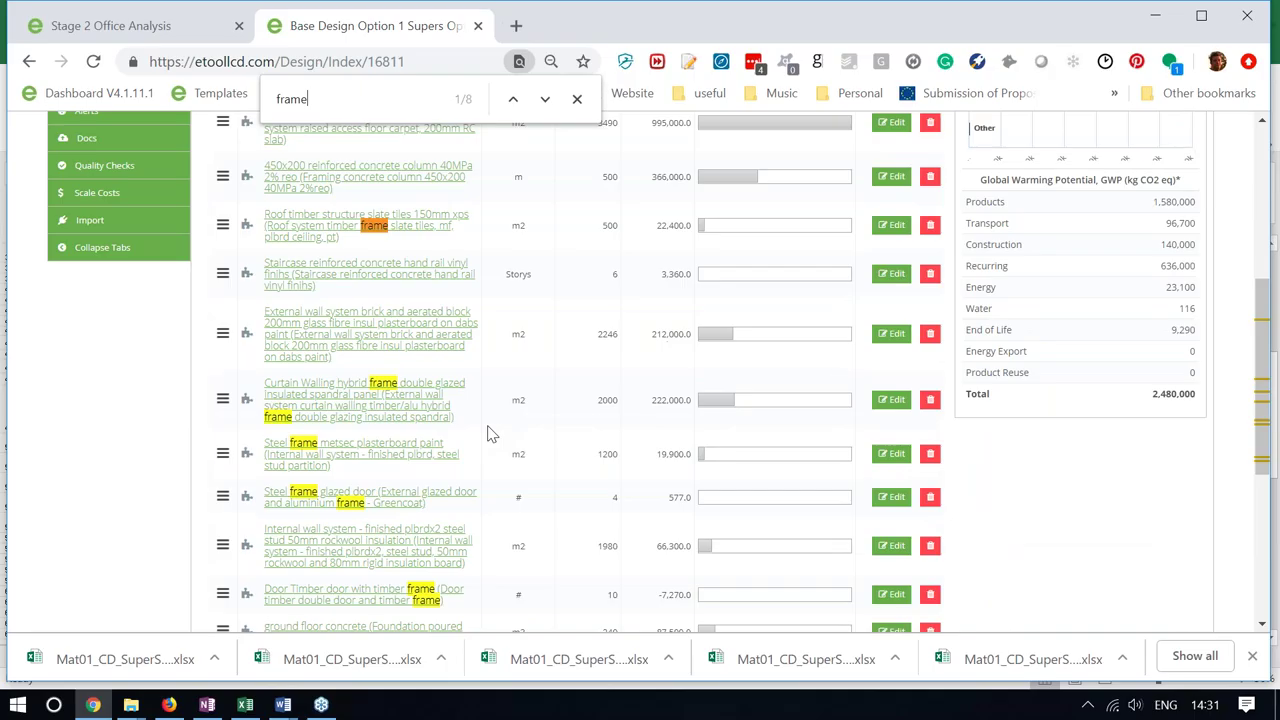
# Switch back to Excel and compare the superstructure options table with the substructure and hard landscaping options table
pyautogui.hotkey('alt', 'Tab')
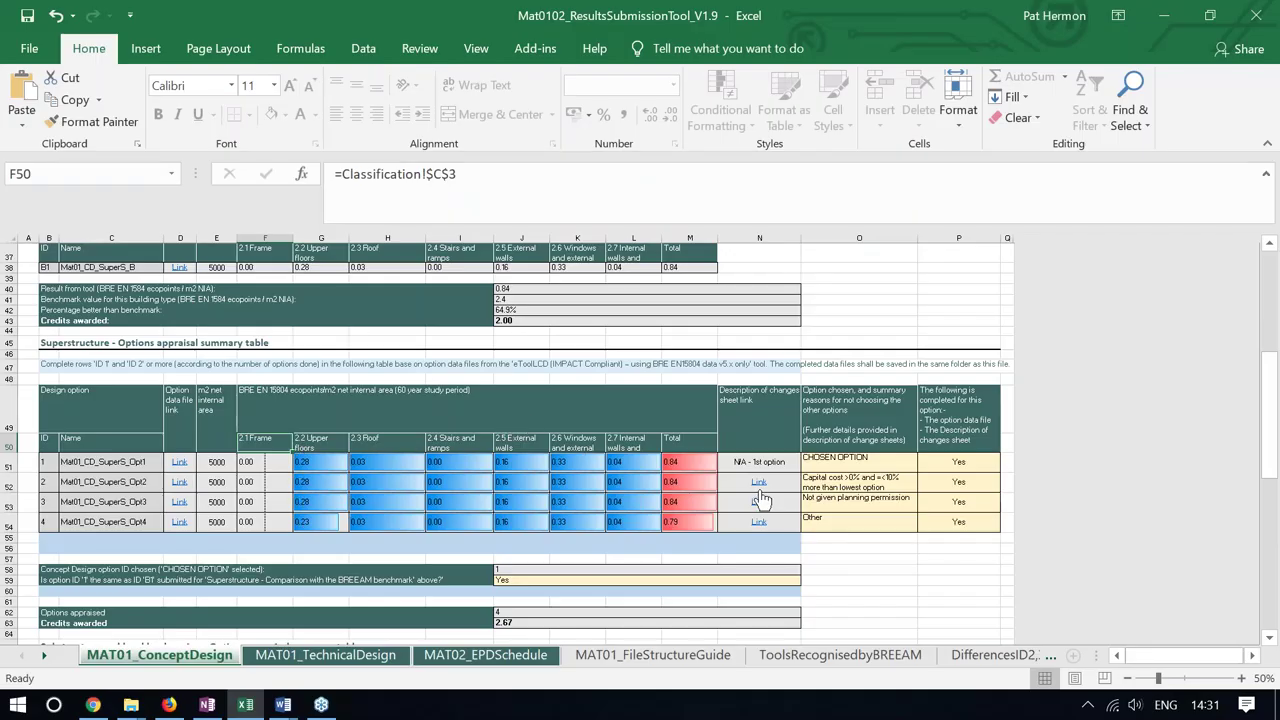
pyautogui.scroll(-3, 517, 534)
pyautogui.scroll(-5, 517, 534)
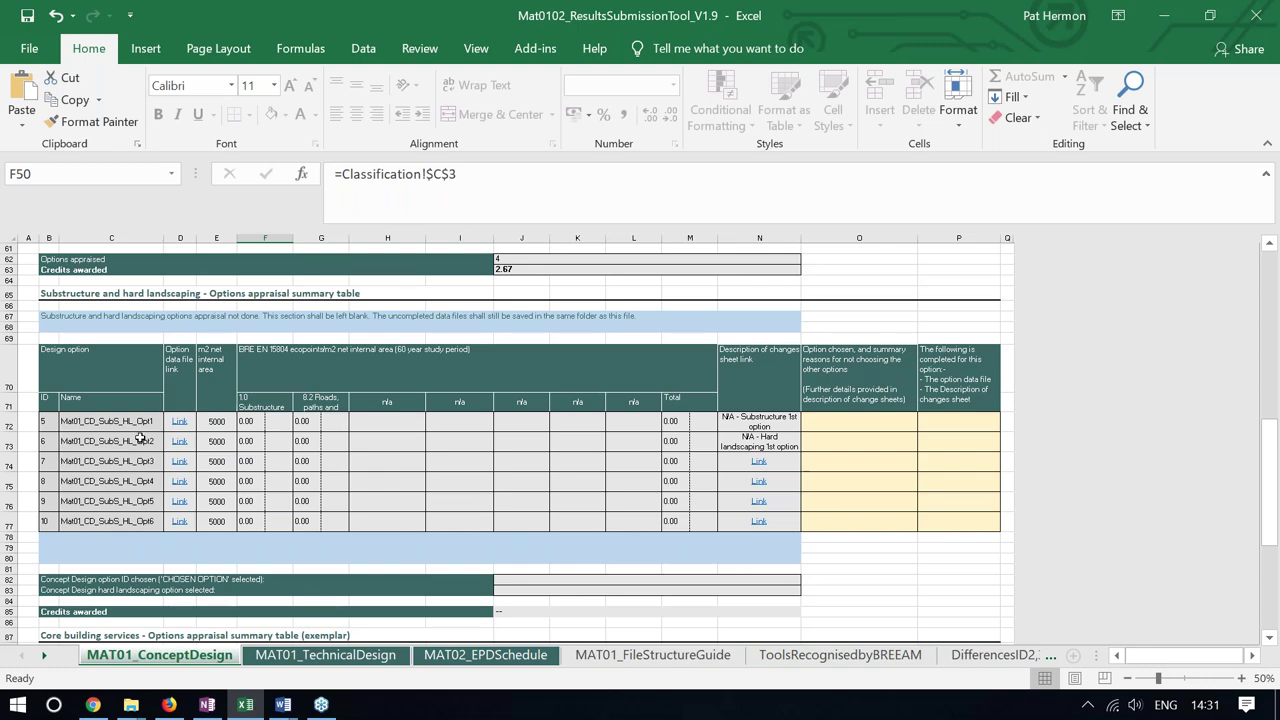
pyautogui.scroll(8, 259, 355)
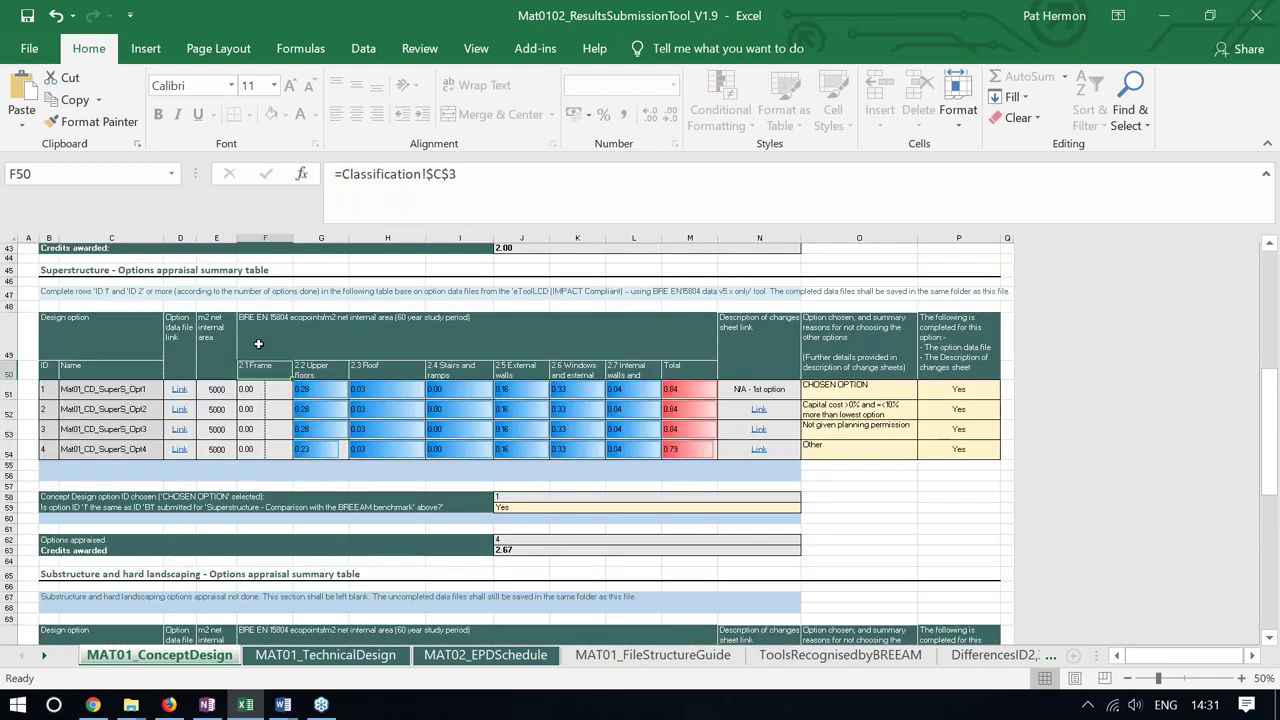
pyautogui.scroll(-6, 259, 355)
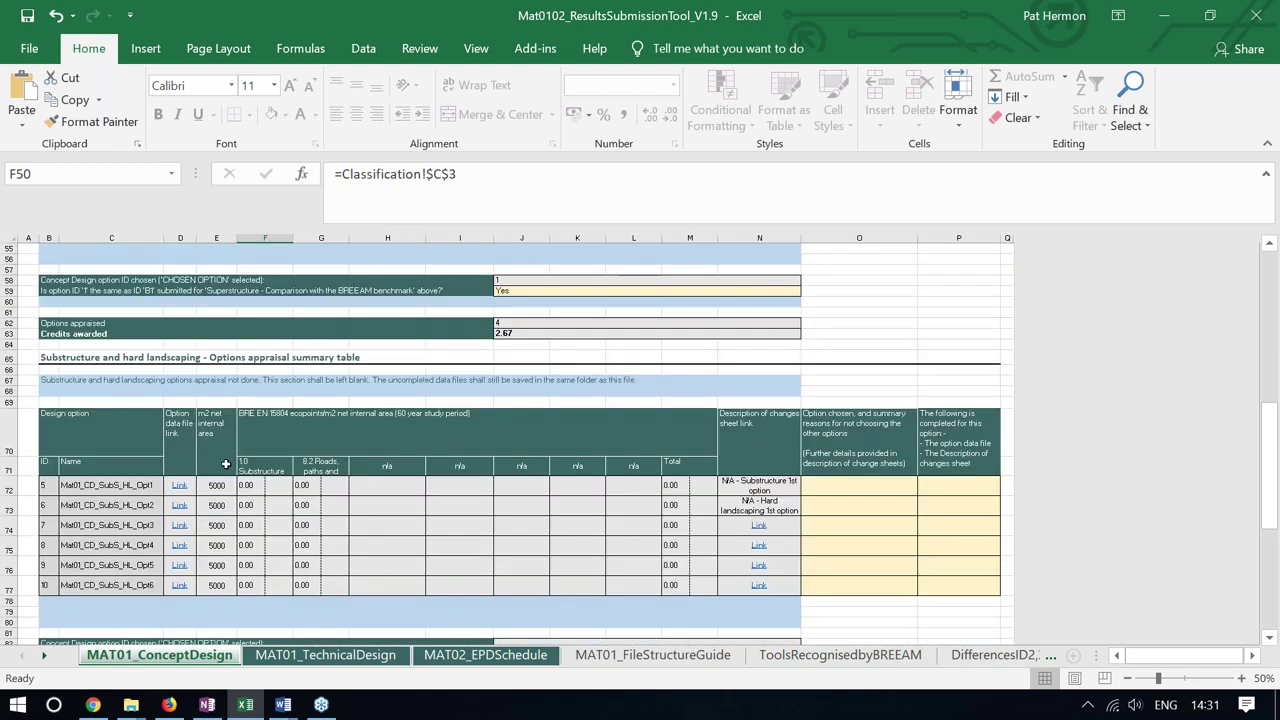
pyautogui.scroll(5, 198, 480)
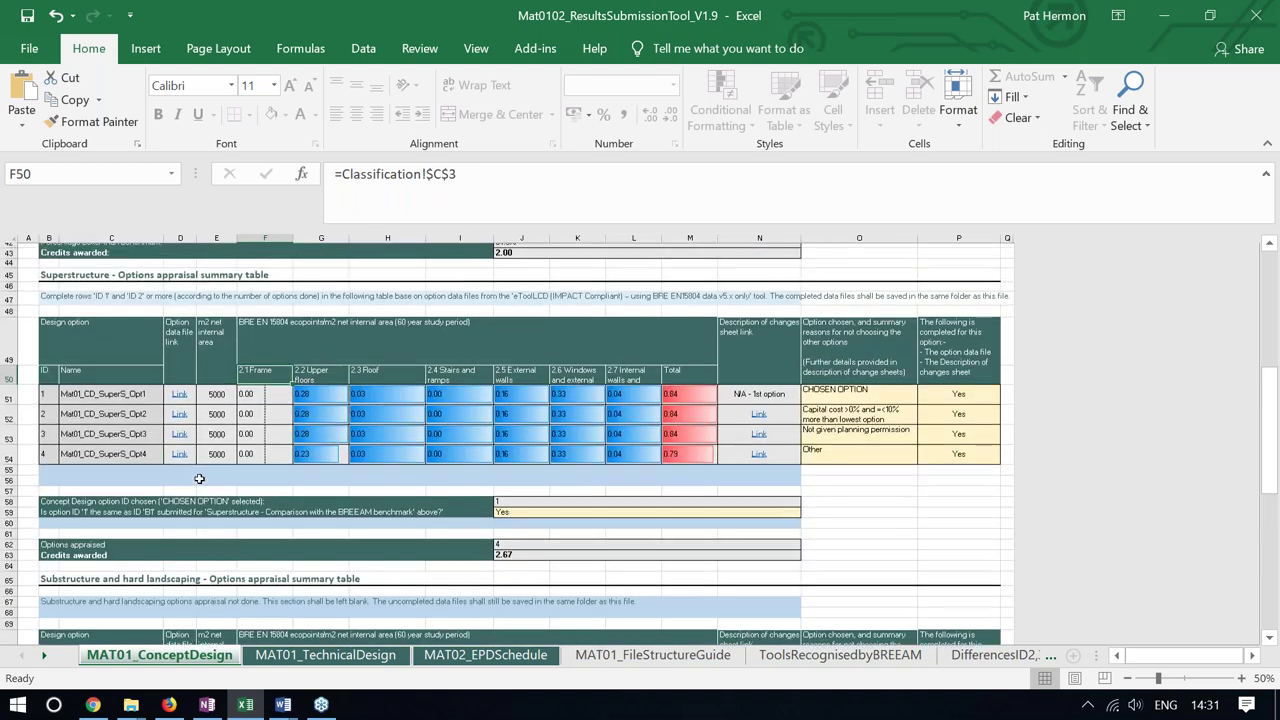
pyautogui.scroll(-4, 198, 480)
# Switch to eToolLCD and review the design's impacts by category, including Substructure, Superstructure and External works
pyautogui.click(92, 704)
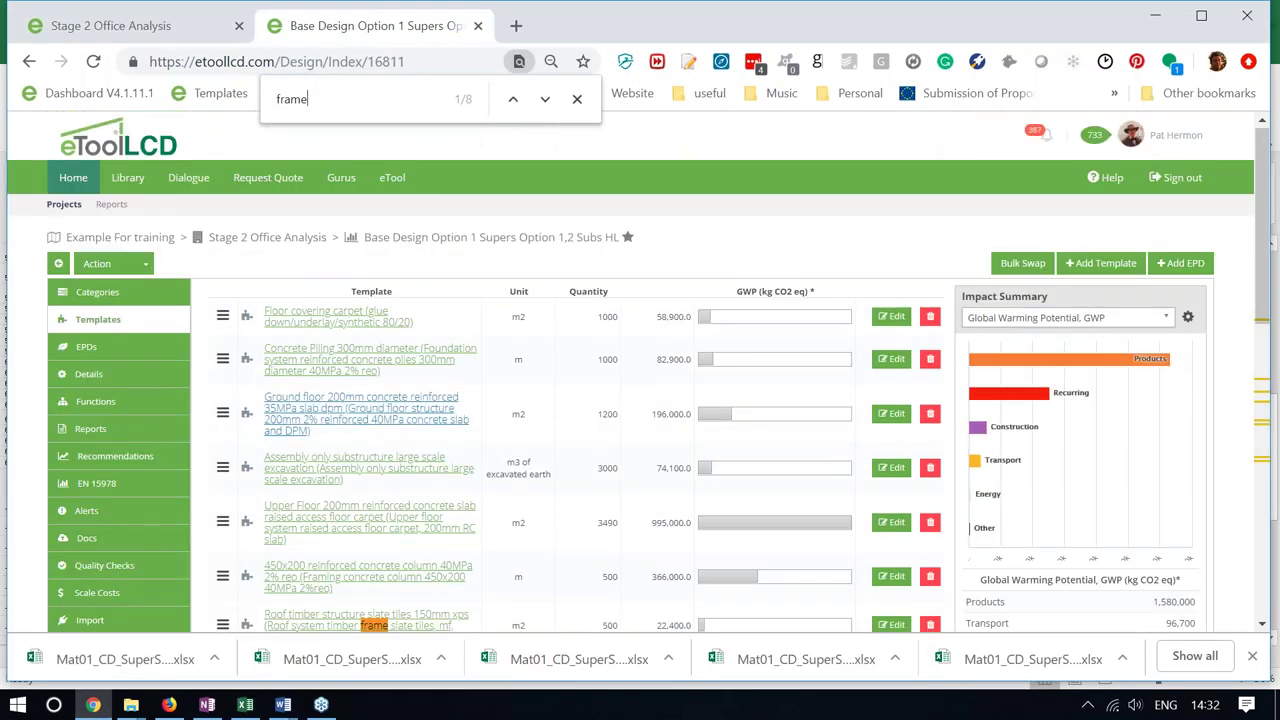
pyautogui.scroll(-1, 470, 422)
pyautogui.click(98, 191)
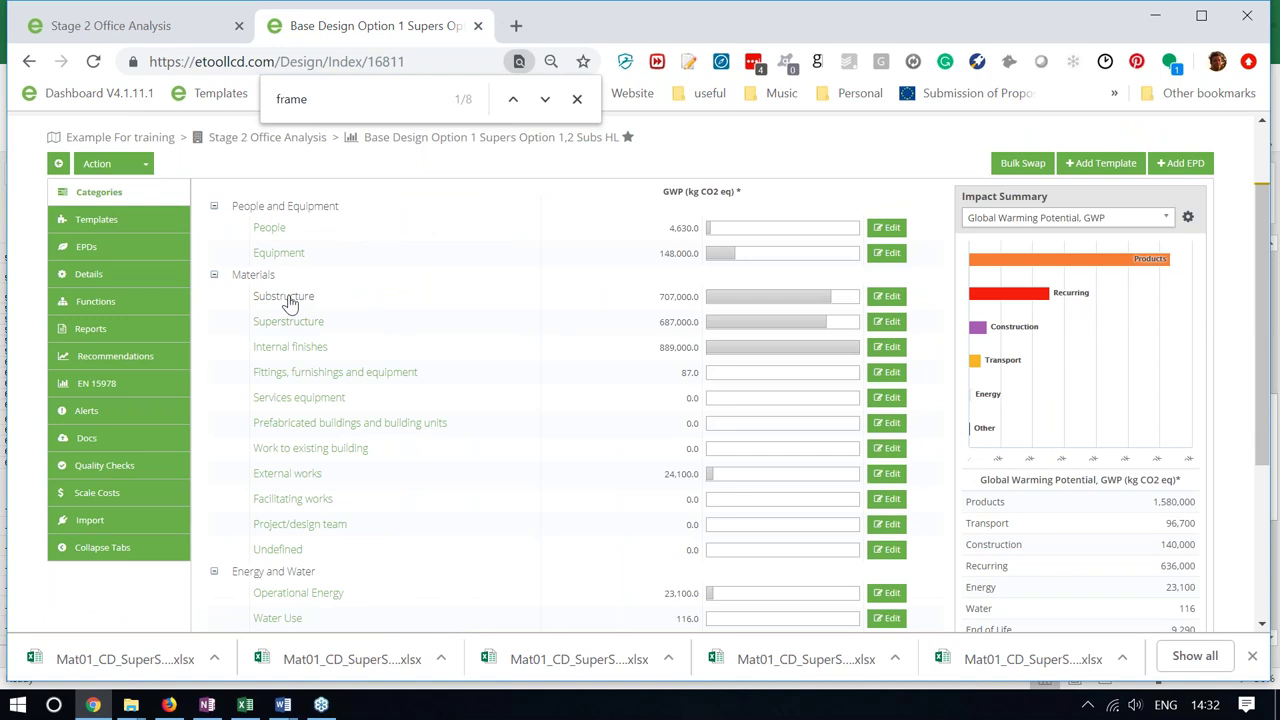
pyautogui.scroll(-1, 378, 410)
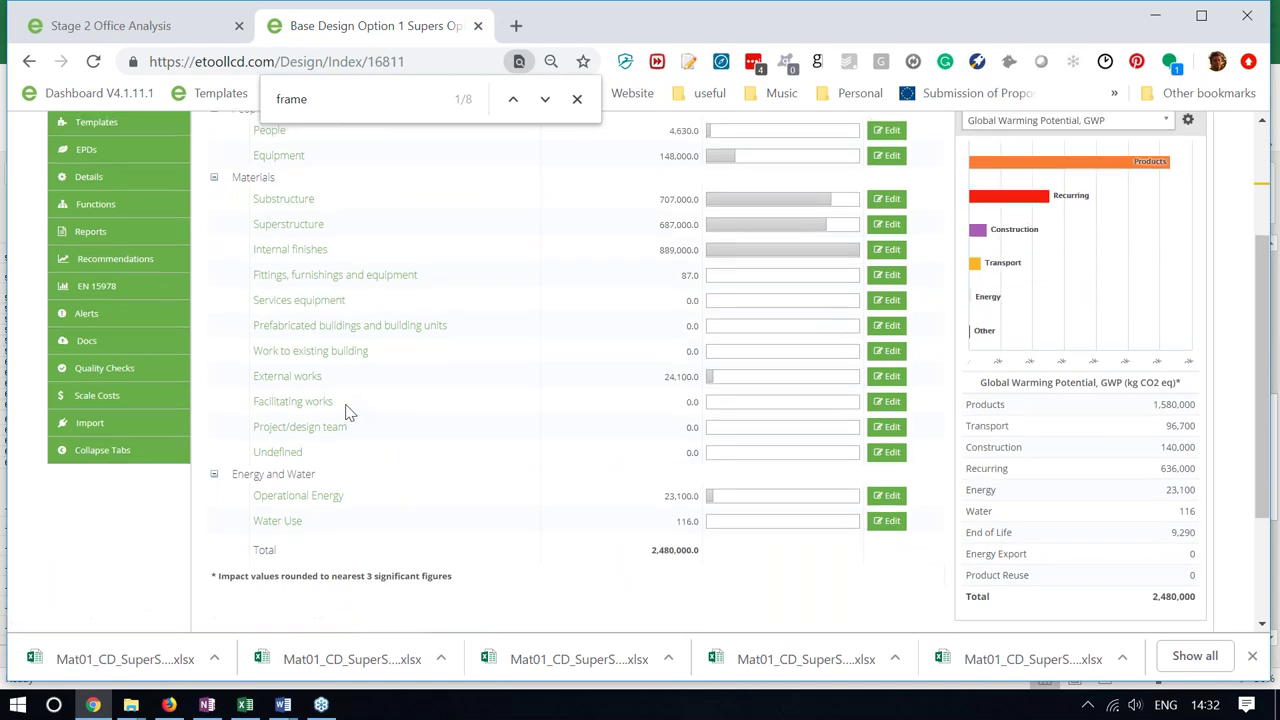
pyautogui.scroll(1, 343, 408)
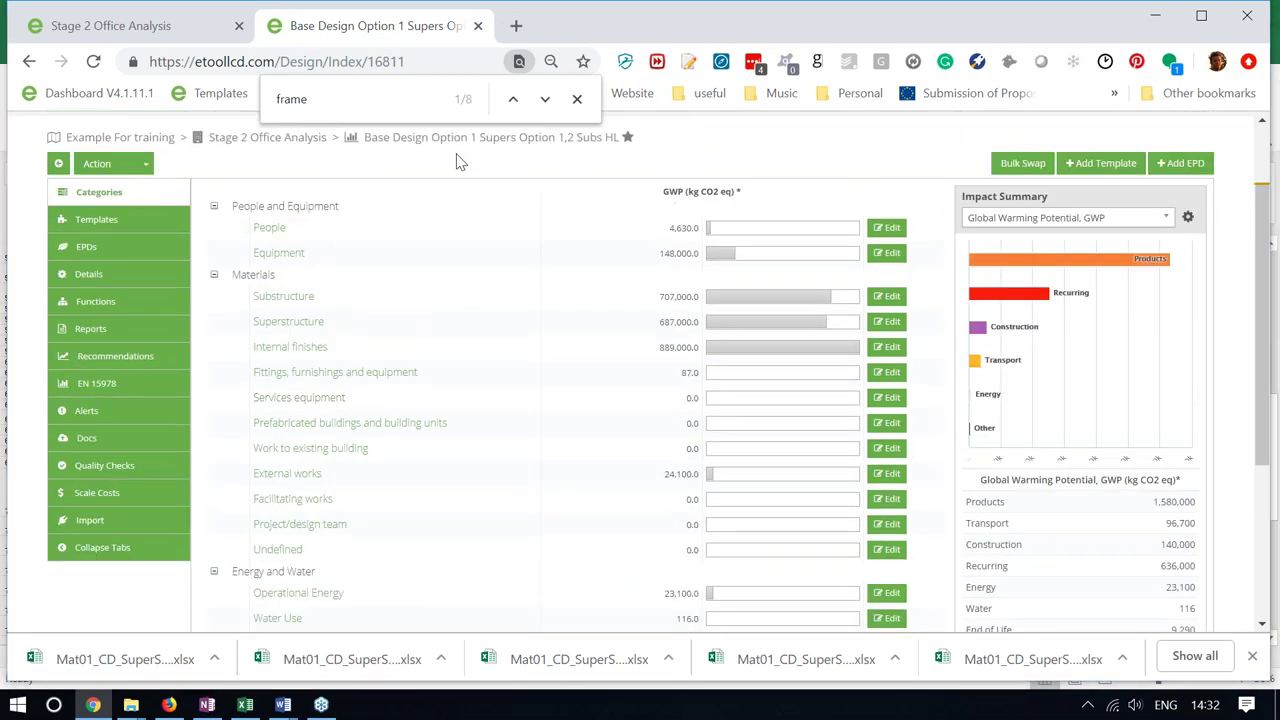
# Check the Mat01_CD_SubS_HL_Opt1 and Mat01_CD_SubS_HL_Opt2 rows in the Excel substructure and hard landscaping table, and return to eToolLCD
pyautogui.hotkey('alt', 'Tab')
pyautogui.moveTo(107, 487); pyautogui.dragTo(110, 505)
pyautogui.scroll(-1, 218, 479)
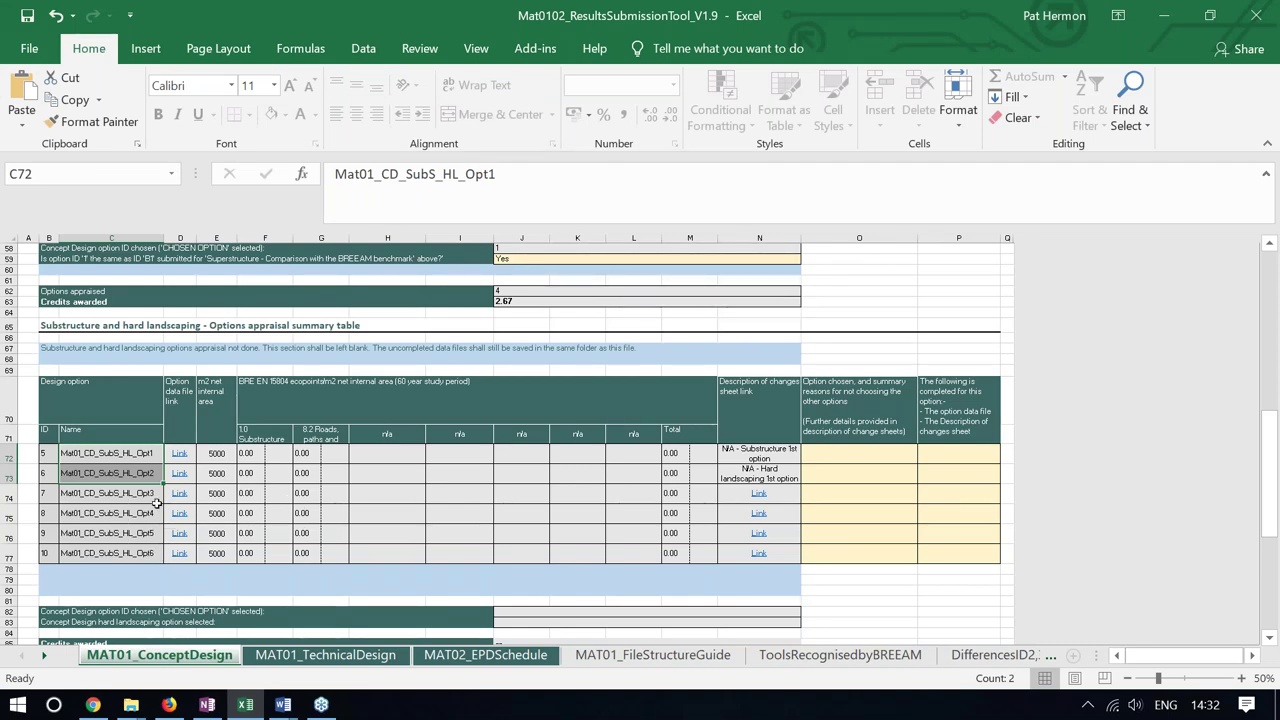
pyautogui.hotkey('alt', 'Tab')
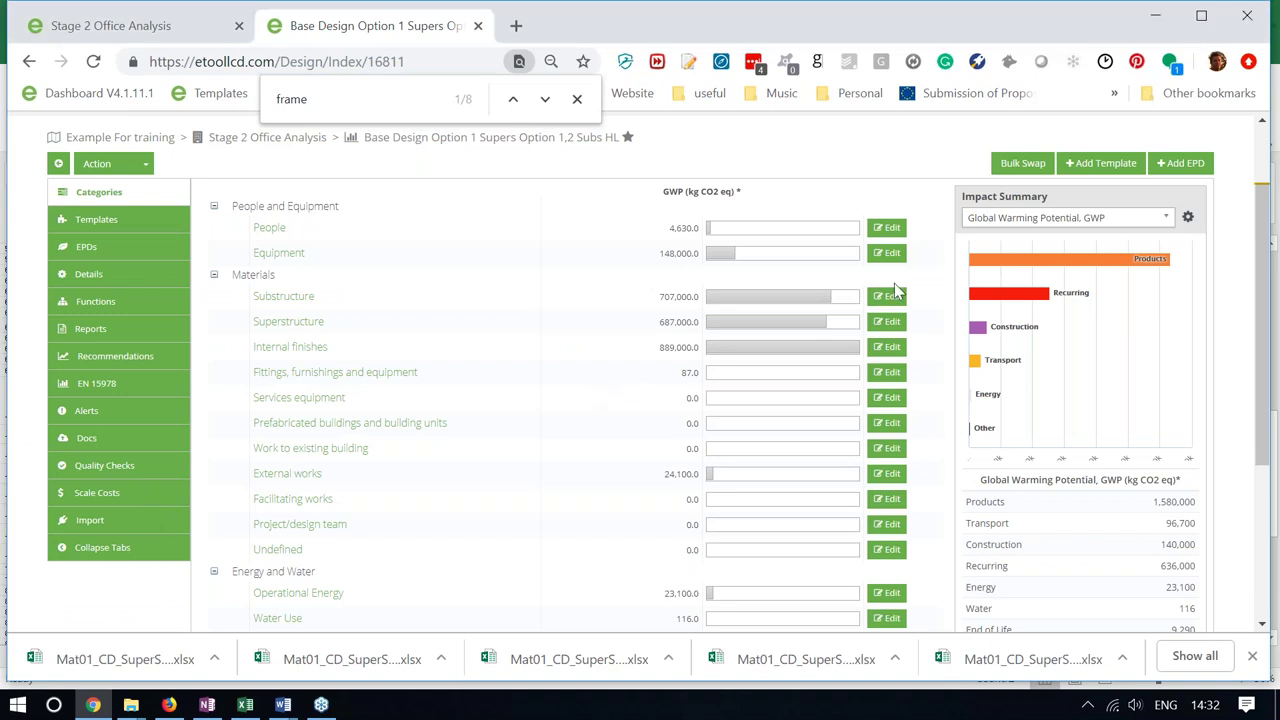